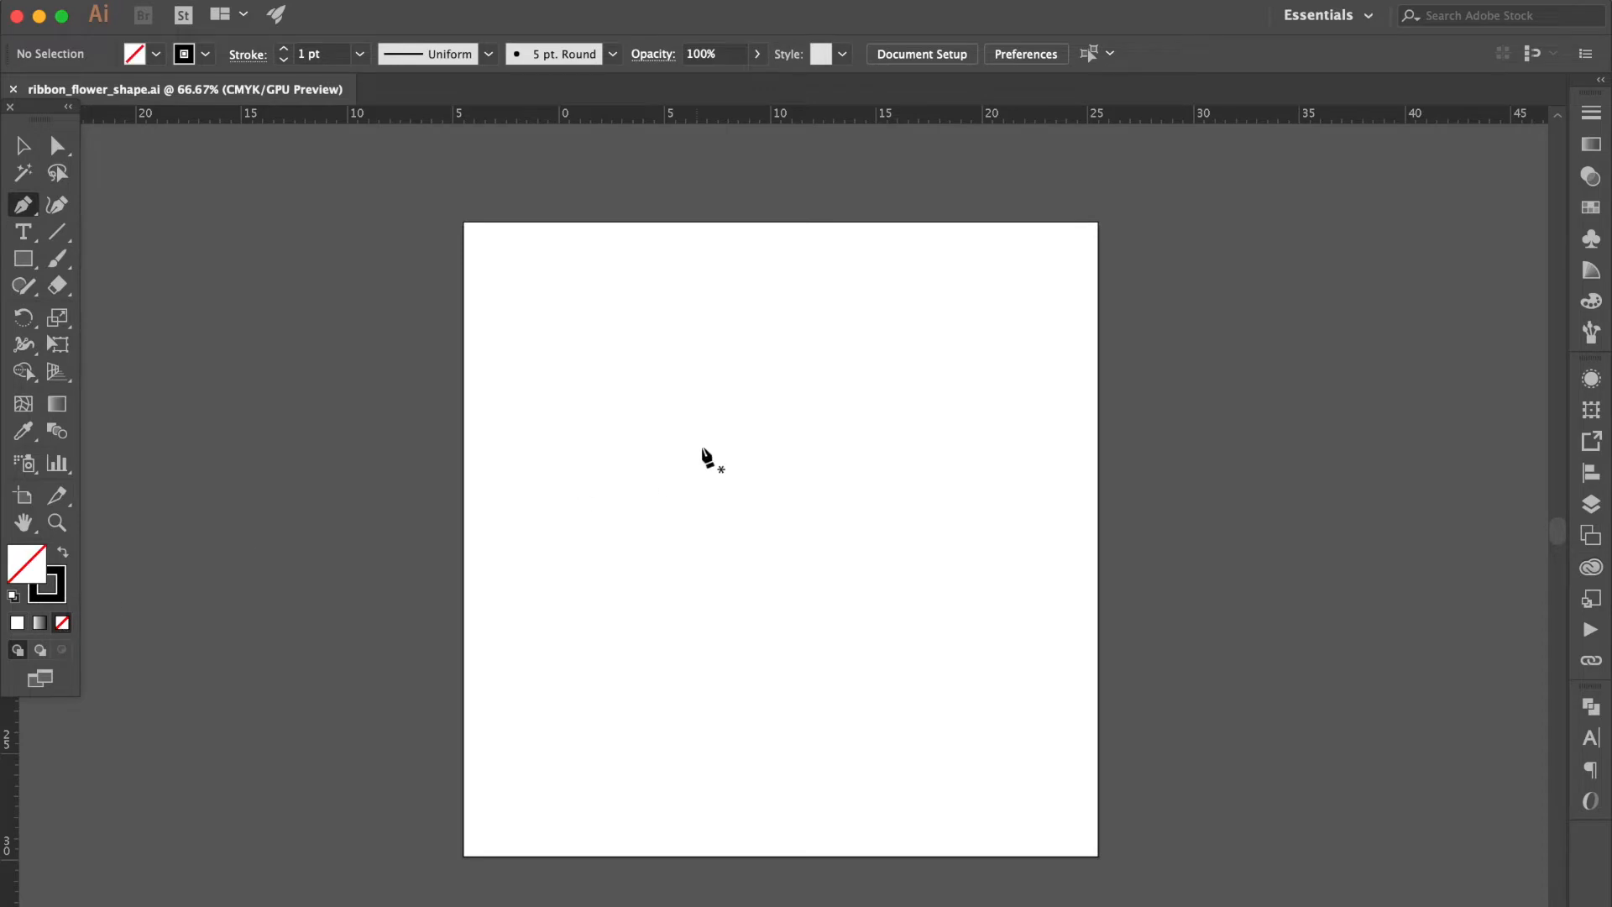
Draw a straight vertical line along the artboard's centre with the Pen tool, ending at about X 10.5 cm, Y 17.77 cm
left_click(781, 347)
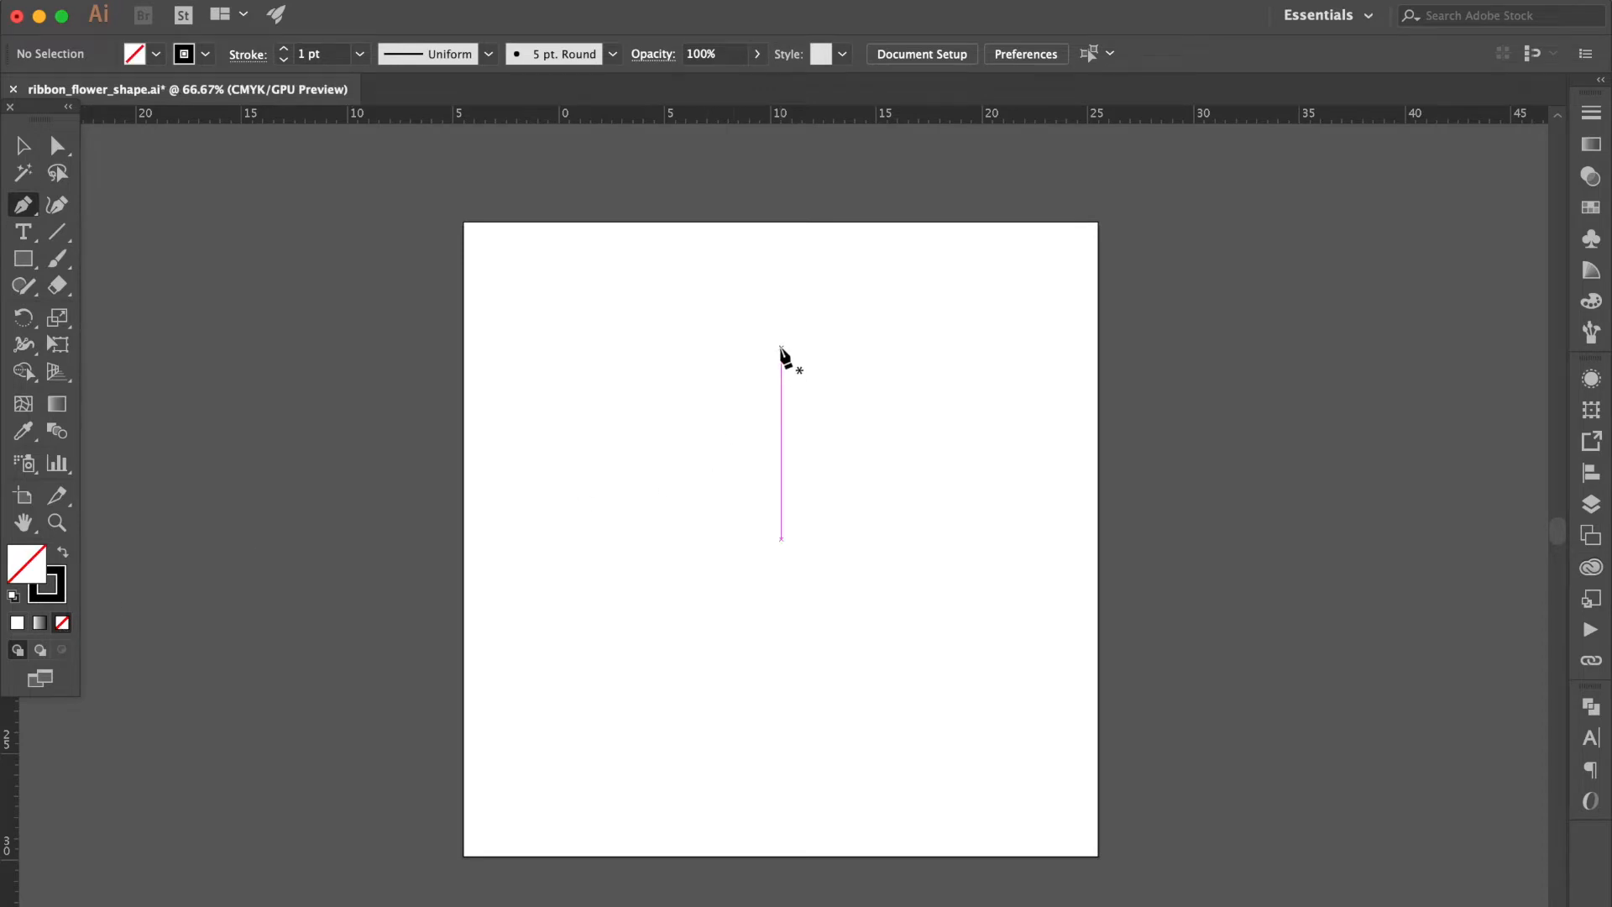
left_click(782, 600)
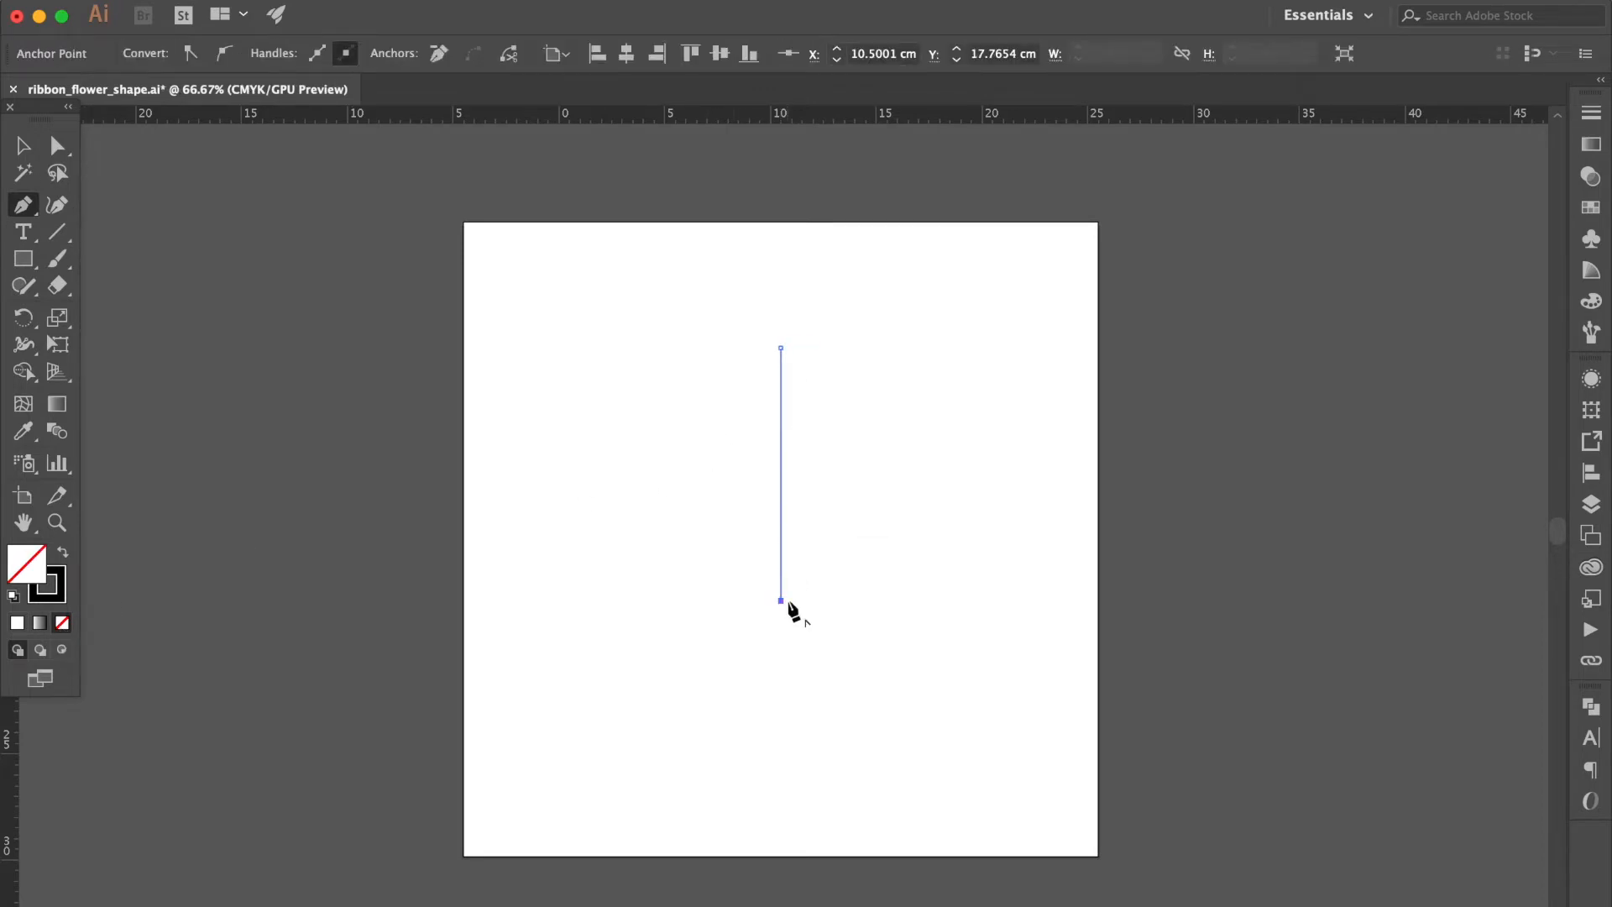
left_click(24, 146)
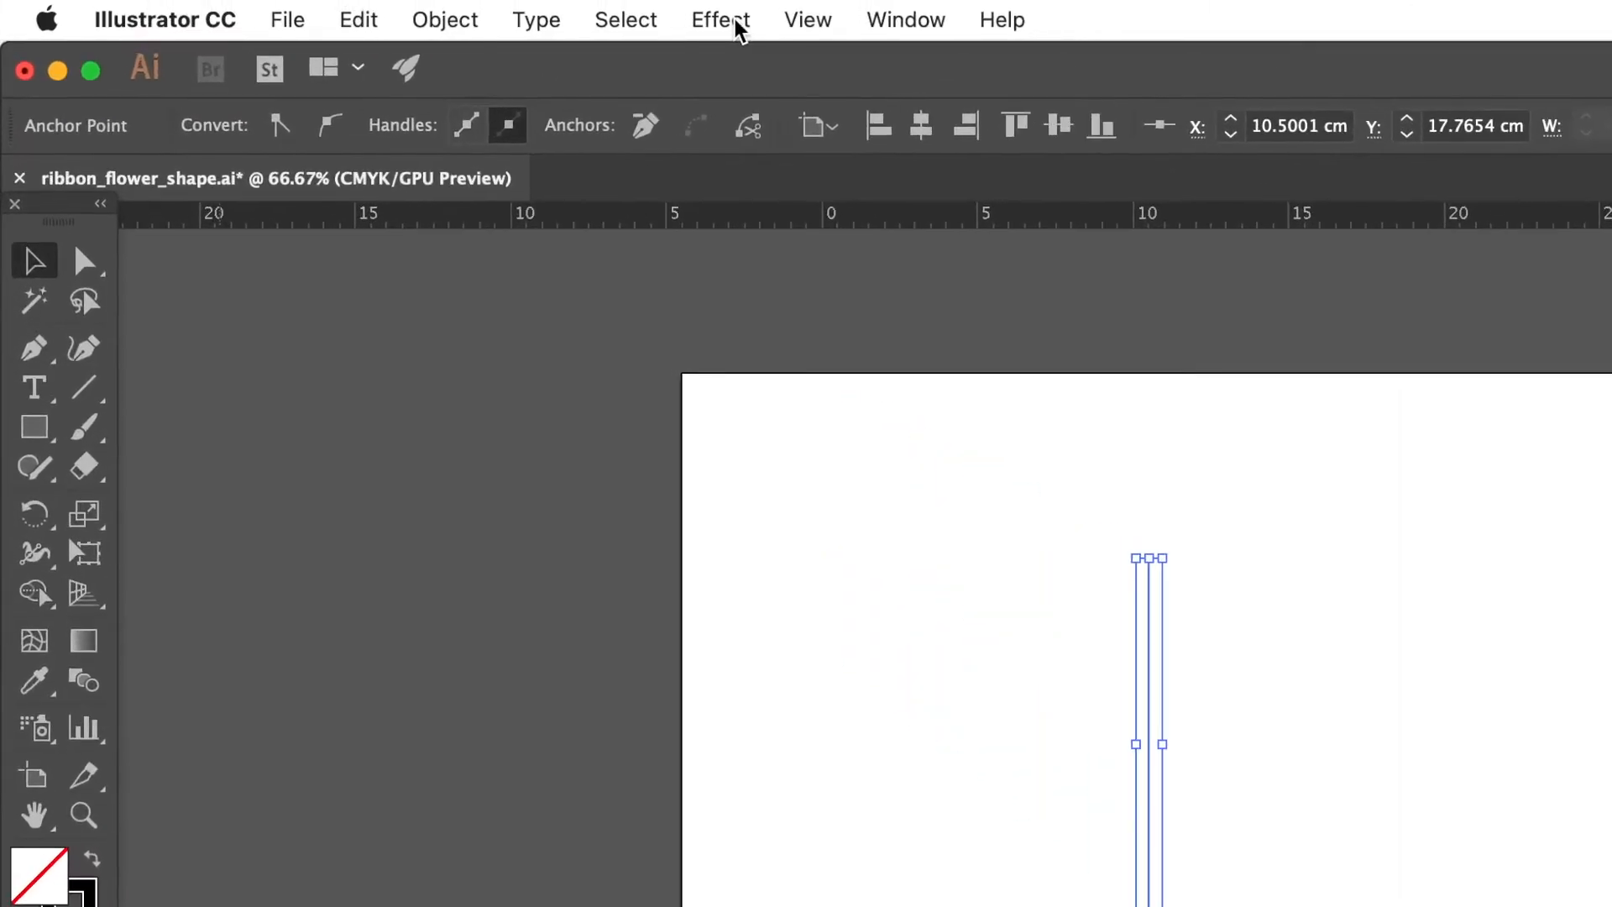
Apply a Zig Zag effect to the line with an absolute size of 3.53 cm, 1 ridge per segment and smooth points
left_click(733, 24)
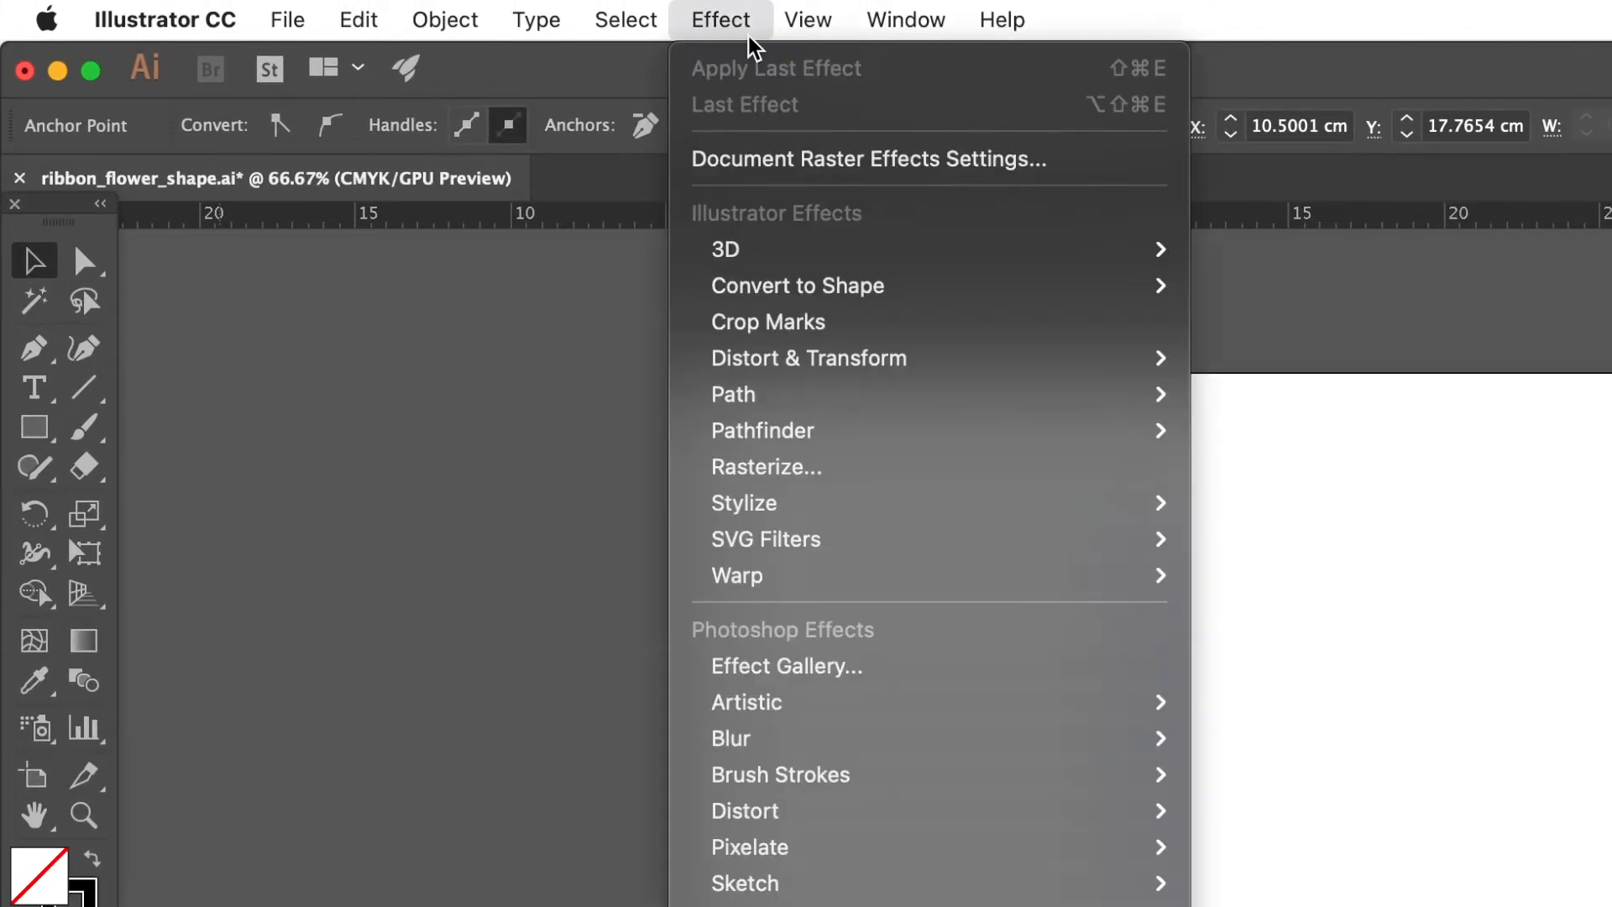
mouse_move(849, 360)
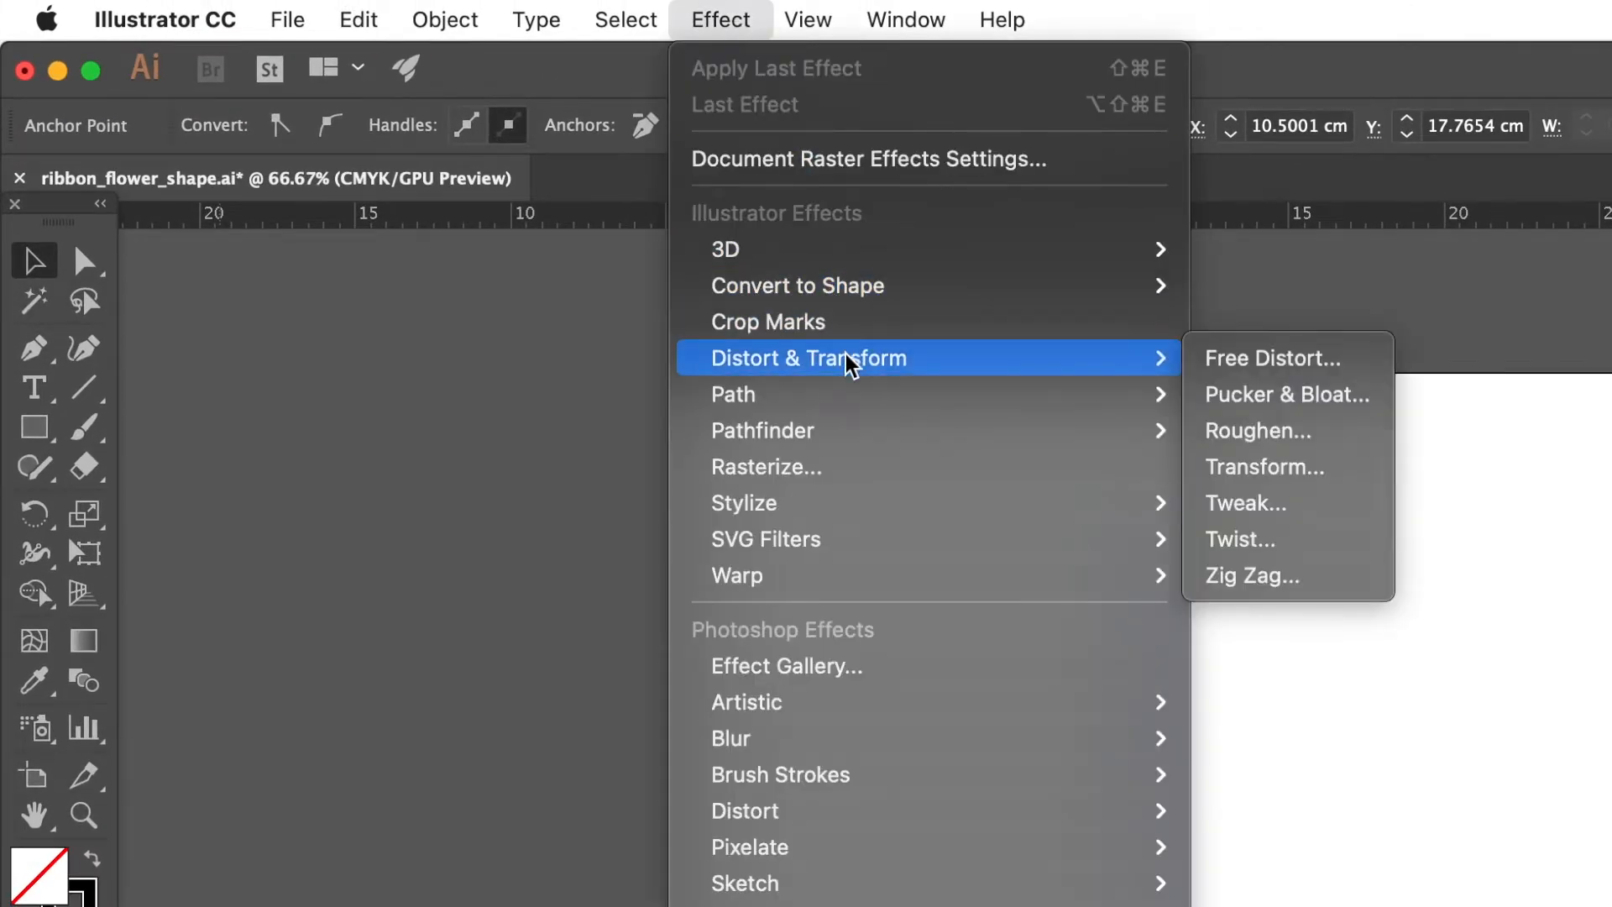
left_click(1335, 581)
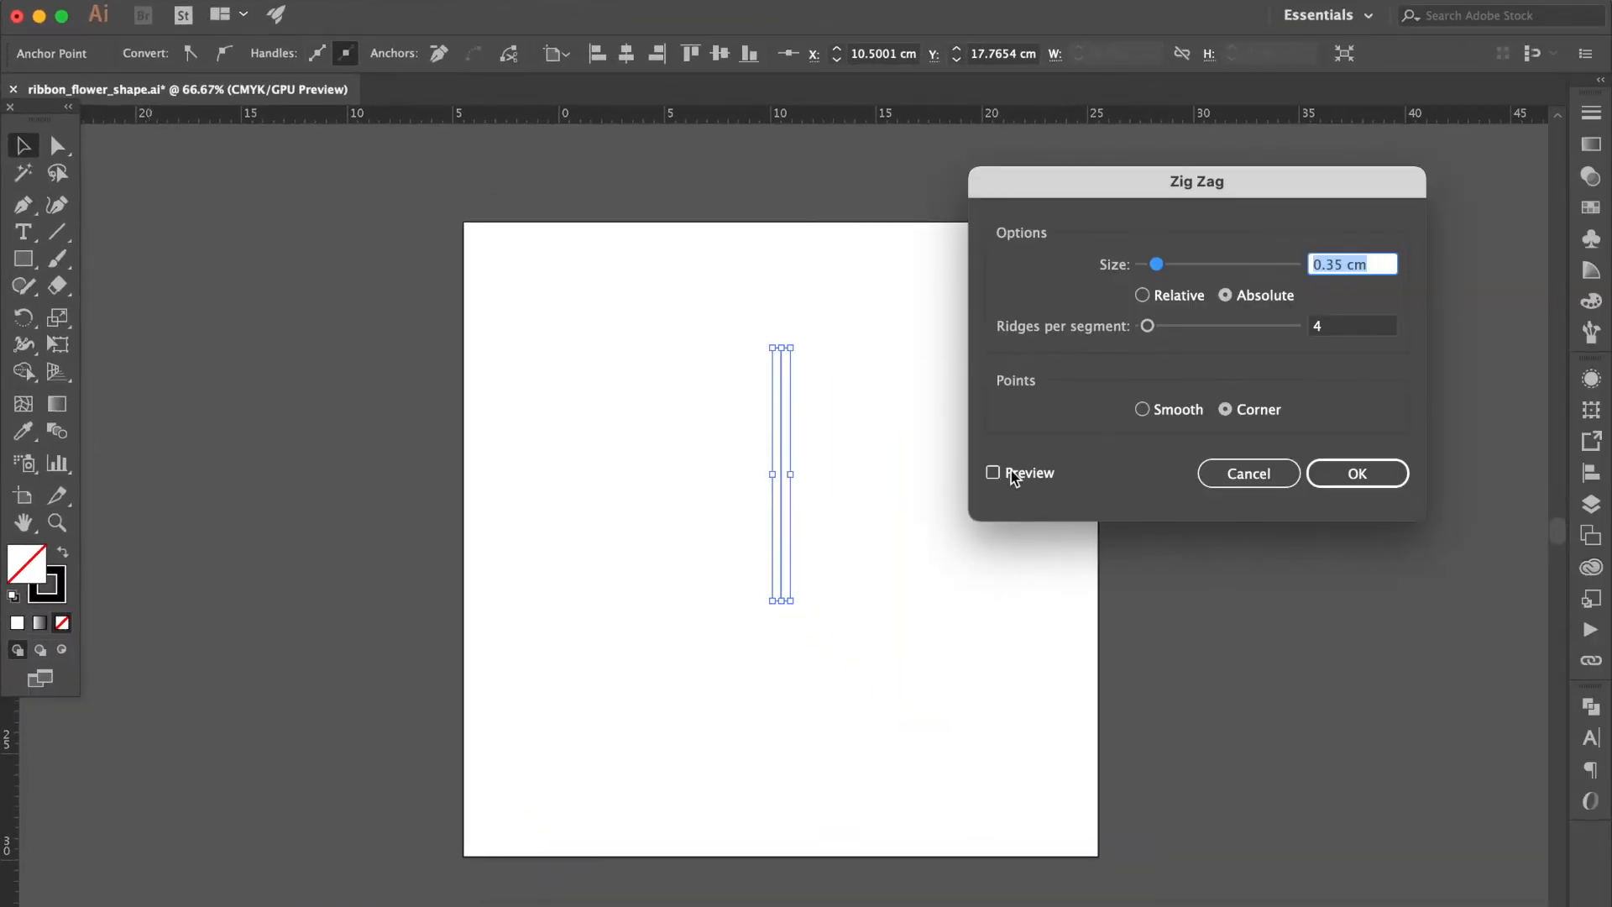
left_click(992, 473)
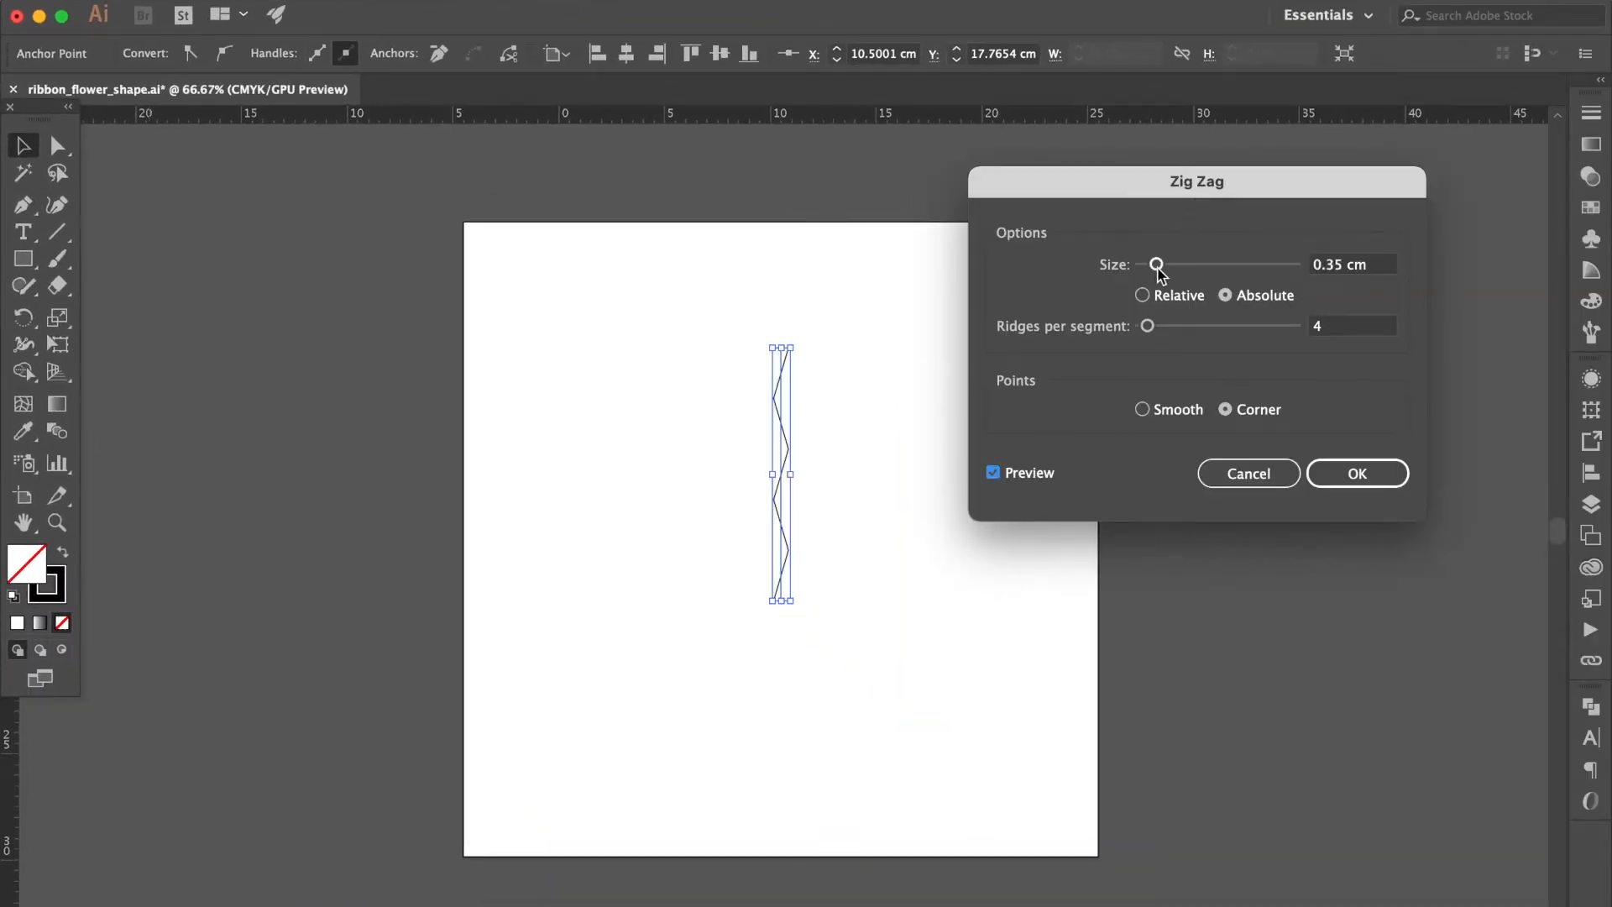
left_click_drag(1156, 264, 1360, 279)
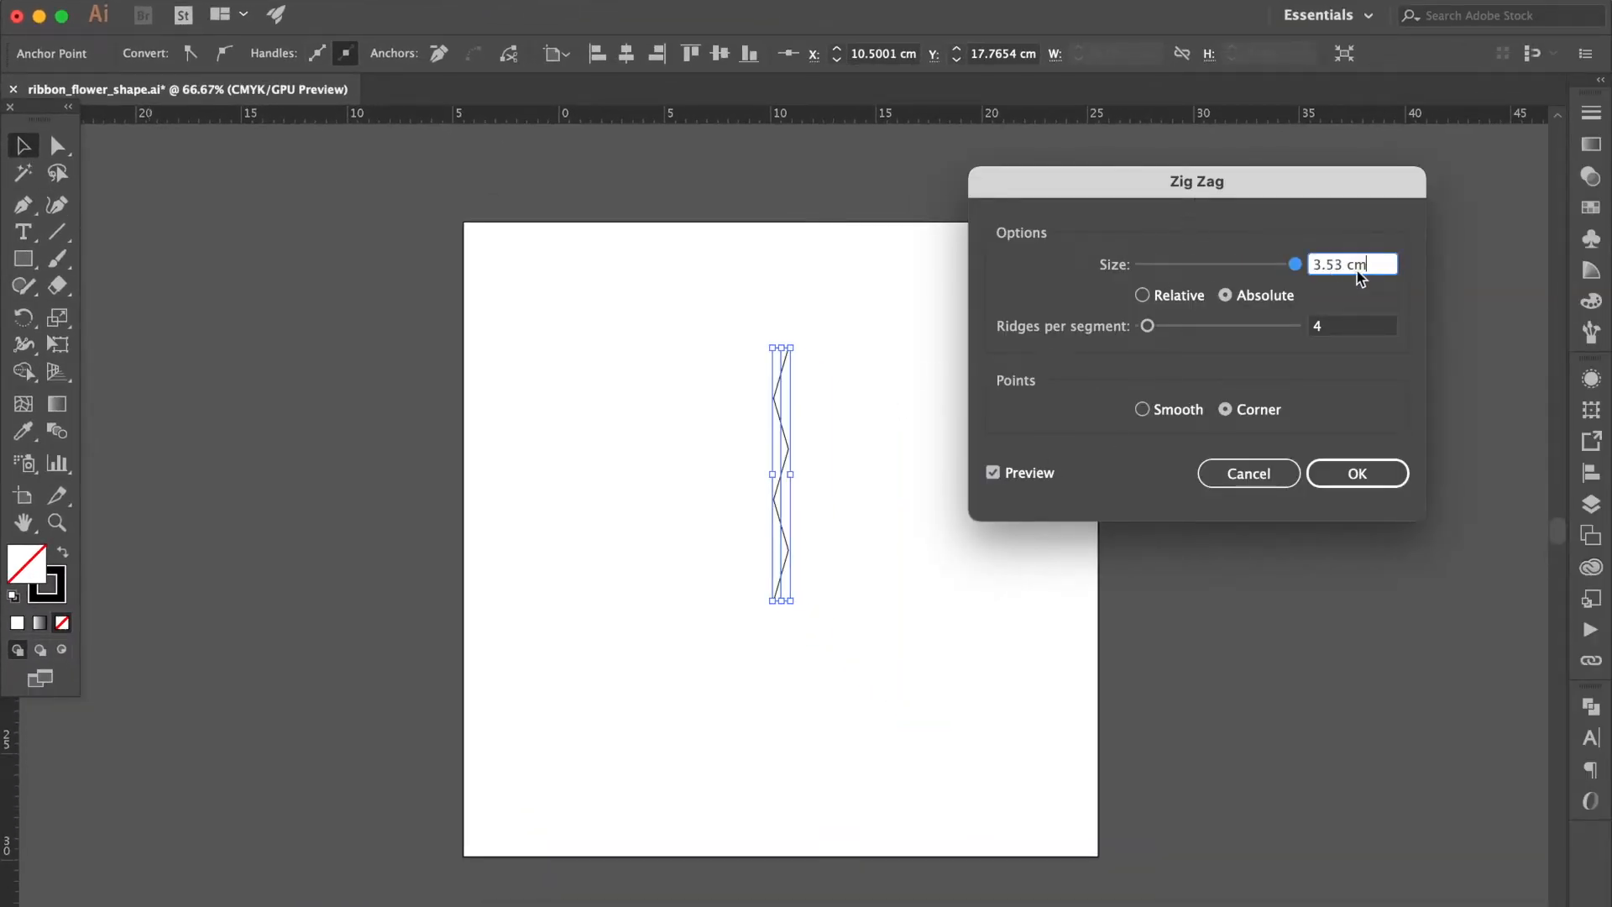
left_click(1188, 411)
left_click(1342, 327)
type("1")
left_click(1357, 476)
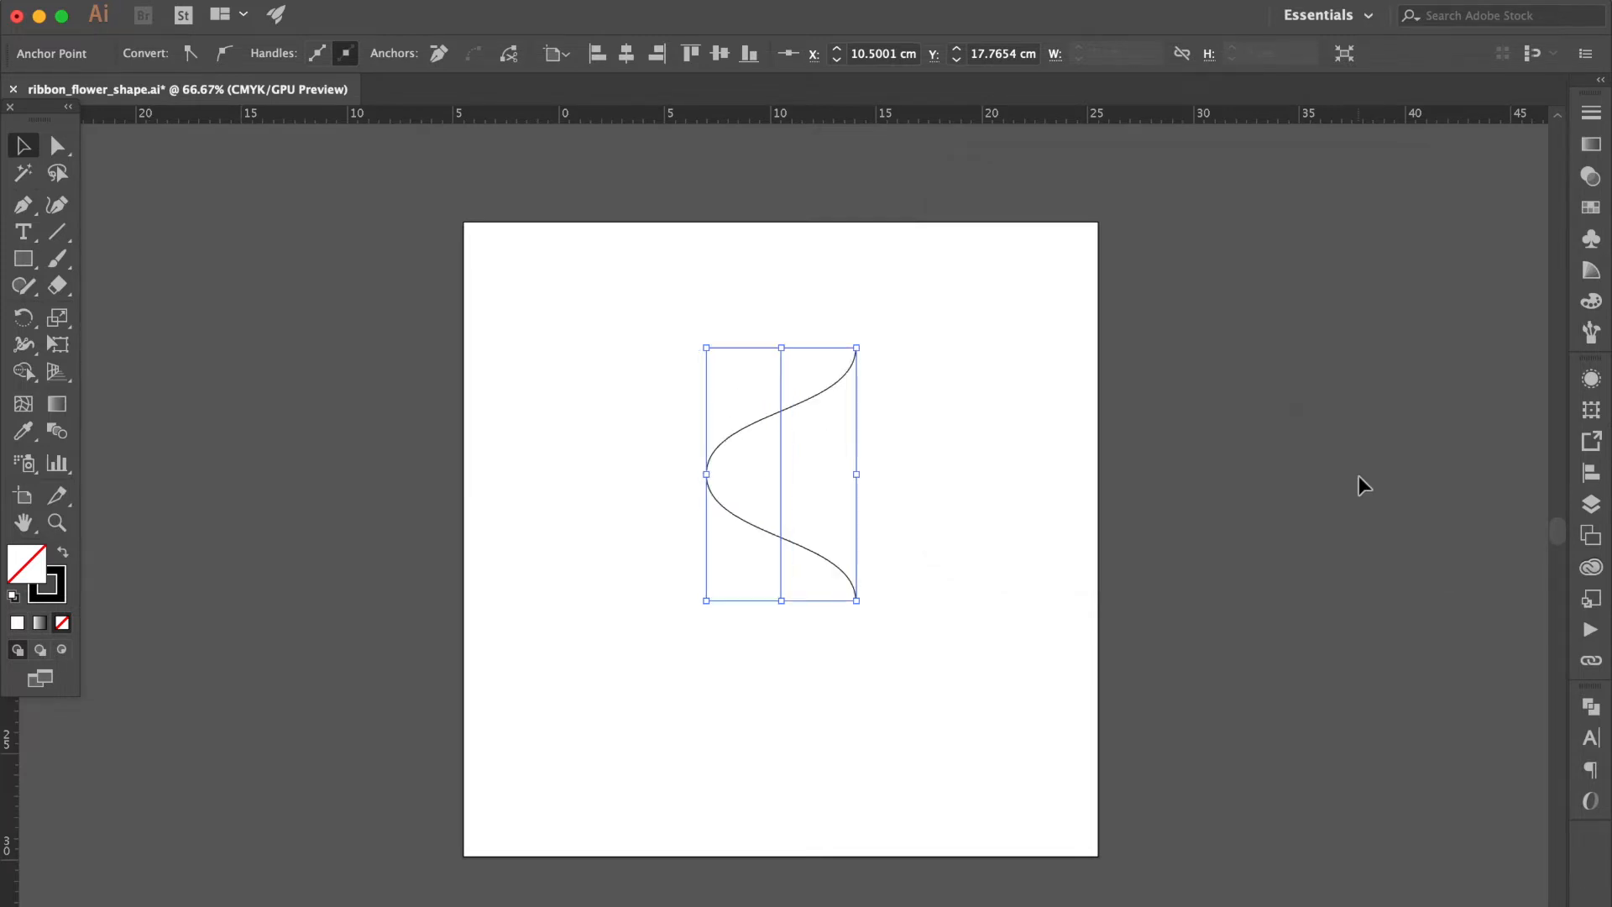
Stretch the wavy curve wider, reduce its height and shift it toward the right half of the artboard
left_click_drag(858, 476, 961, 471)
left_click_drag(832, 600, 811, 548)
left_click_drag(921, 447, 991, 434)
left_click_drag(873, 551, 864, 530)
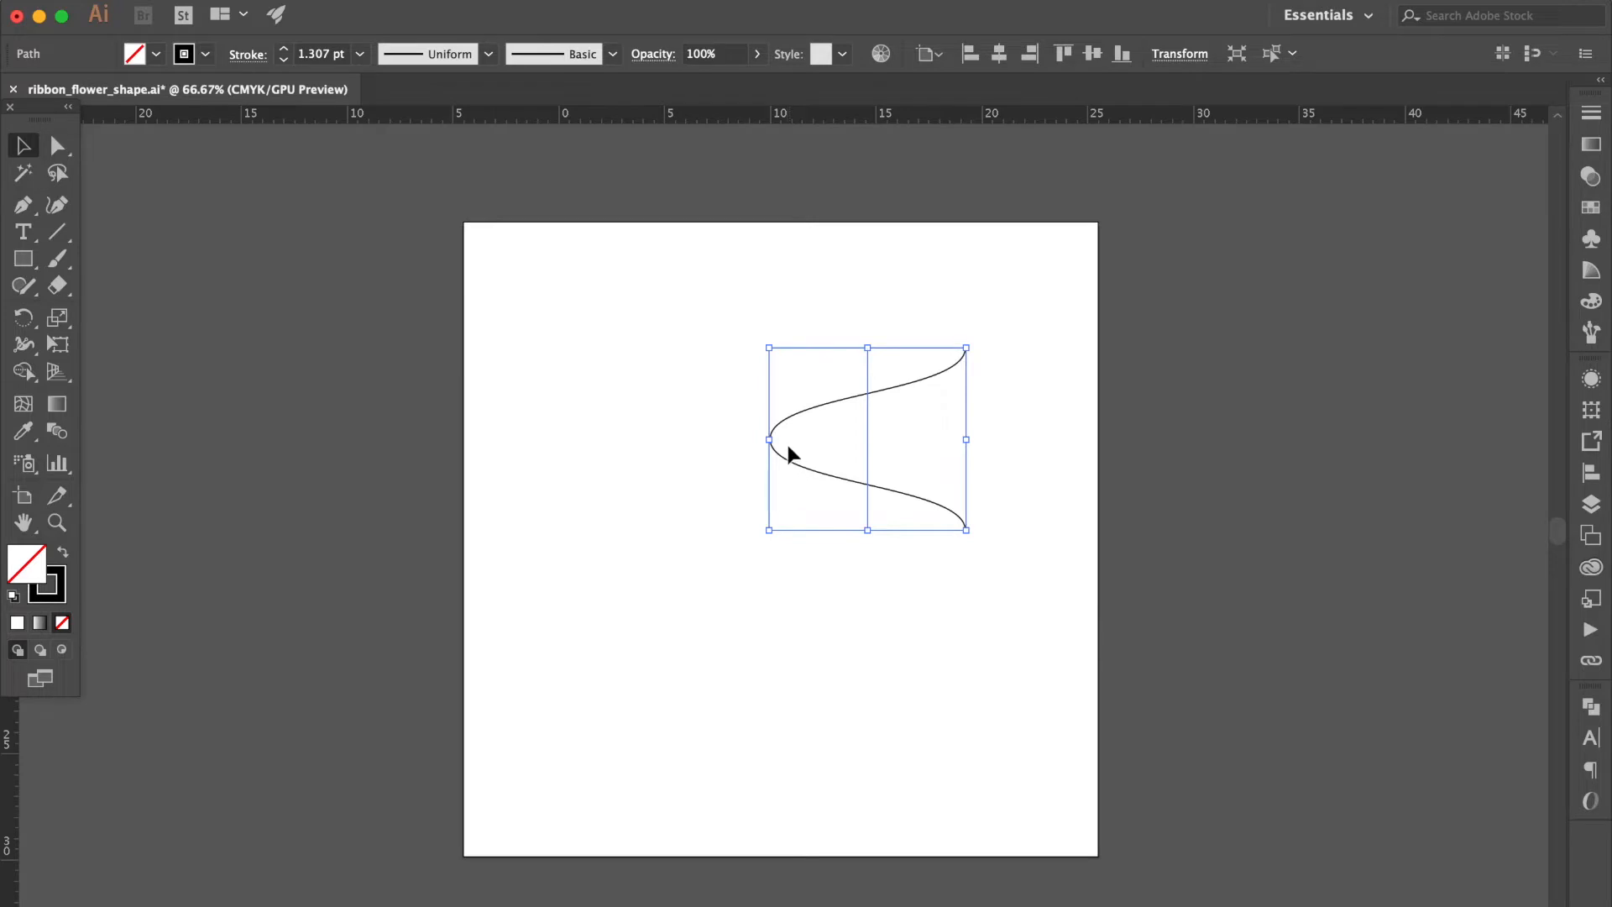
Expand the appearance of the wavy curve into an editable path, with the Scissors tool ready for cutting
scroll(786, 441, "up", 2)
left_click(59, 286)
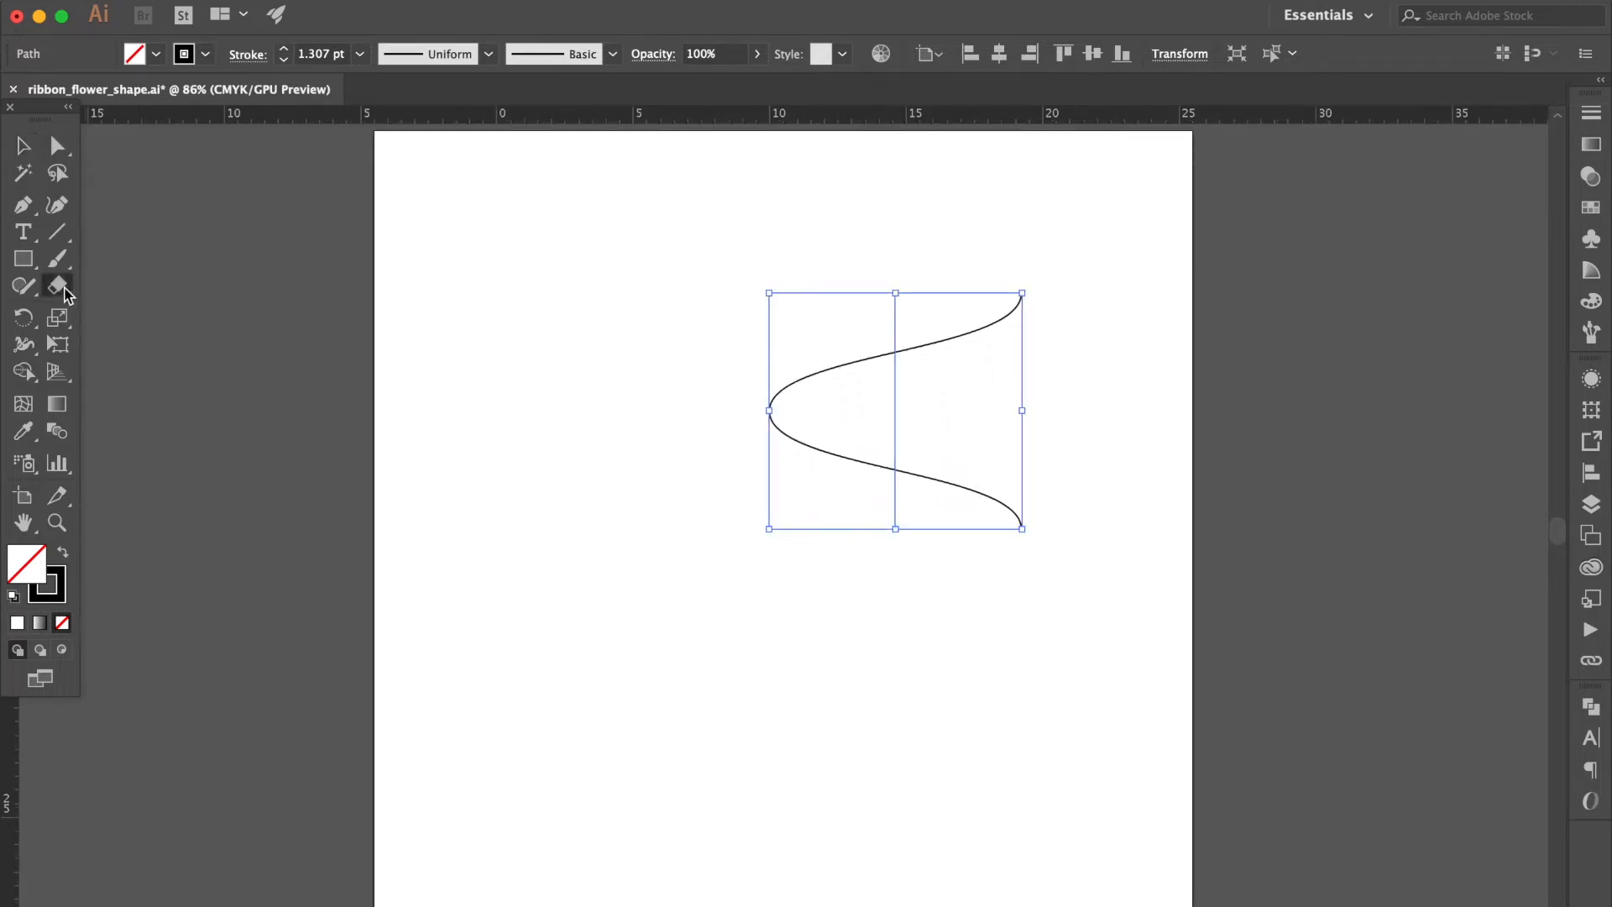
left_click(65, 290)
left_click(133, 314)
left_click(521, 25)
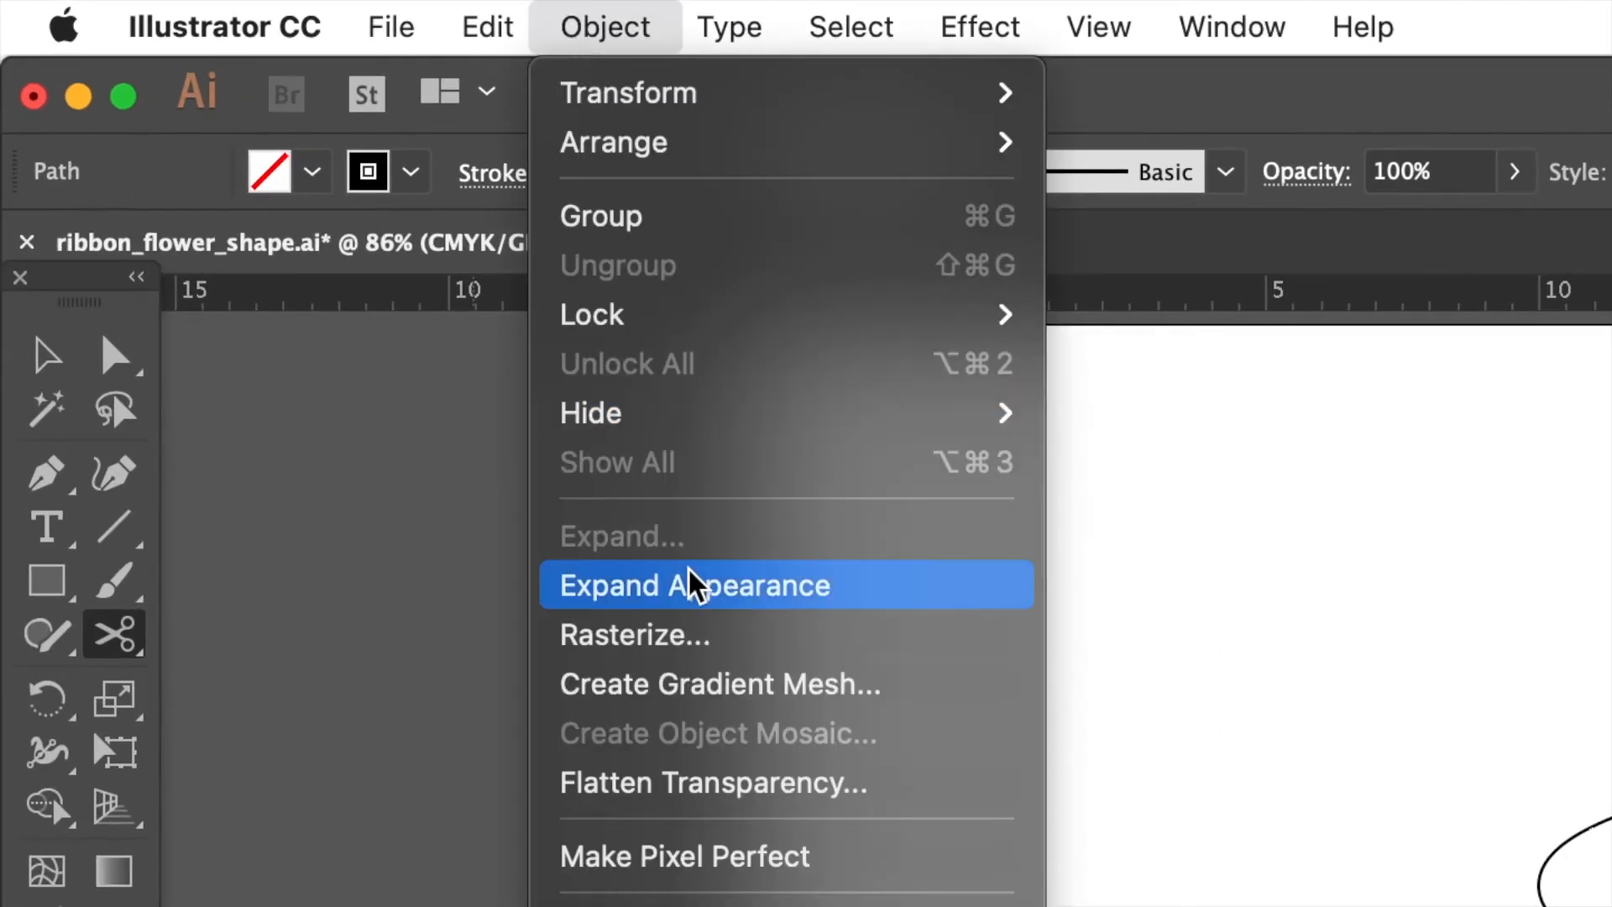
left_click(693, 581)
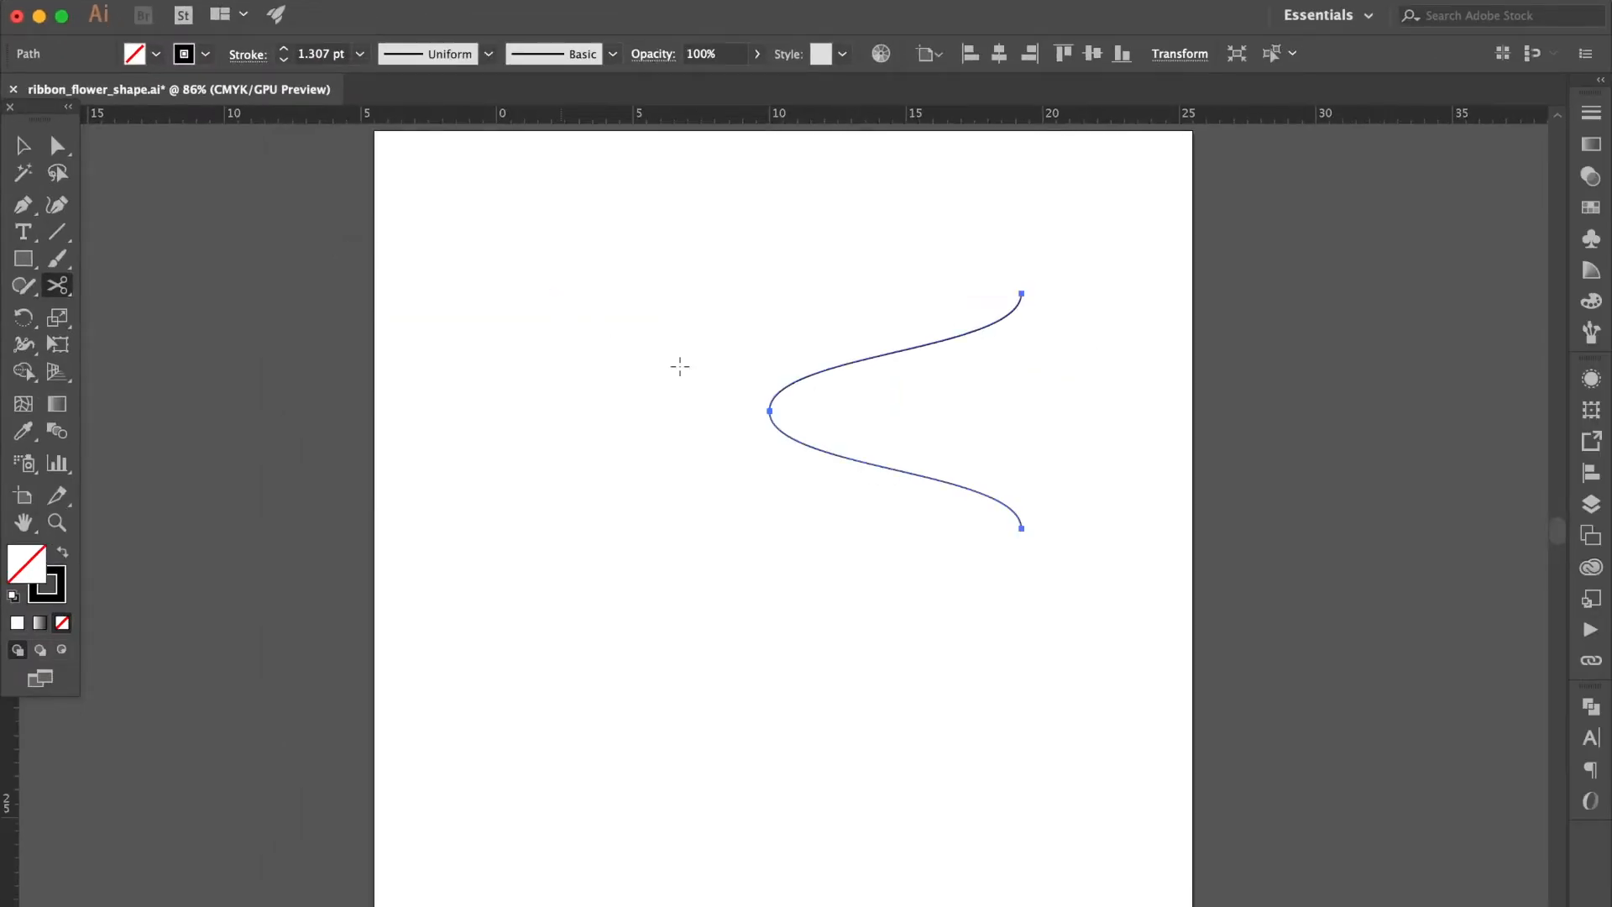
Cut the wavy path at its leftmost anchor point and delete the upper half
left_click(769, 410)
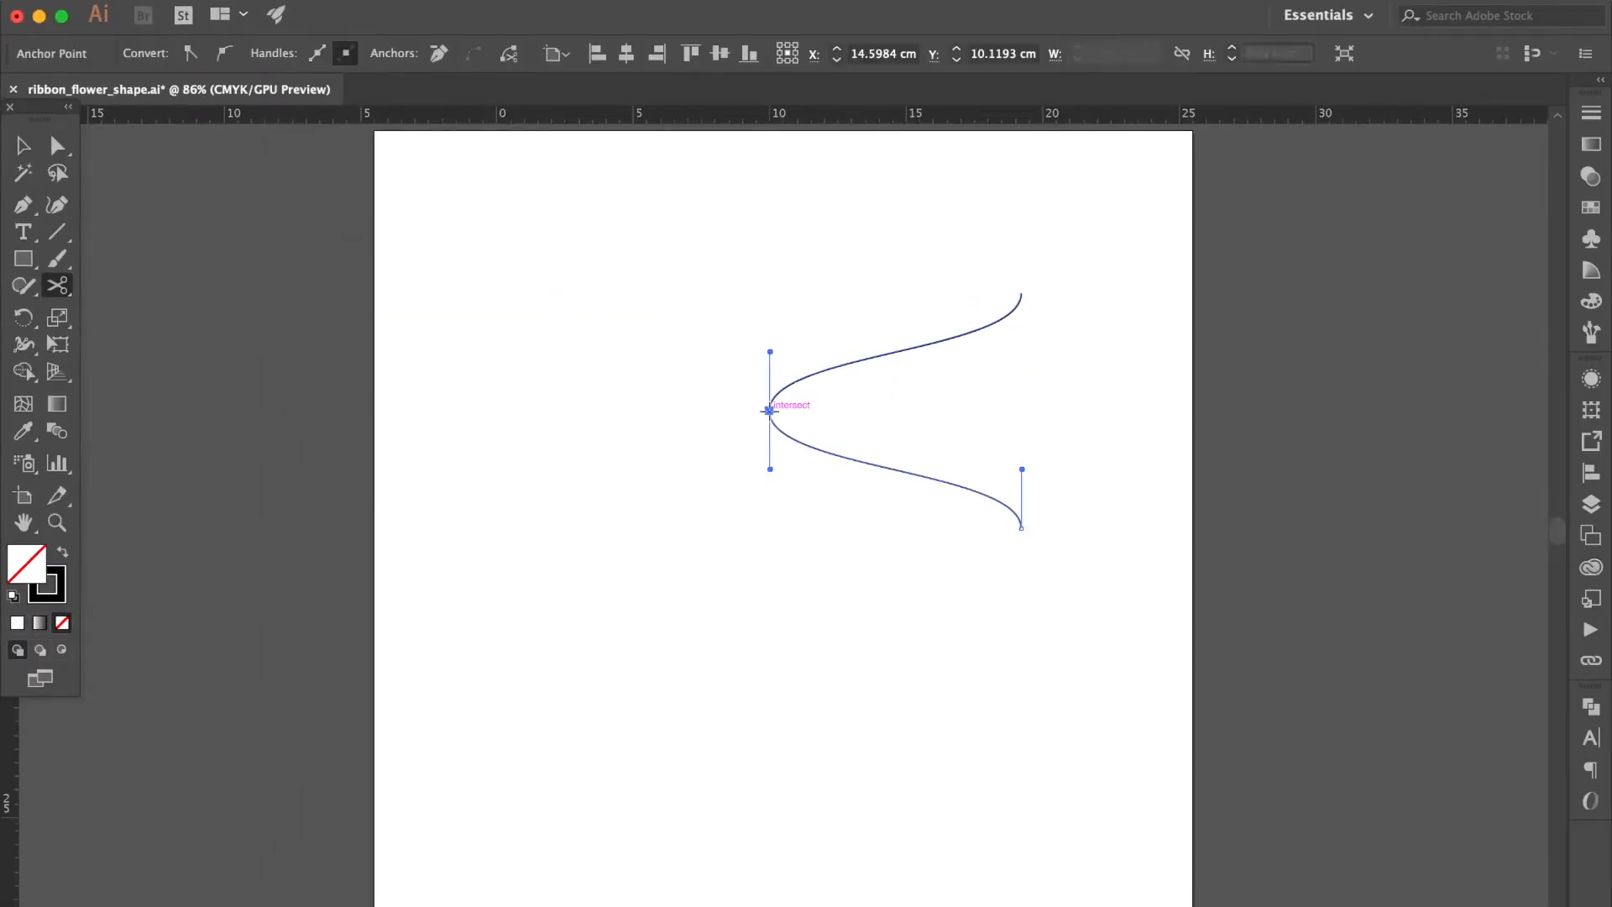
left_click(23, 147)
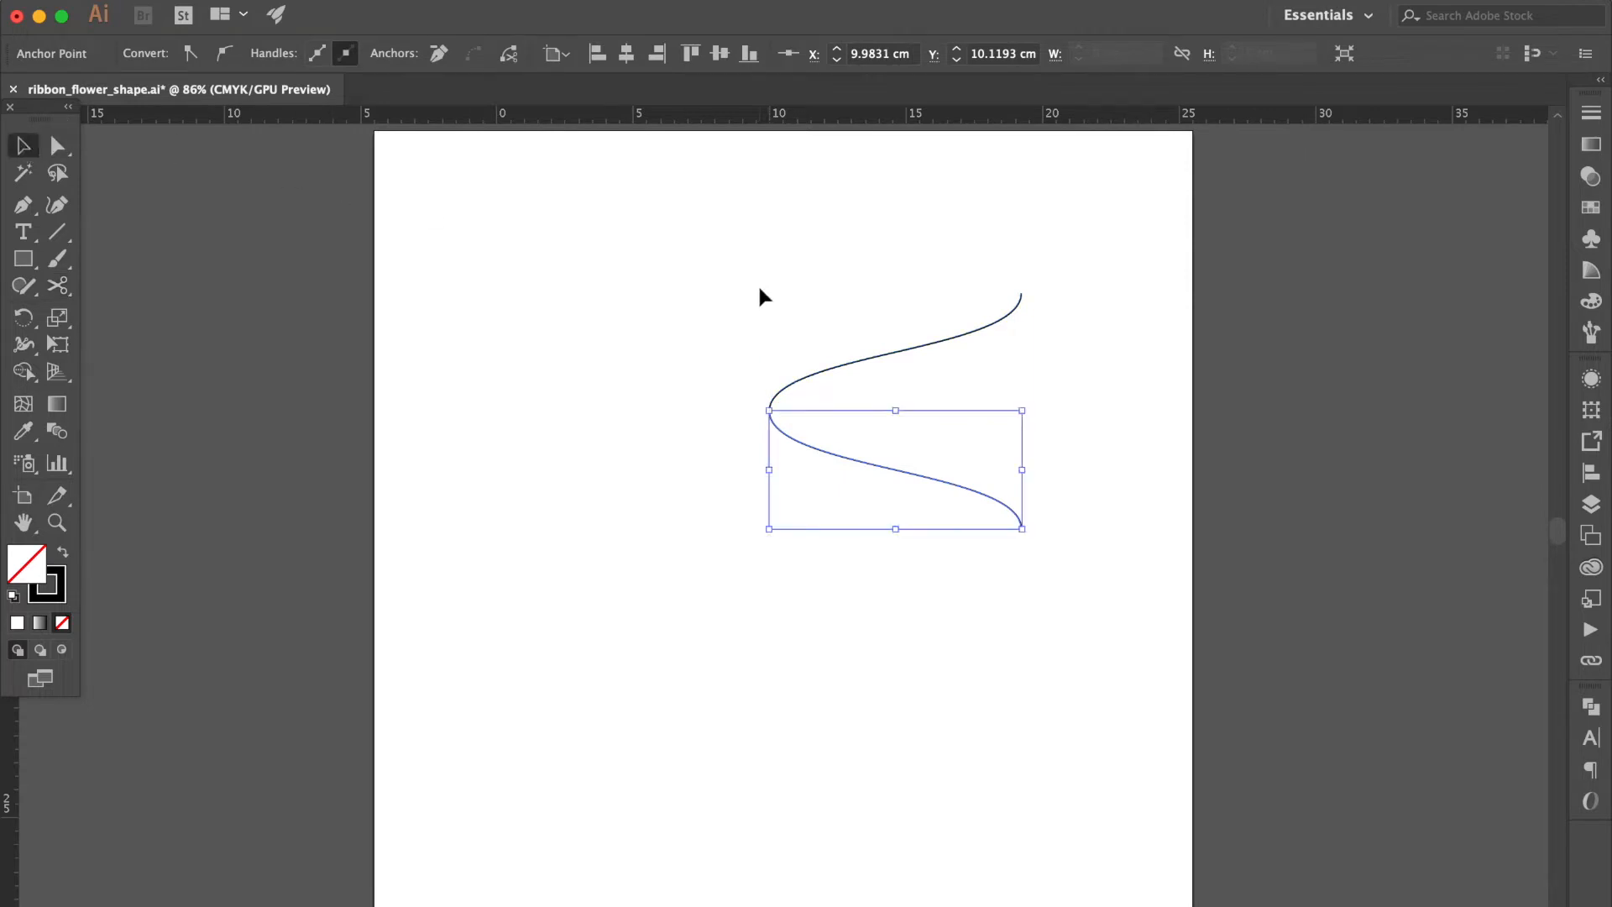
left_click(839, 363)
left_click(849, 367)
key("Delete")
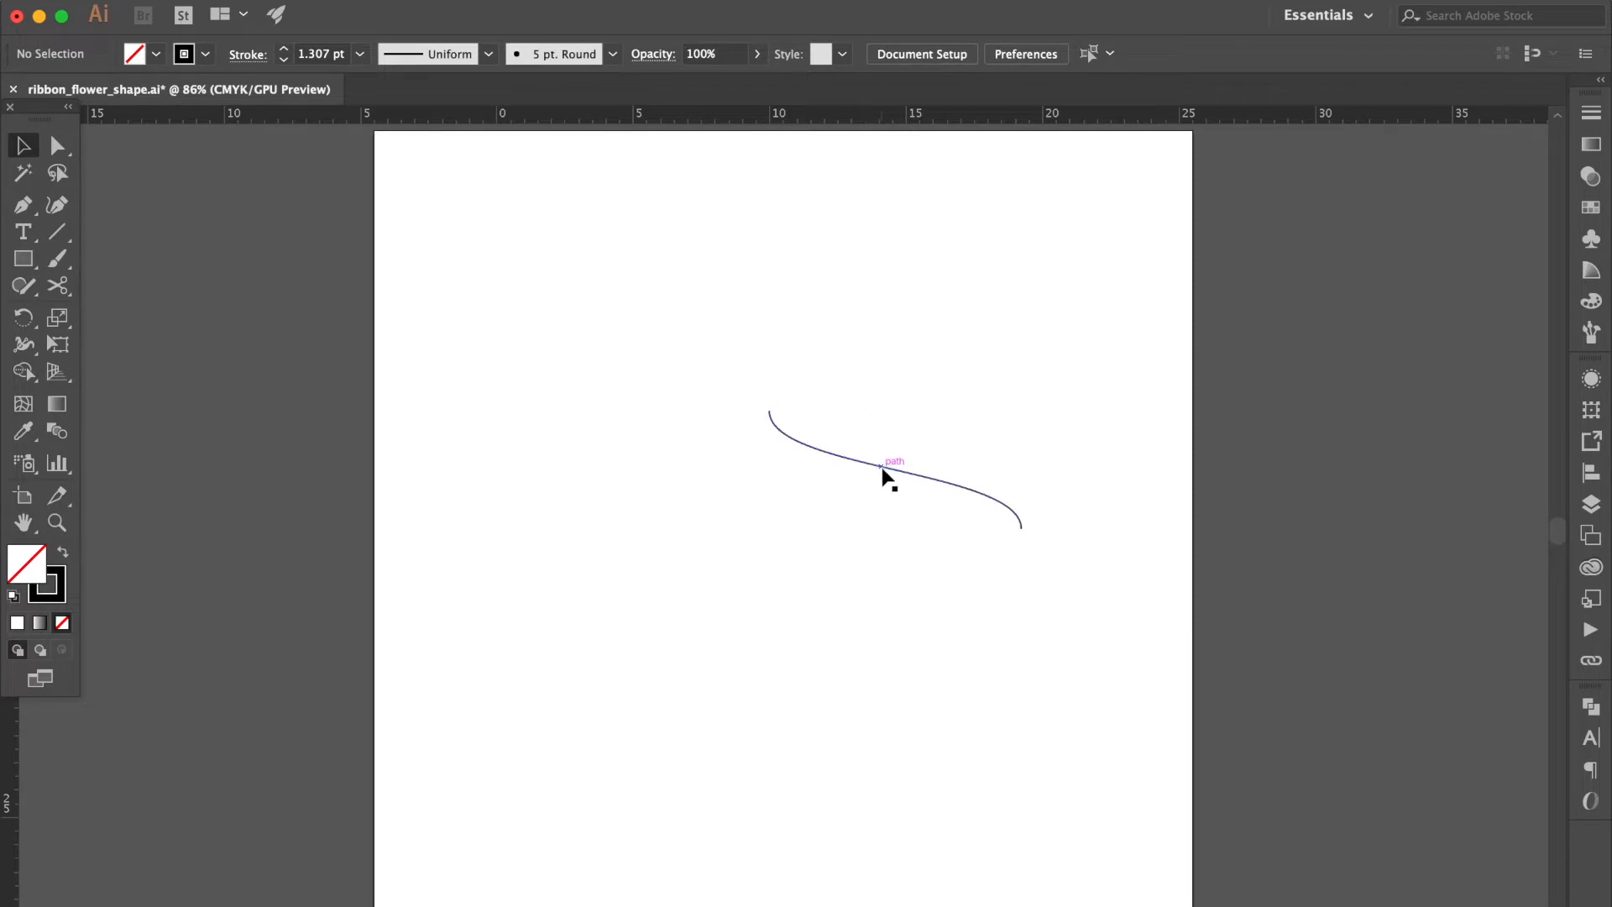
Duplicate the remaining curve straight below the original and scale the copy uniformly to 75%
left_click_drag(883, 468, 895, 603)
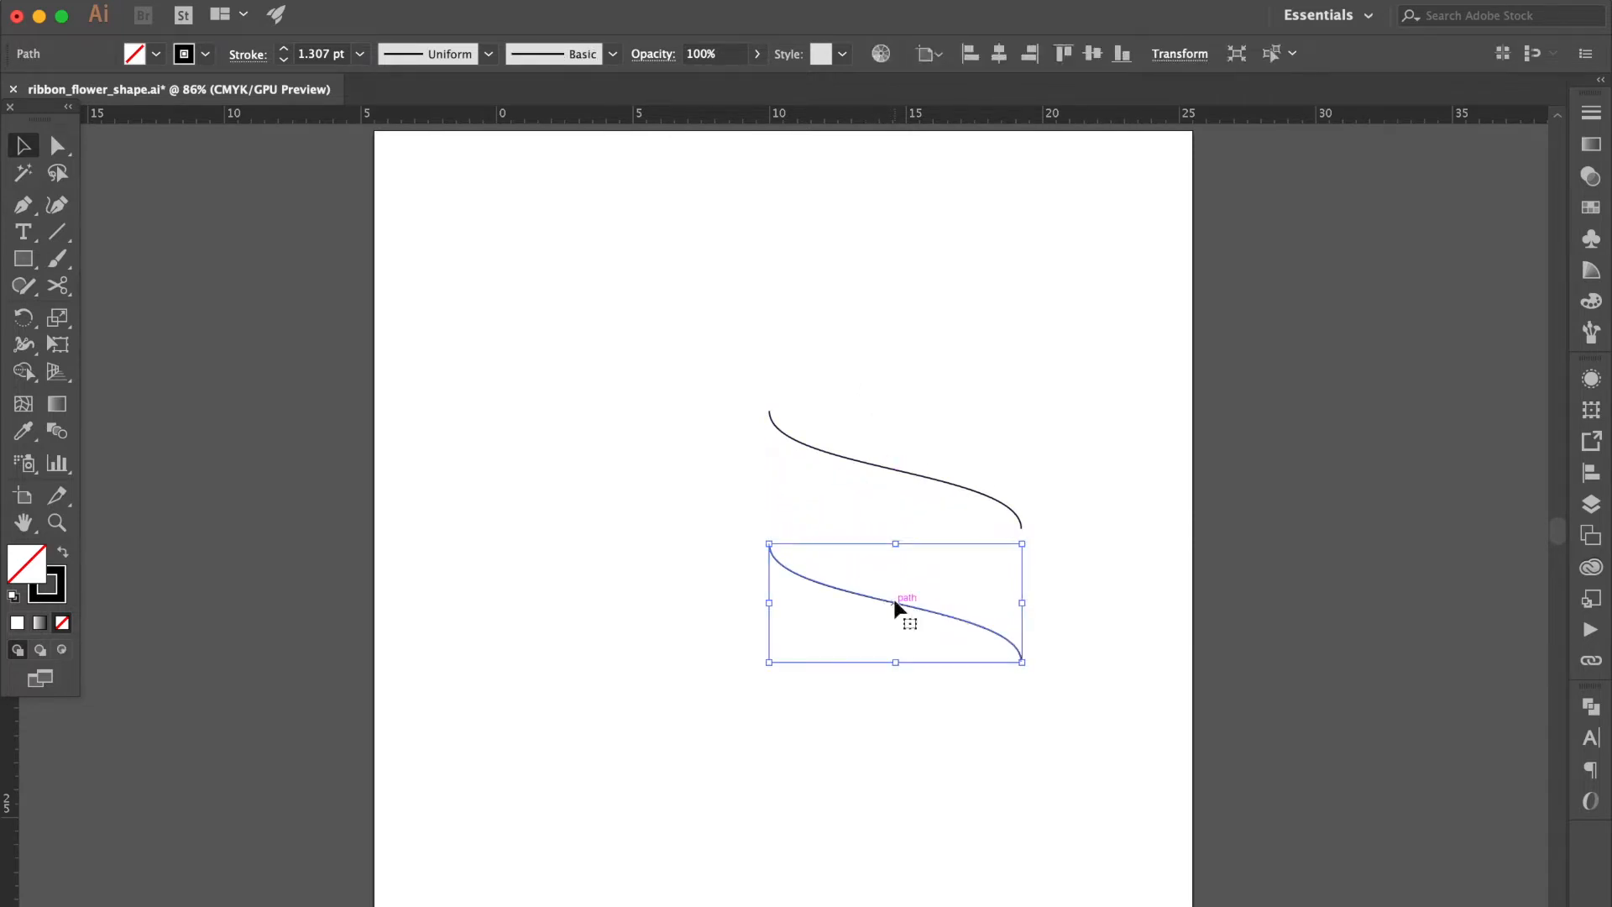
right_click(894, 602)
mouse_move(1079, 837)
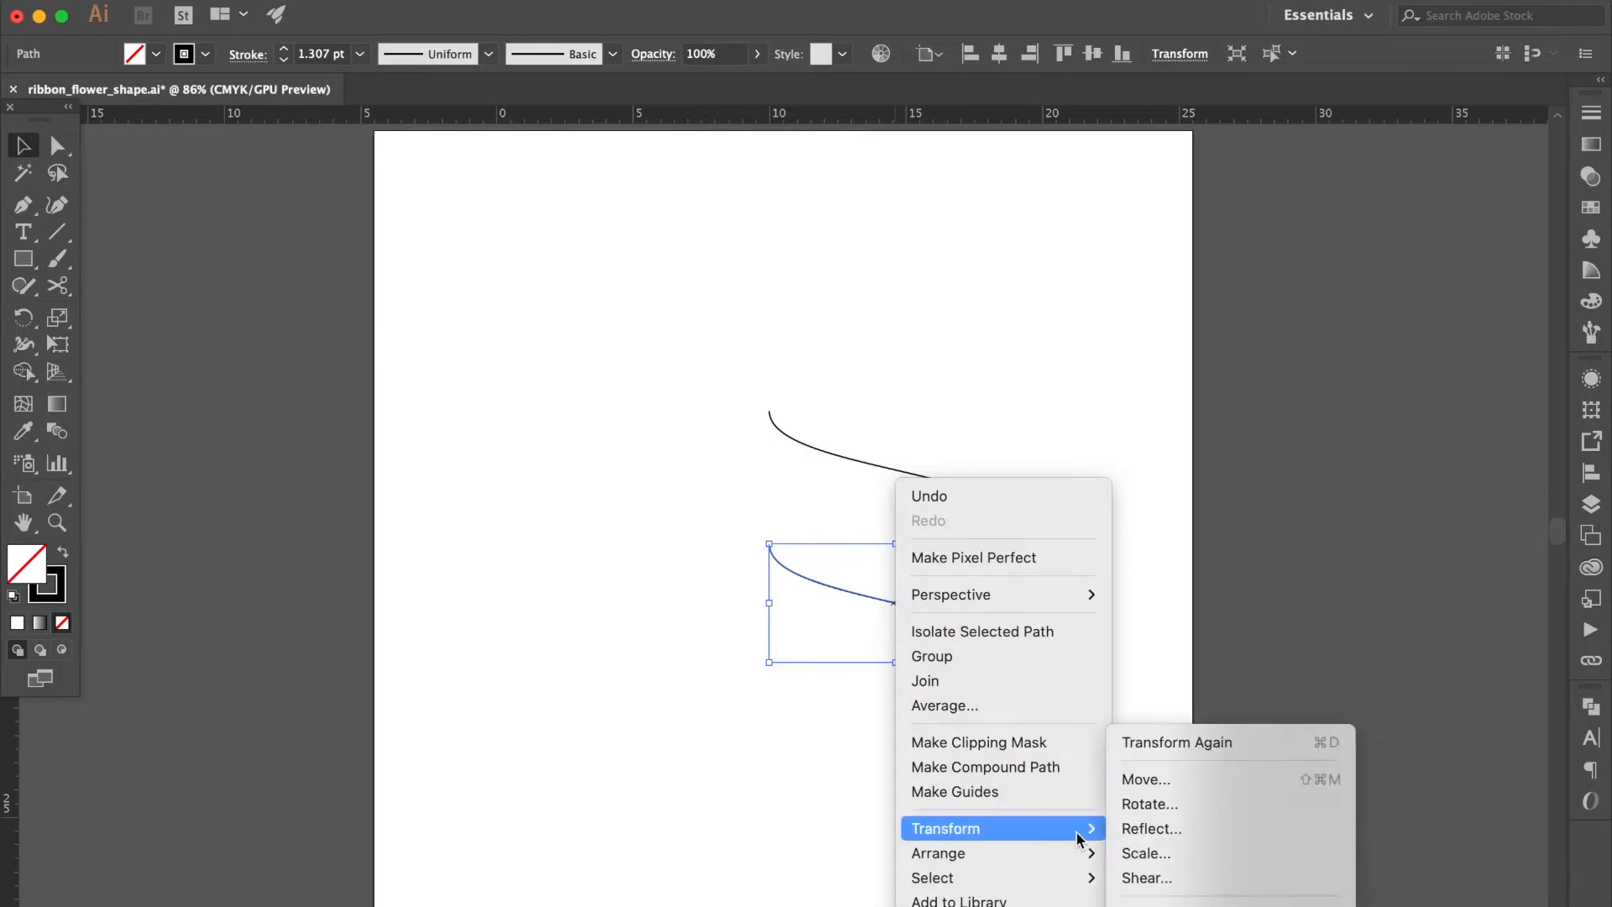
left_click(1171, 853)
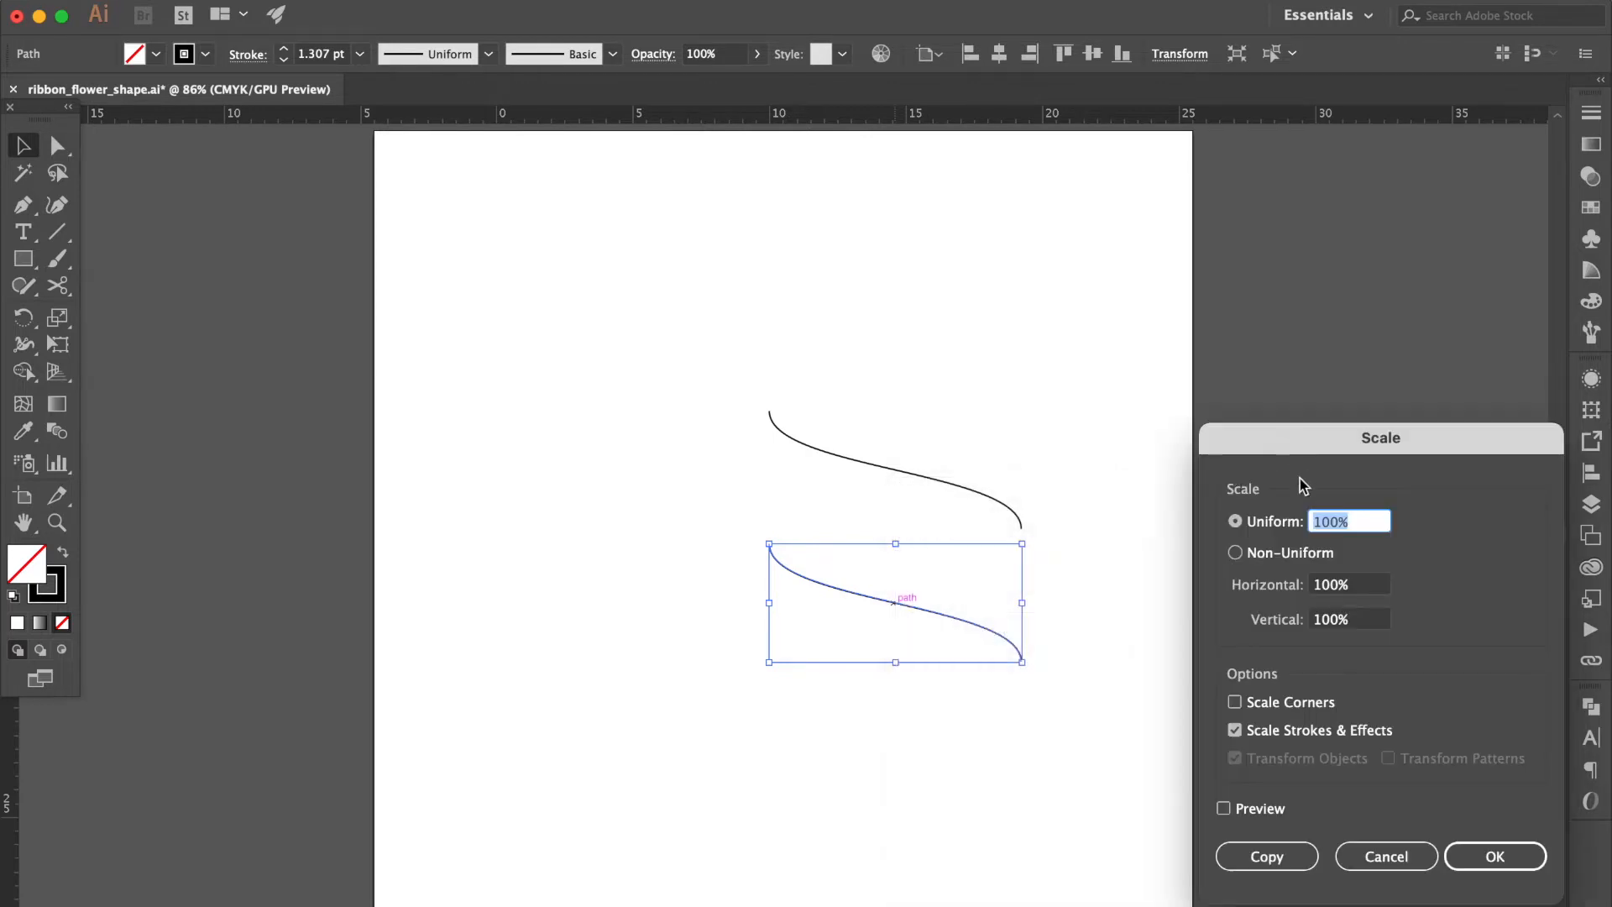
type("75")
key("Return")
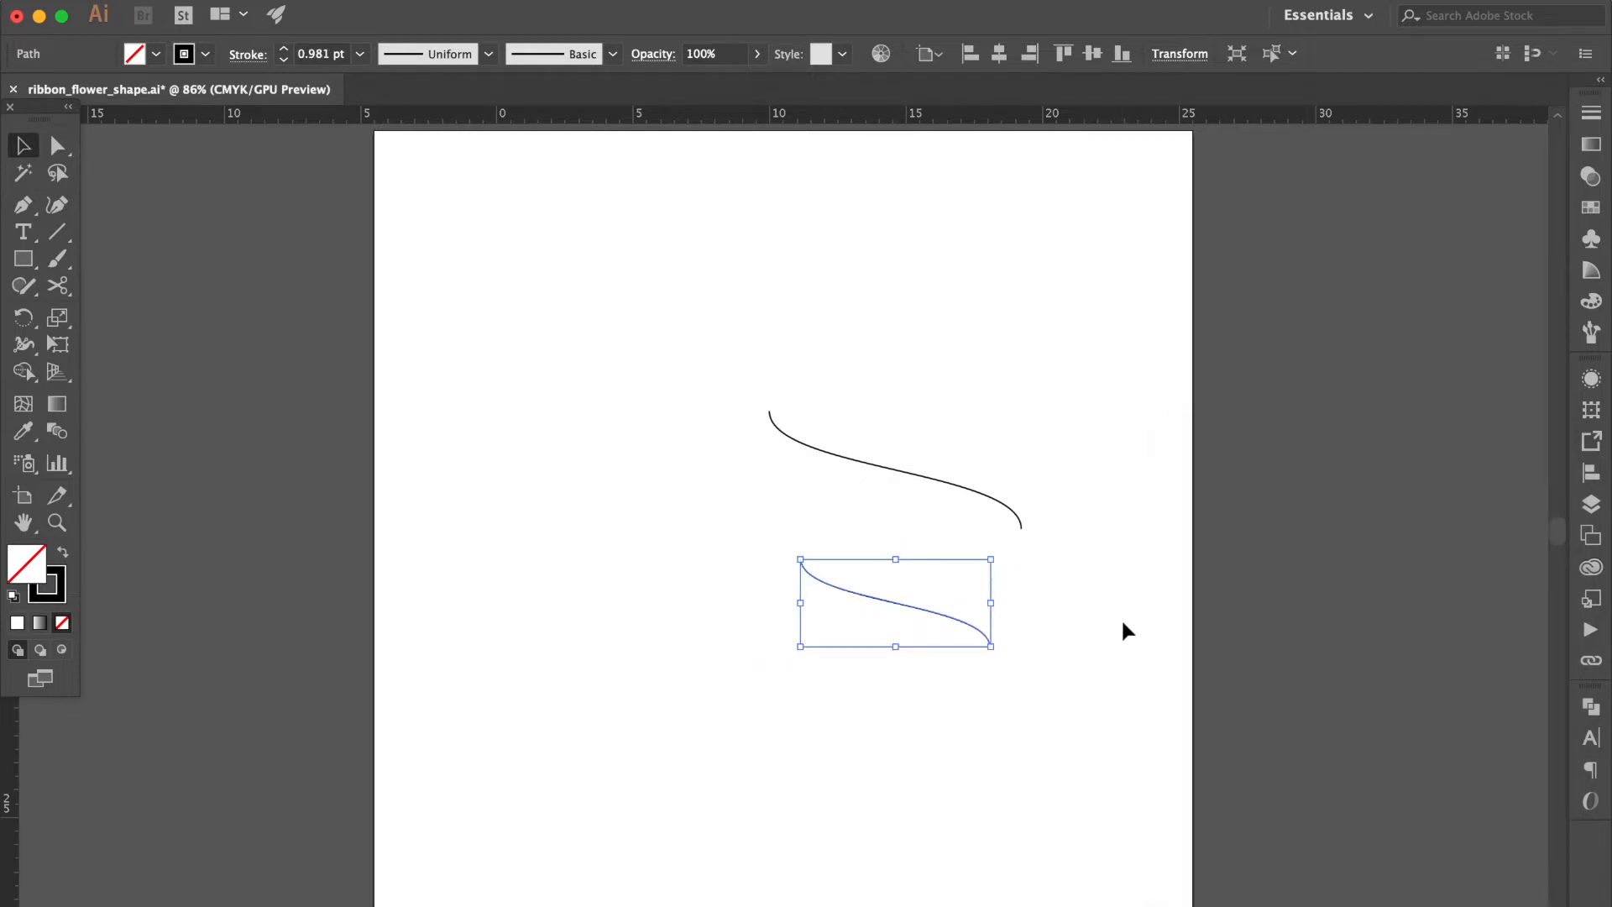
Align the smaller curve's right end under the larger curve's right end and place a duplicate of it directly below
left_click(1079, 619)
left_click_drag(991, 646, 1026, 659)
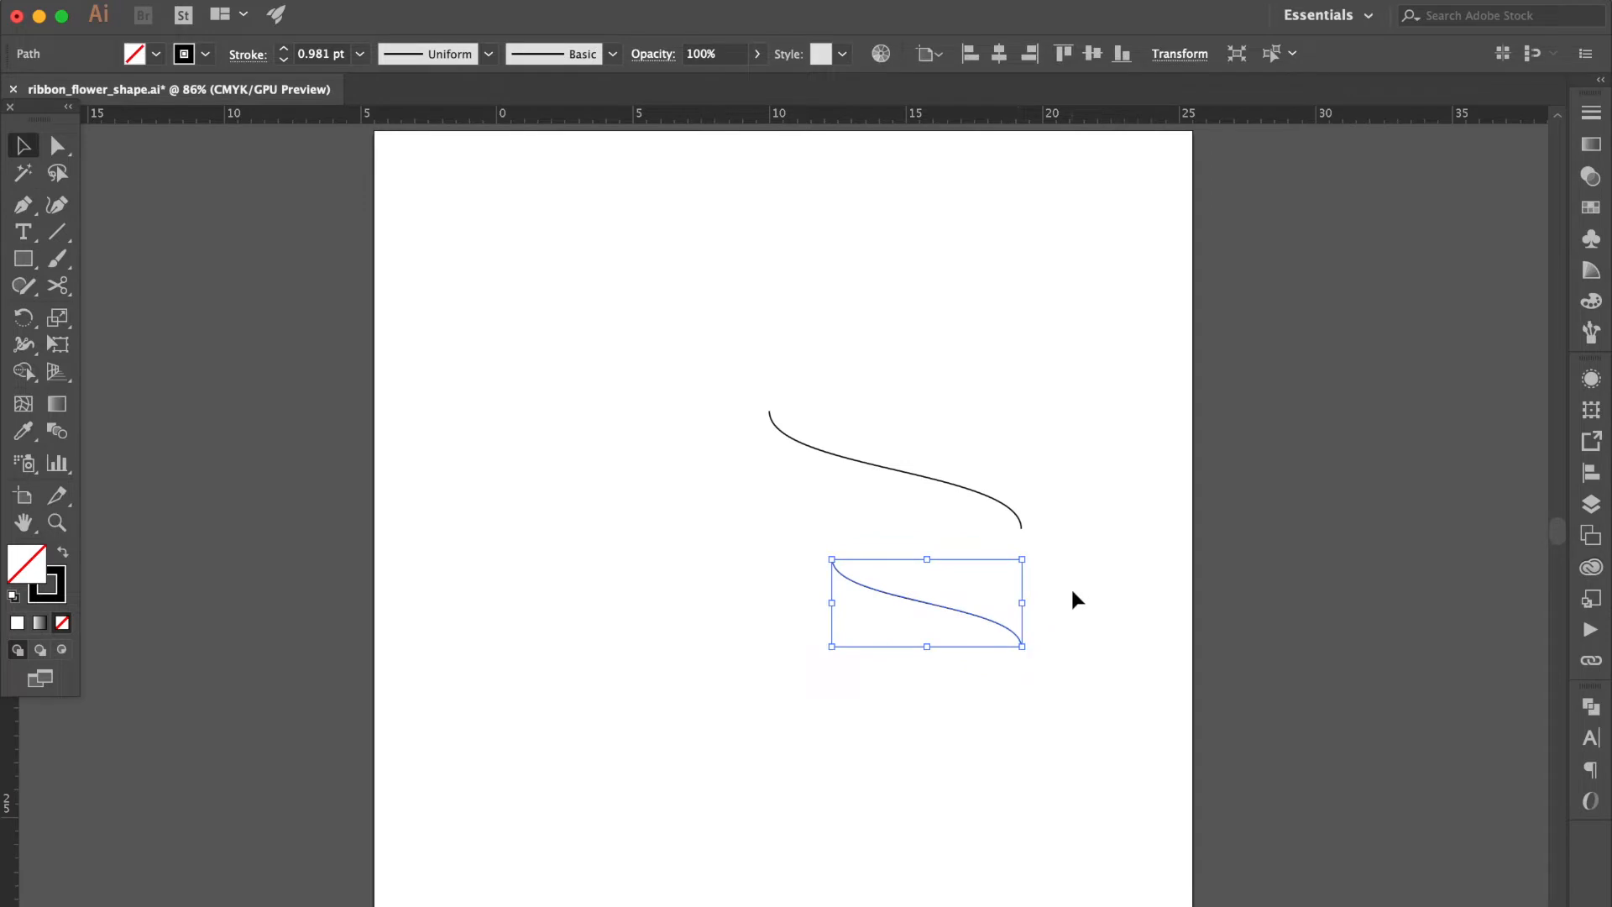
left_click(1026, 608)
left_click_drag(987, 622, 989, 632)
left_click_drag(894, 607, 896, 760)
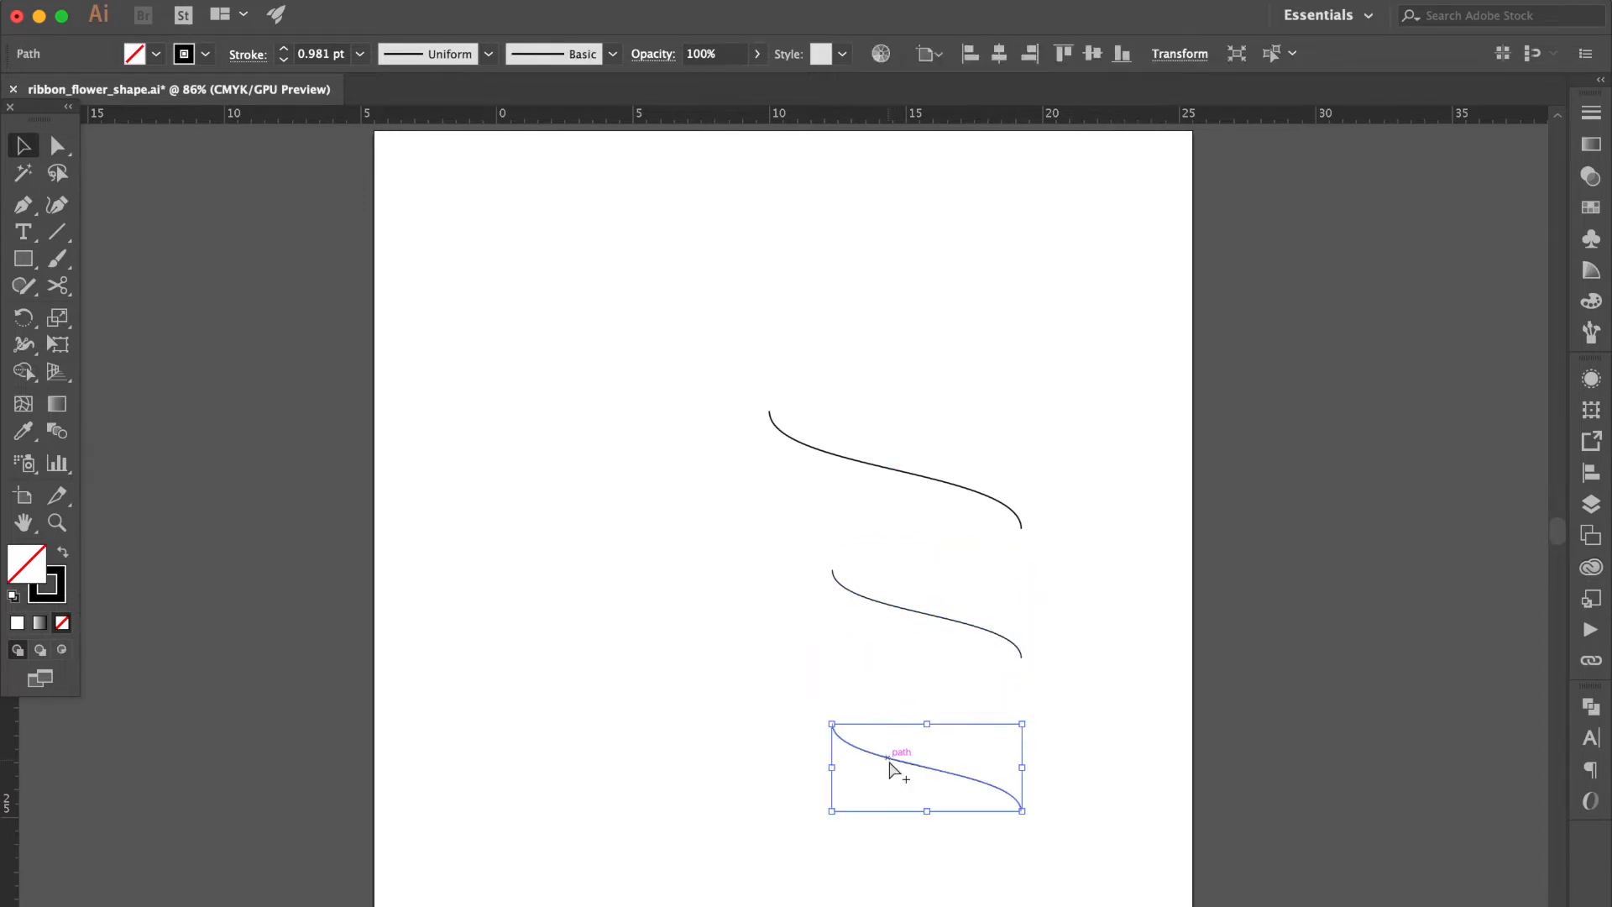
Blend the large top curve with the smaller curve beneath it, leaving the lowest copy out
left_click_drag(1050, 439, 926, 656)
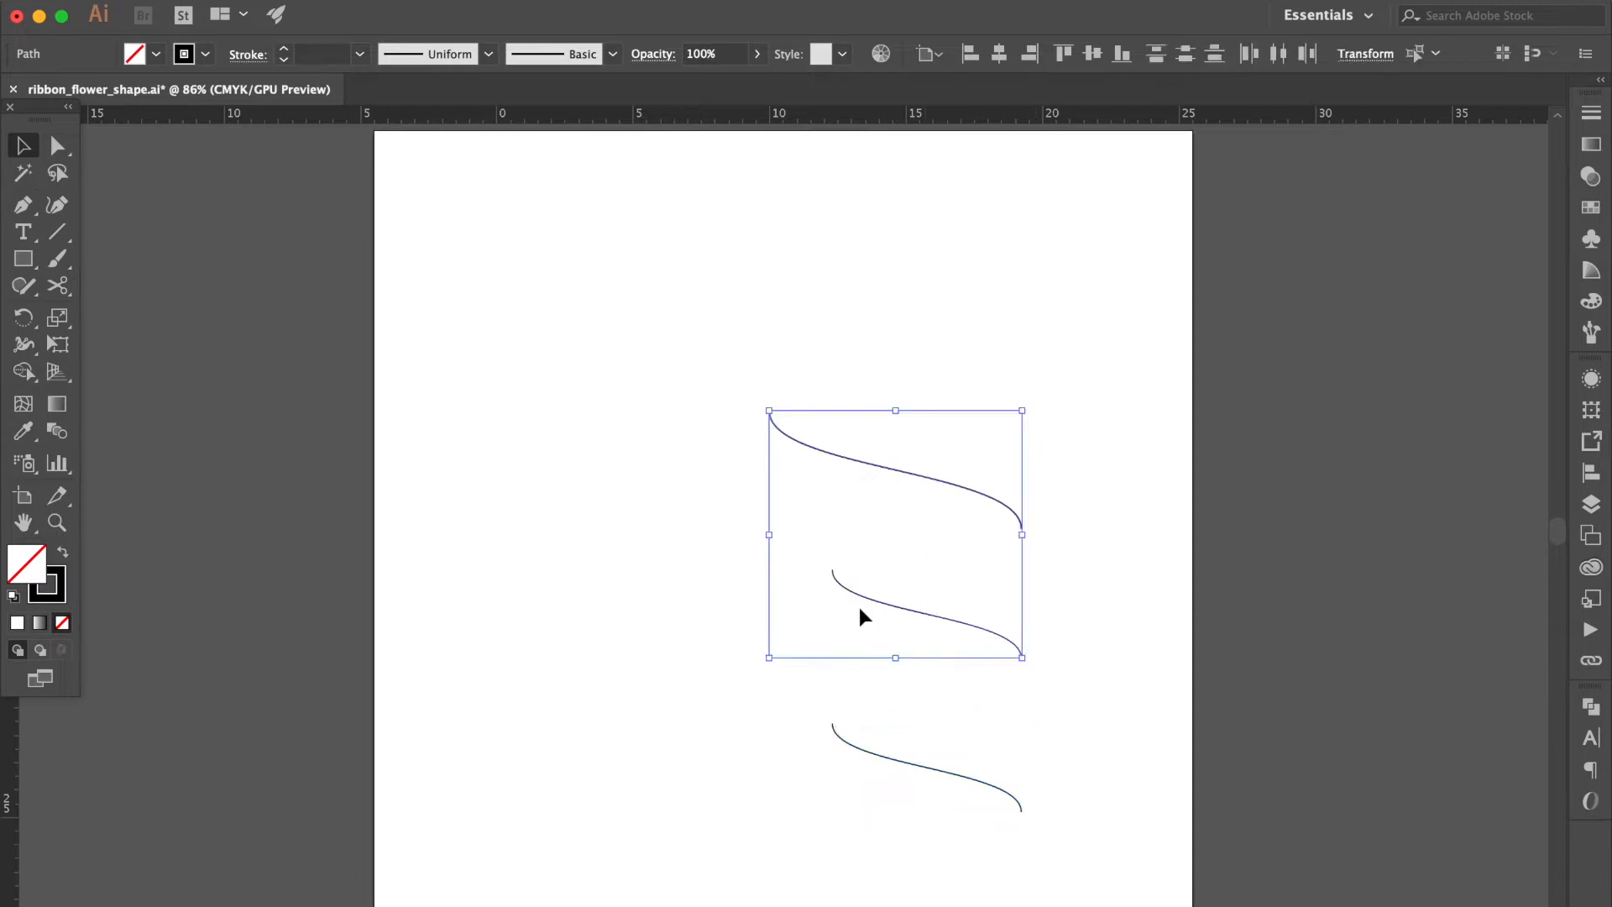
left_click(57, 431)
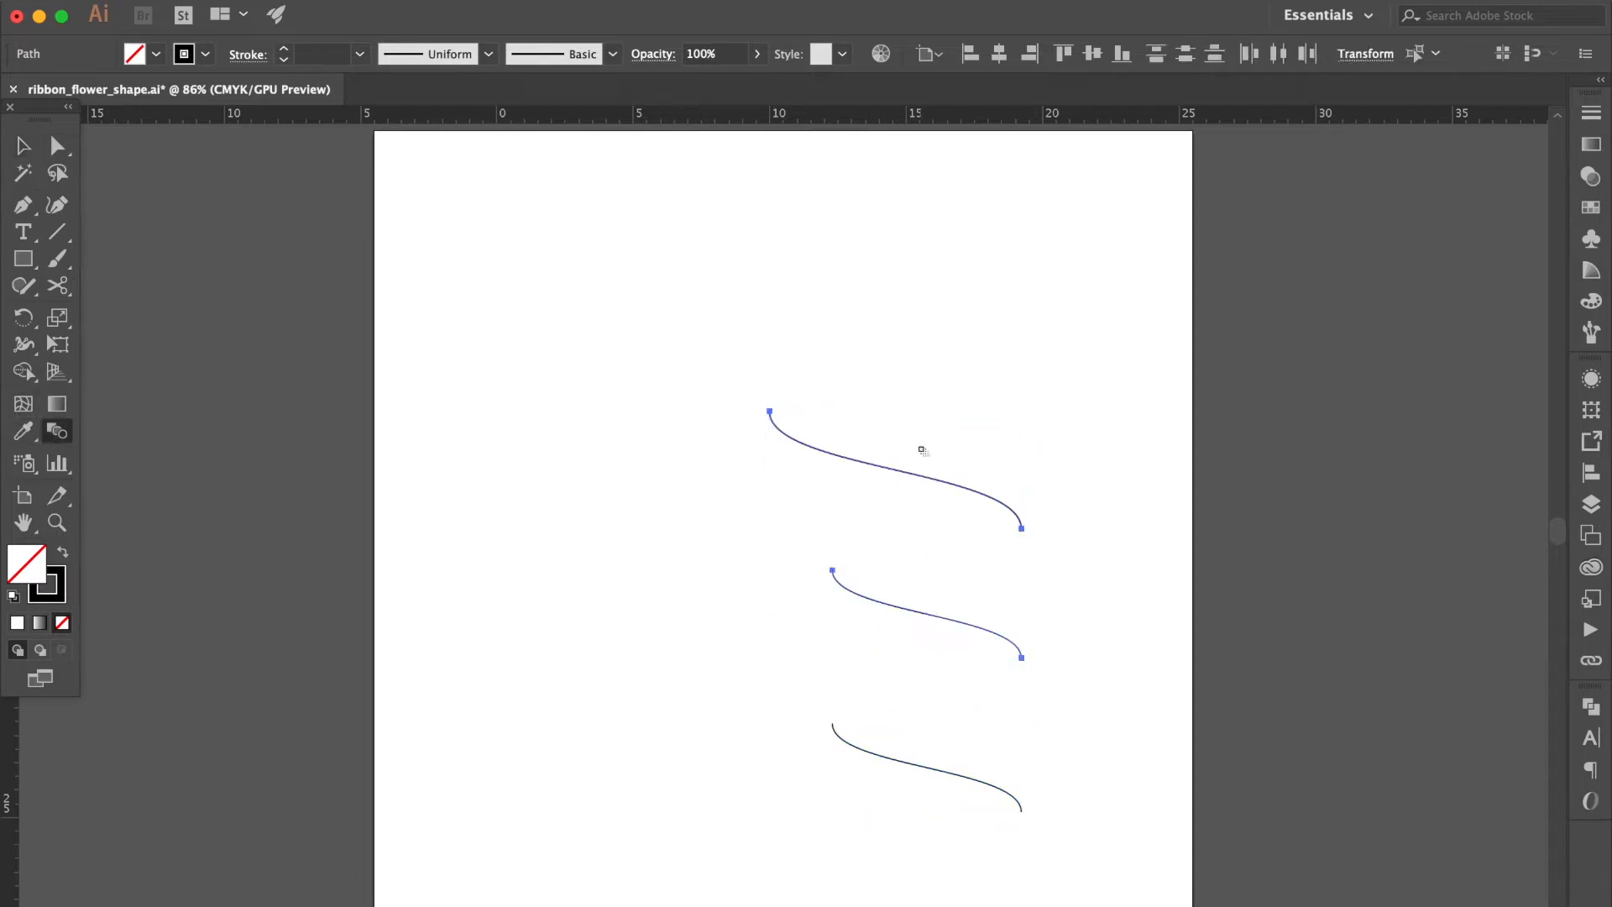
left_click(925, 614)
Set the blend's spacing to Specified Steps with a value of 4
double_click(57, 430)
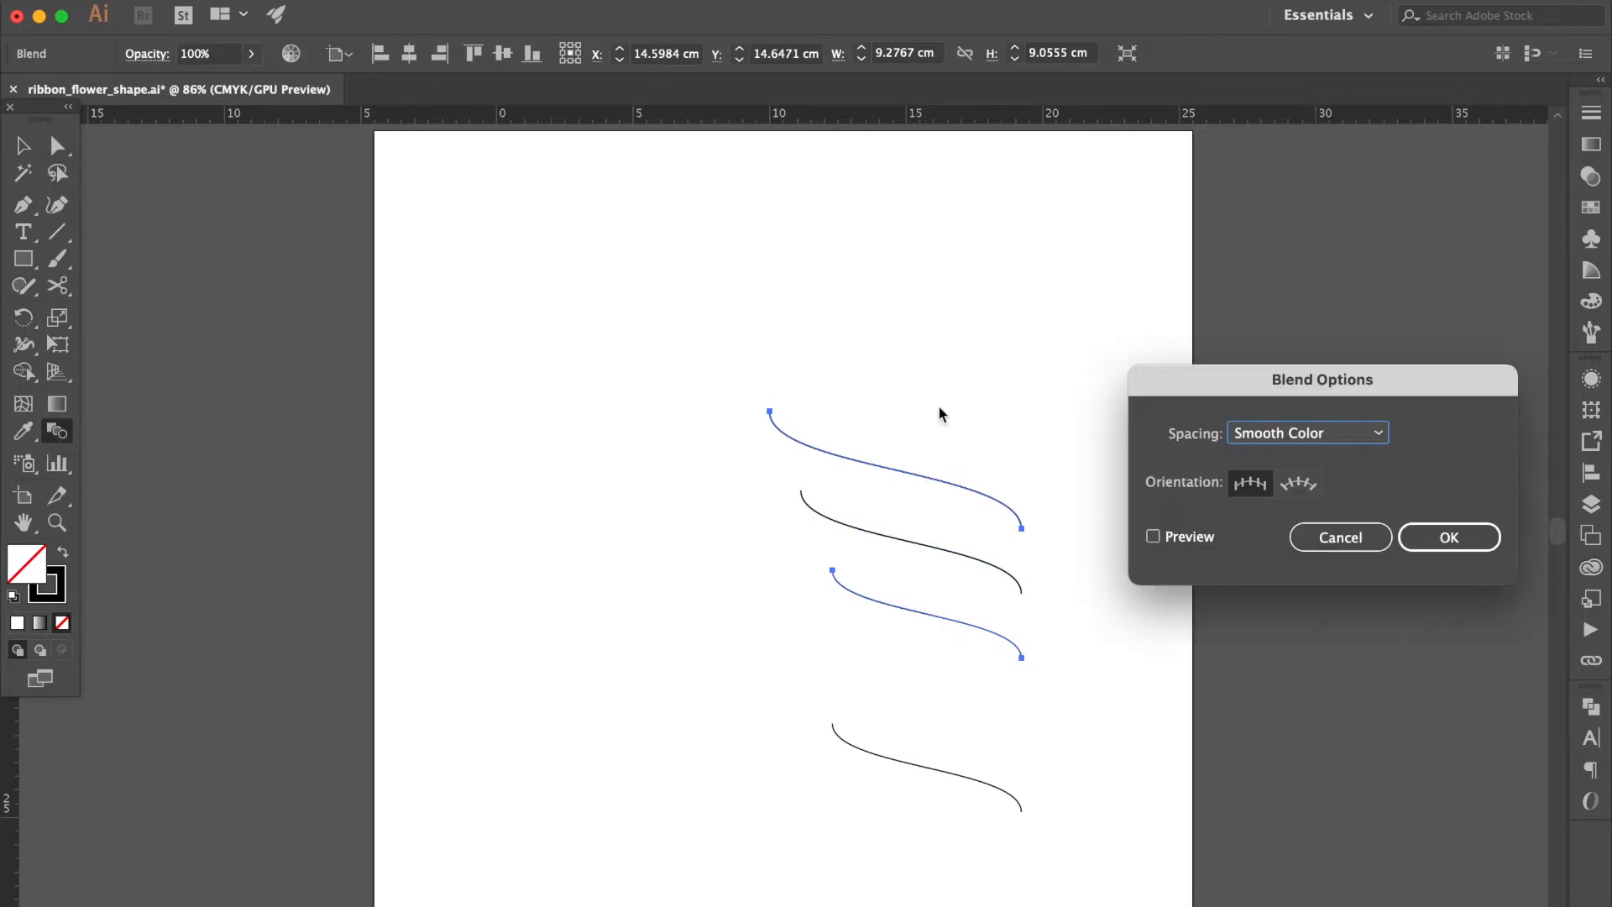
left_click(1310, 434)
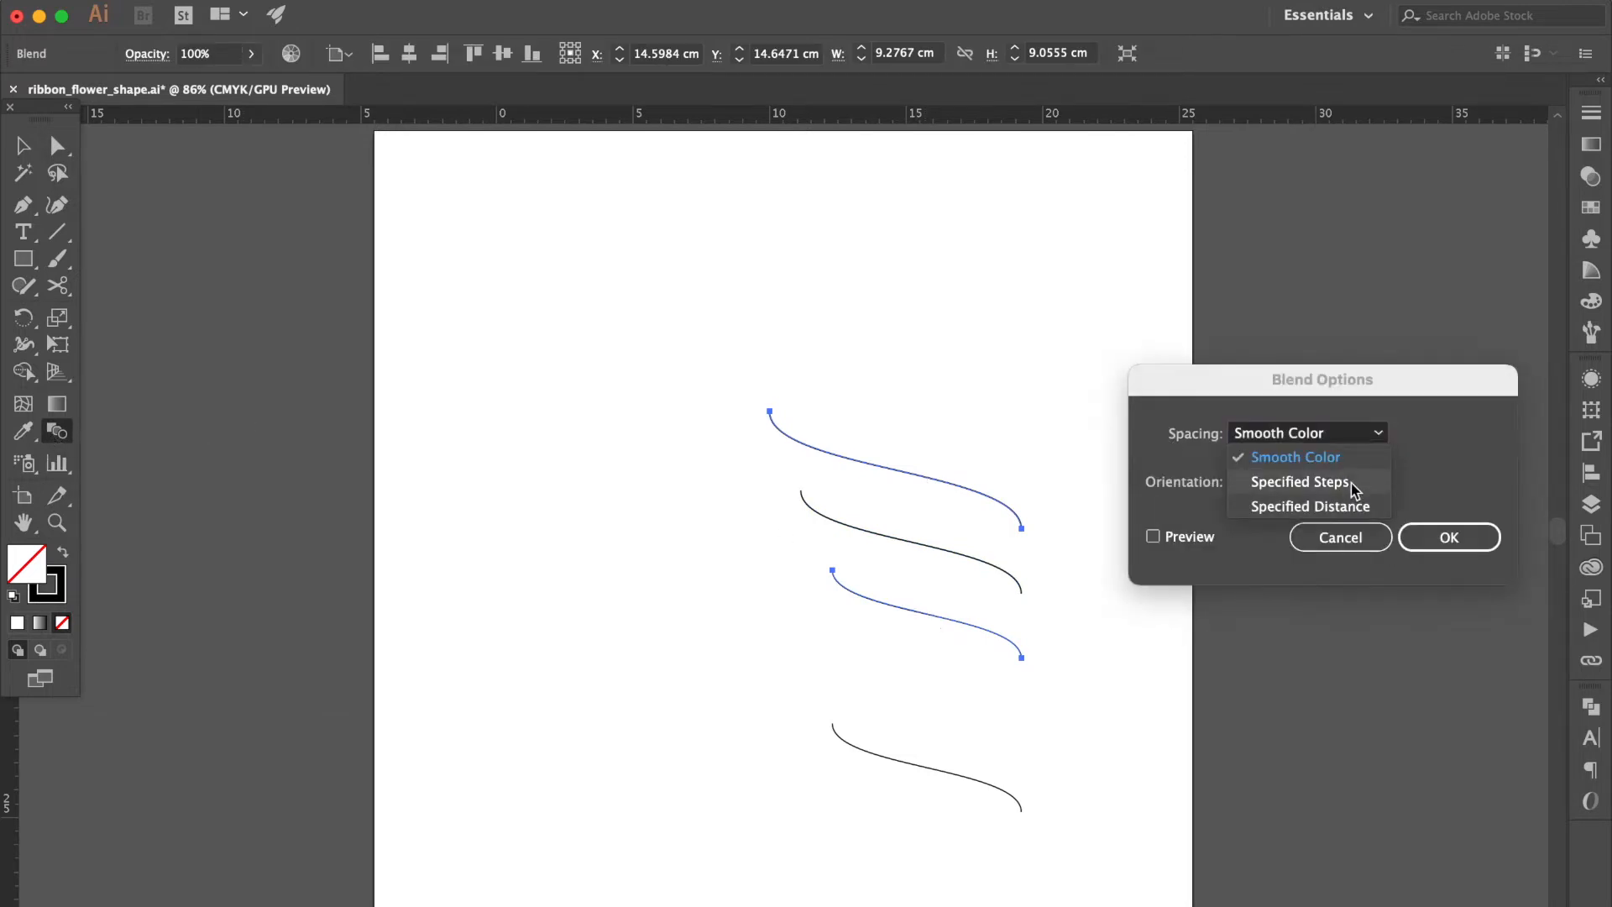
left_click(1351, 483)
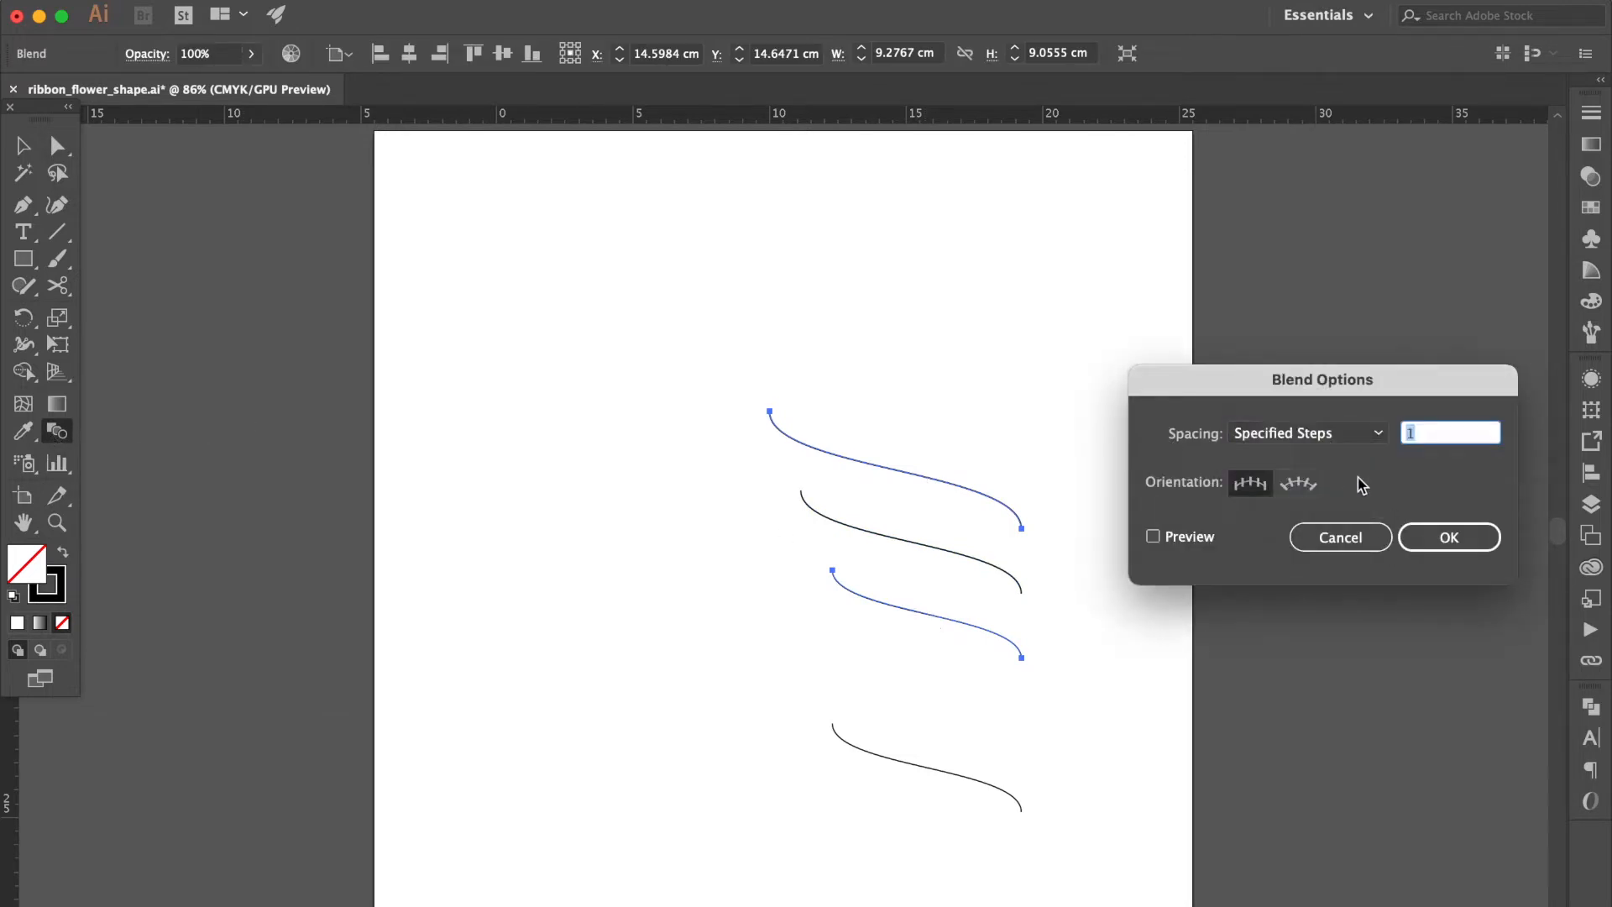
left_click(1187, 538)
double_click(1467, 436)
type("4")
left_click(1446, 537)
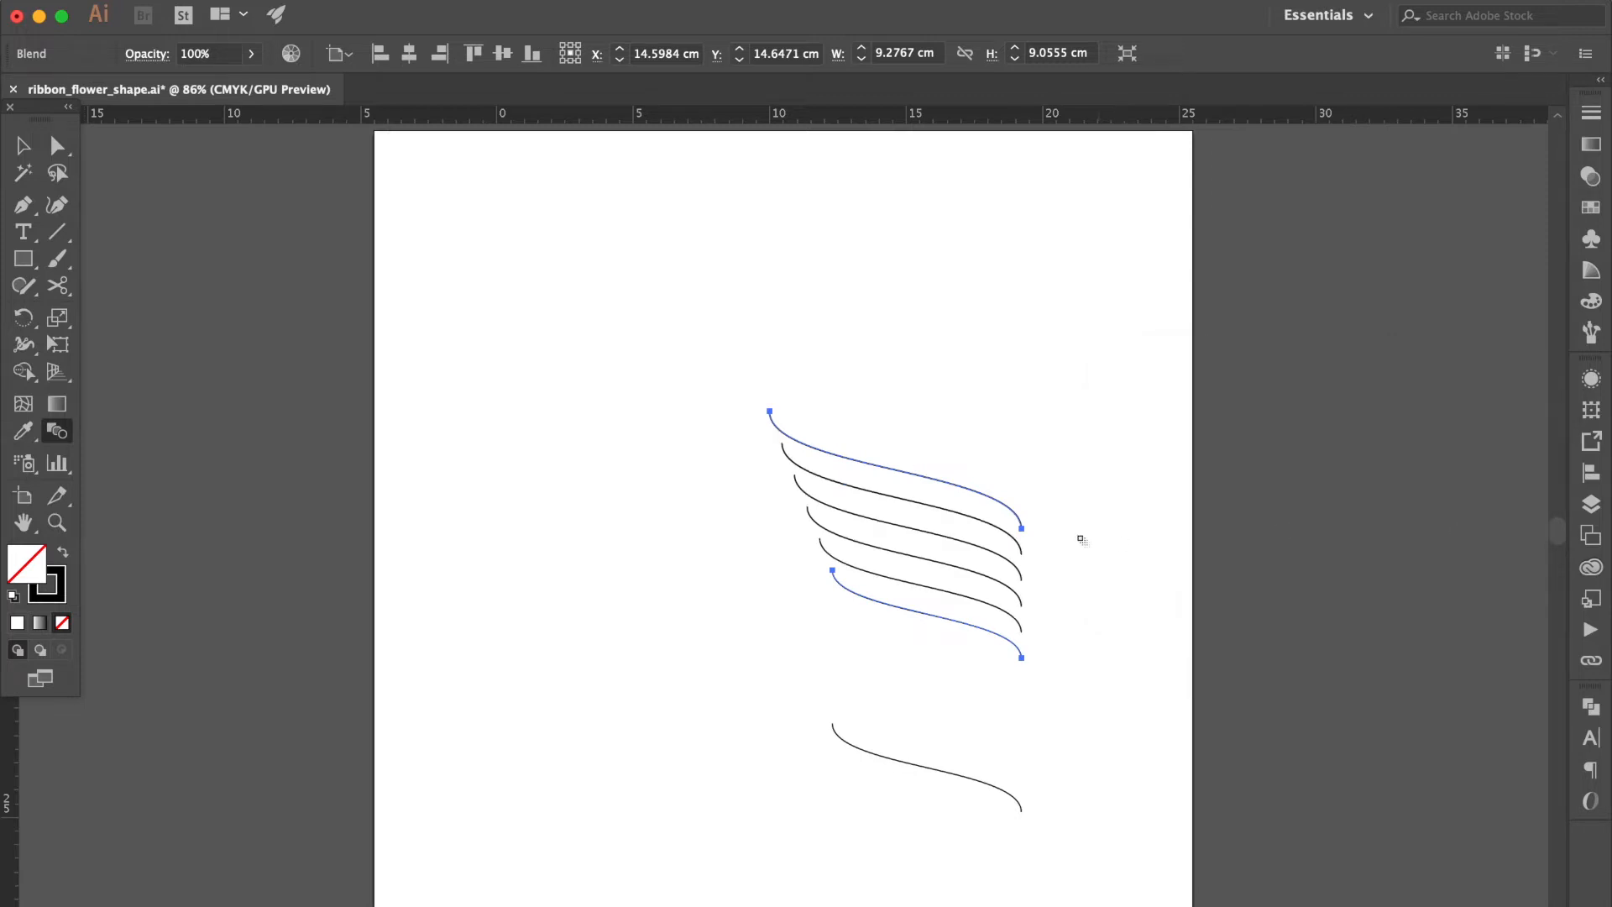
Move the blended curves left, away from the spare curve, and expand the blend with the Stroke option turned off
left_click(22, 146)
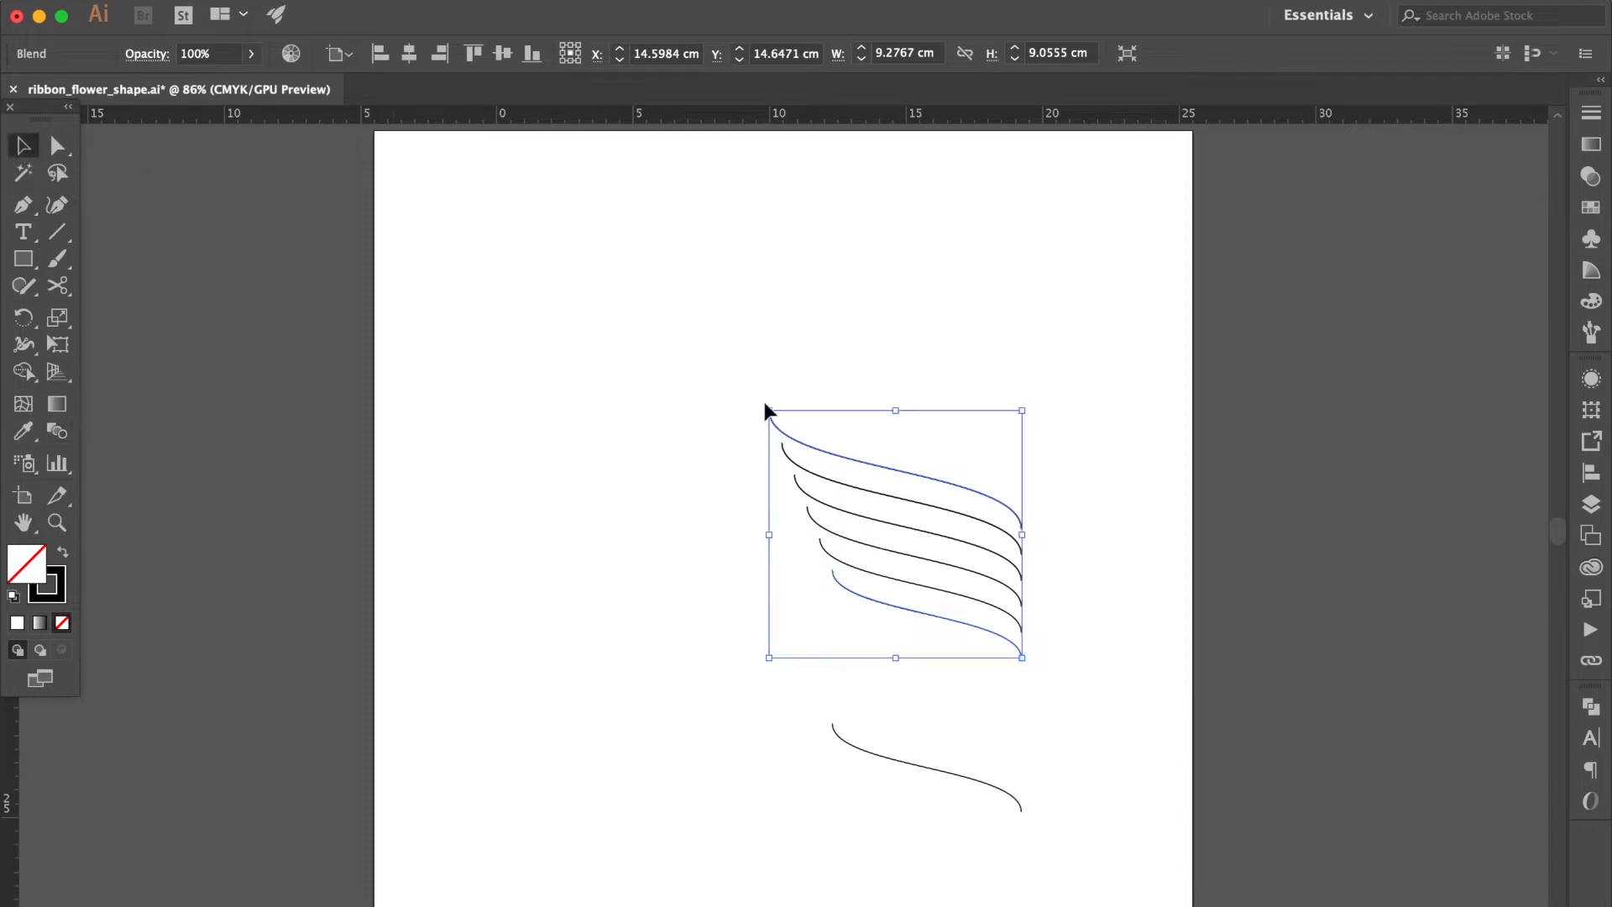
left_click_drag(871, 460, 712, 472)
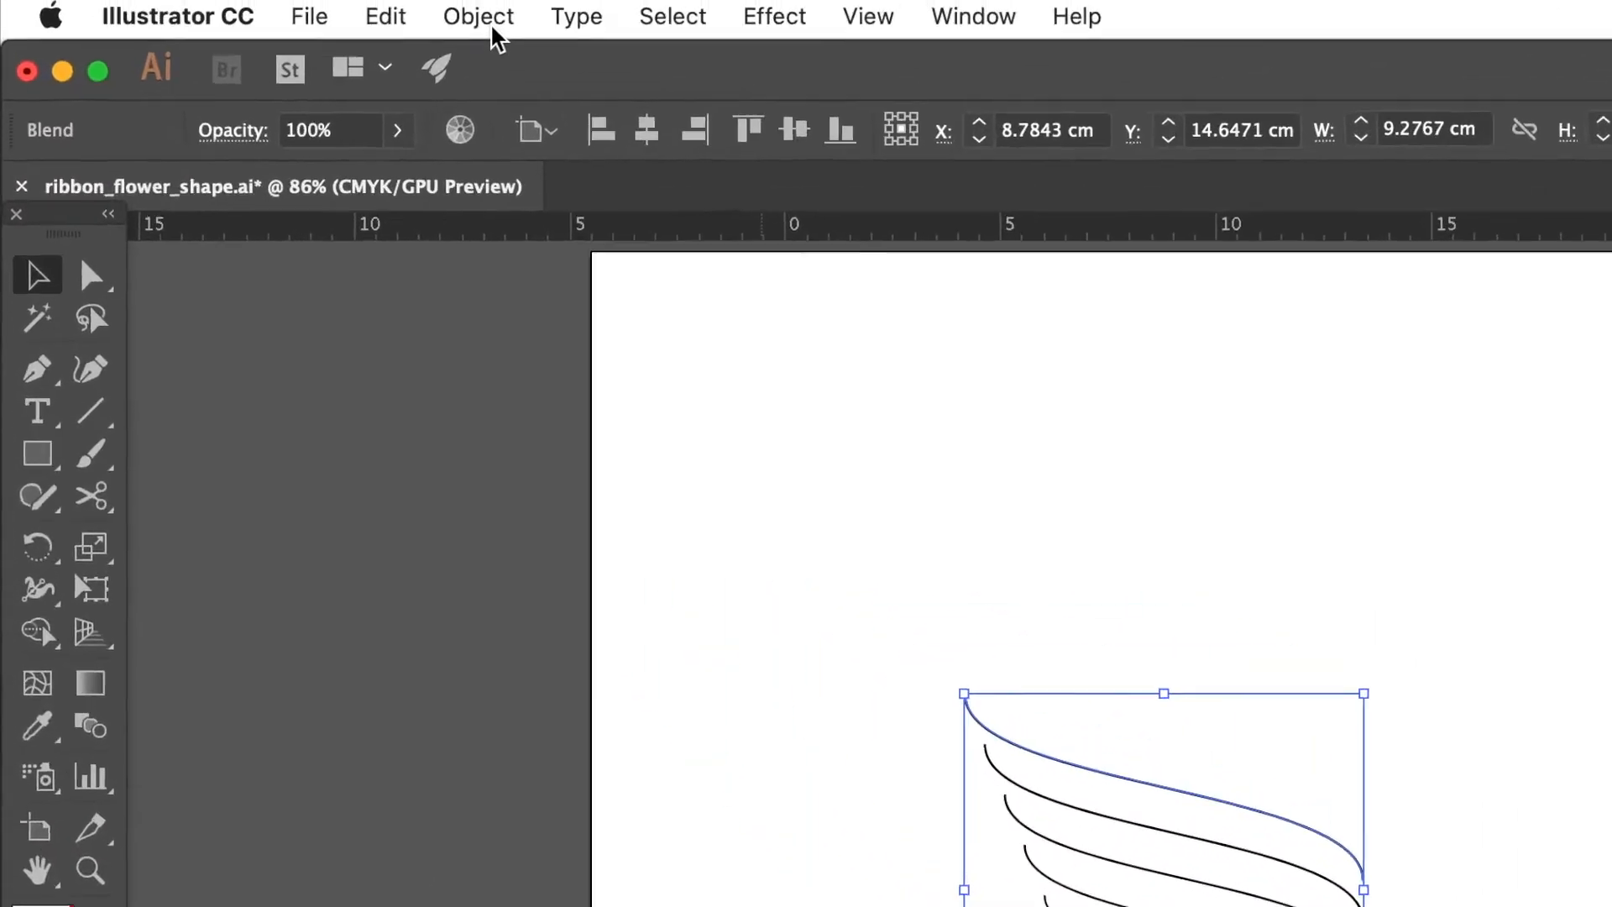
left_click(509, 23)
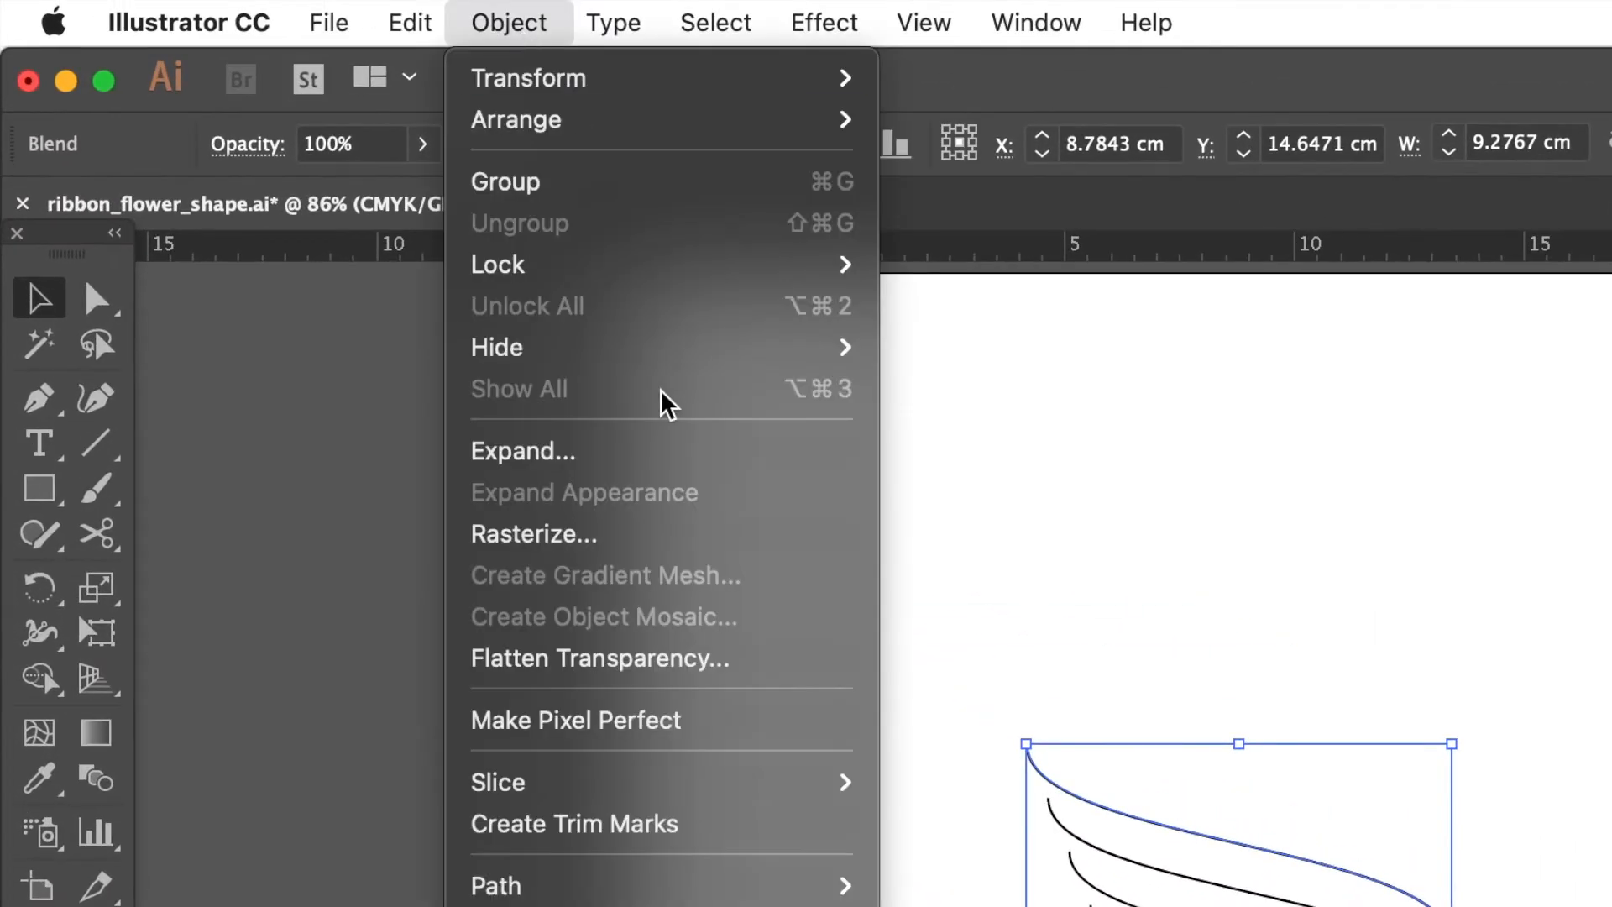
left_click(663, 460)
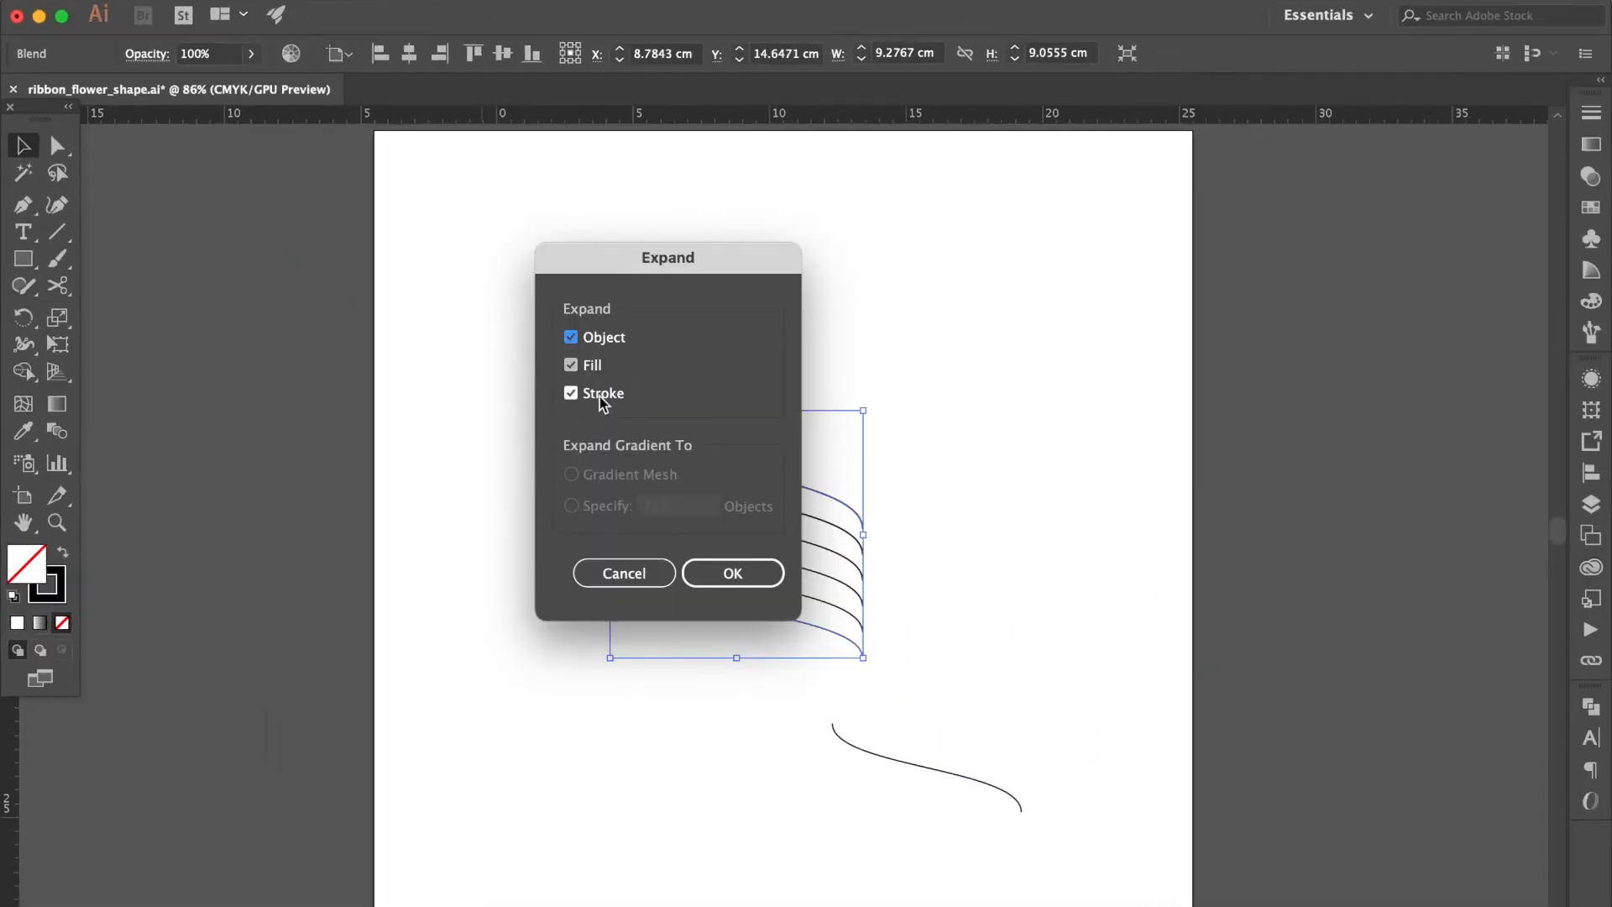
left_click(600, 397)
left_click(732, 572)
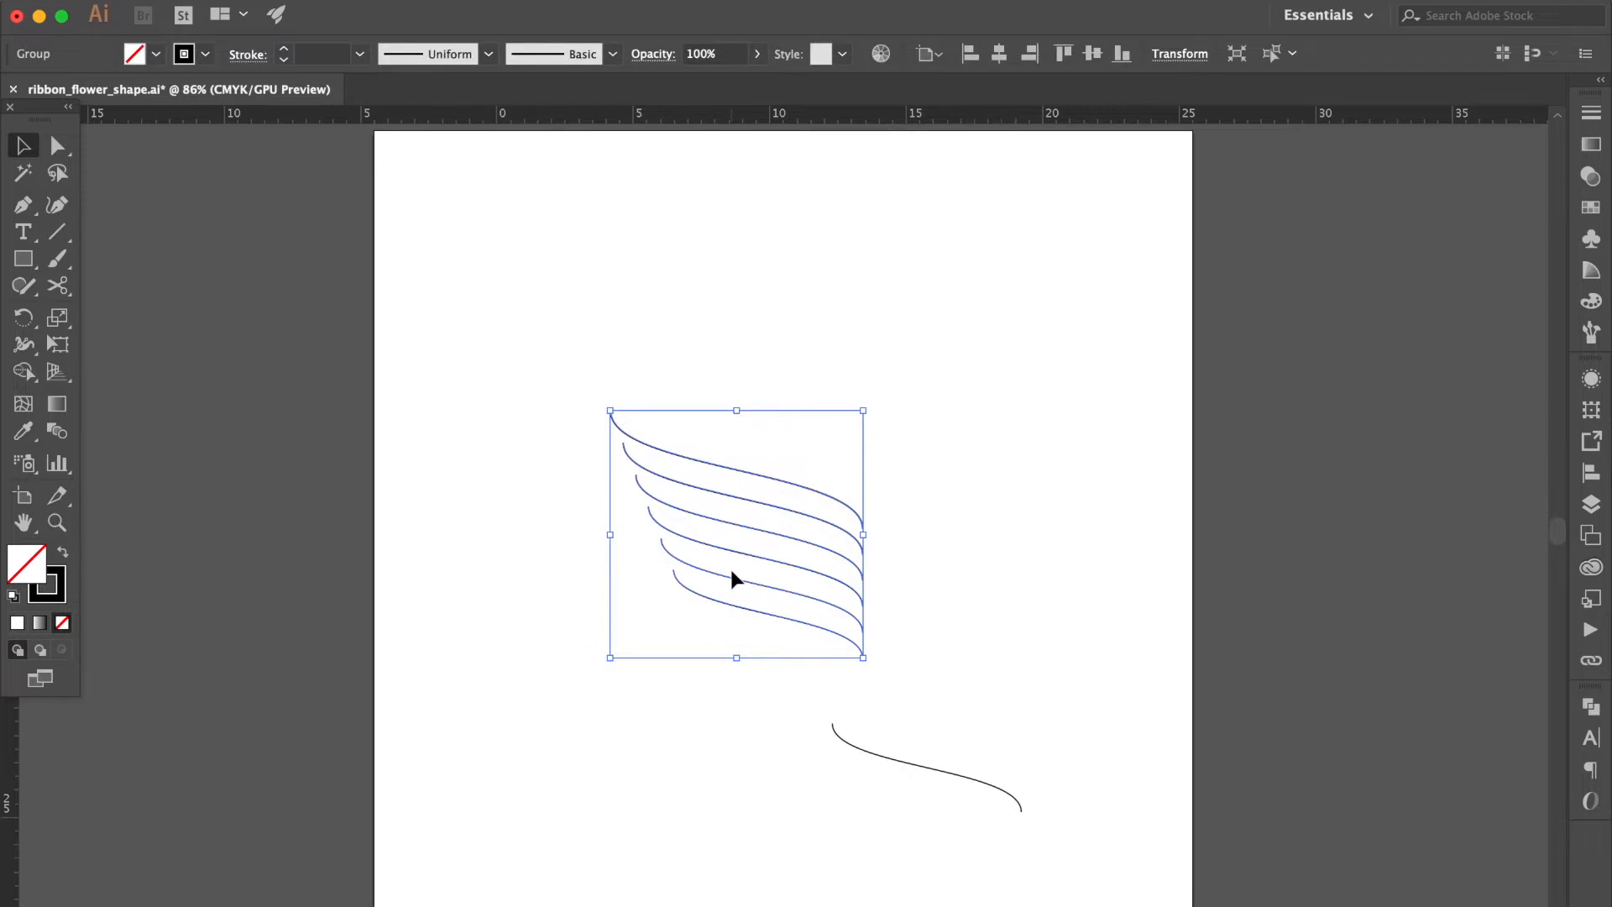
Draw a rectangle about 3.61 cm wide and 7.73 cm high against the right ends of the expanded curves
key("super+0")
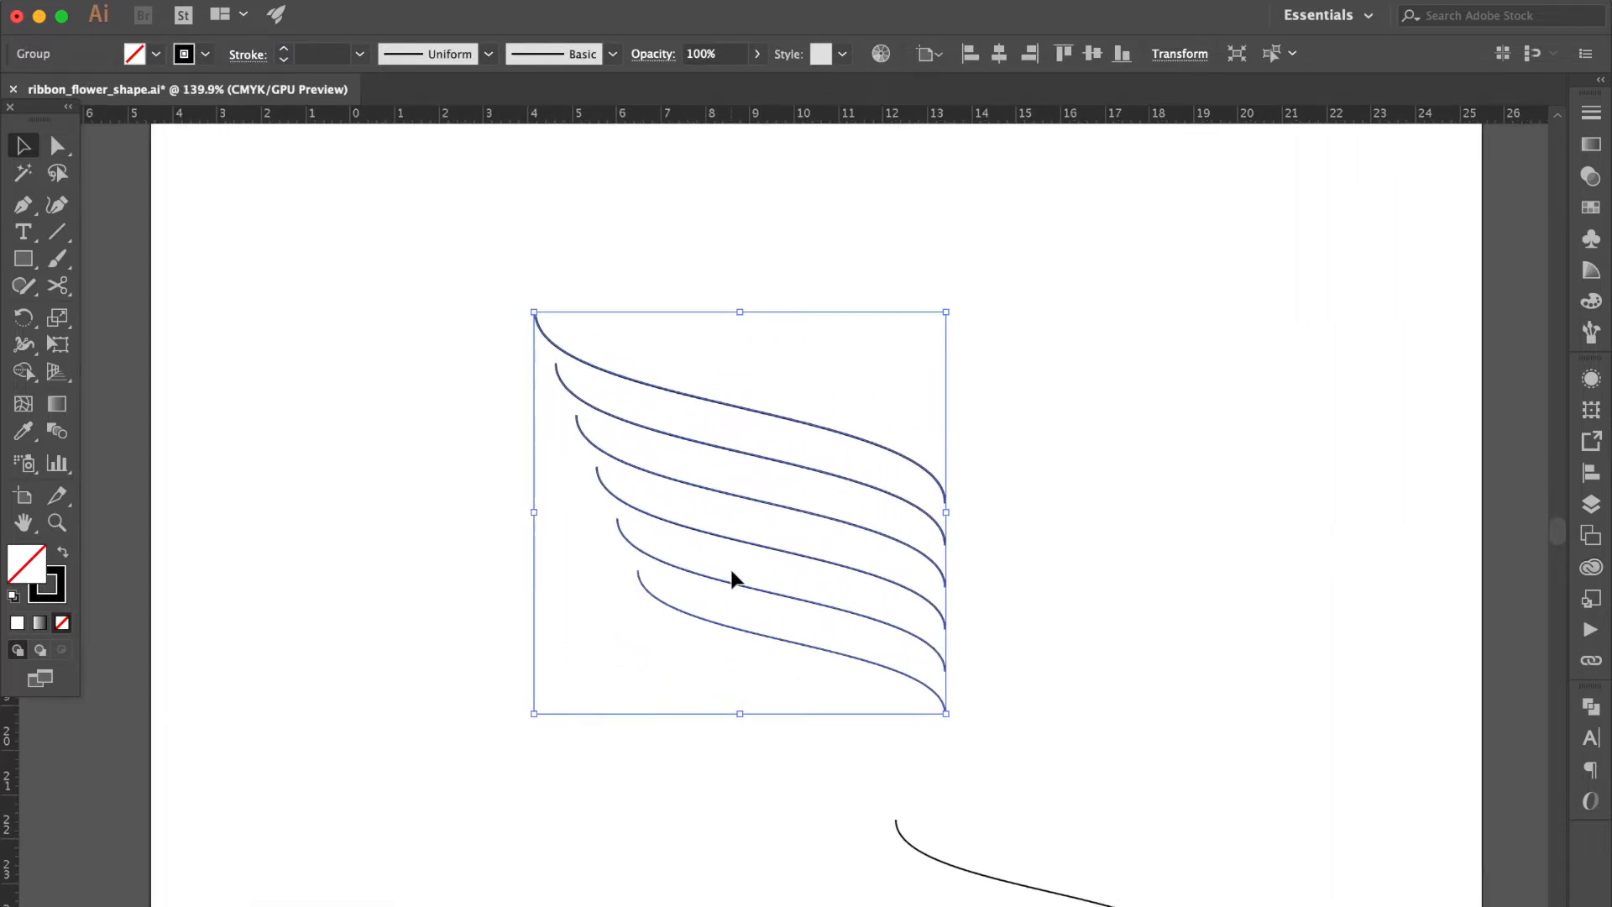
left_click(22, 262)
left_click_drag(945, 431, 1104, 770)
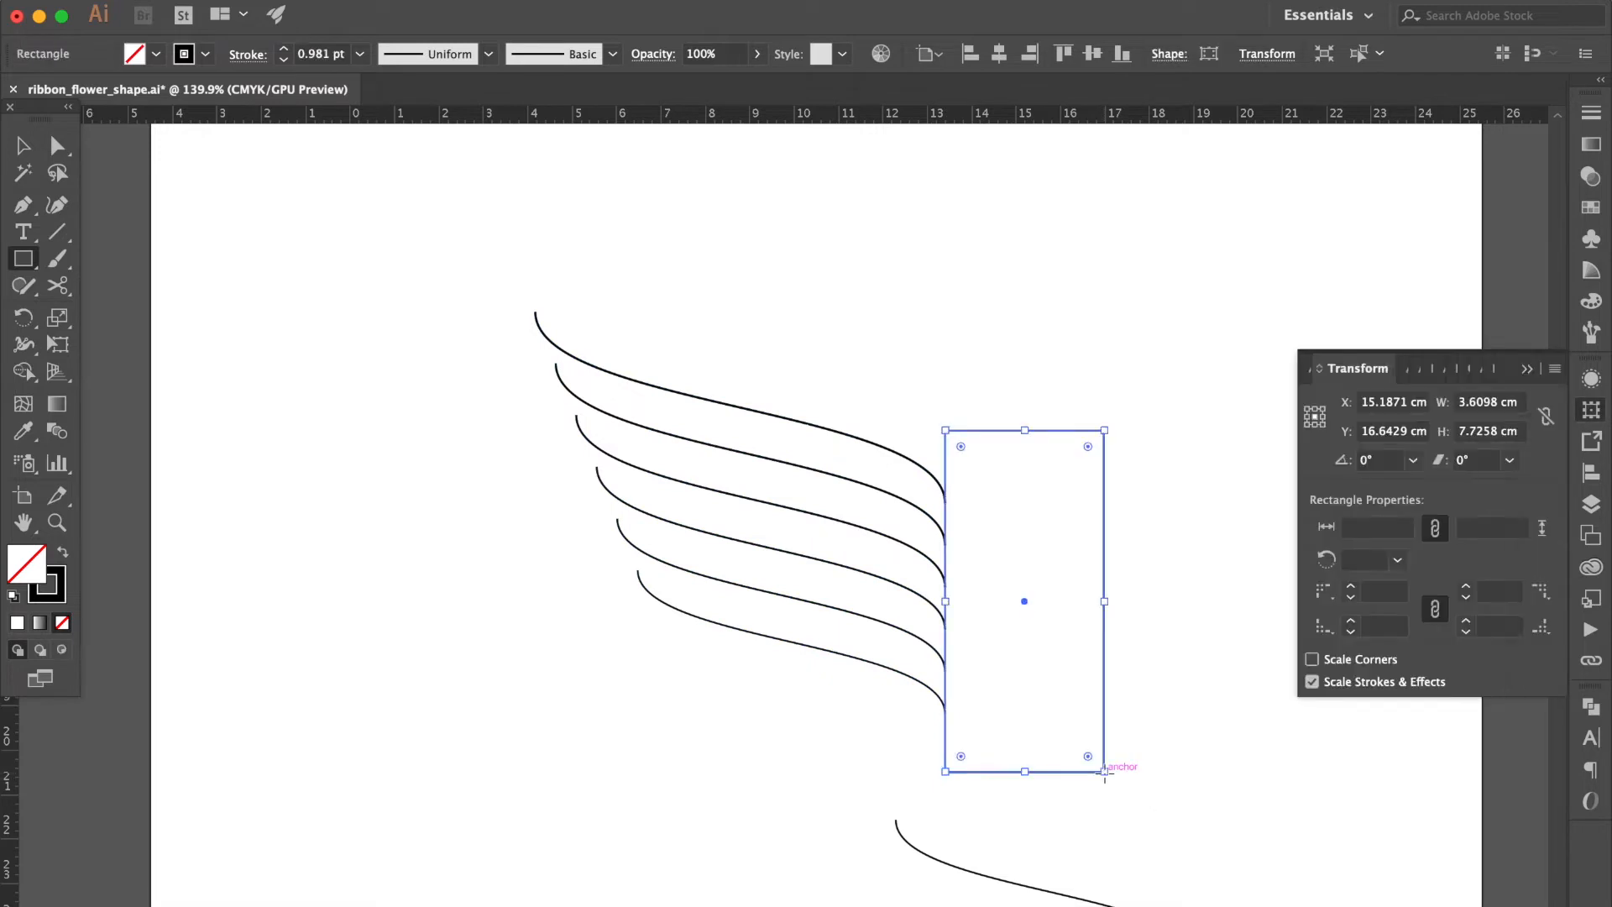
Move the spare curve left beneath the expanded curves and reflect it across the horizontal axis
left_click(24, 146)
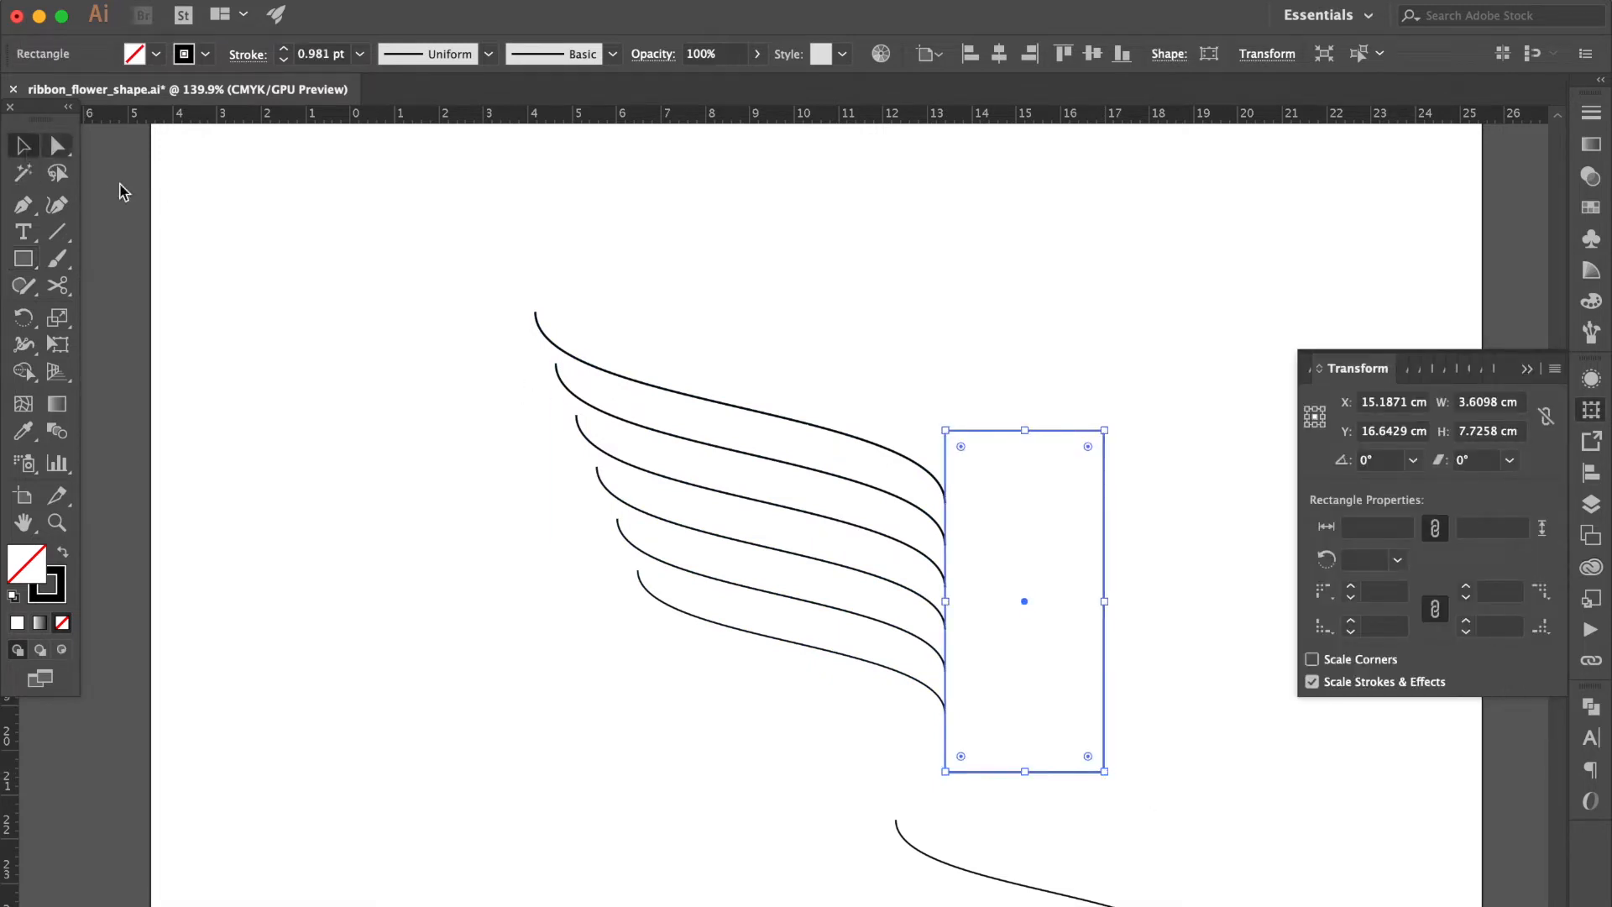
left_click_drag(957, 864, 551, 645)
right_click(550, 644)
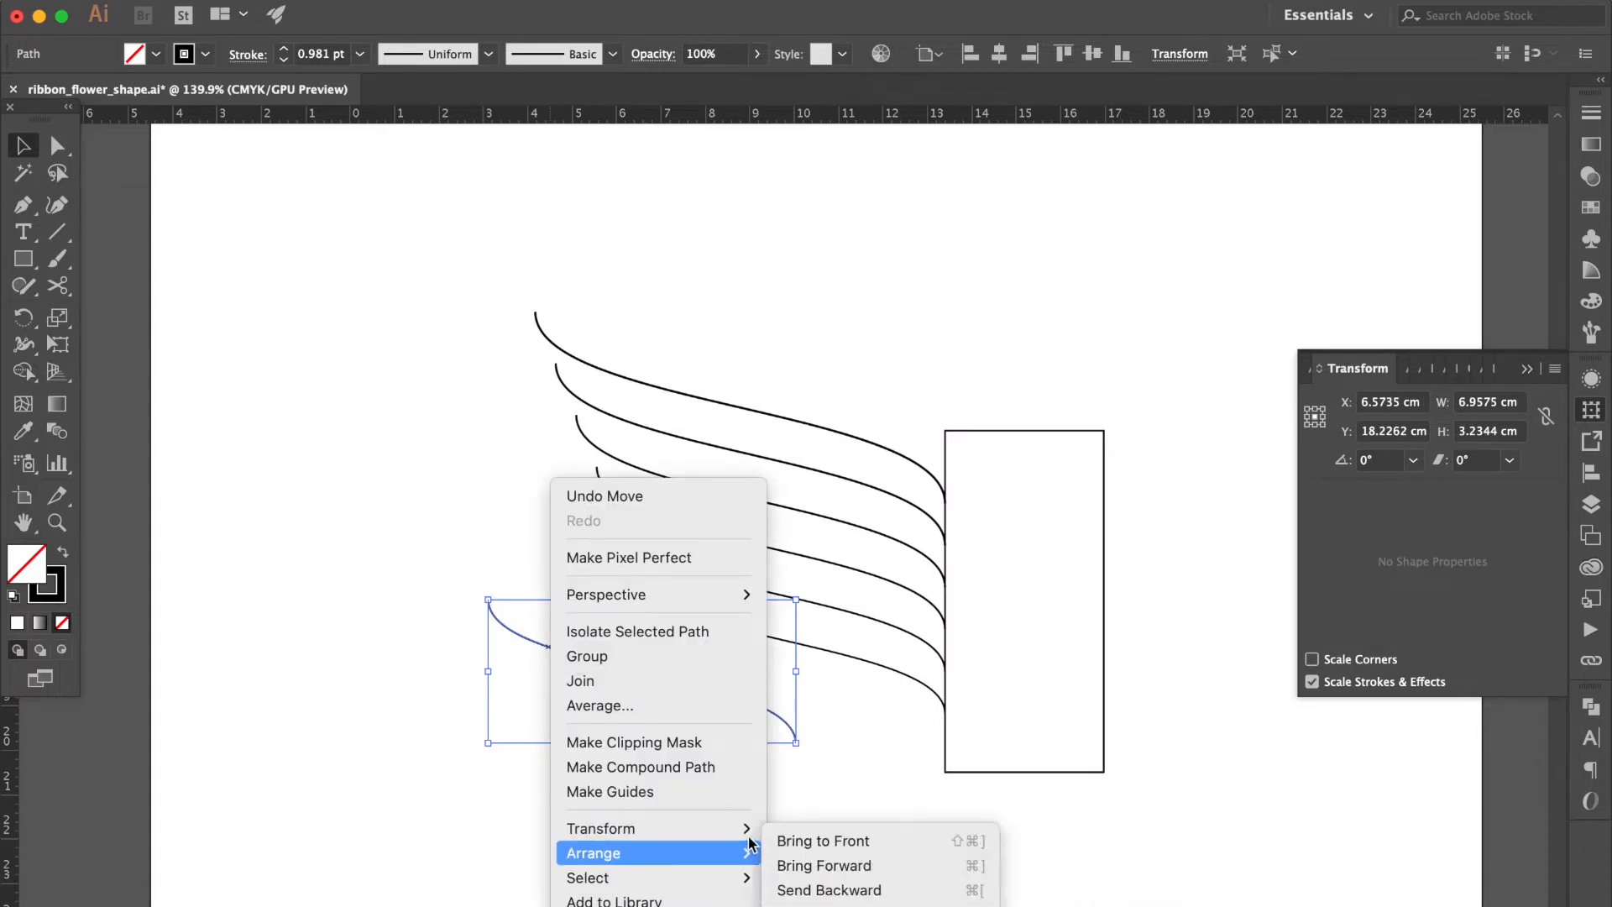
mouse_move(747, 832)
left_click(802, 829)
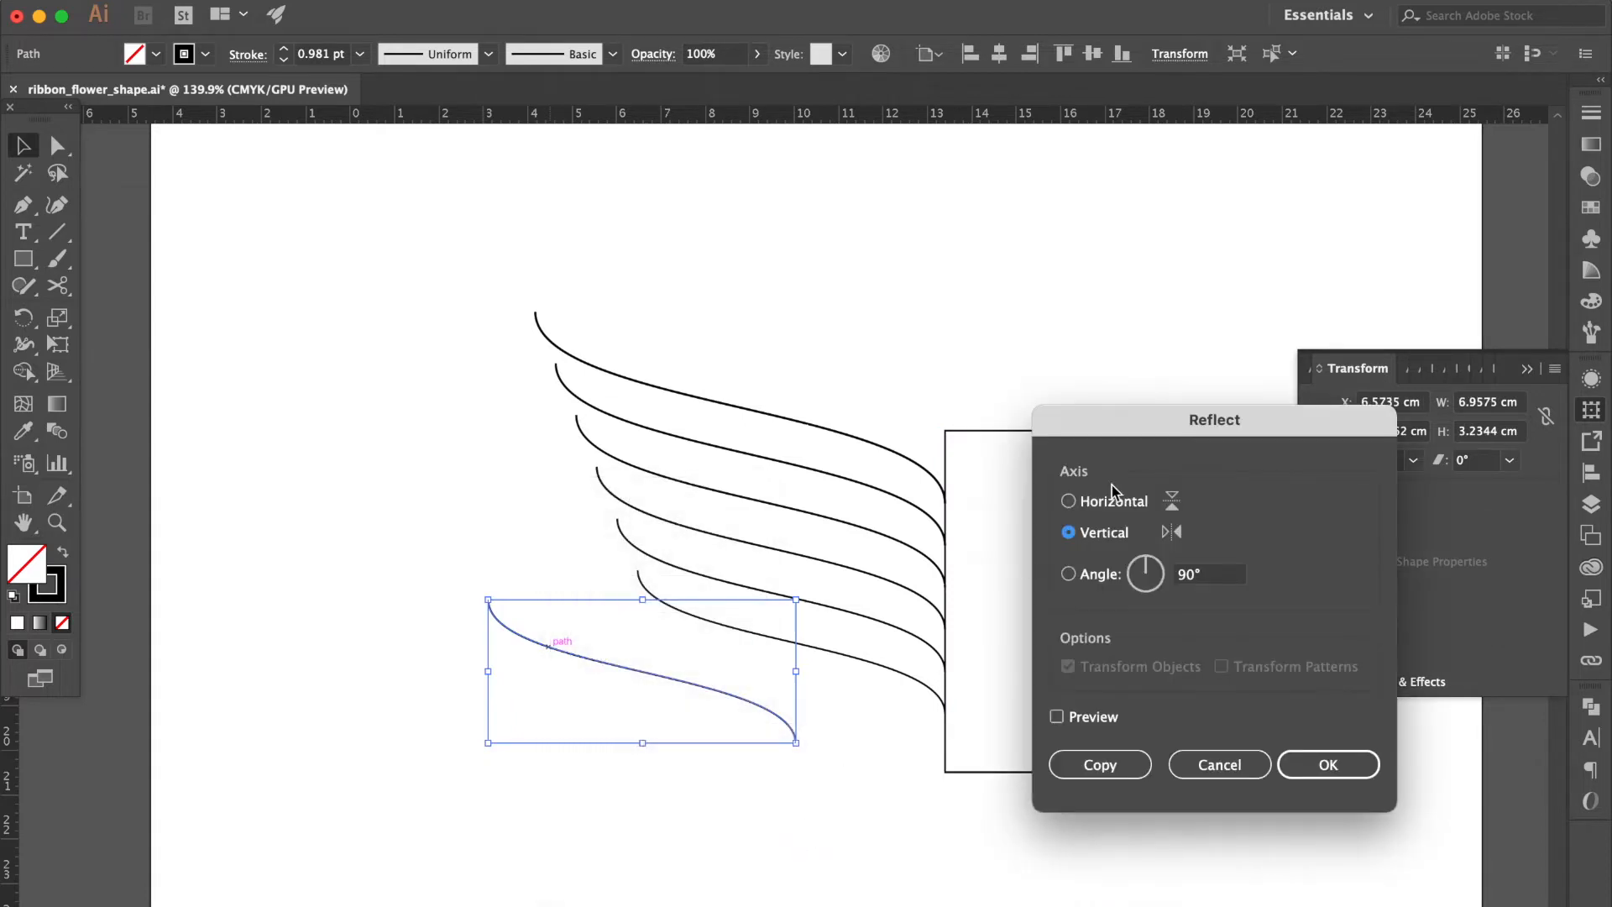
left_click(1129, 502)
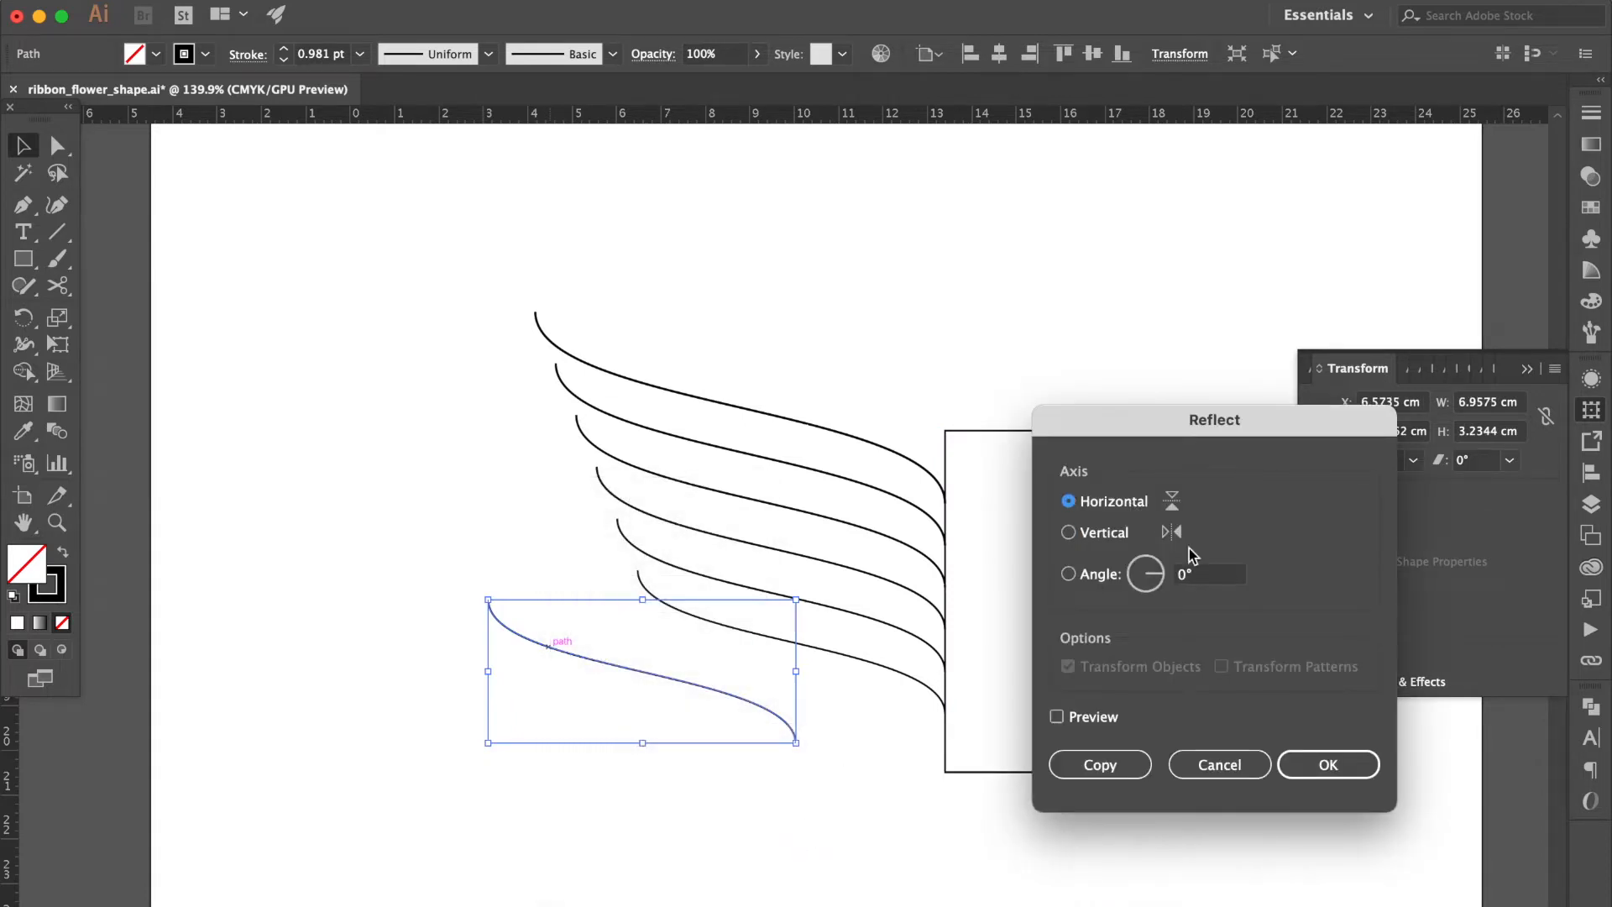
left_click(1306, 755)
left_click(597, 720)
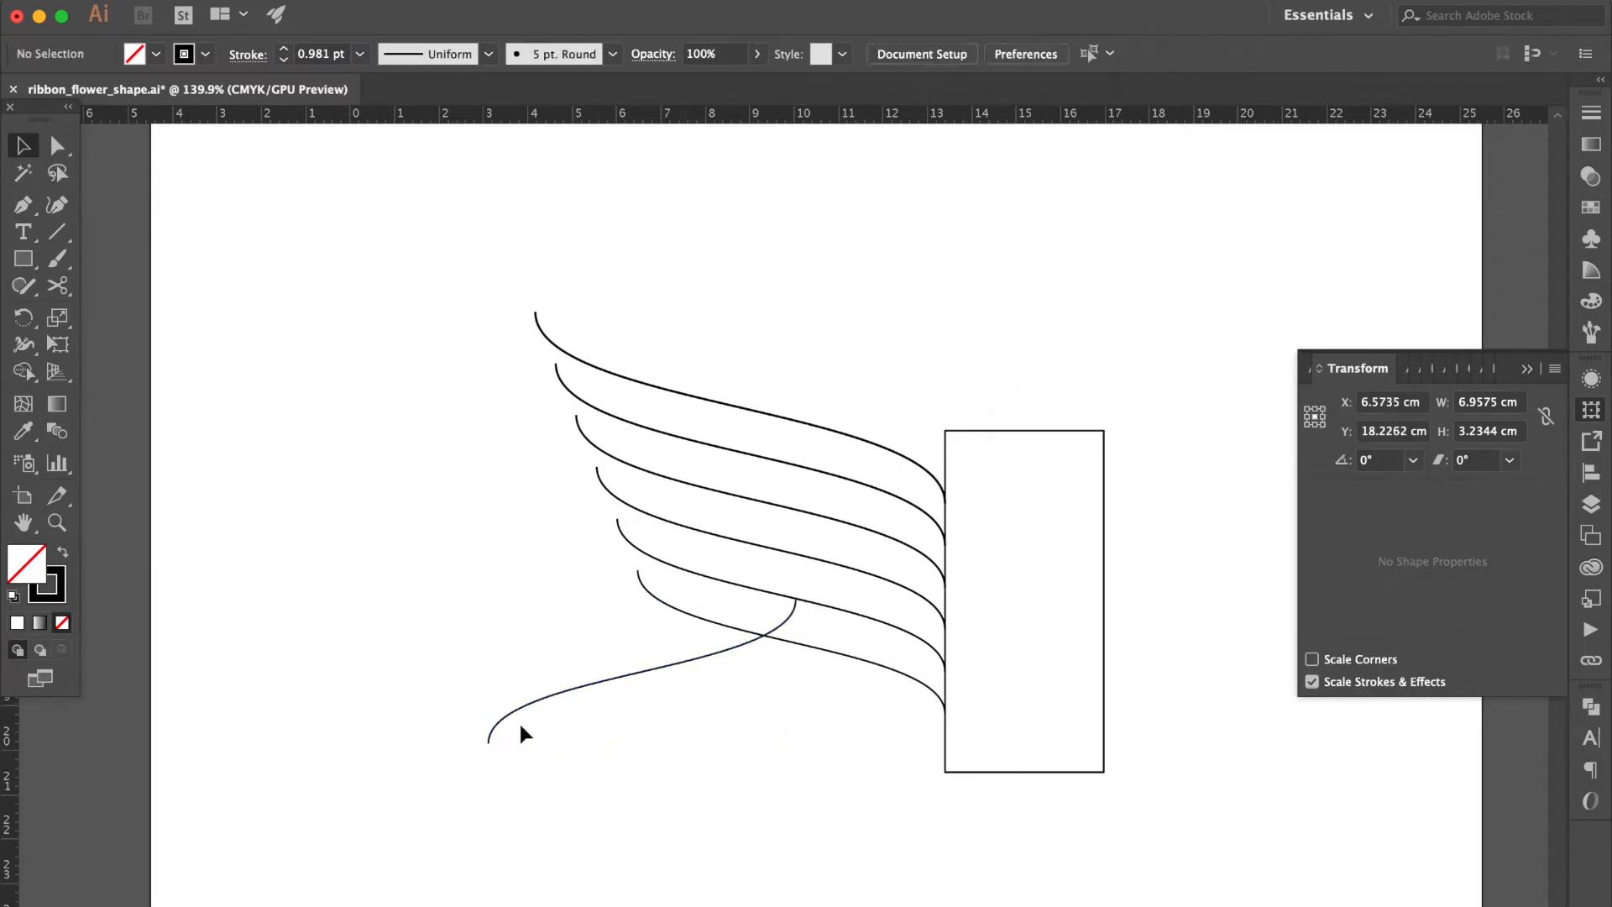
Snap the reflected curve's lower end onto the left end of the lowest expanded curve
left_click_drag(487, 735, 641, 572)
scroll(641, 572, "up", 5)
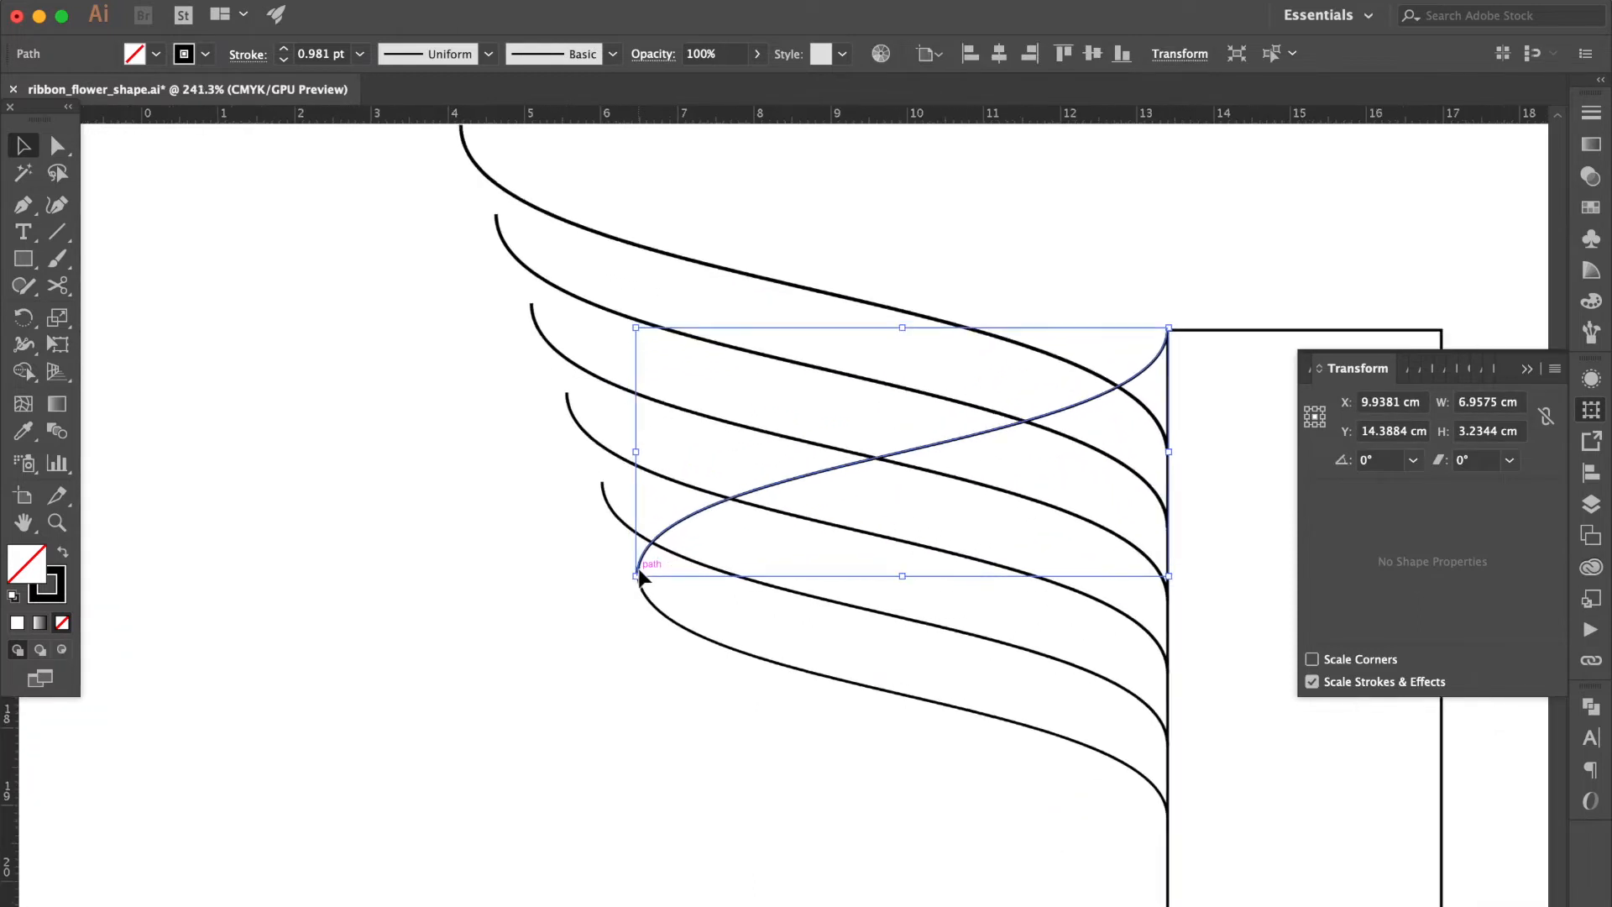
left_click(582, 605)
scroll(579, 600, "up", 3)
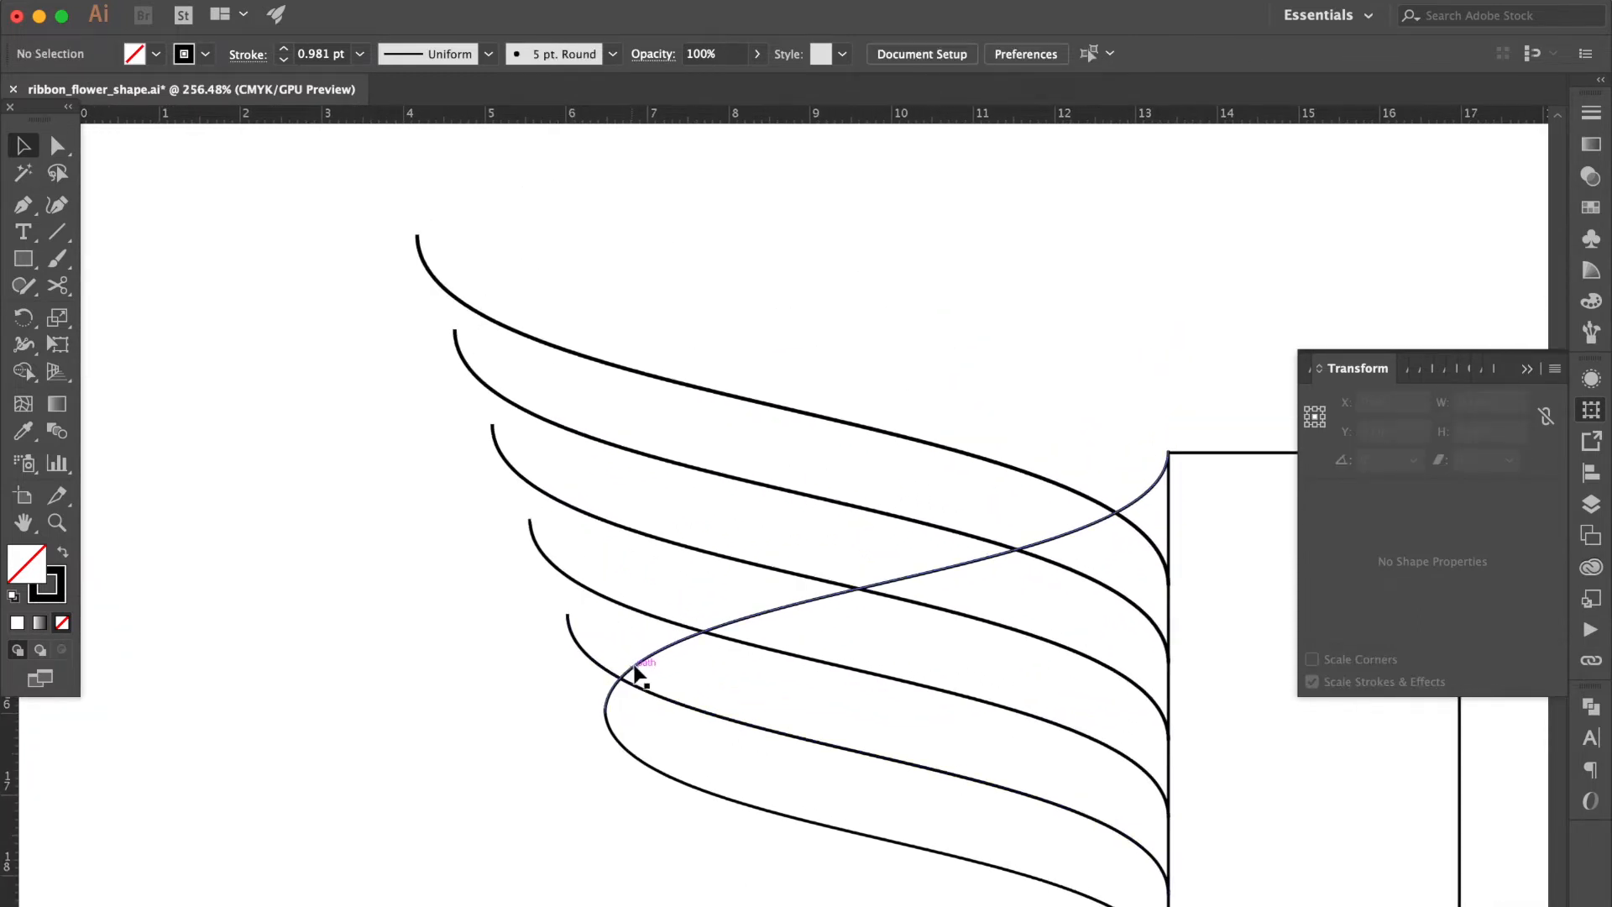
Duplicate the reflected curve twice, snapping the copies to the left ends of the fourth and second curves from the top
left_click_drag(637, 663, 558, 534)
left_click(557, 535)
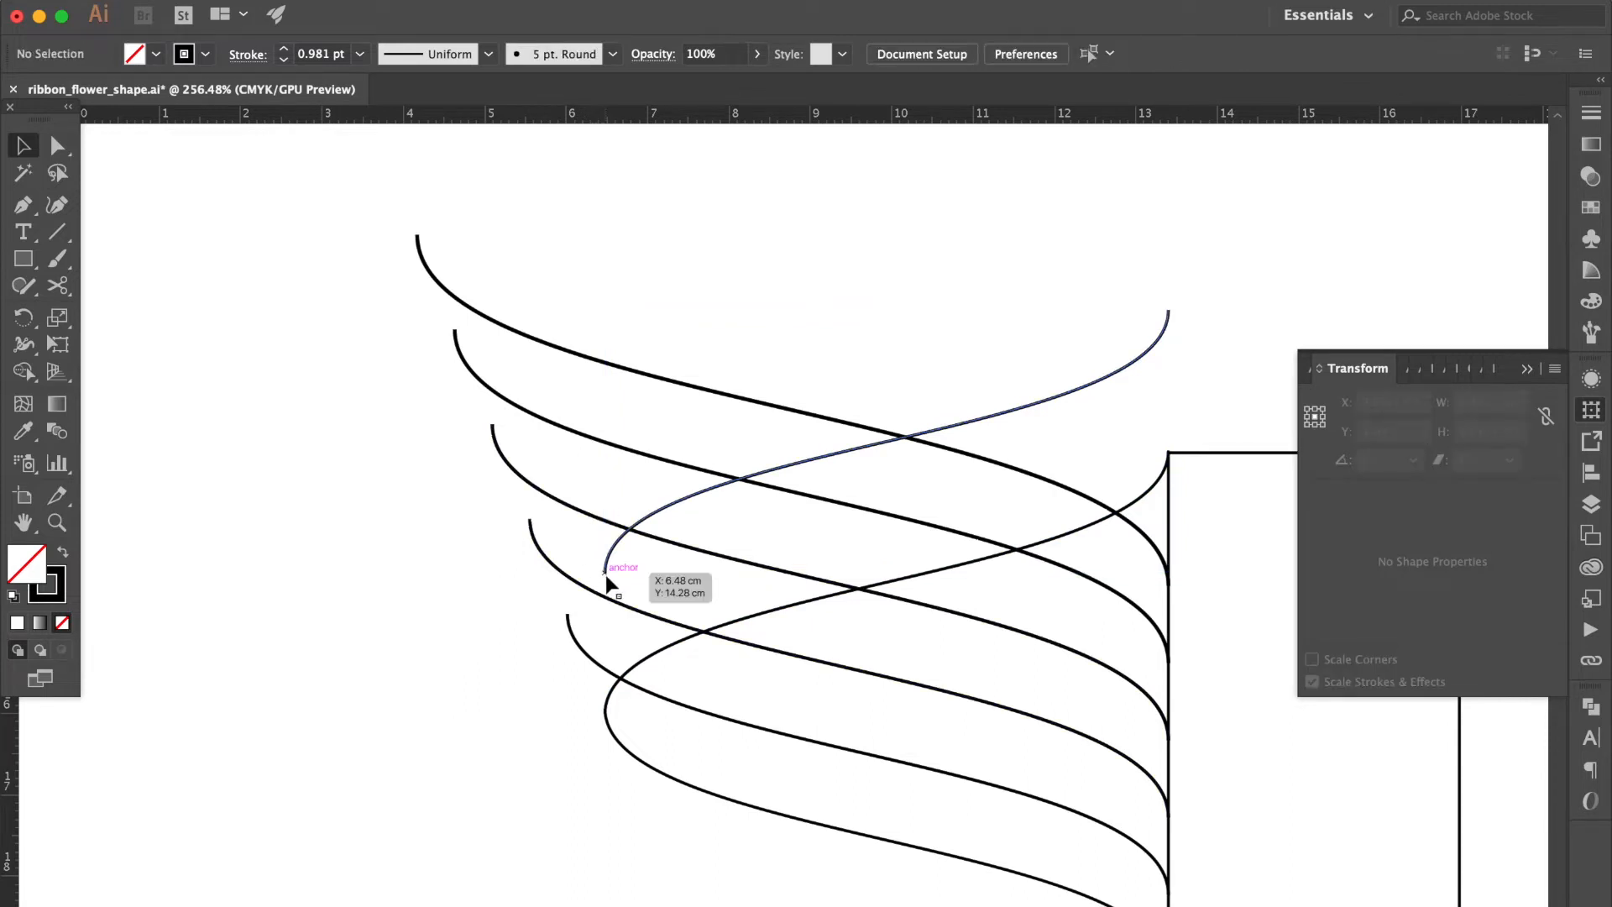
left_click_drag(606, 572, 530, 519)
left_click_drag(565, 460, 454, 332)
left_click(557, 227)
Select all the curves and the rectangle, and trim the pieces extending above the top curve with Shape Builder
scroll(437, 429, "down", 3)
mouse_move(337, 248)
left_mouse_down()
mouse_move(832, 497)
mouse_move(975, 672)
mouse_move(913, 645)
left_mouse_up()
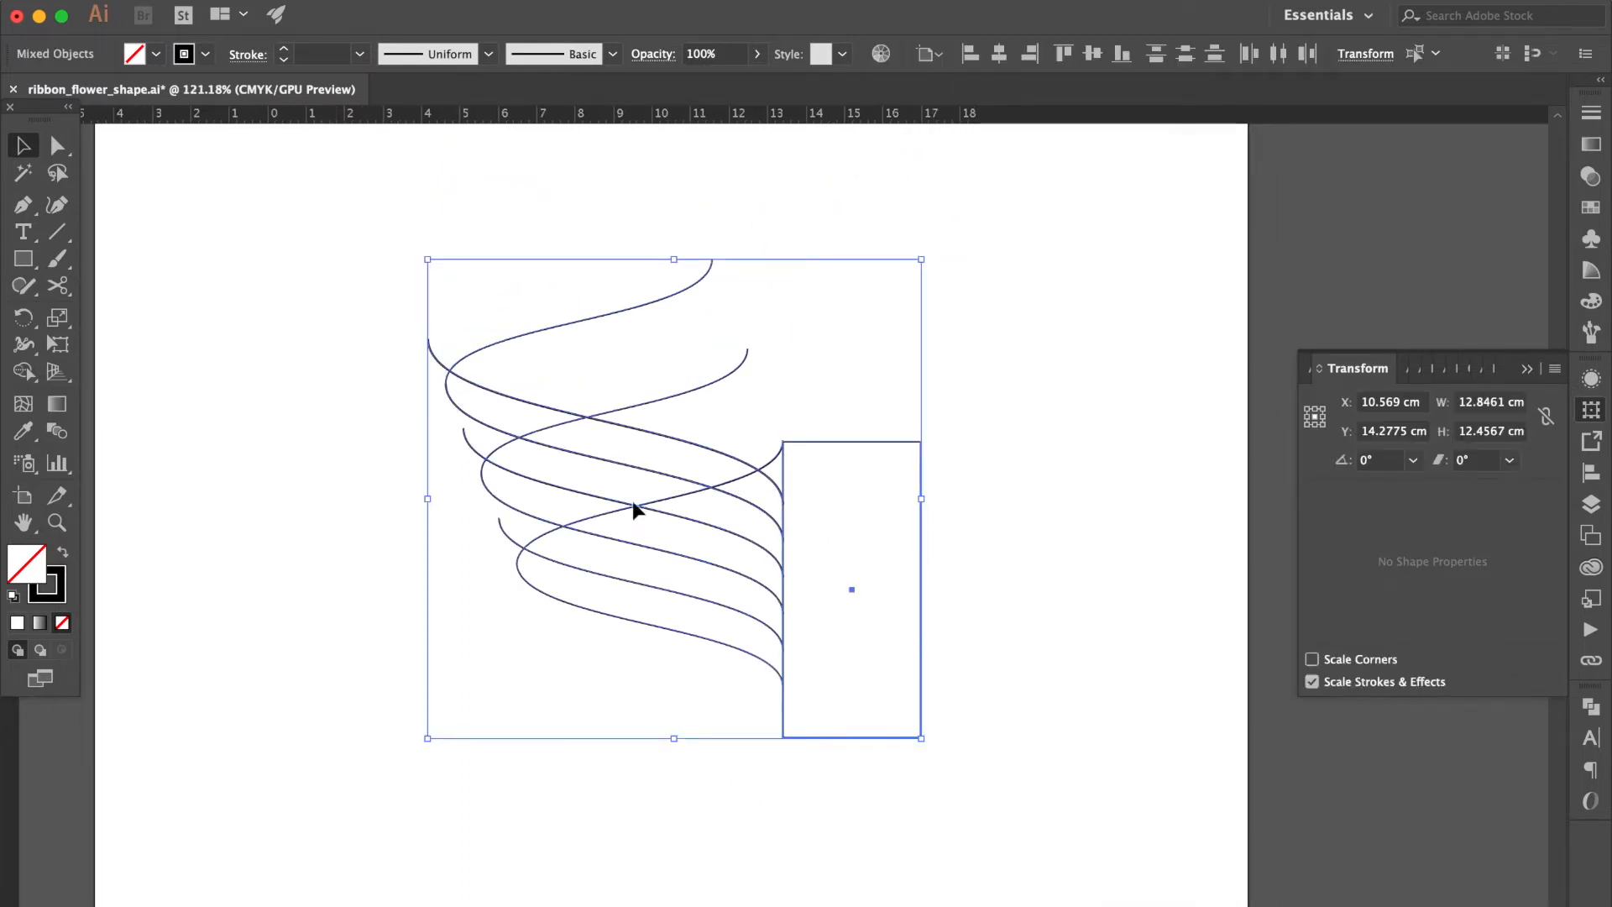
left_click(23, 371)
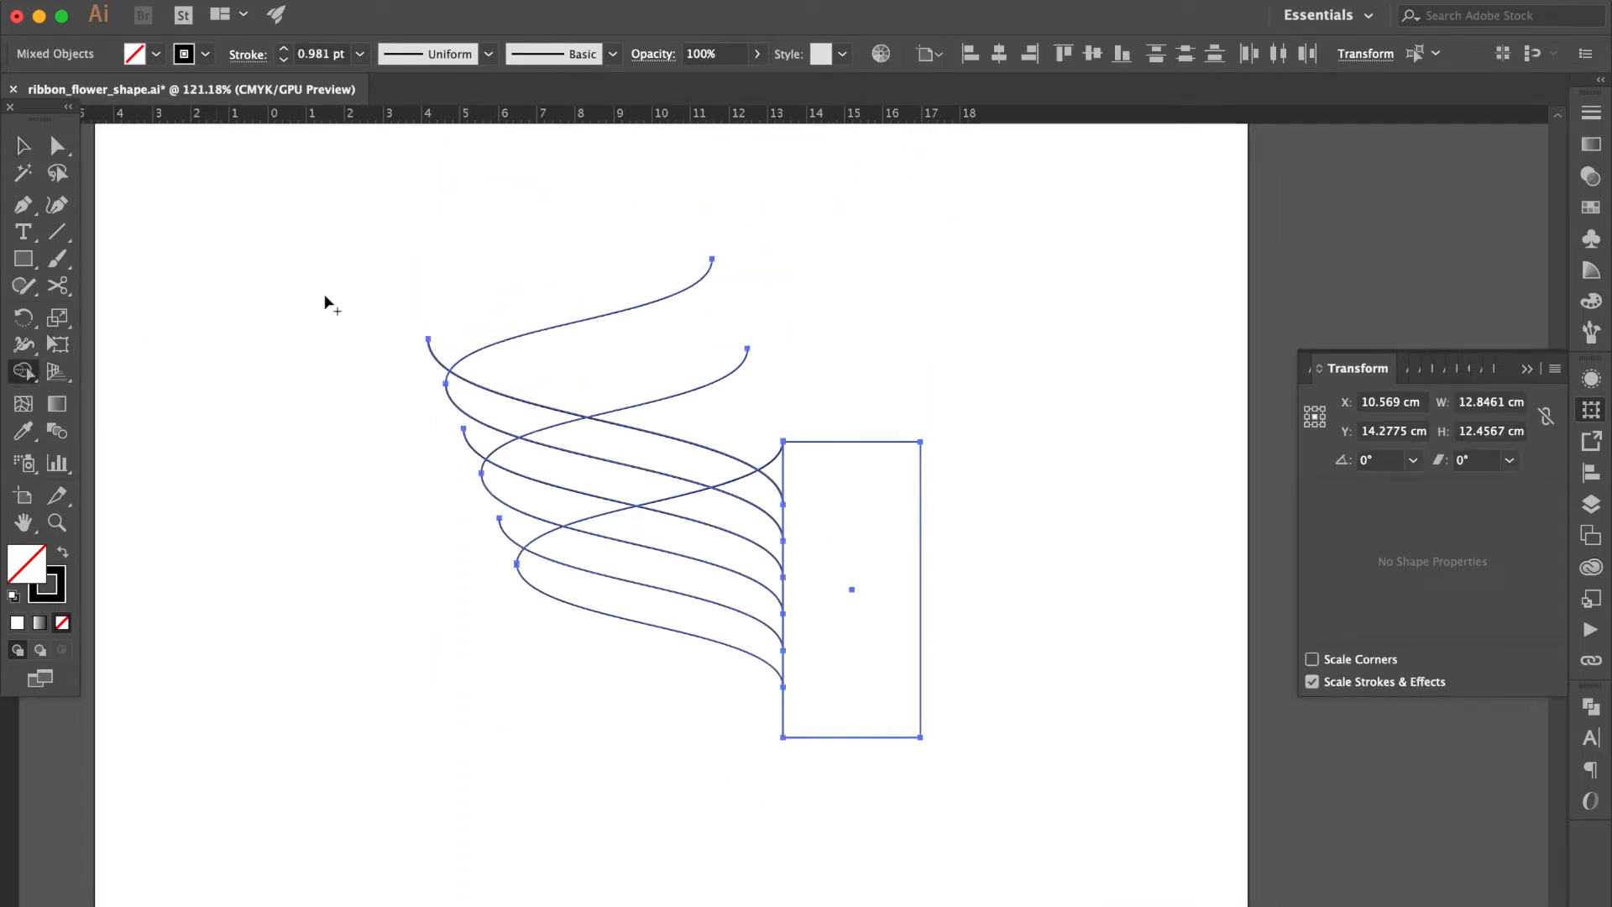
left_click_drag(591, 291, 690, 393)
left_click_drag(773, 461, 773, 462)
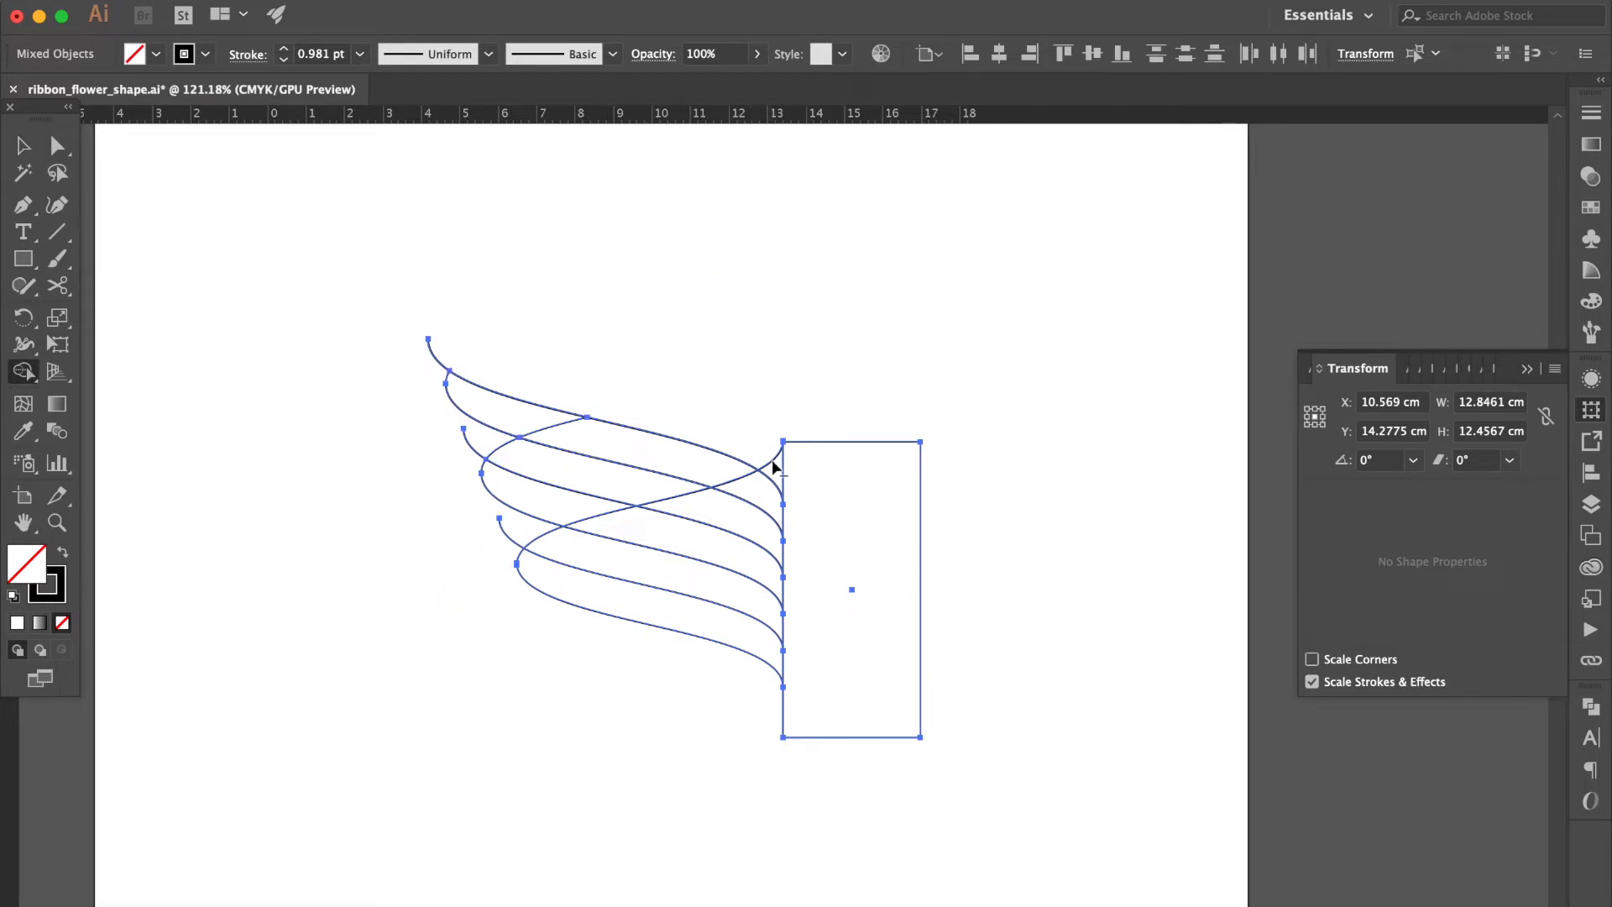
left_click_drag(458, 335, 416, 368)
Clear the remaining crossing segments and stray ends with Shape Builder, and remove the rectangle to leave three closed ribbons
mouse_move(534, 427)
left_mouse_down()
mouse_move(723, 471)
mouse_move(758, 497)
left_mouse_up()
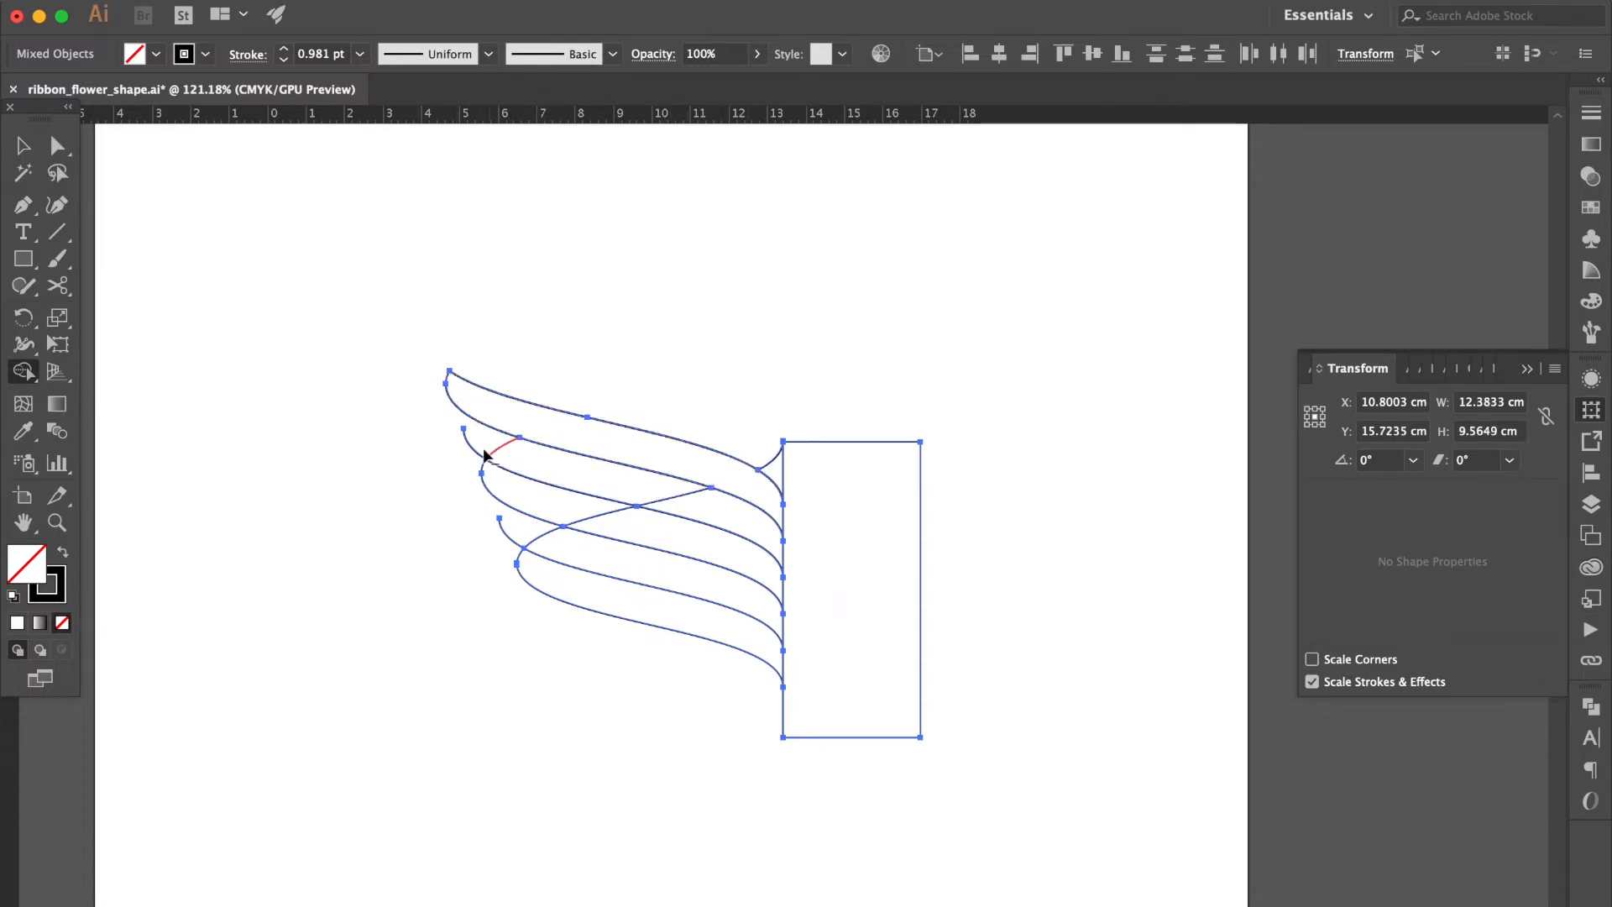
left_click_drag(441, 455, 702, 508)
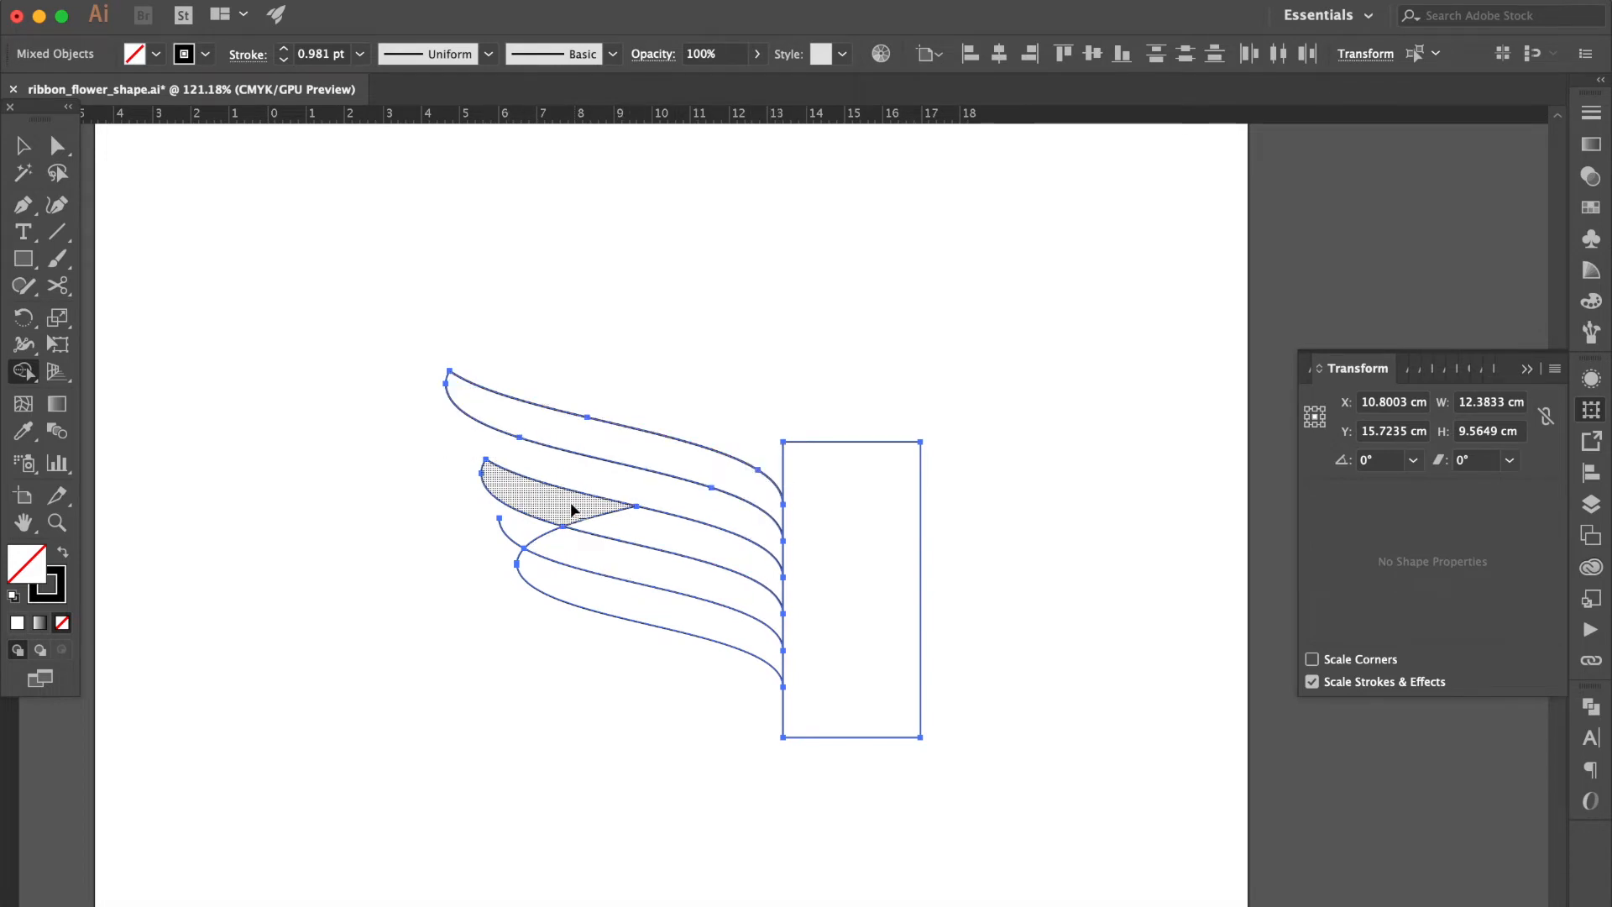
mouse_move(486, 554)
left_mouse_down()
mouse_move(507, 538)
mouse_move(576, 556)
left_mouse_up()
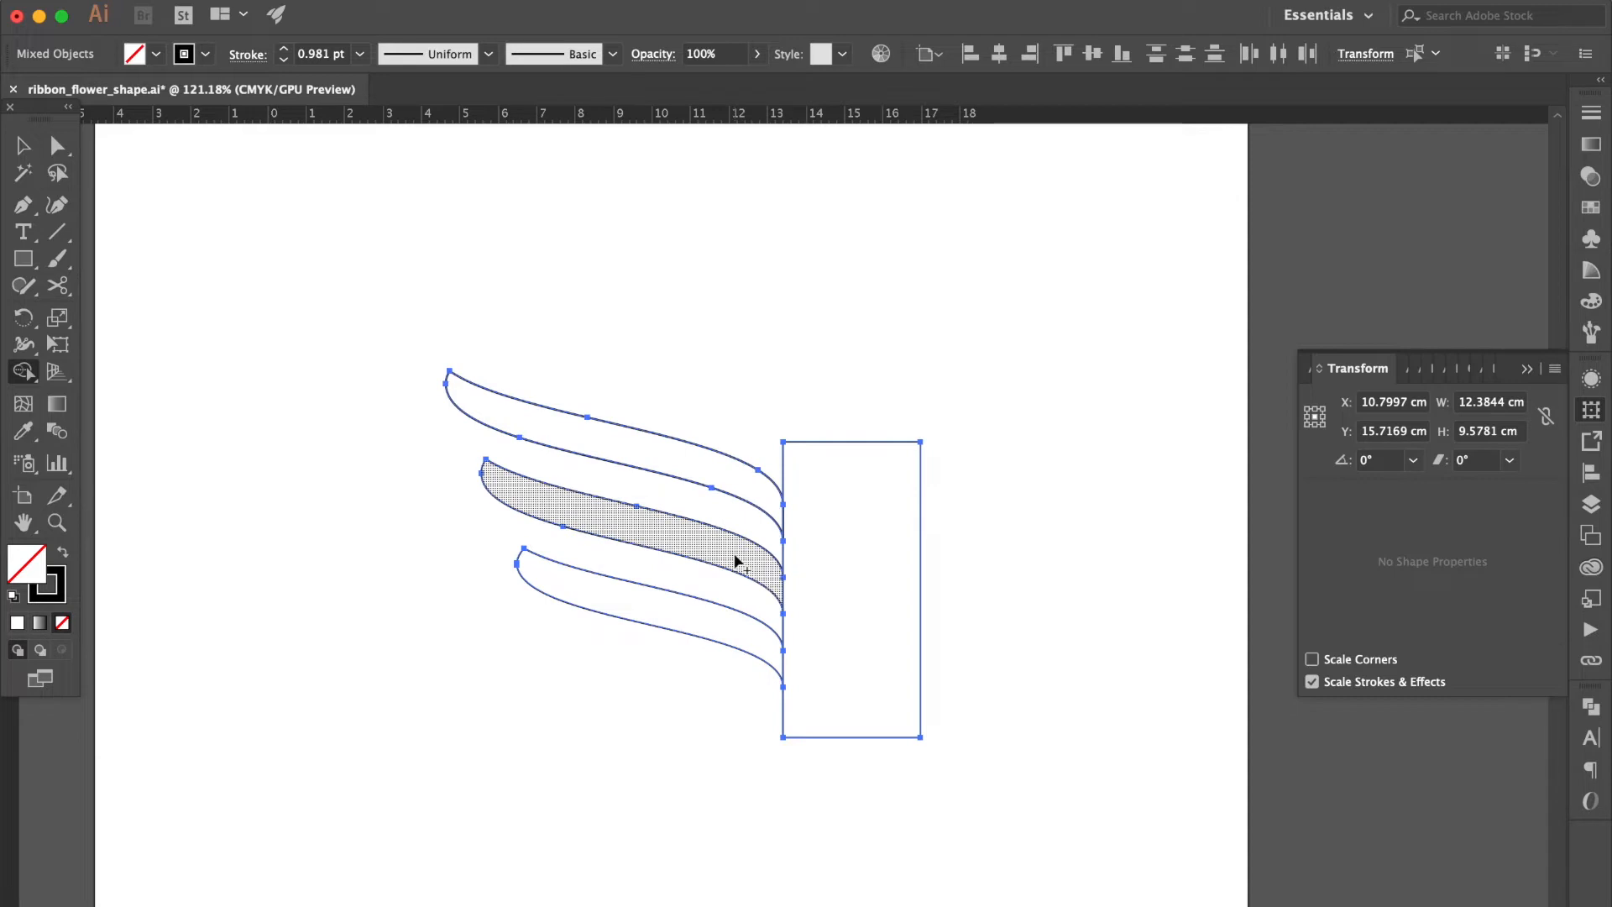
left_click(848, 532, "alt")
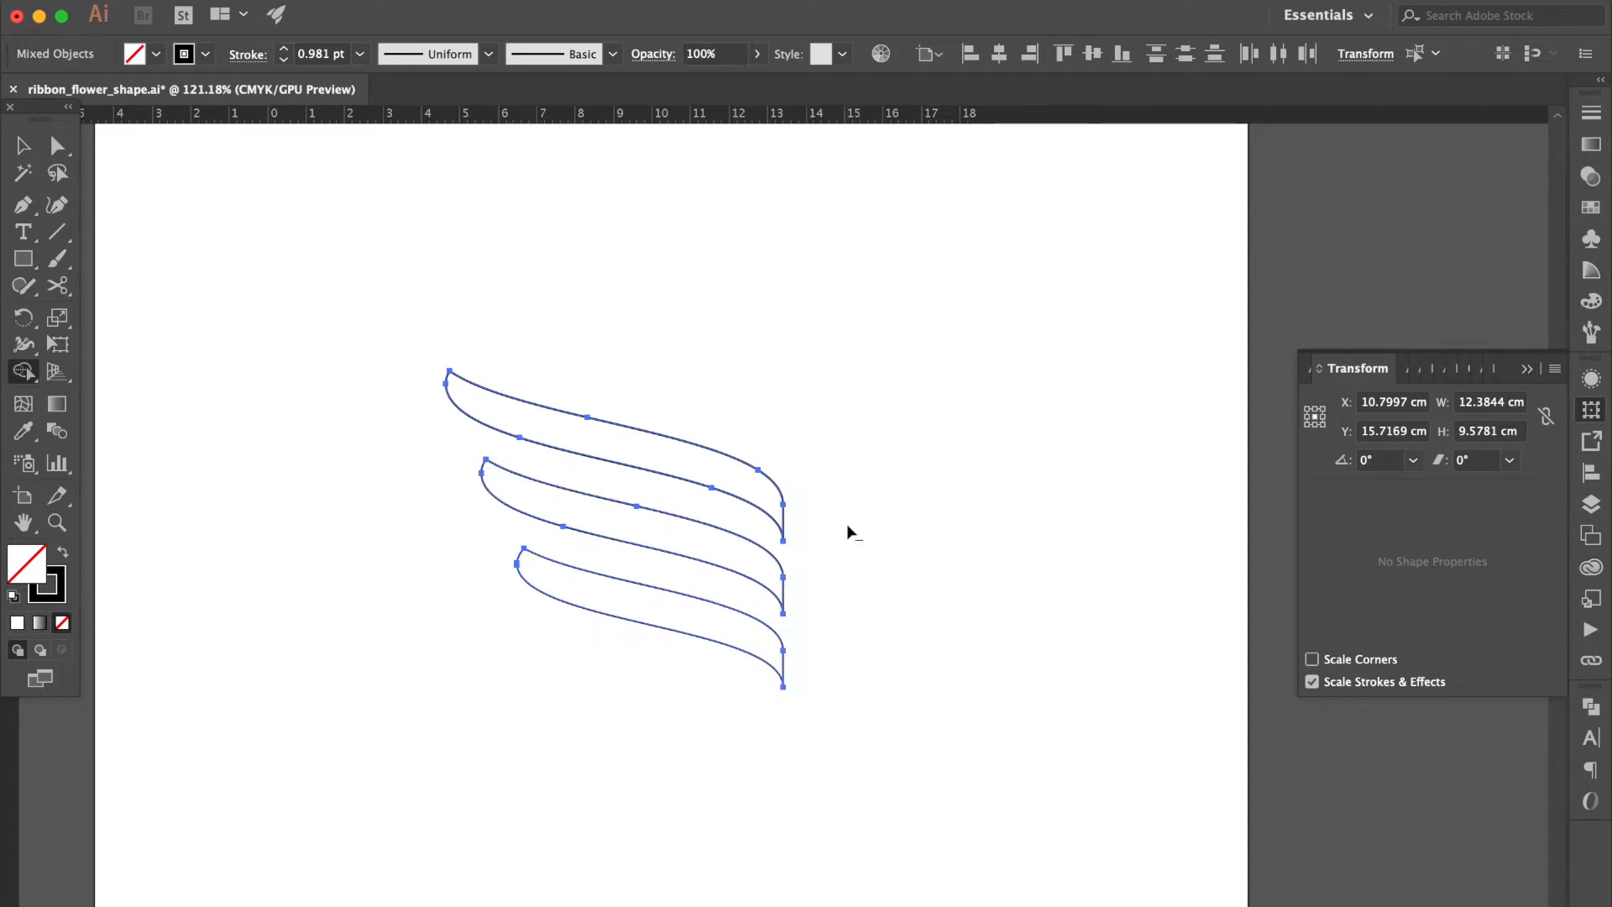
Swap the fill and stroke of the three ribbons to give them a black fill without a stroke
left_click(24, 148)
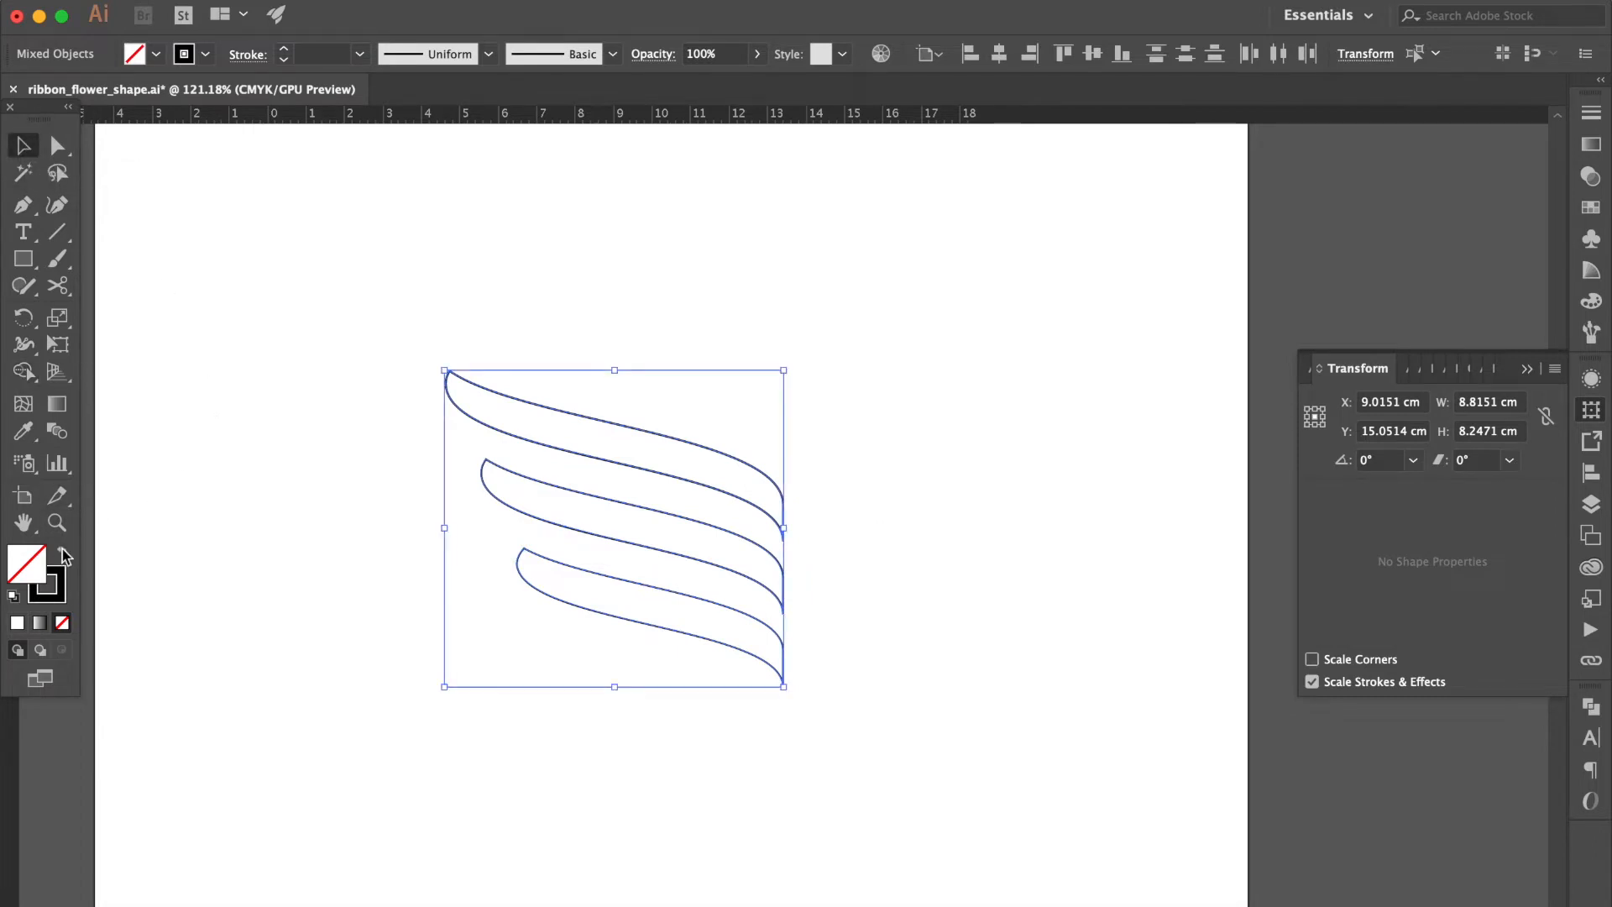
left_click(63, 554)
scroll(684, 529, "down", 3)
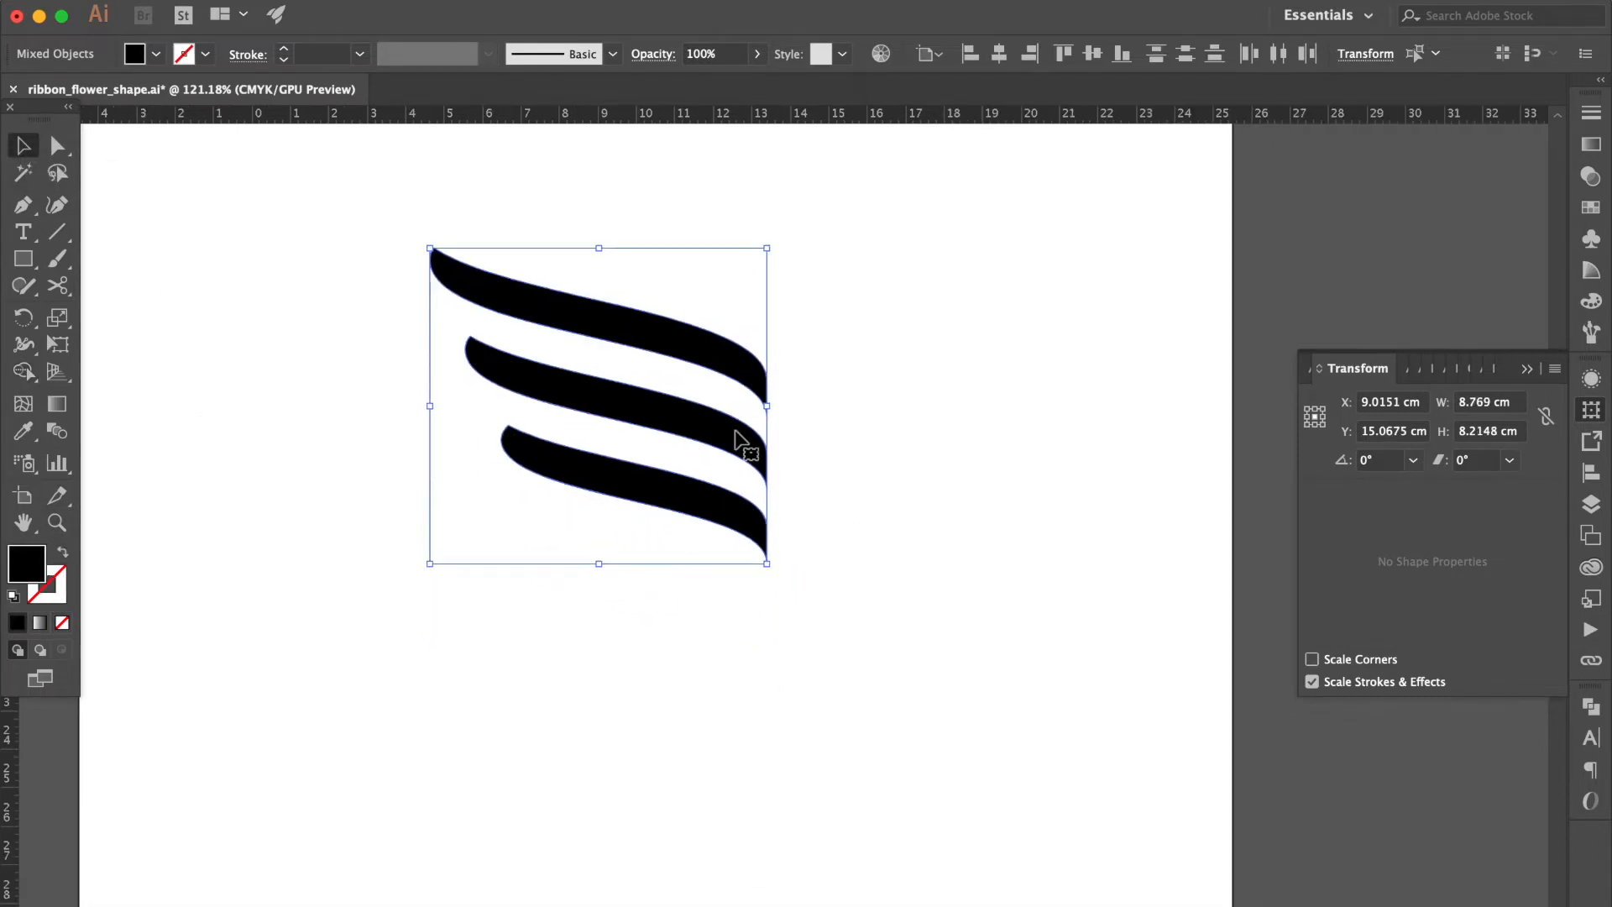
Copy the three ribbons about 5.91 cm straight down and reflect the copy across the horizontal axis
left_click_drag(737, 439, 737, 666)
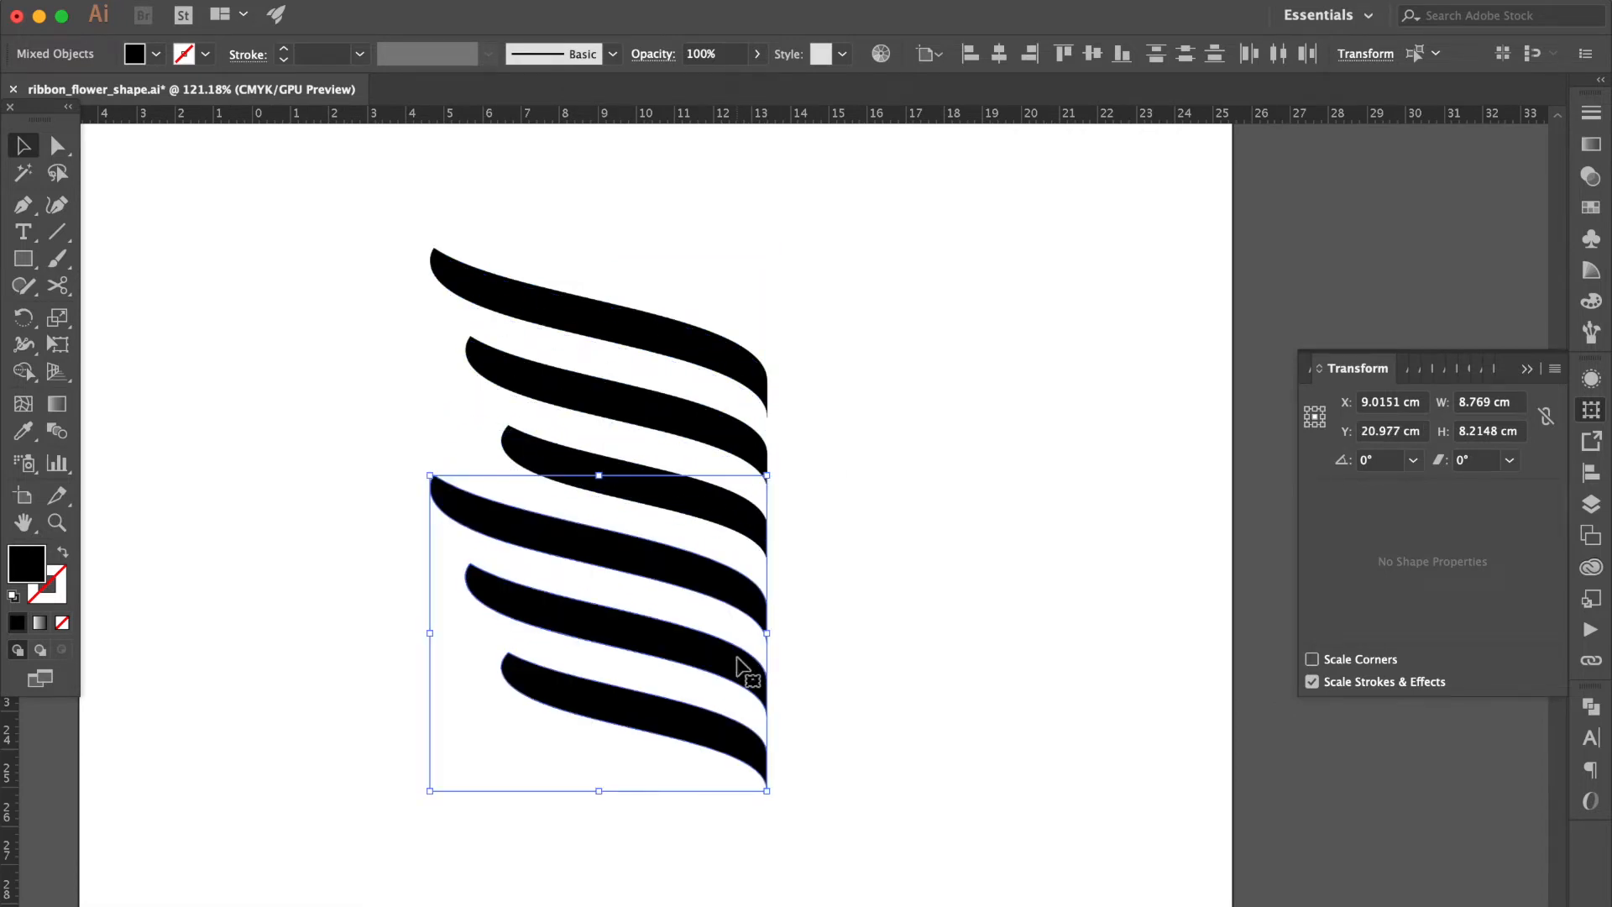
right_click(737, 657)
mouse_move(843, 829)
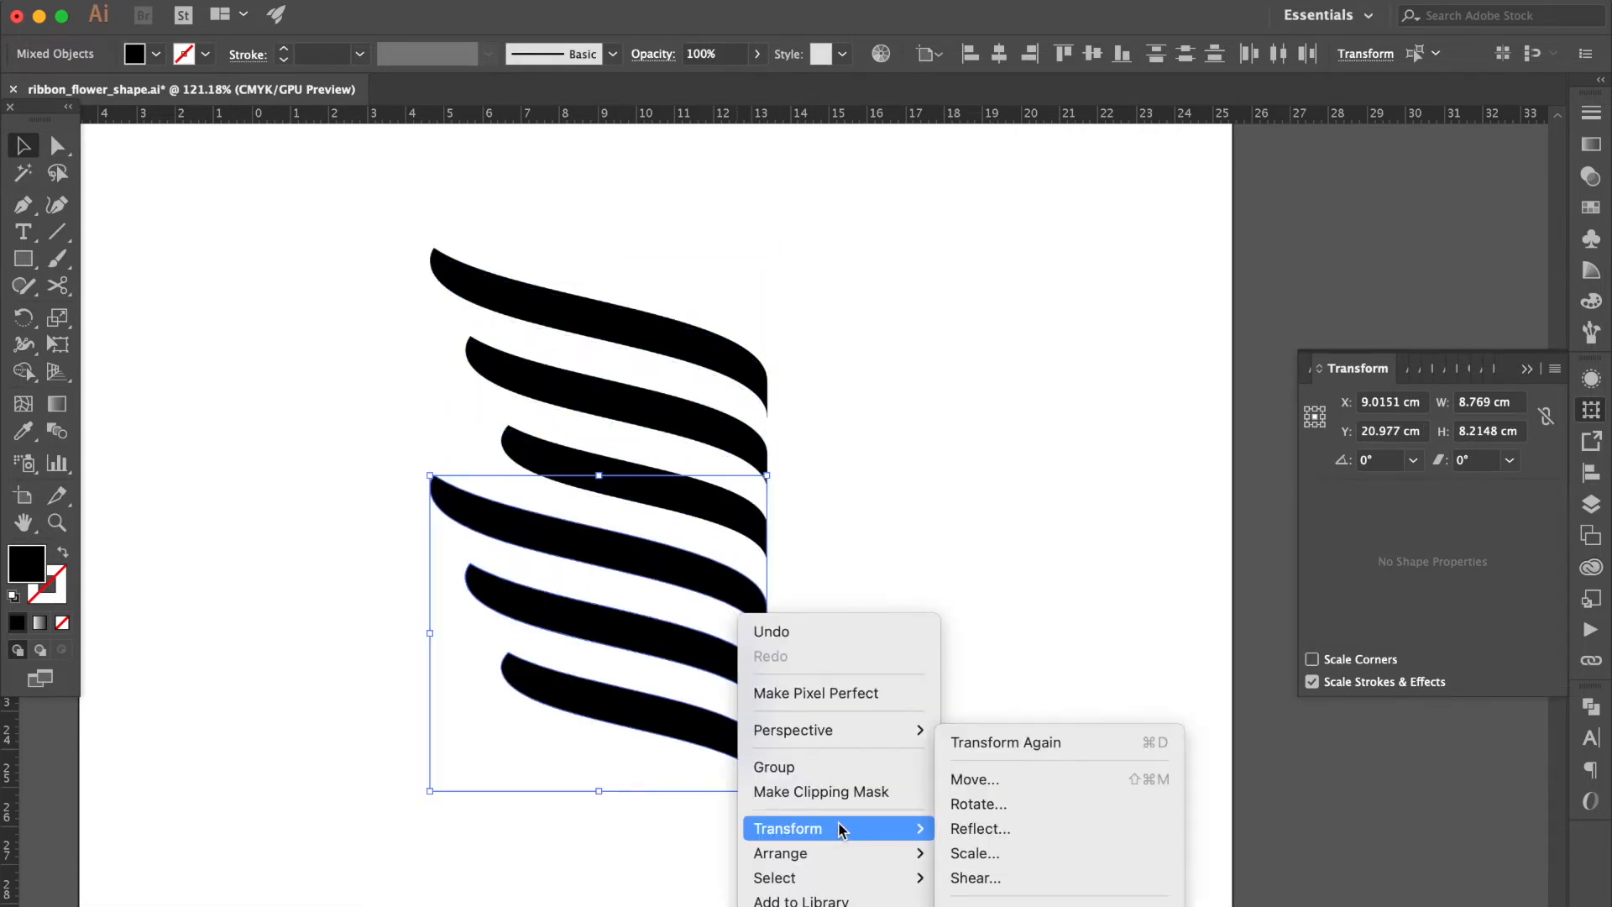
left_click(1012, 834)
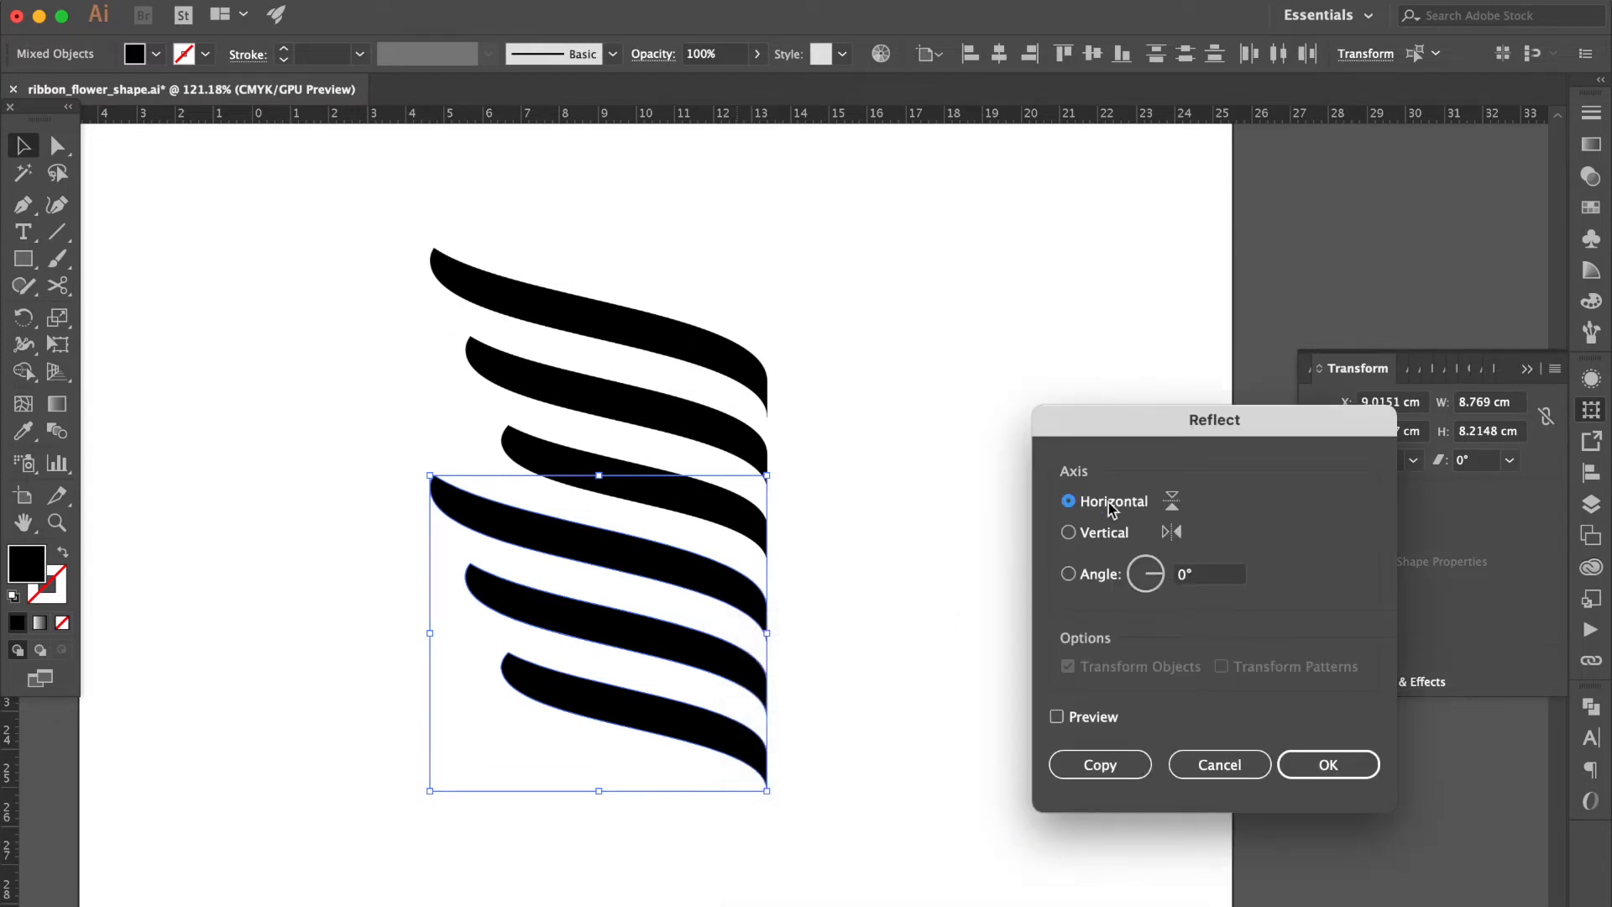
left_click(1329, 771)
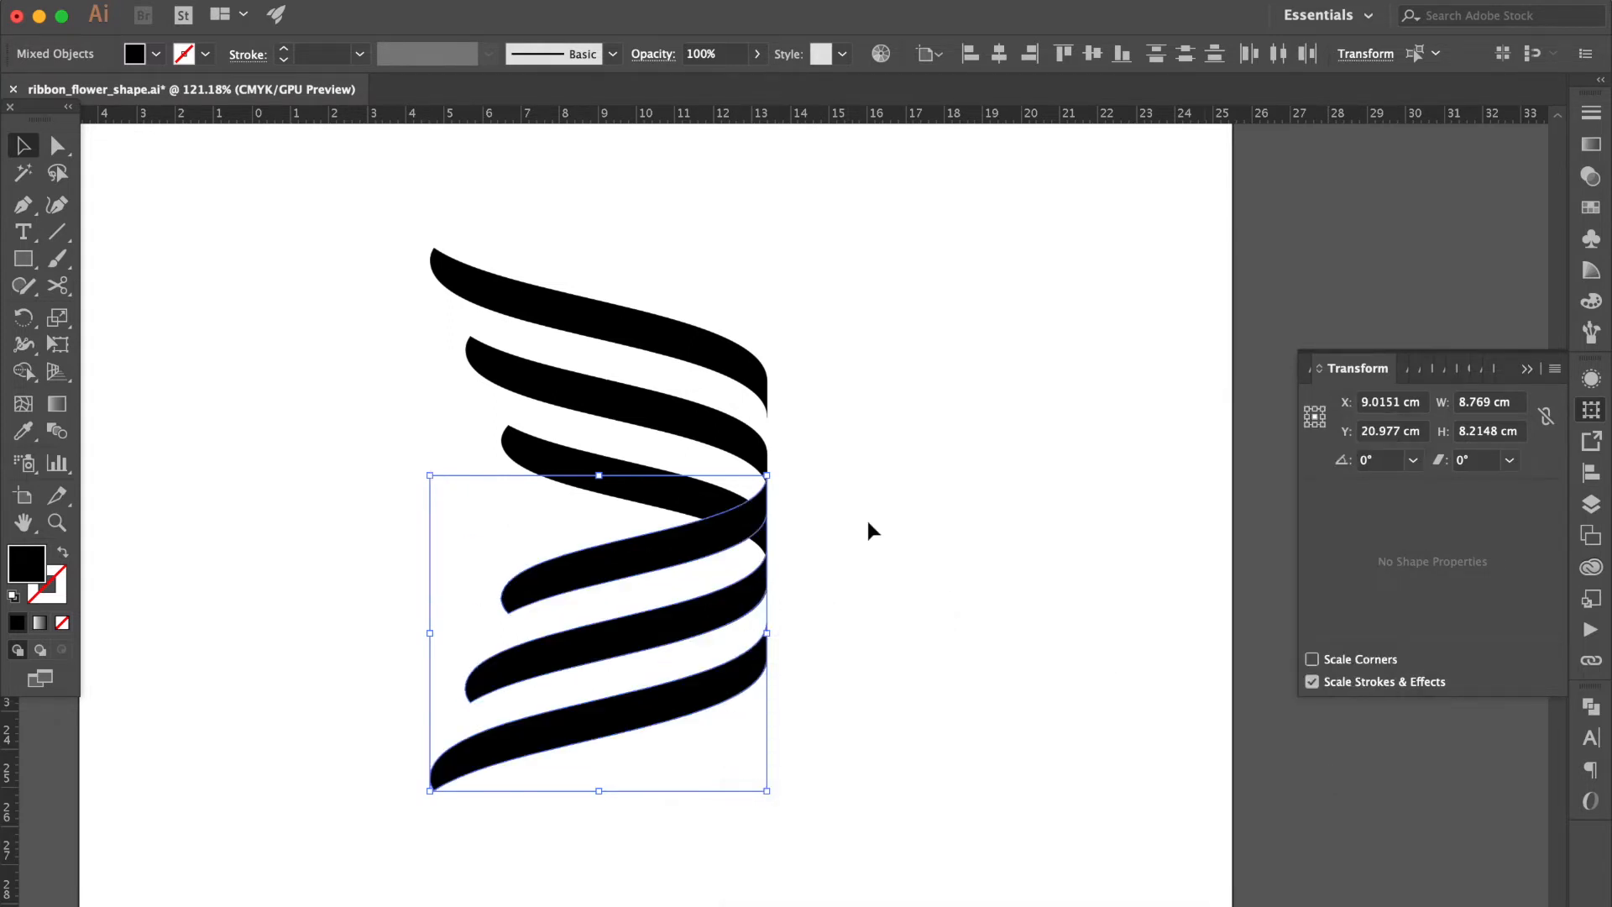
Move the reflected ribbons up about 2.09 cm so their right ends meet those of the original ribbons
left_click_drag(740, 686, 741, 611)
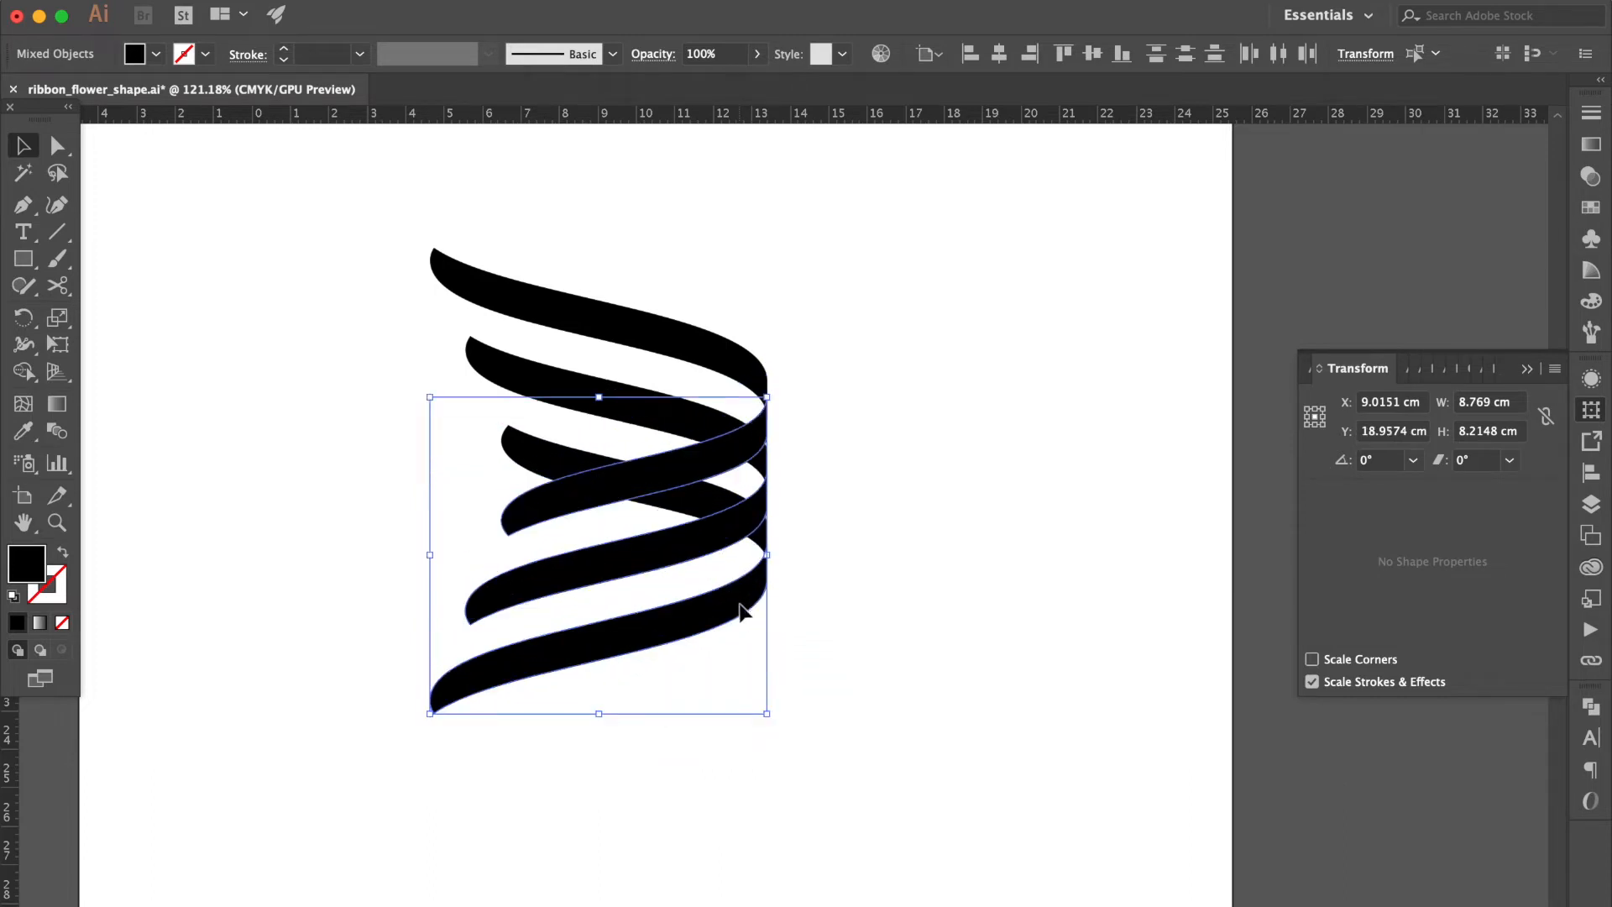
scroll(808, 401, "up", 5)
key("Up")
key("Up")
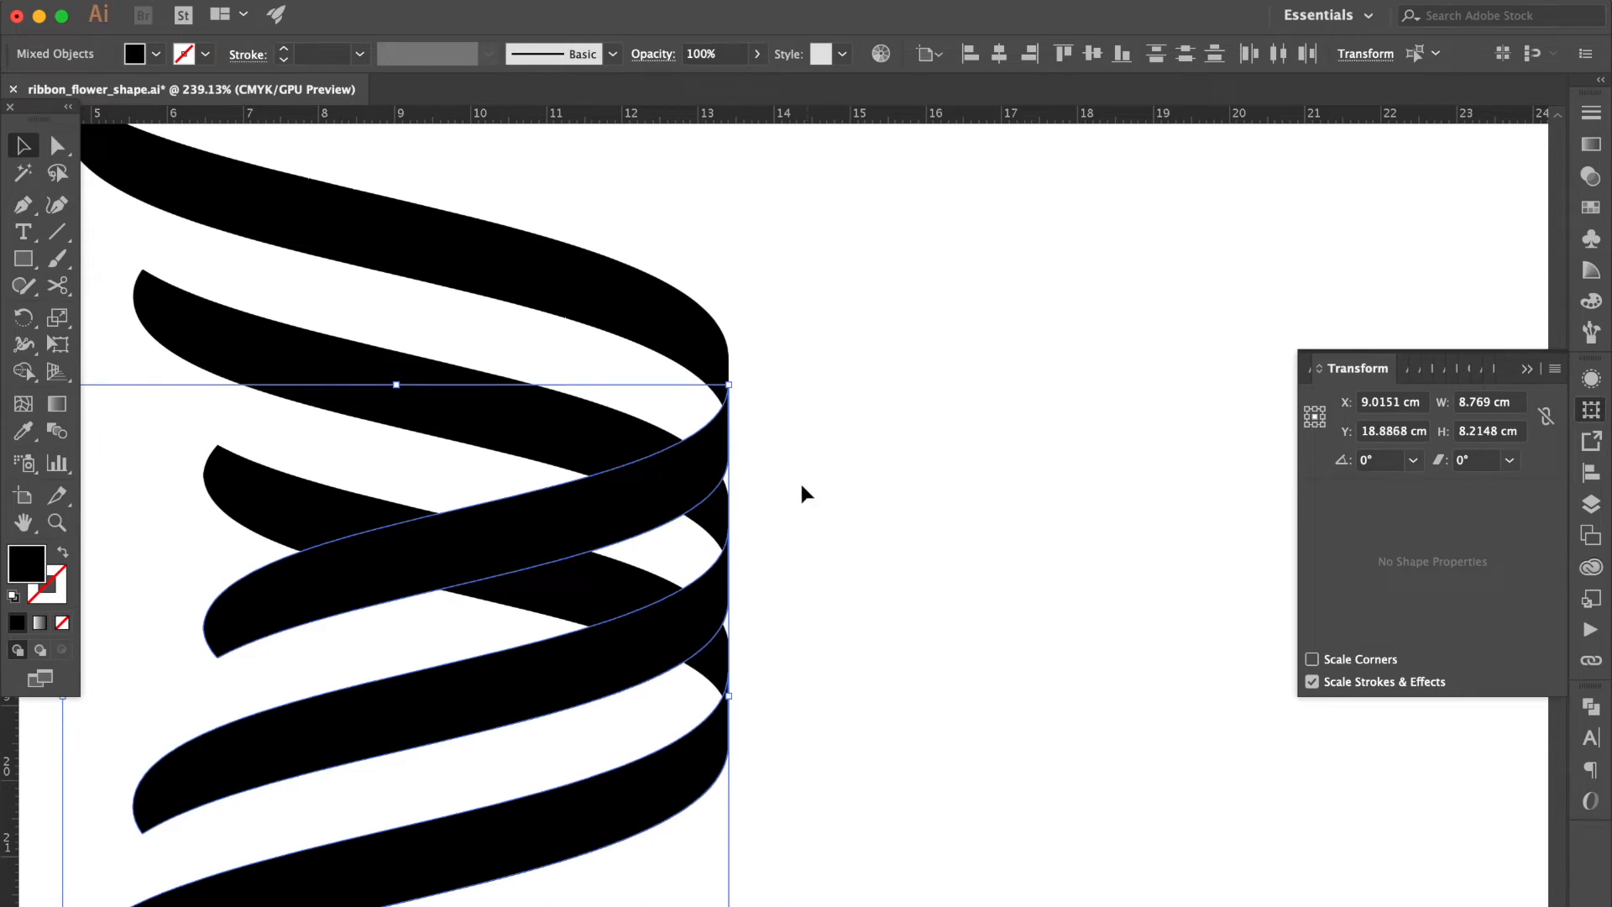
left_click(802, 489)
Select all six ribbons and remove the upper ribbons' pieces lying in the gaps between the lower ribbons with Shape Builder
left_click_drag(797, 267, 518, 839)
scroll(514, 839, "down", 2)
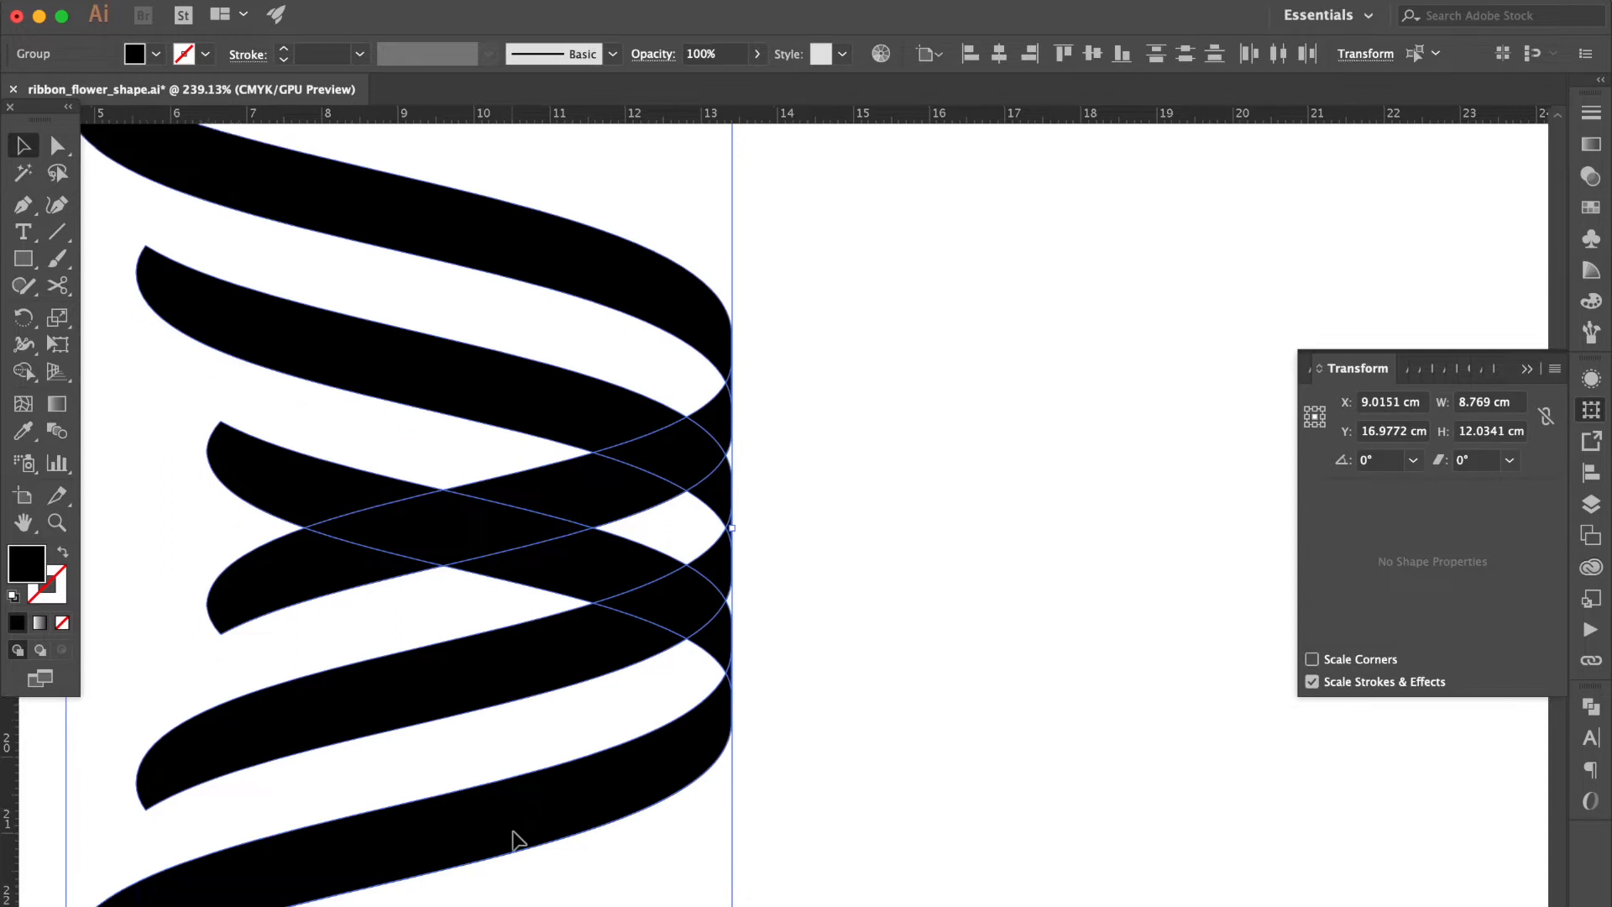
left_click(20, 373)
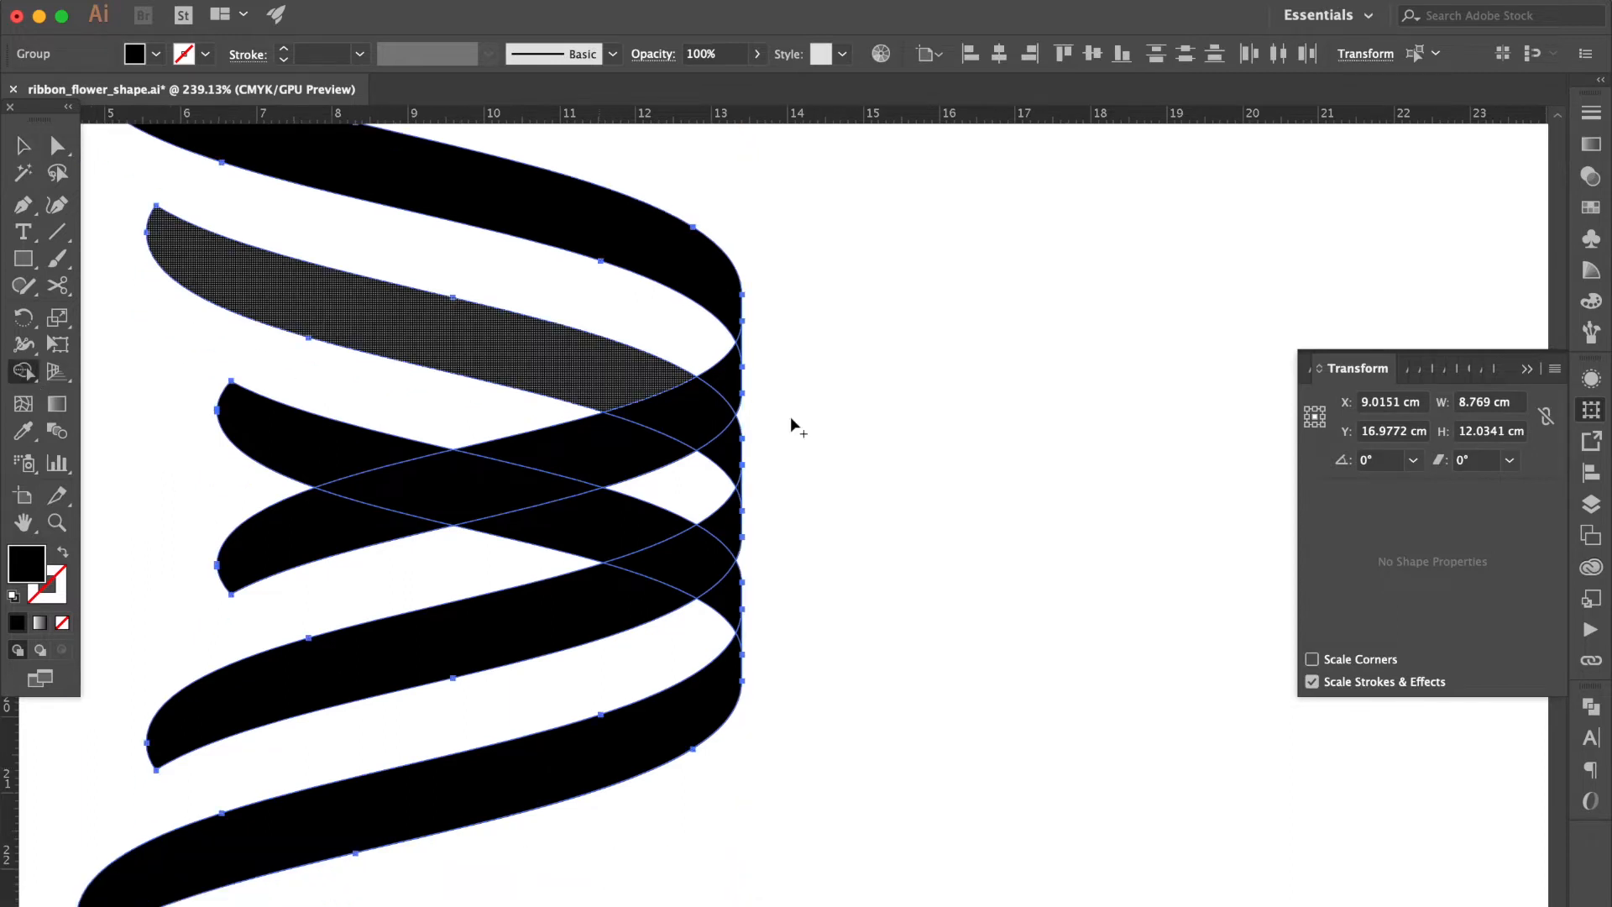
left_click(736, 460, "alt")
left_click(624, 535, "alt")
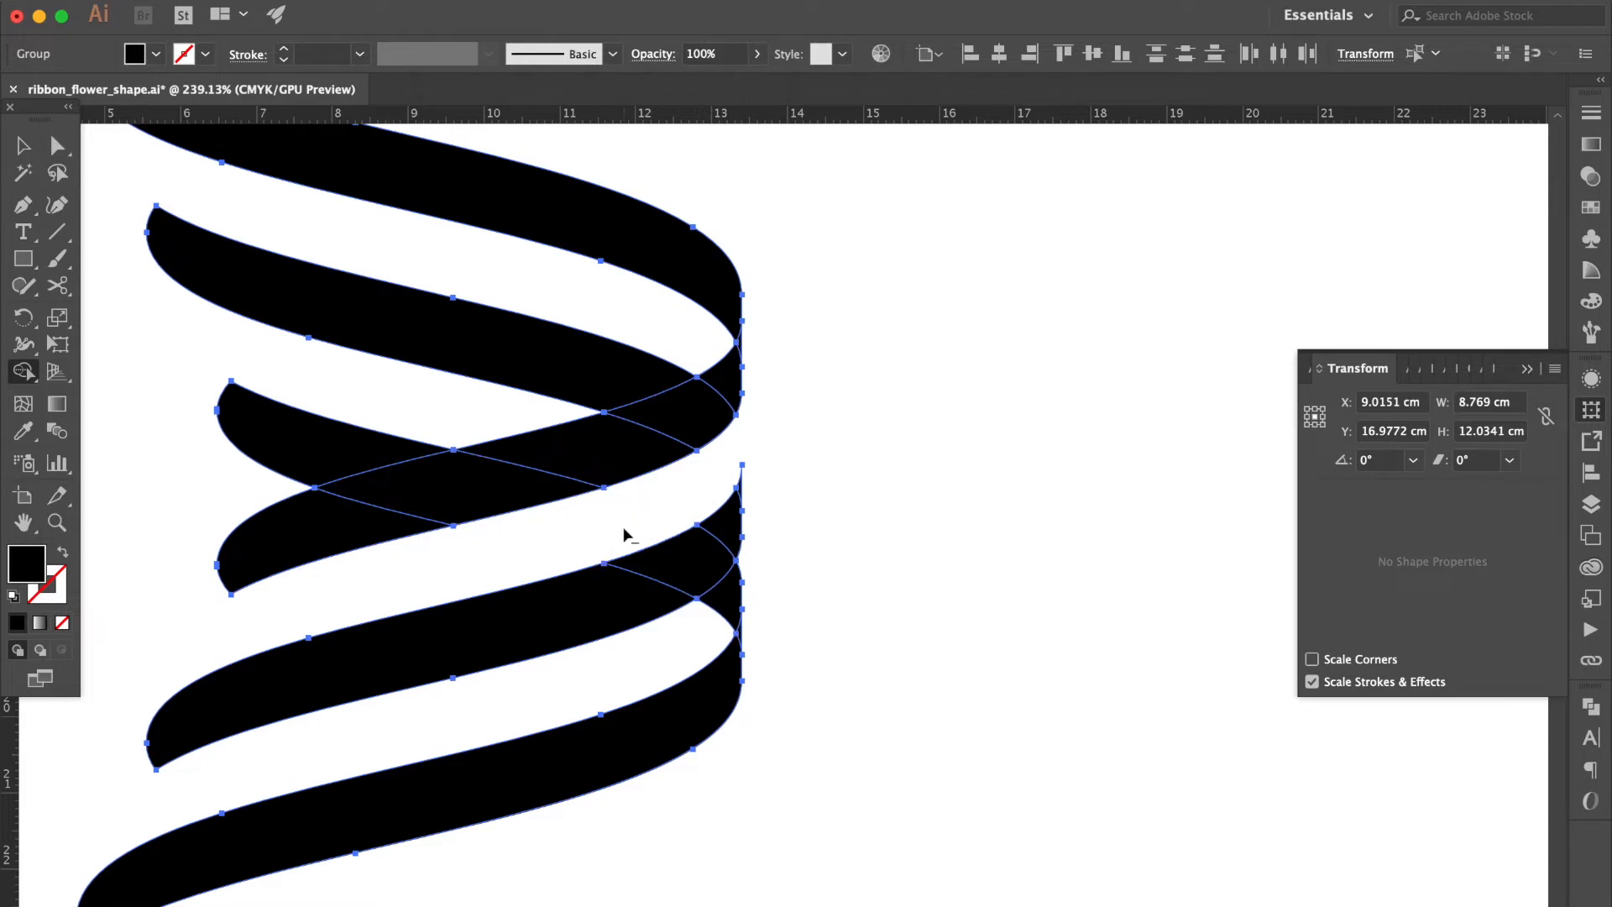
left_click(721, 621, "alt")
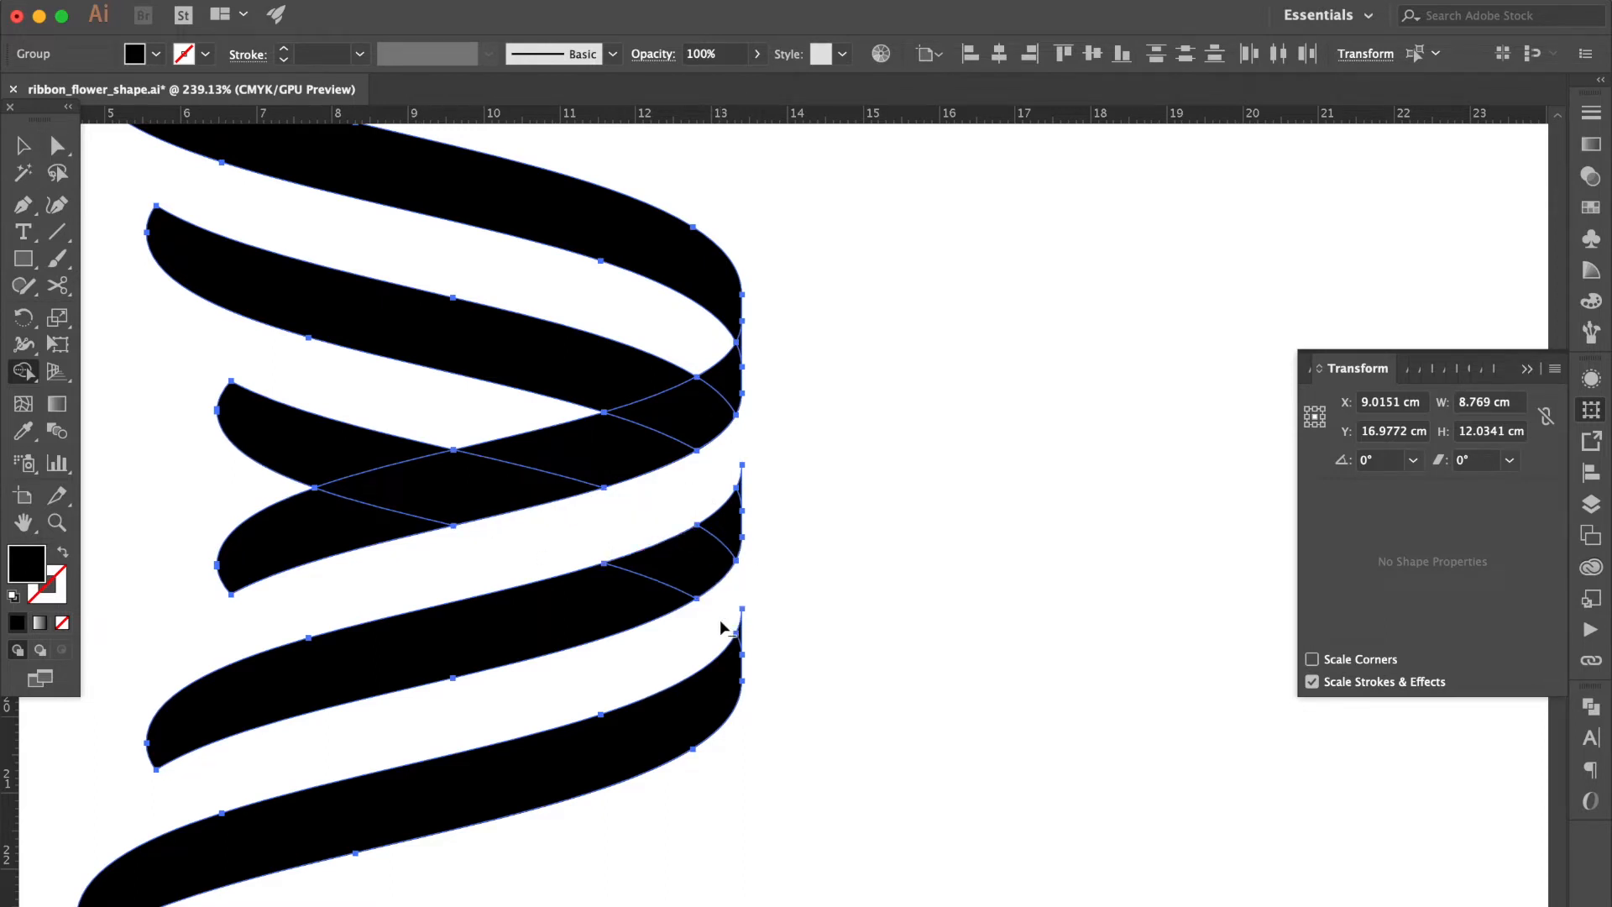
left_click(21, 148)
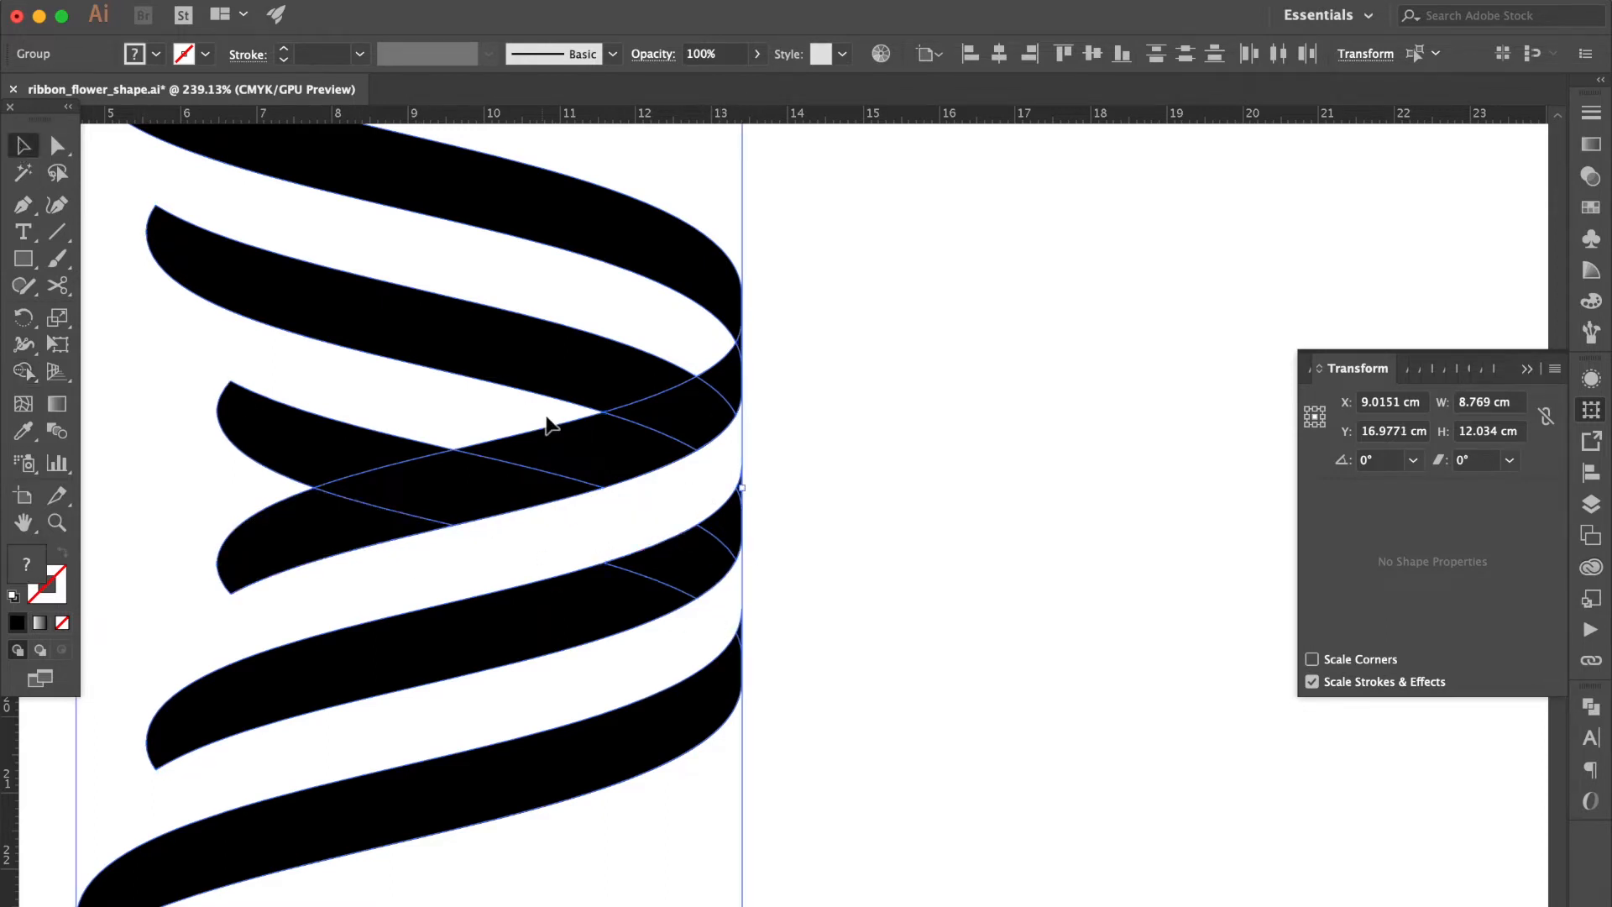
Unite all the ribbon pieces with Pathfinder and fill the resulting shape with black
scroll(547, 424, "down", 5)
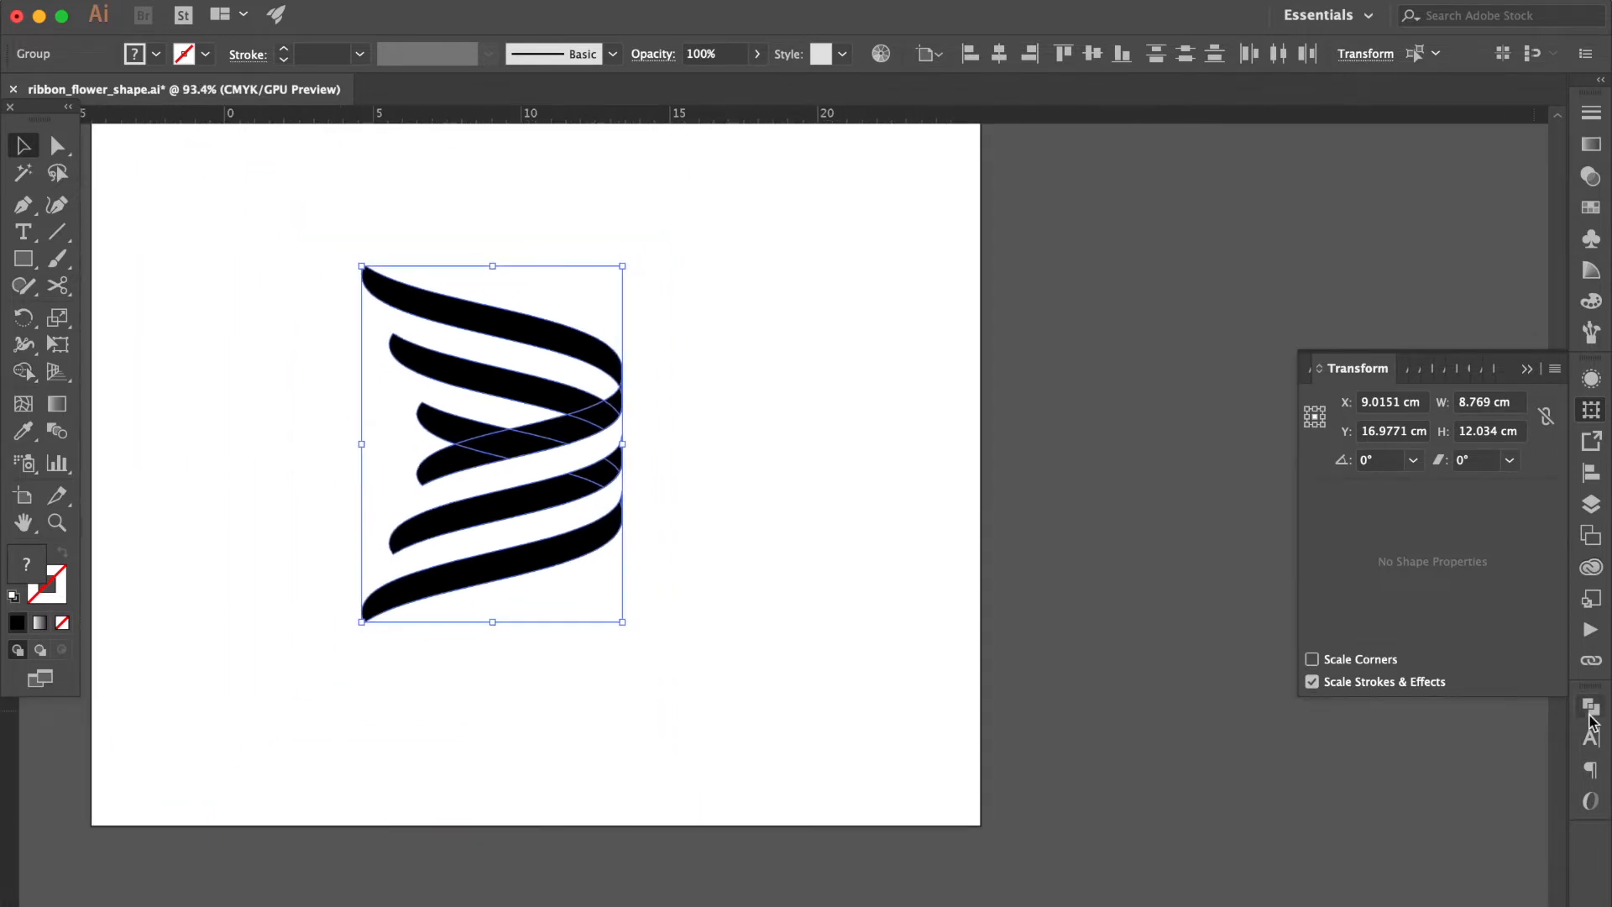
left_click(1591, 708)
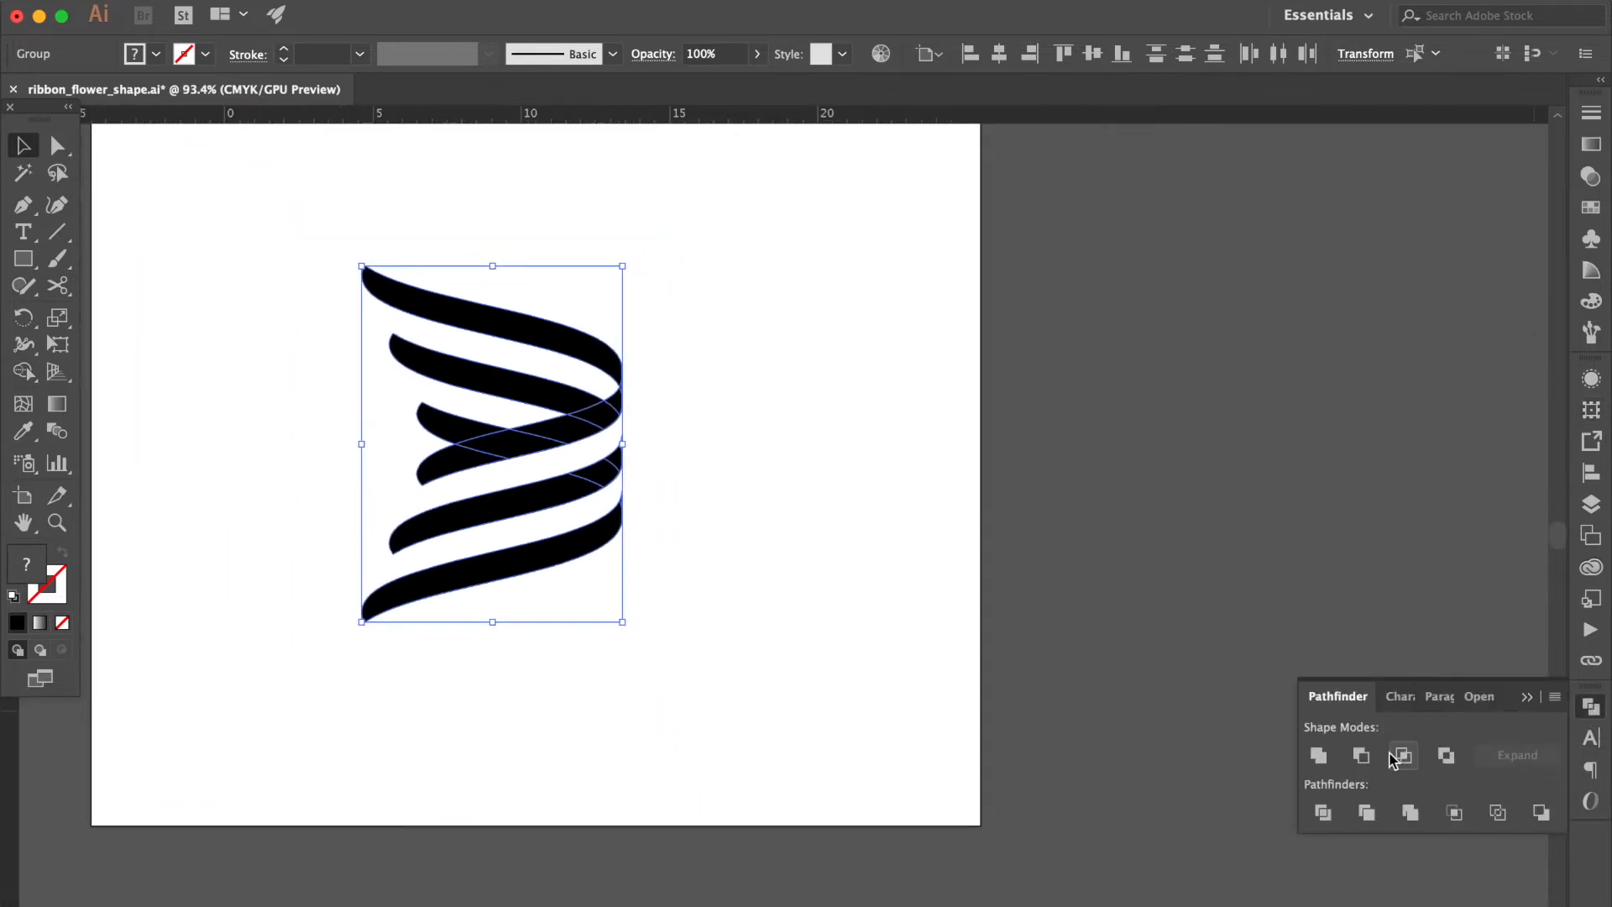
left_click(1316, 758)
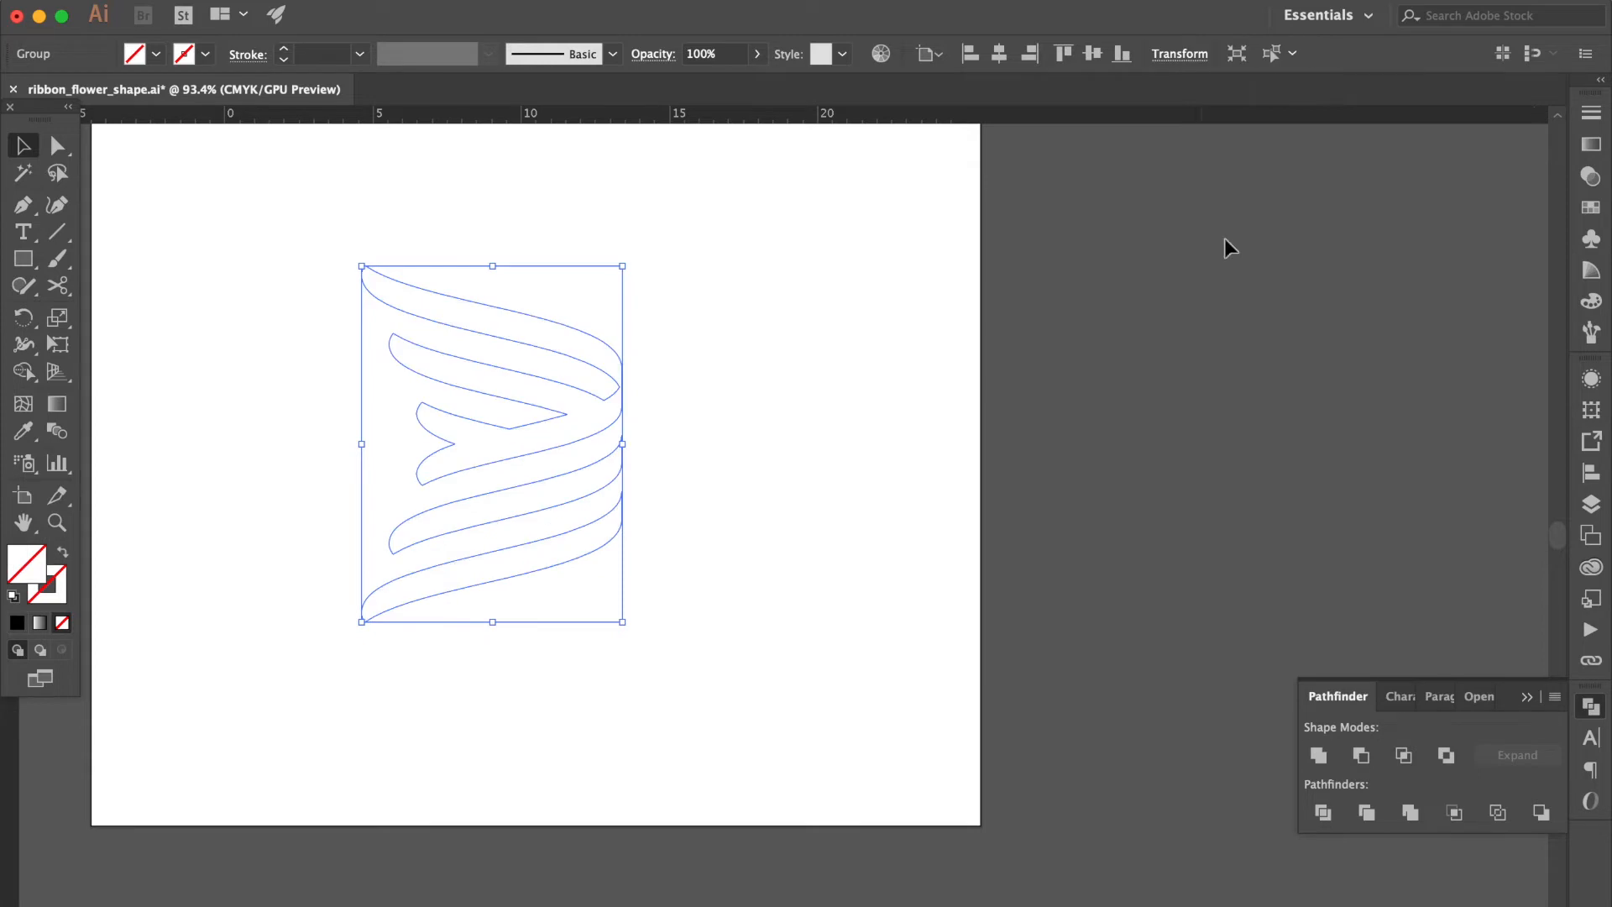
left_click(1589, 207)
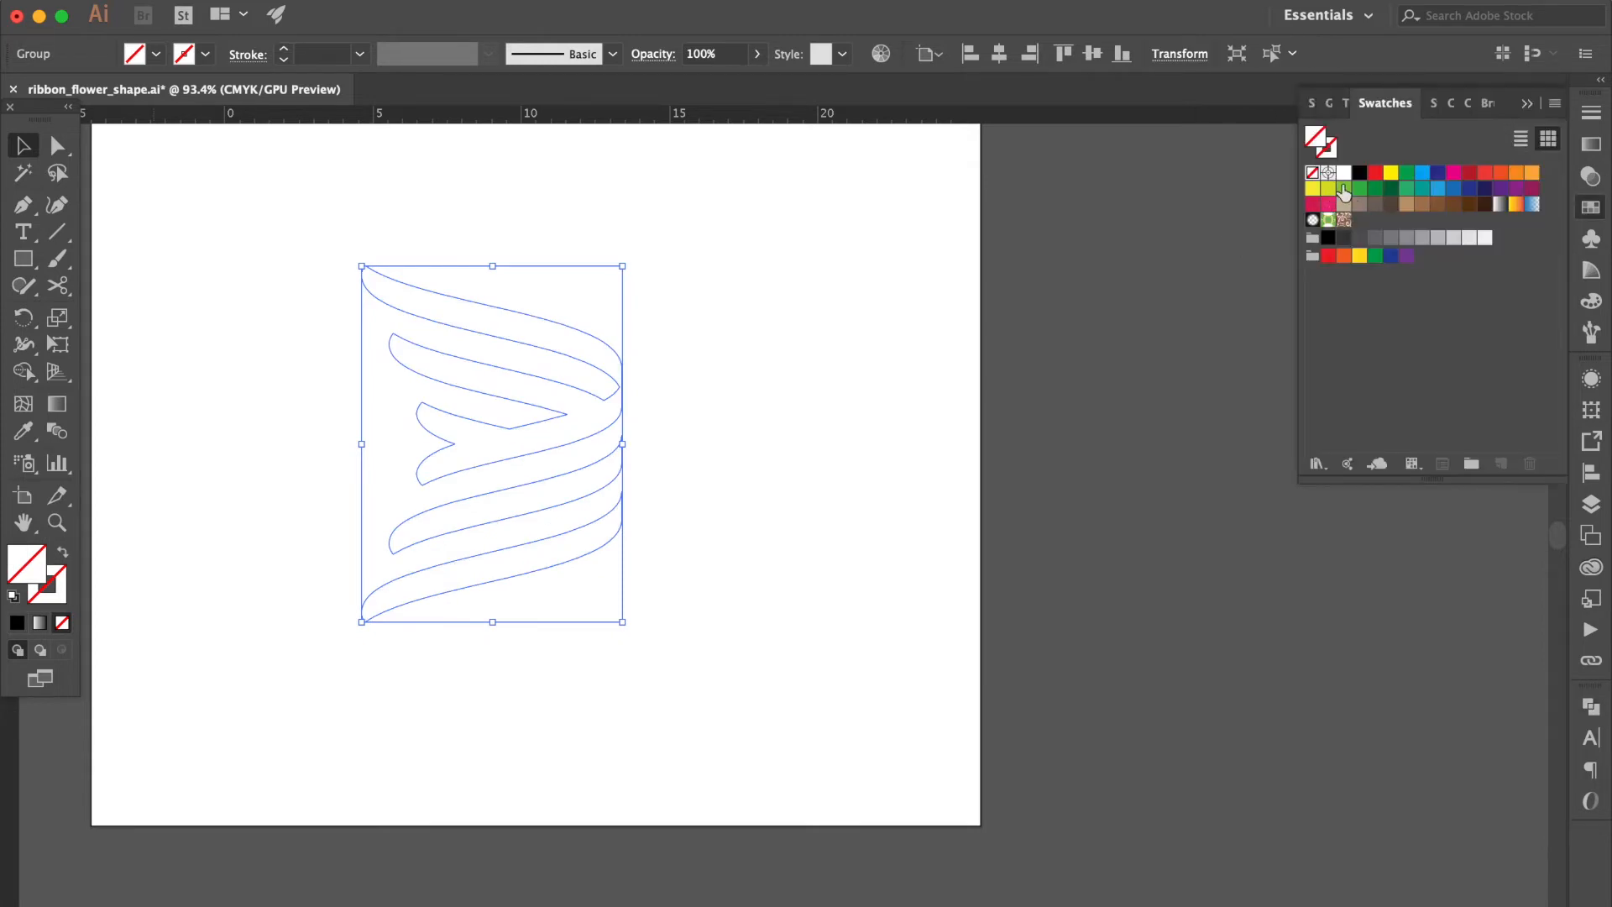
left_click(1360, 177)
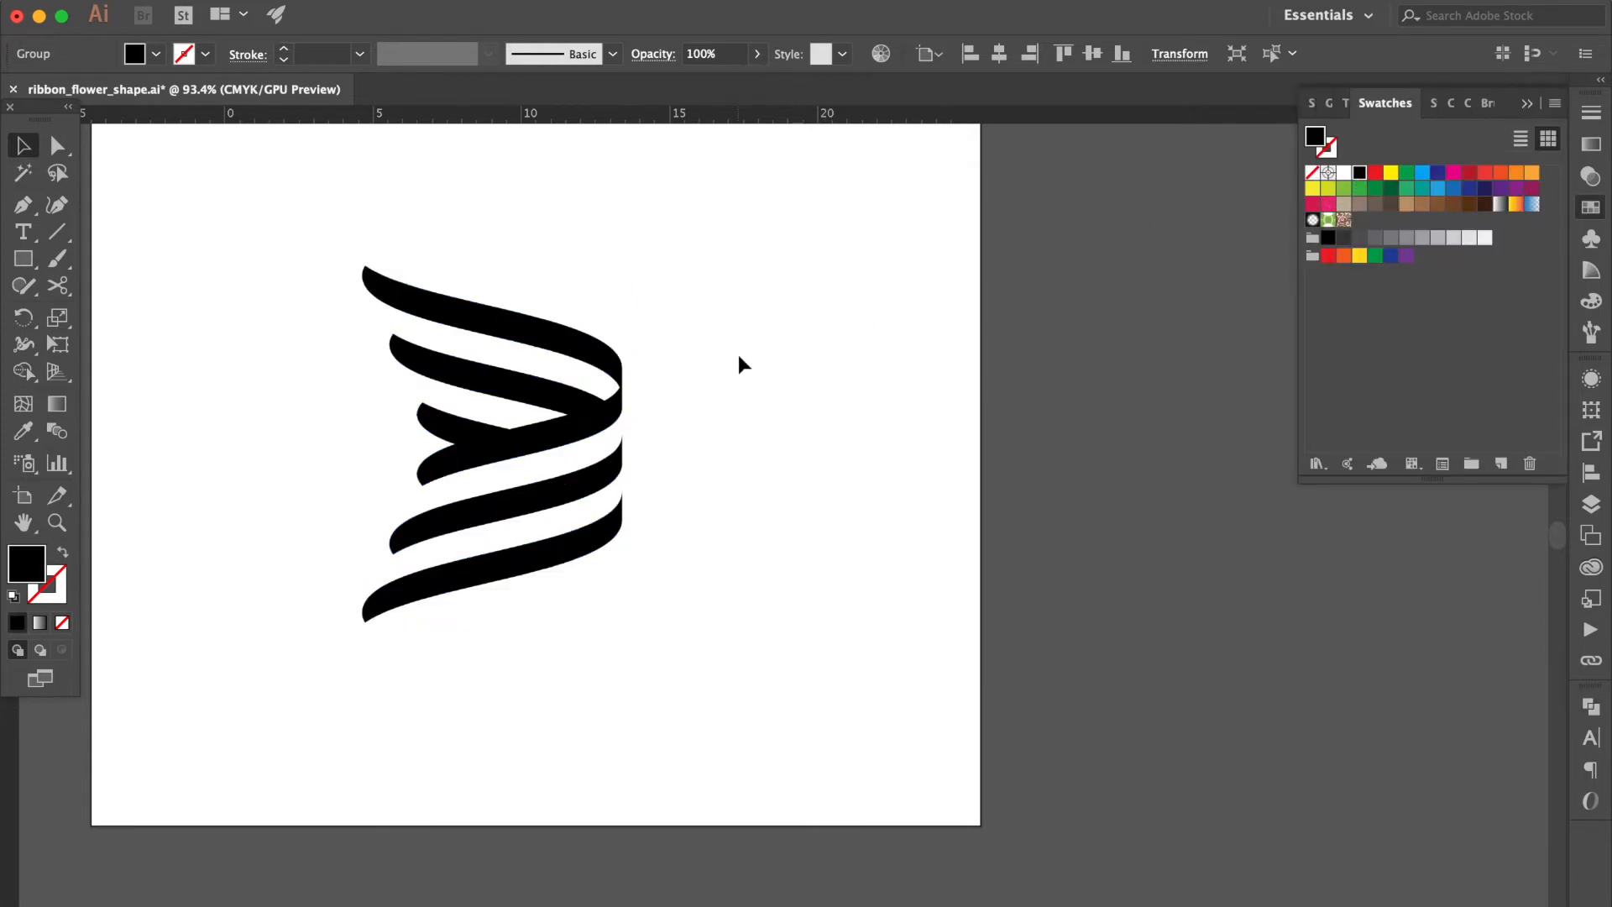
left_click(737, 351)
Shrink the ribbon shape slightly, place it against the artboard's left edge, and make a copy near the artboard's centre
scroll(737, 351, "down", 2)
scroll(737, 351, "up", 3)
scroll(737, 351, "left", 2)
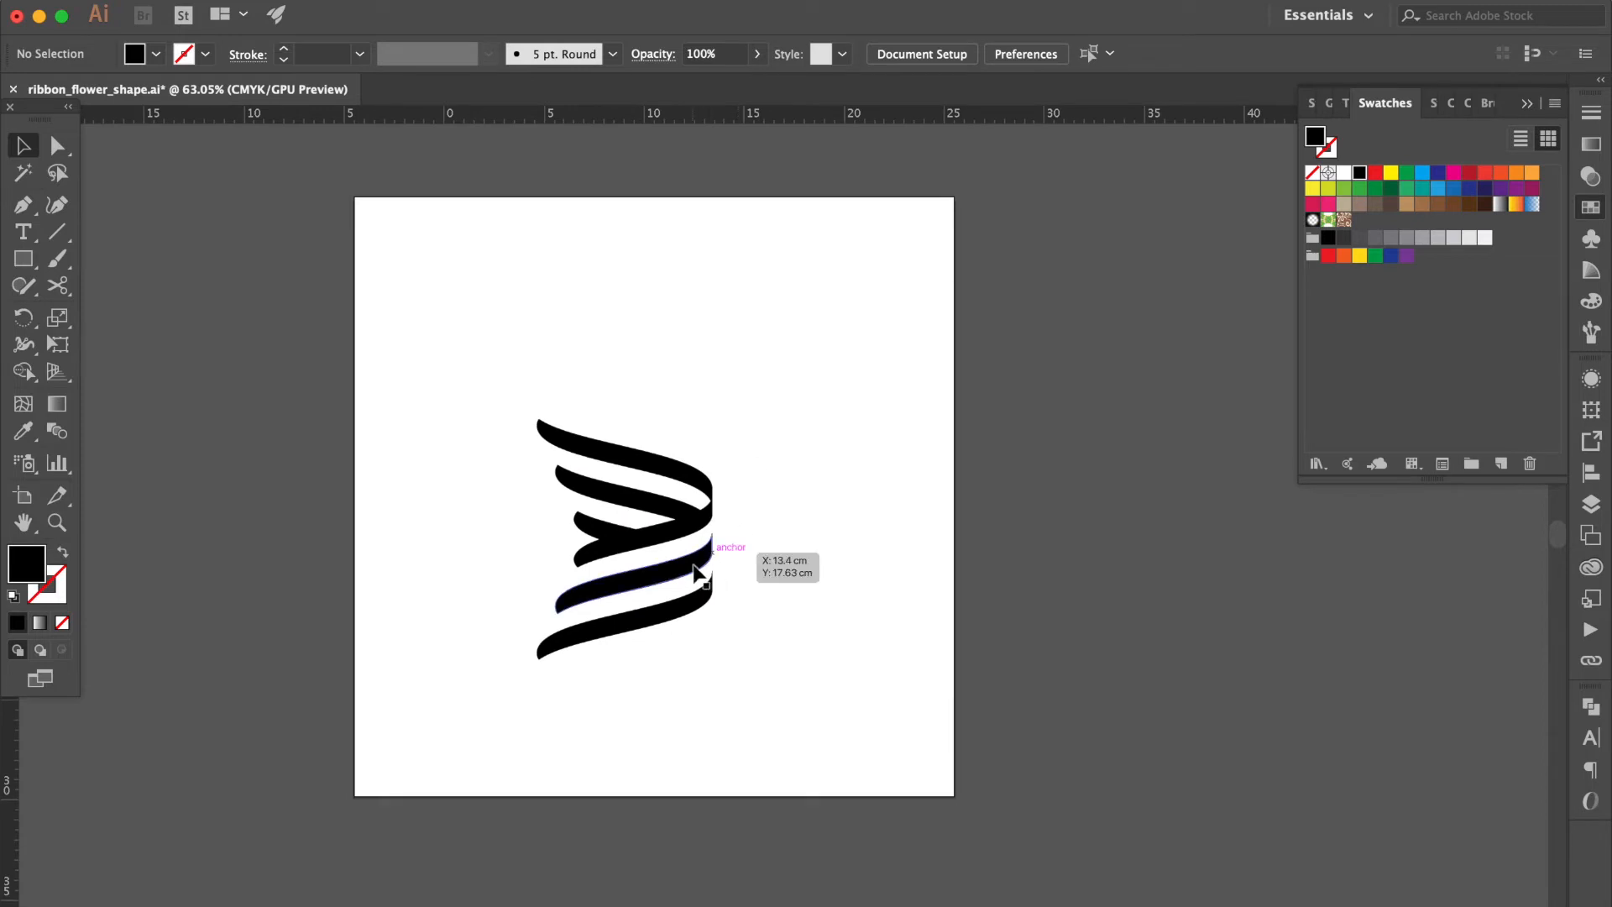
left_click_drag(700, 573, 705, 528)
Reflect the copied ribbon shape across the vertical axis so it faces the original
right_click(706, 527)
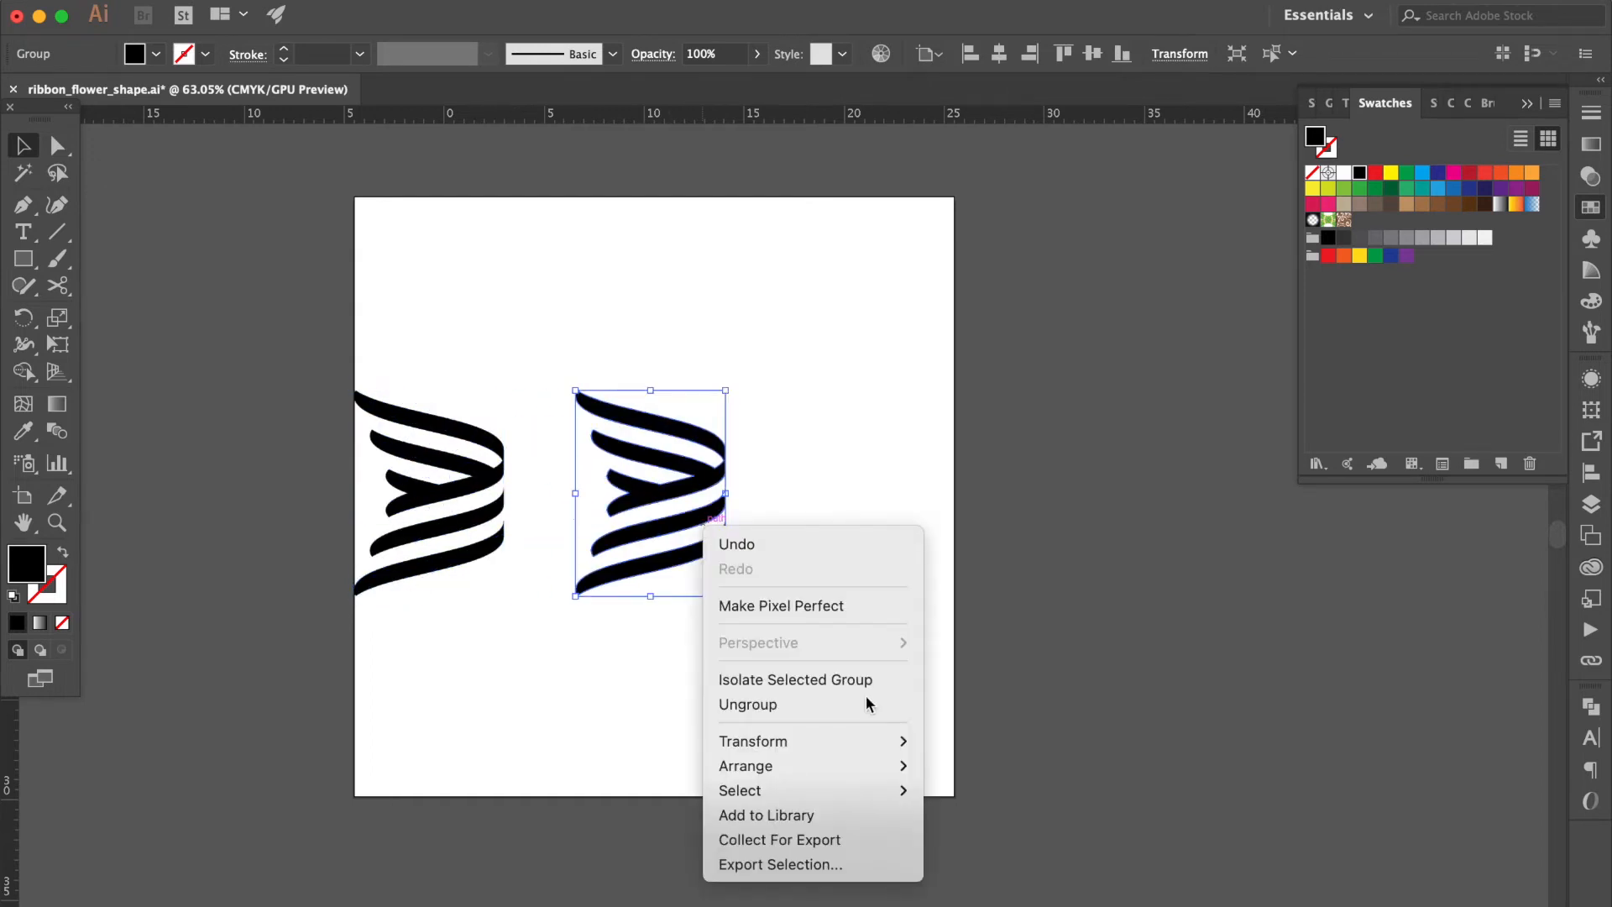
mouse_move(892, 742)
left_click(1008, 827)
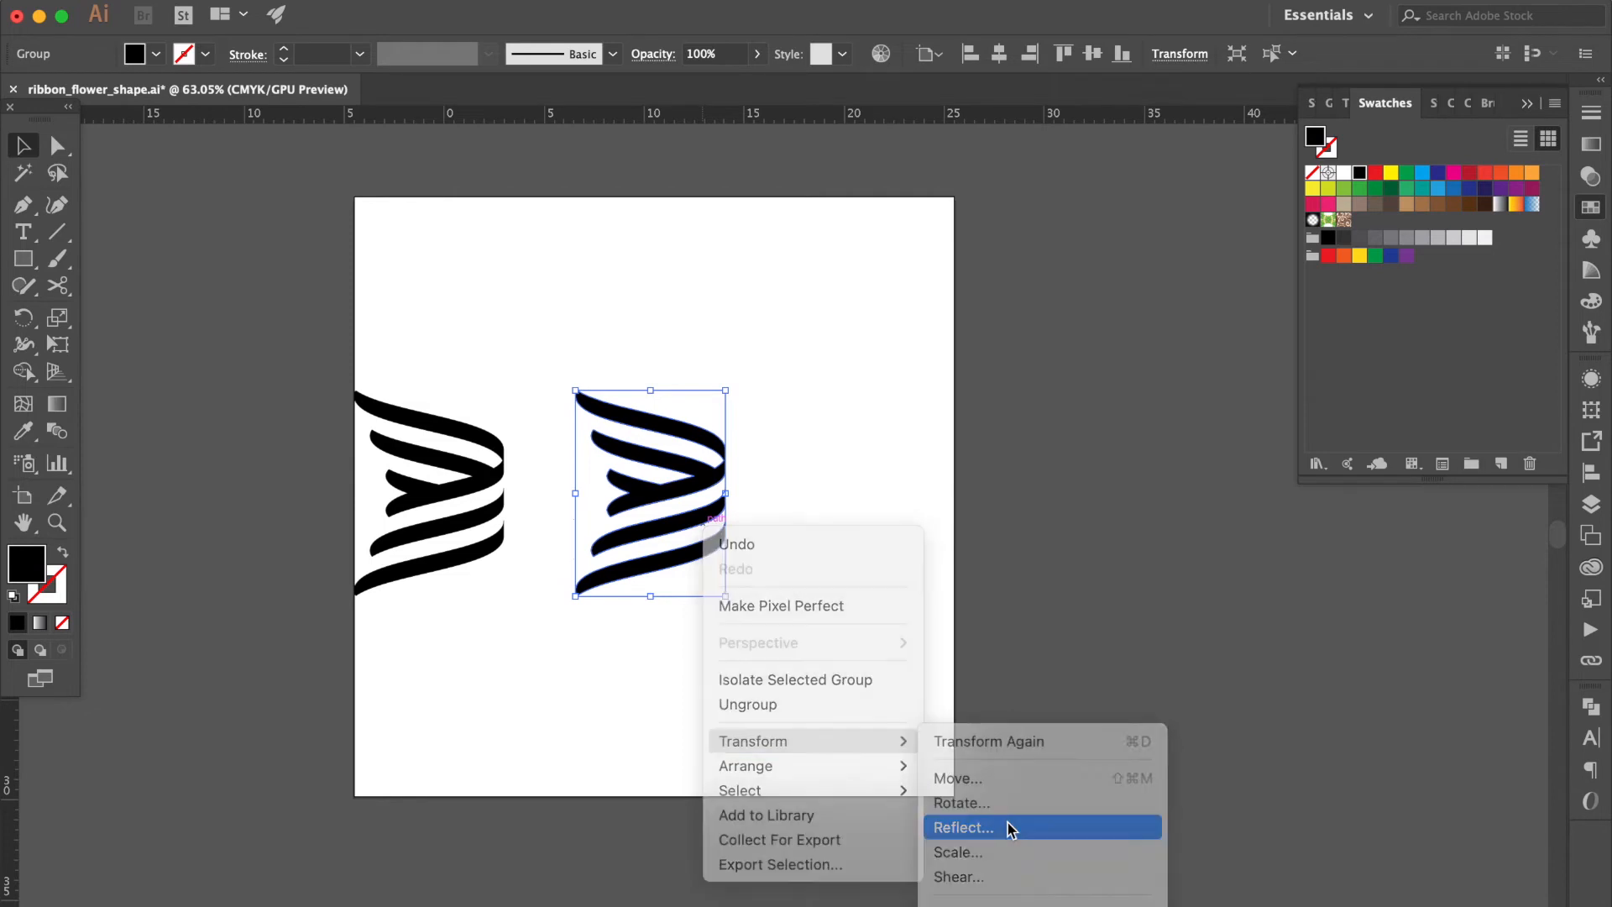
left_click(1068, 532)
key("Return")
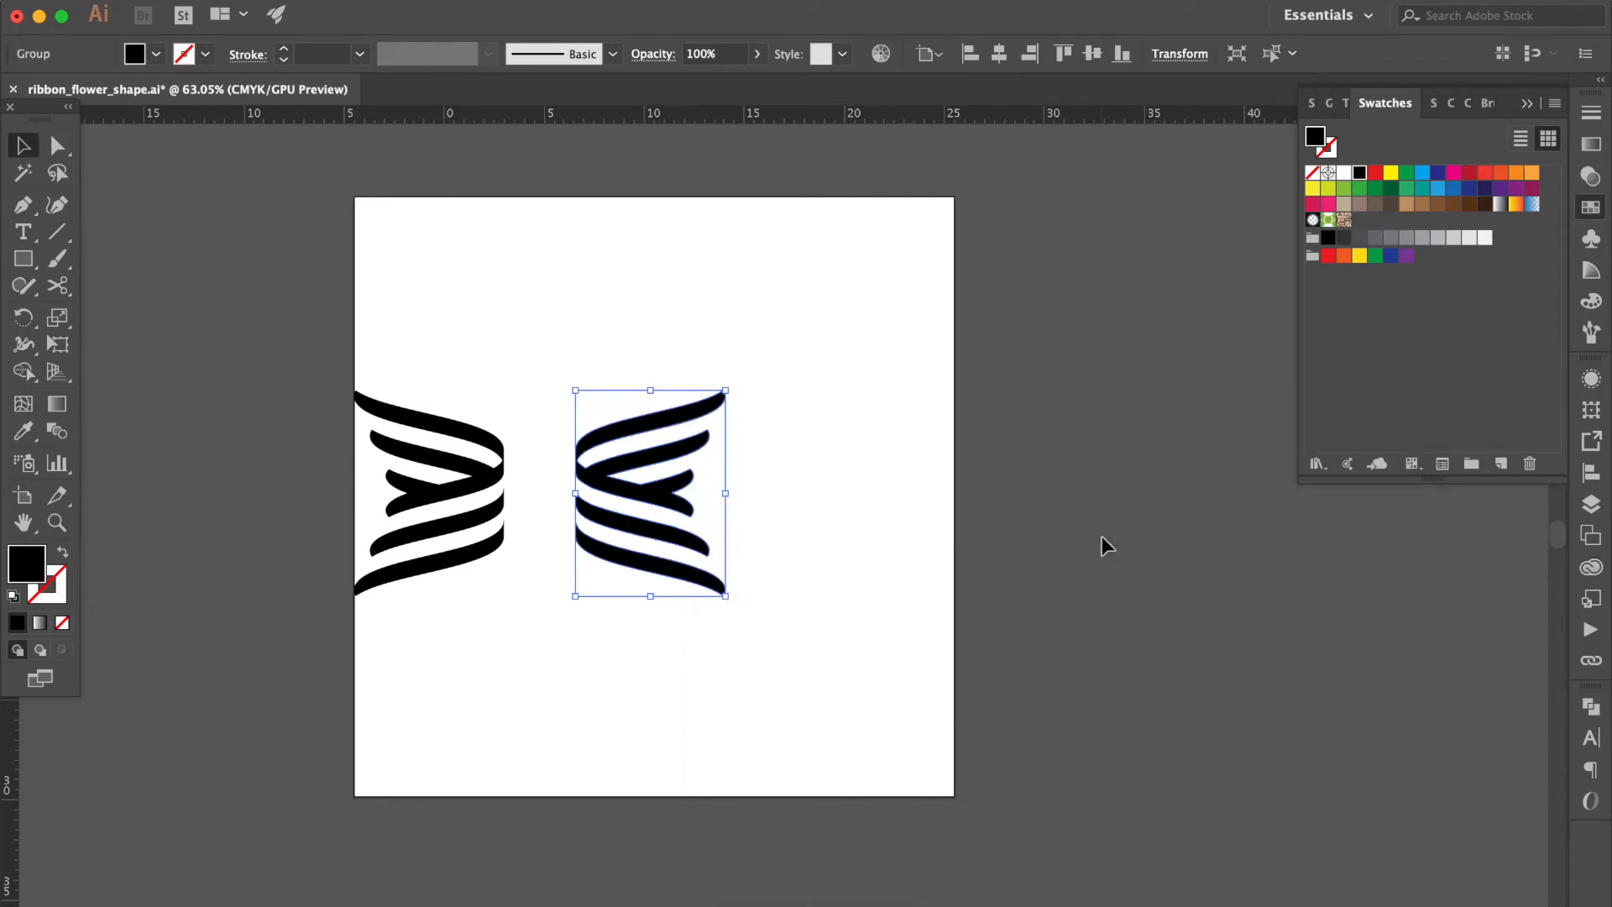
Position the two facing ribbon shapes slightly inside the artboard's left and right edges and group them
left_click(1591, 473)
left_click(1399, 427)
left_click_drag(882, 501, 854, 501)
left_click_drag(486, 487, 531, 489)
left_click_drag(461, 364, 873, 642)
key("super+g")
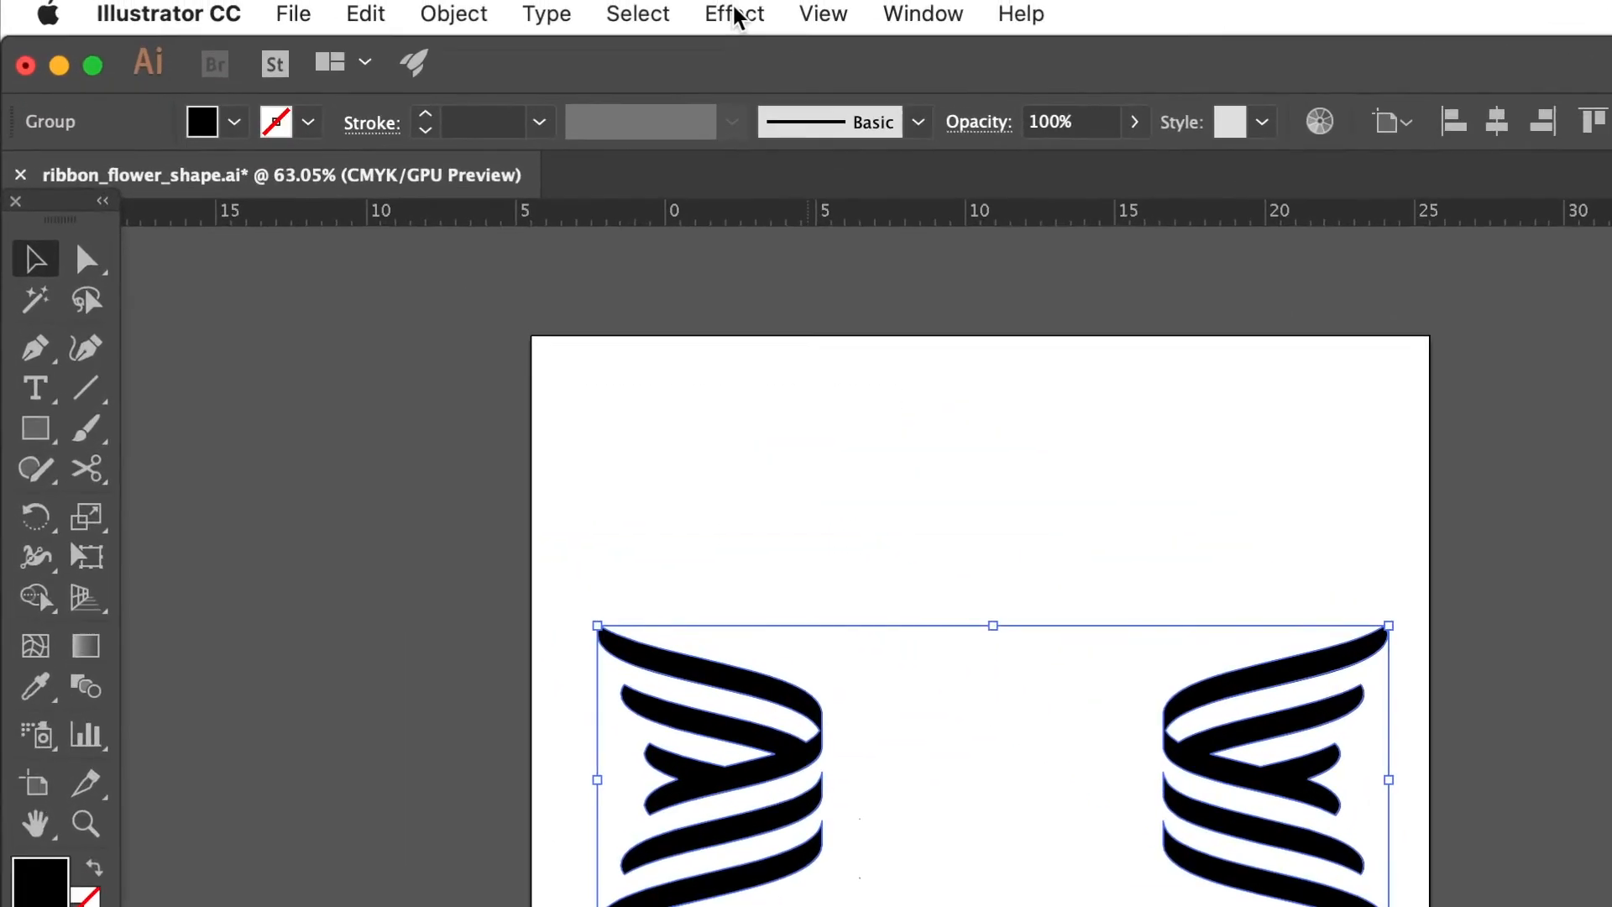
Apply a Transform effect to the grouped ribbons with a 60° rotation and 2 copies to form a six-petal ring
left_click(735, 18)
mouse_move(971, 402)
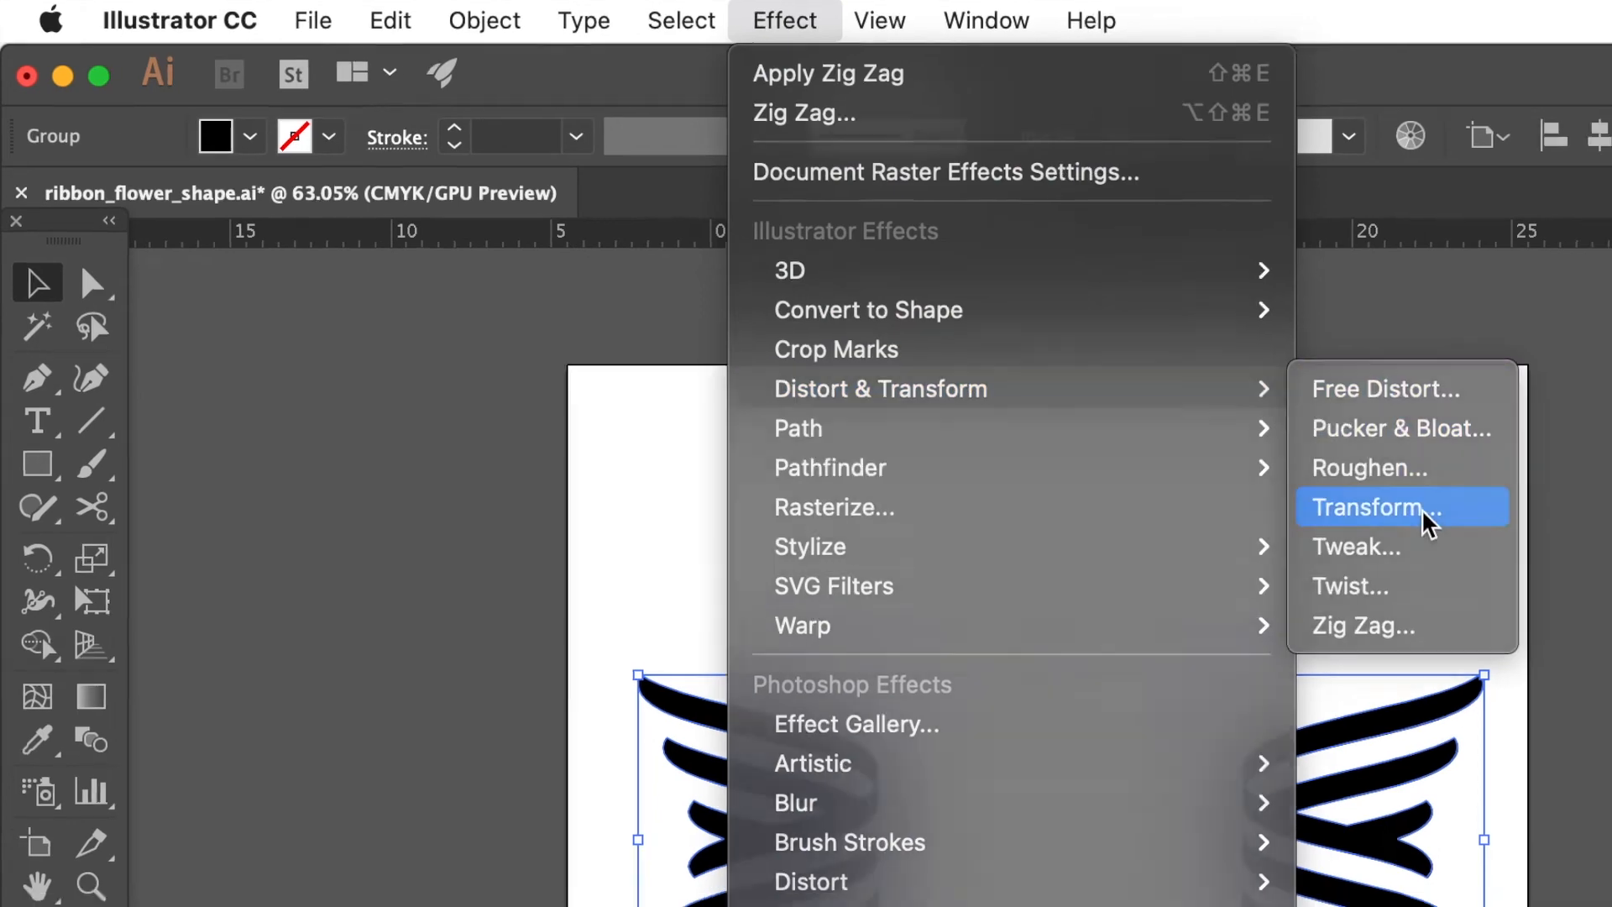
left_click(1424, 516)
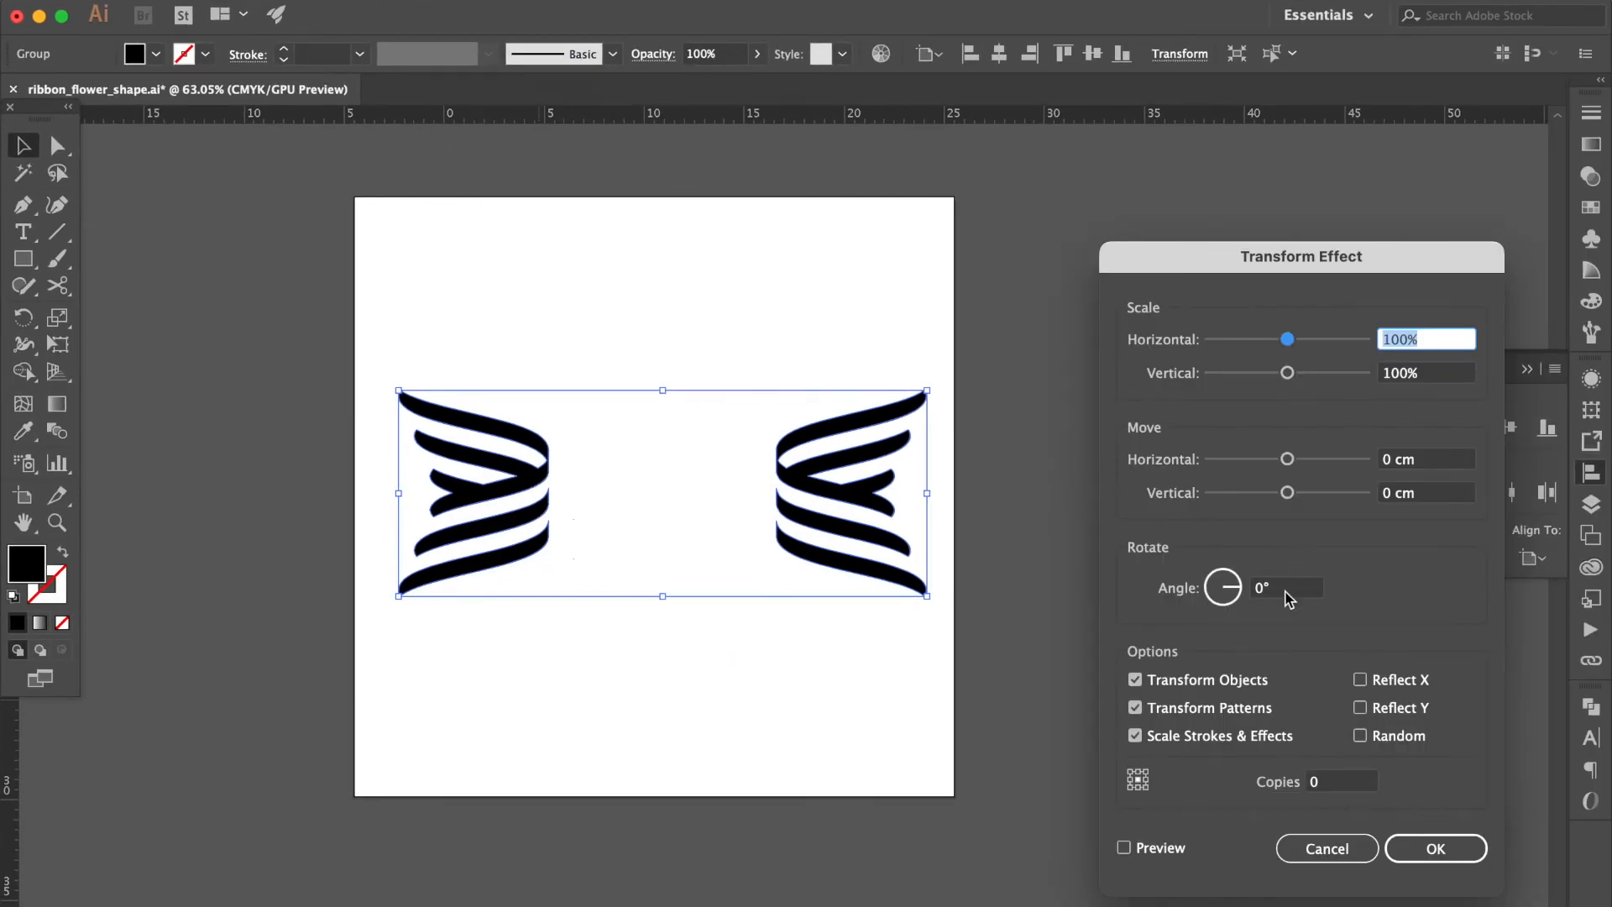
left_click(1286, 593)
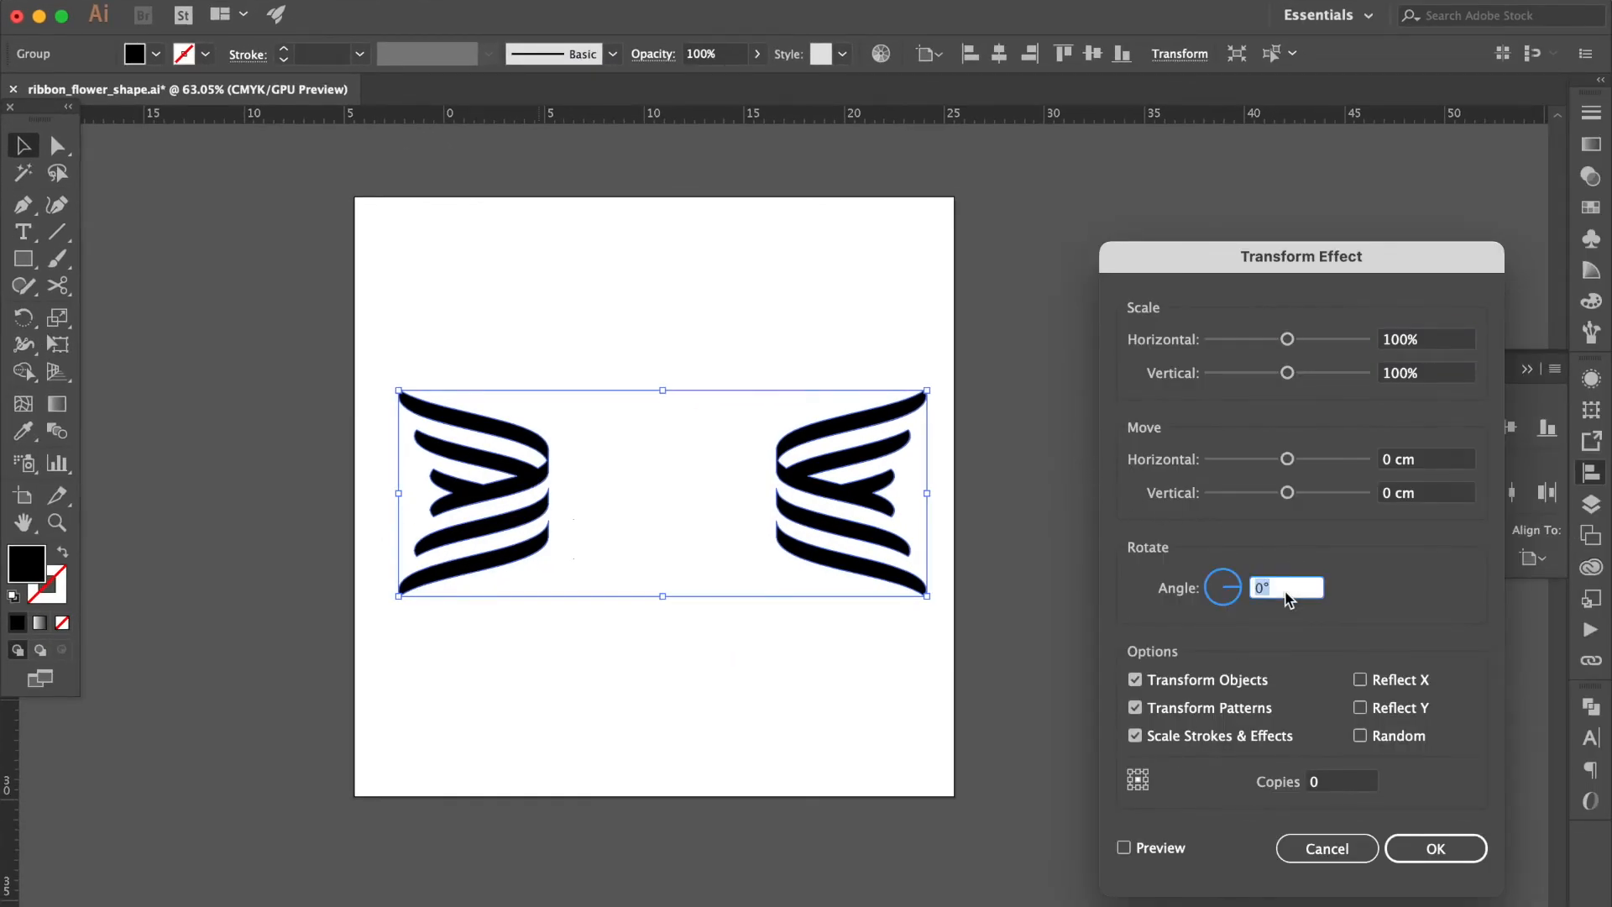
type("60")
left_click(1153, 852)
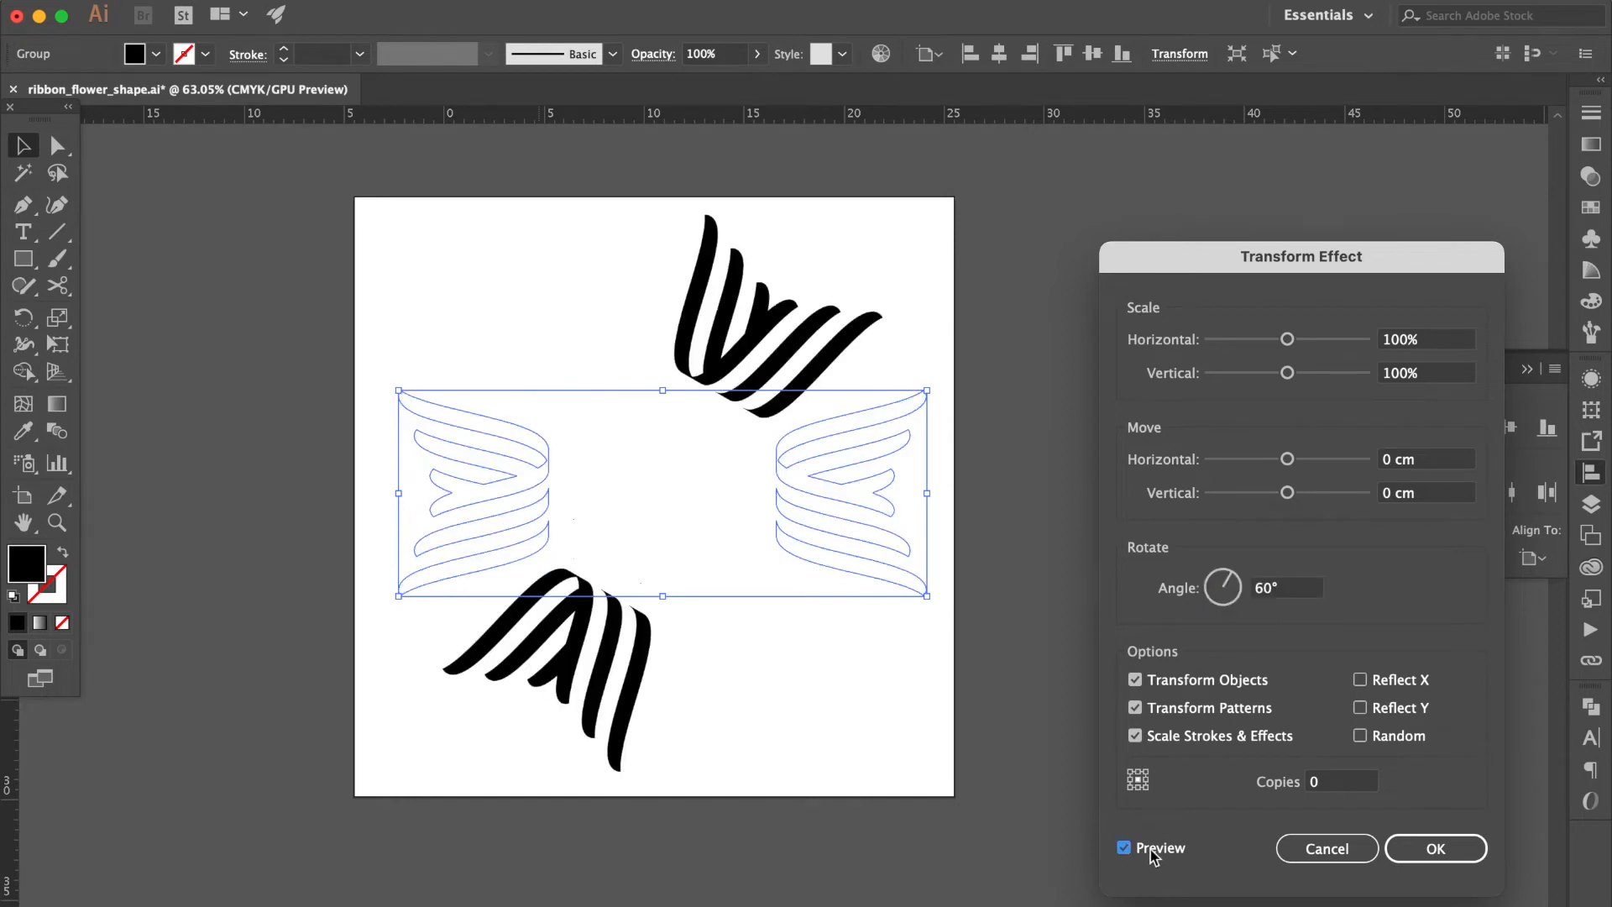
left_click(1332, 788)
key("Up")
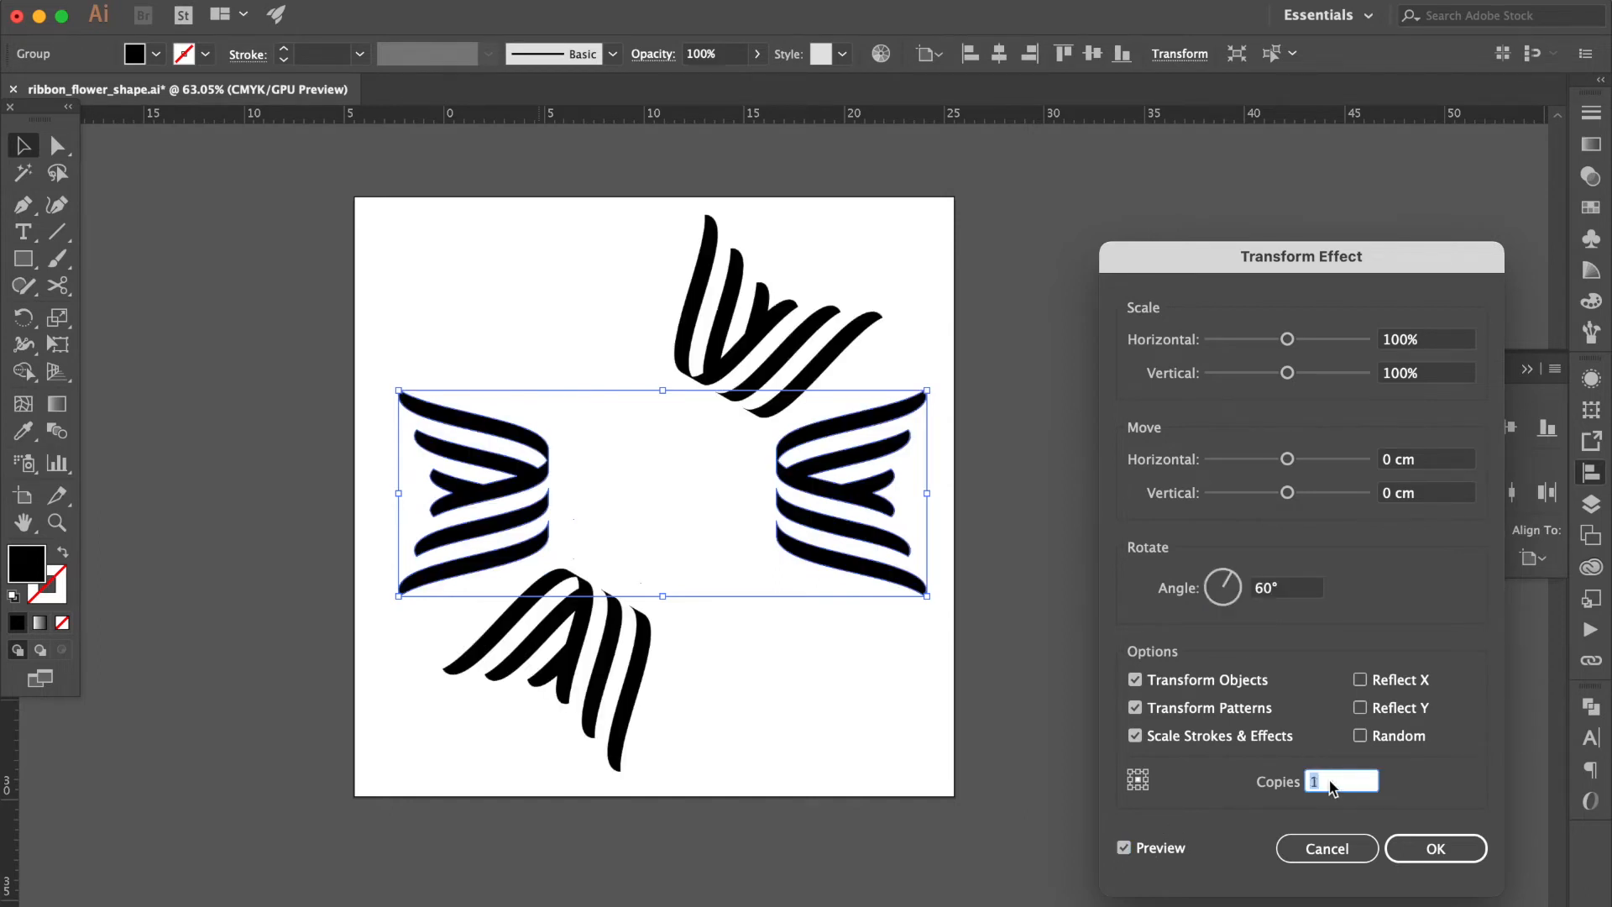
key("Up")
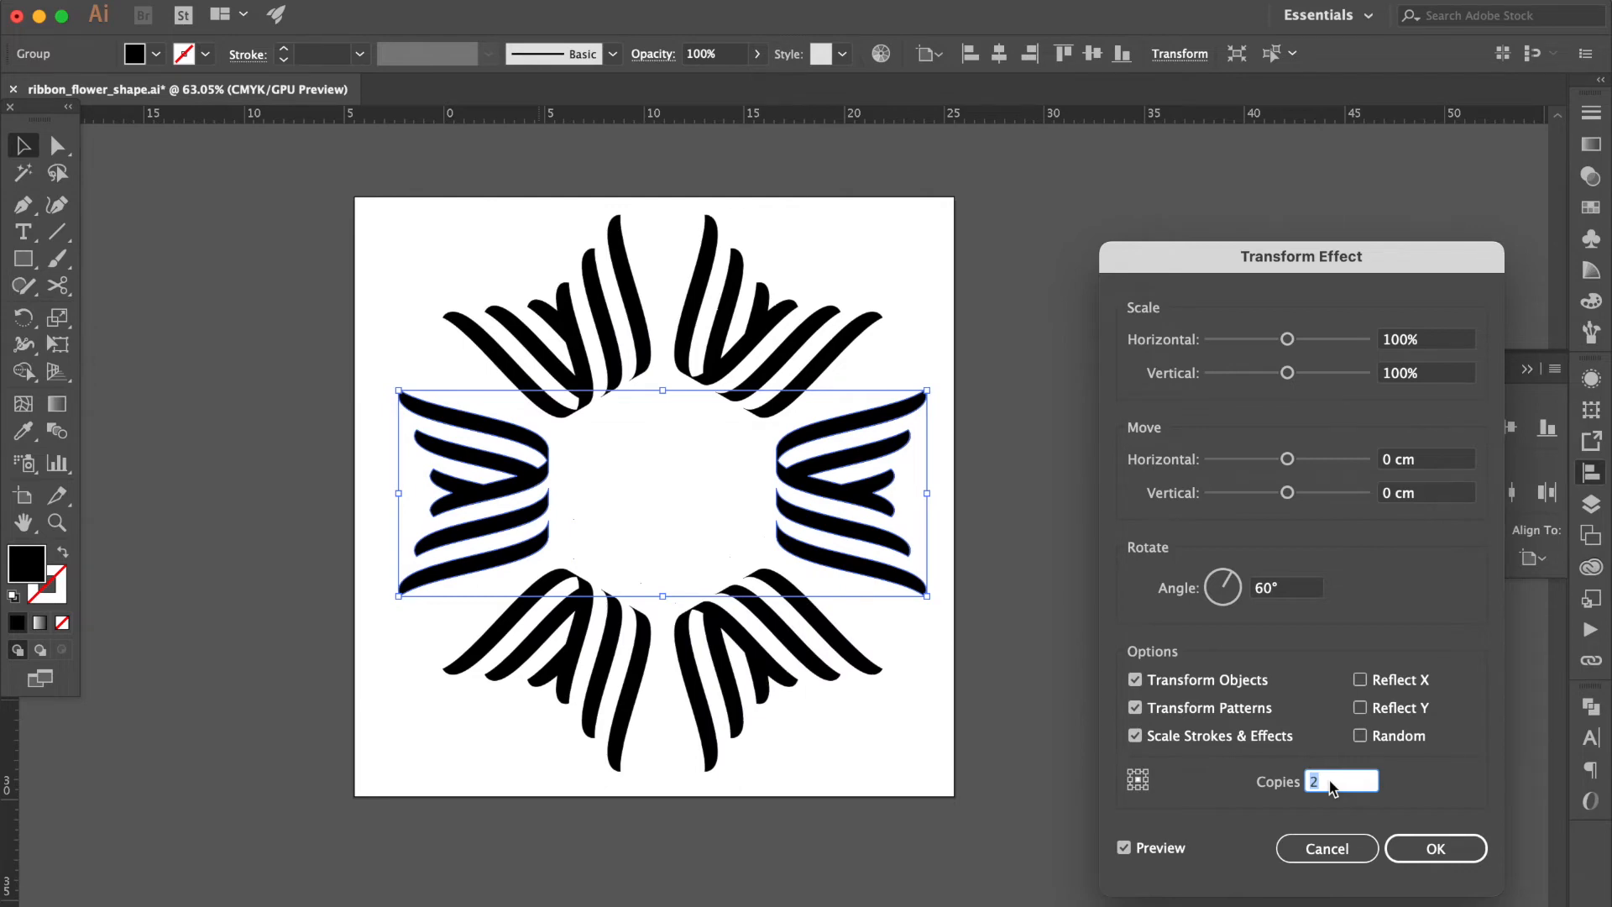
key("Return")
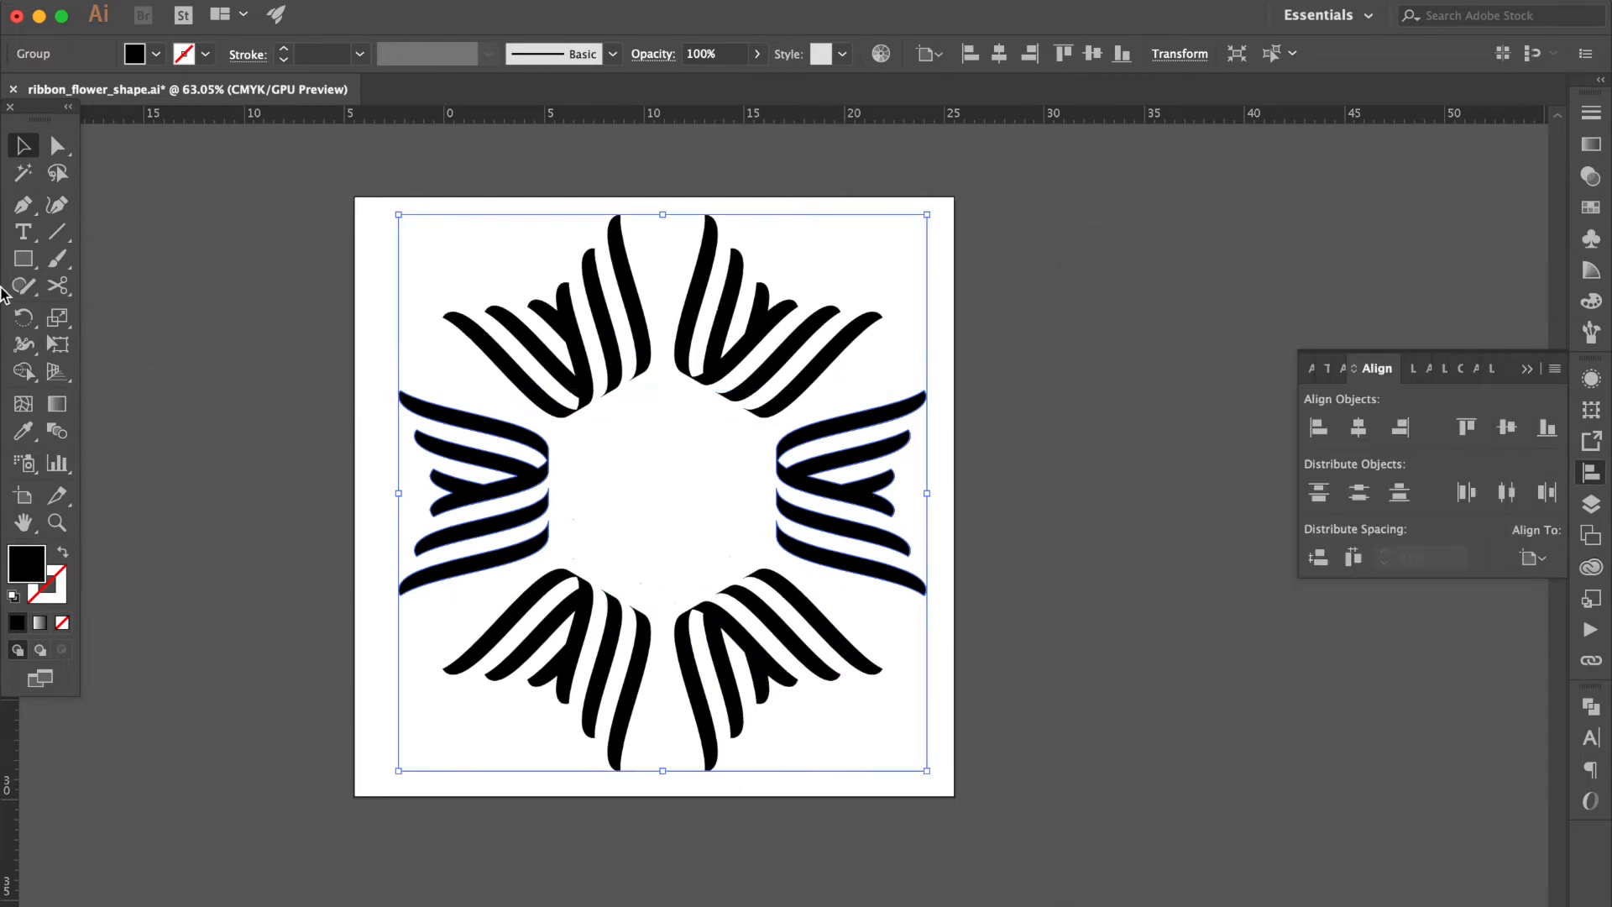
Create a six-sided polygon with a radius of 1.7639 cm beside the artboard
left_click(24, 259)
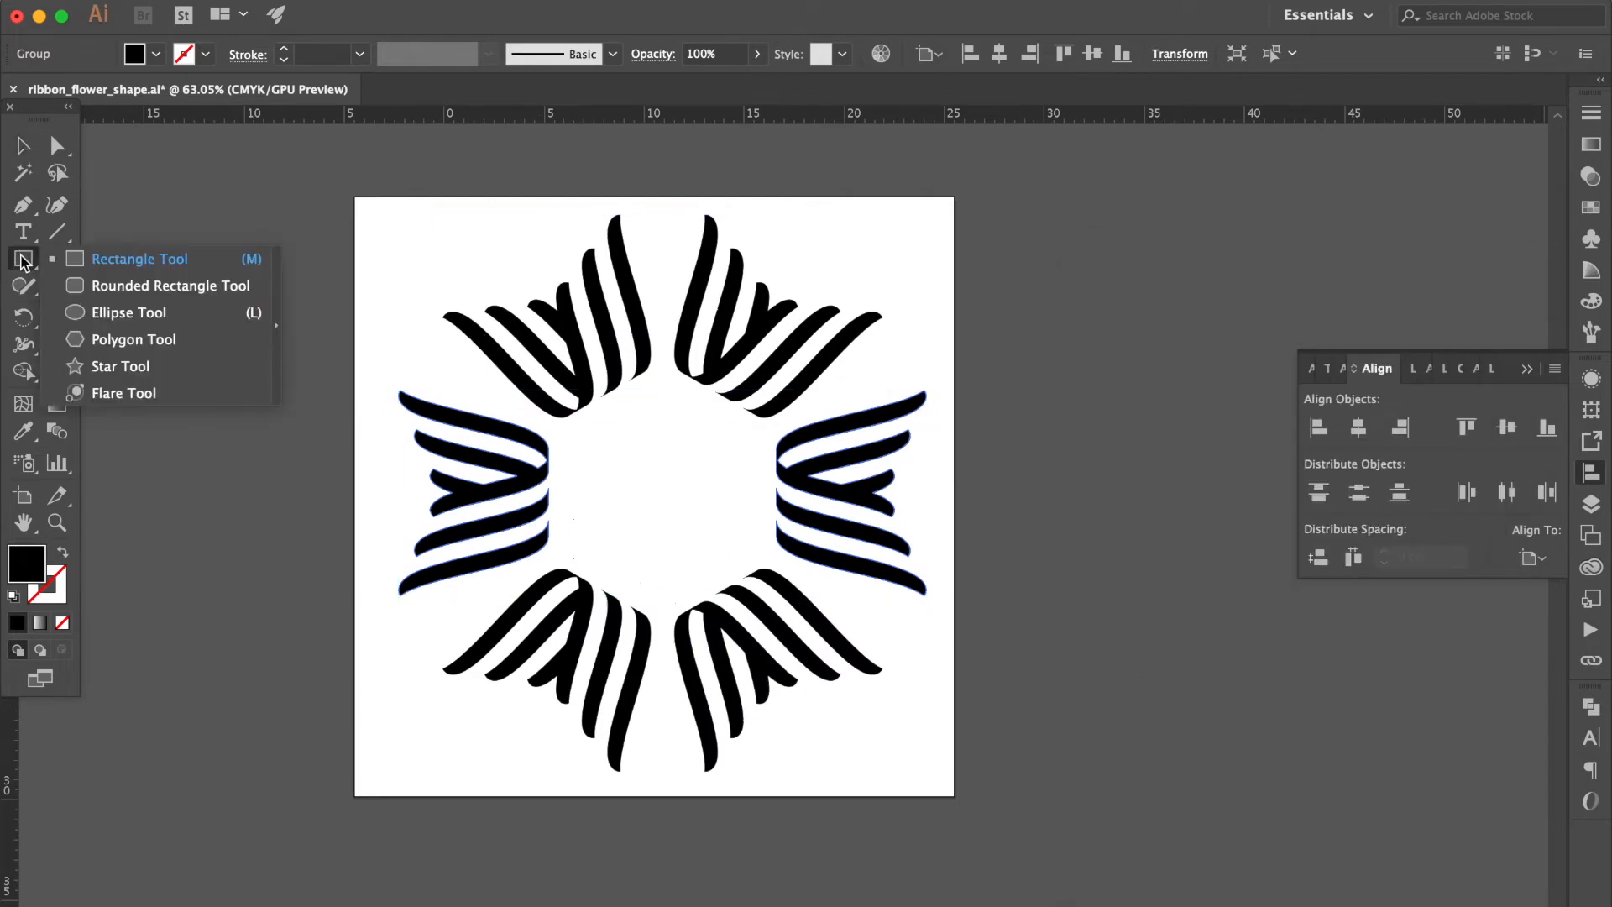
left_click(122, 344)
left_click(487, 351)
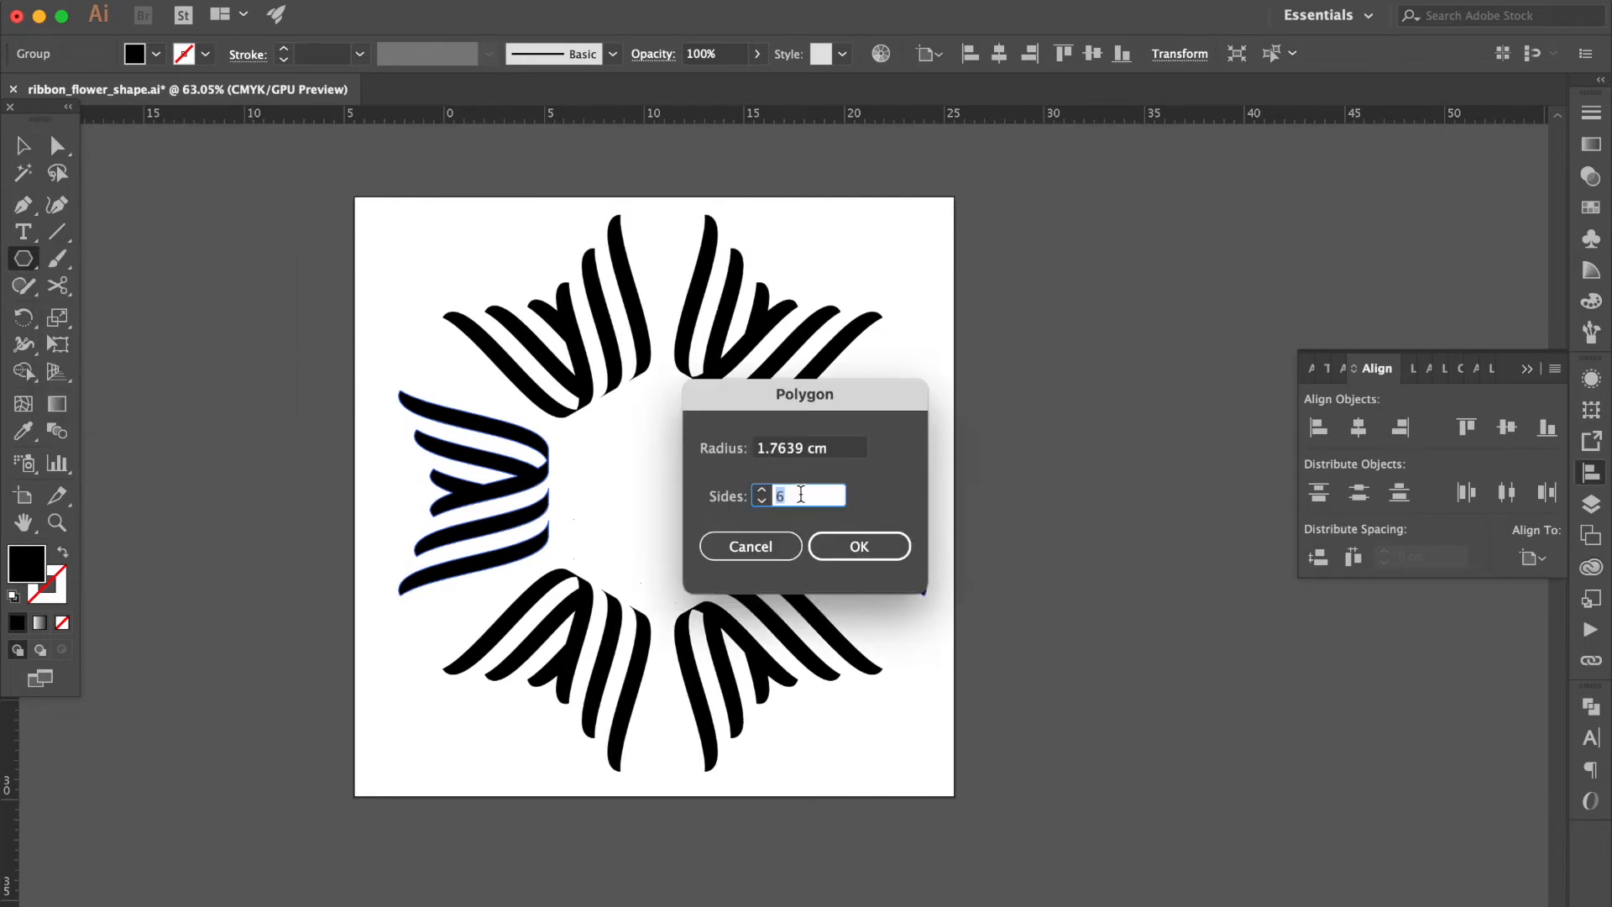
left_click(831, 537)
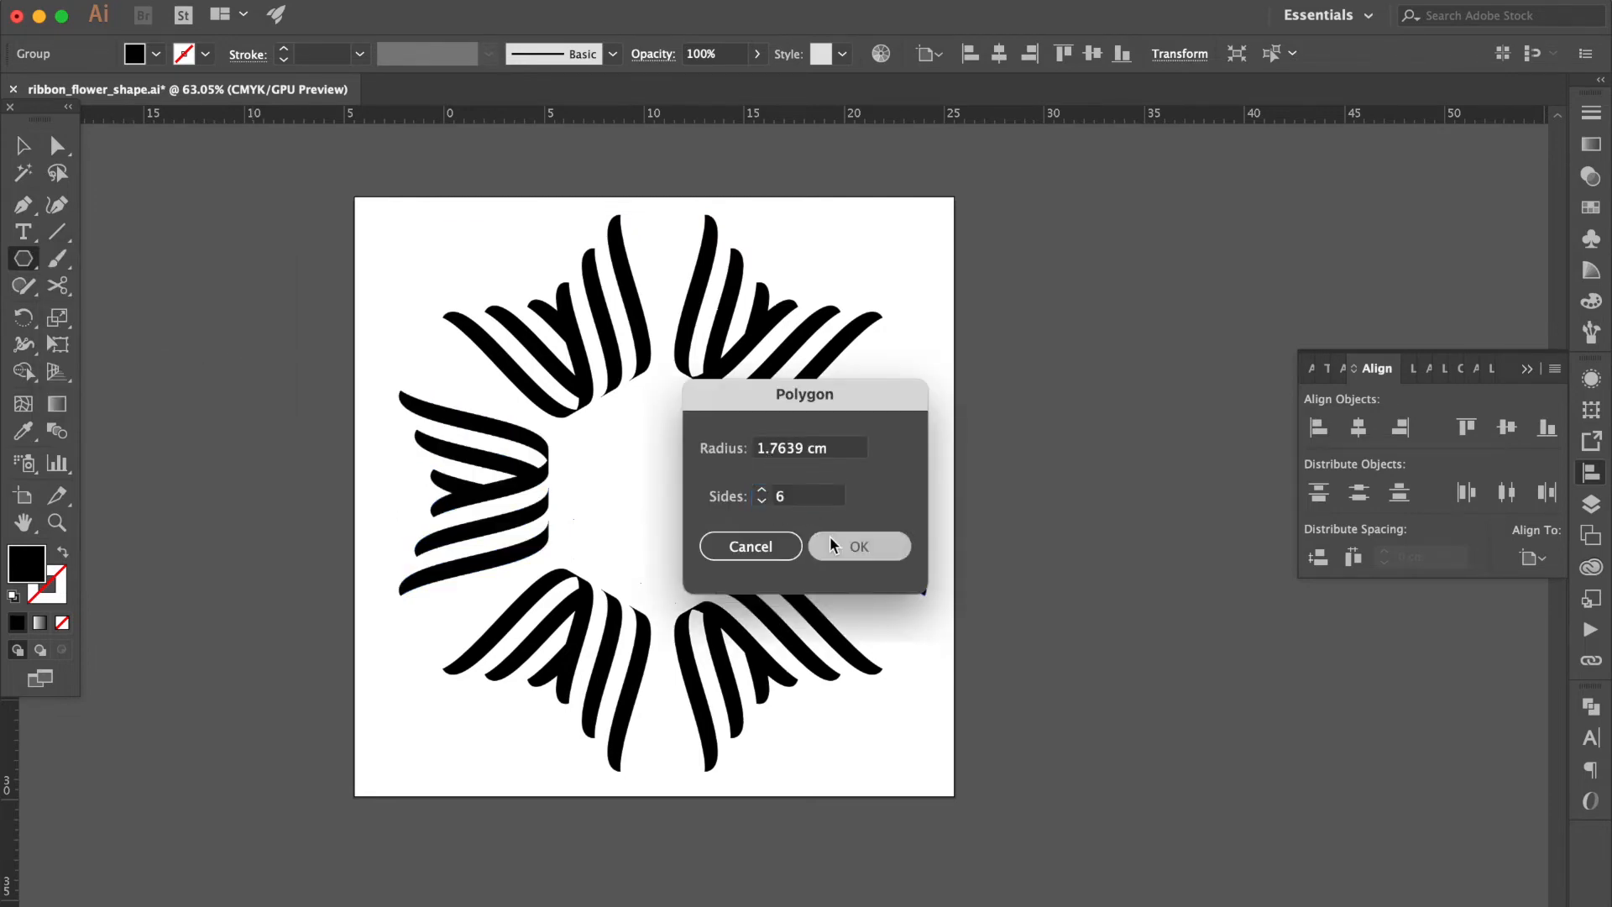
left_click(20, 144)
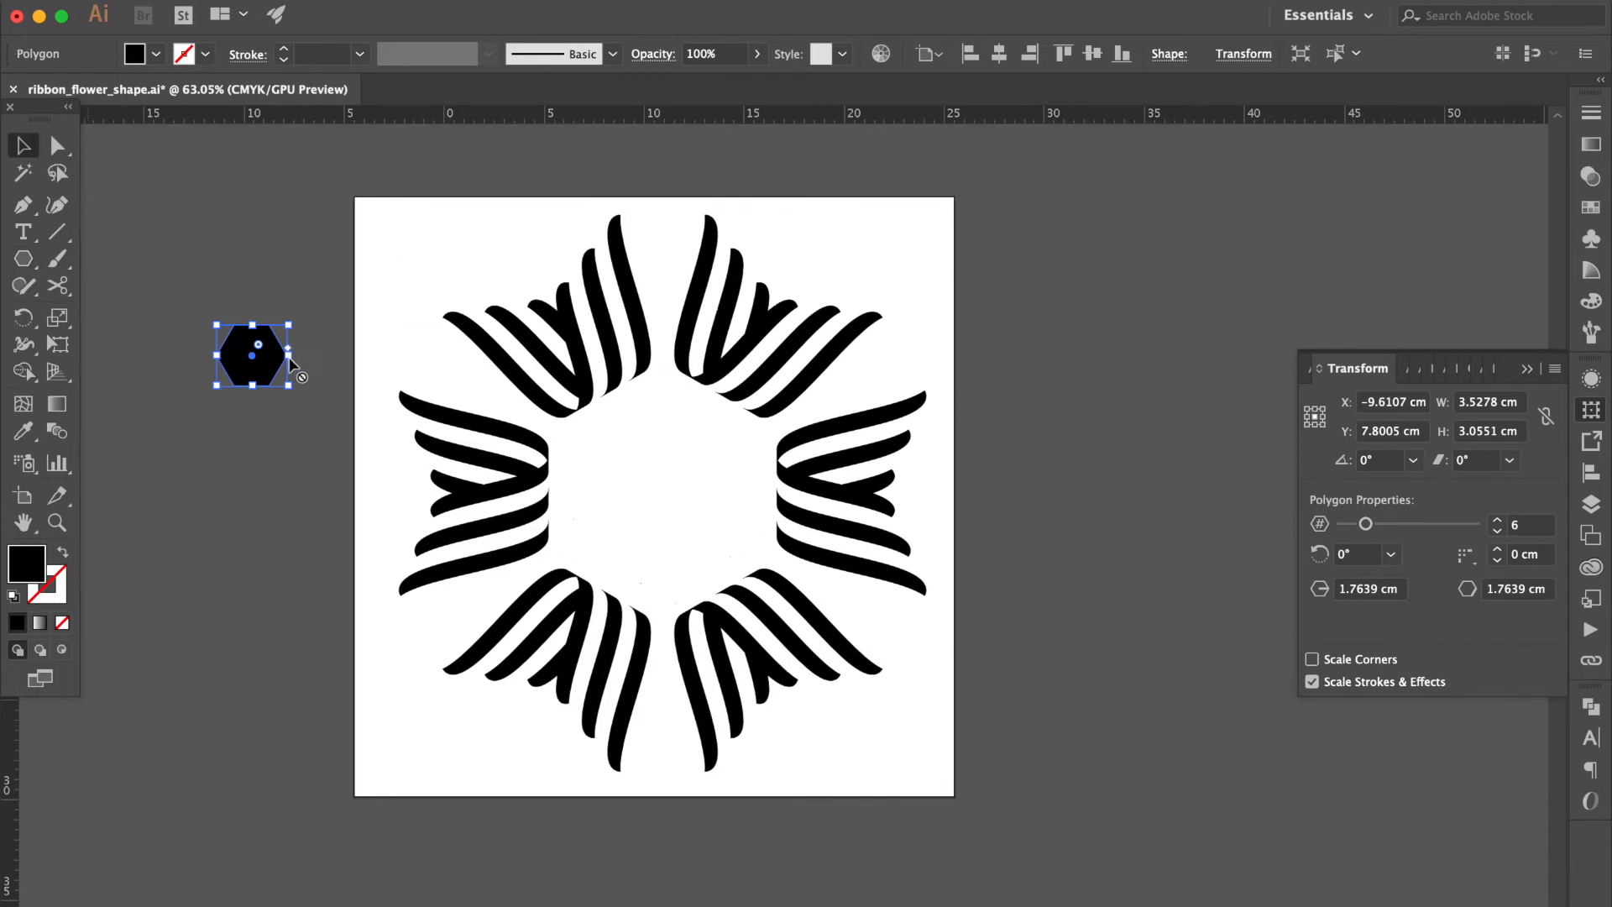
Enlarge the hexagon to about 12.85 cm wide over the upper ribbons and give it a black stroke with no fill
left_click_drag(295, 356, 472, 373)
left_click_drag(375, 340, 713, 341)
left_click(64, 554)
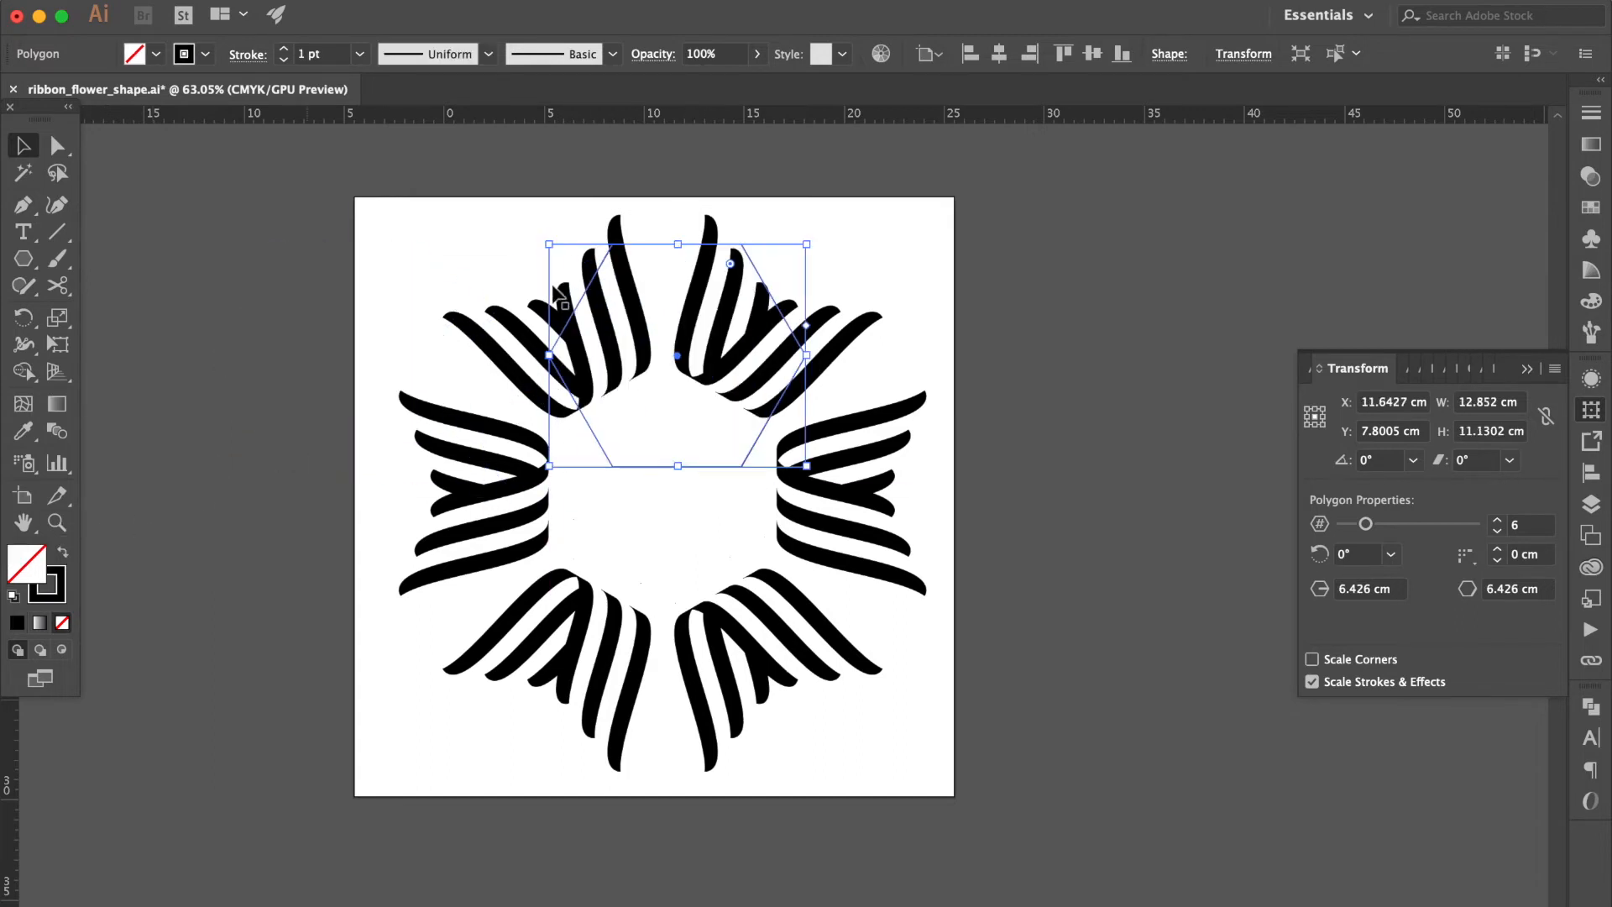
Scale the hexagon proportionally to about 27.95 cm high so it spans the ribbon ring, and rotate it 90°
left_click_drag(678, 466, 712, 769)
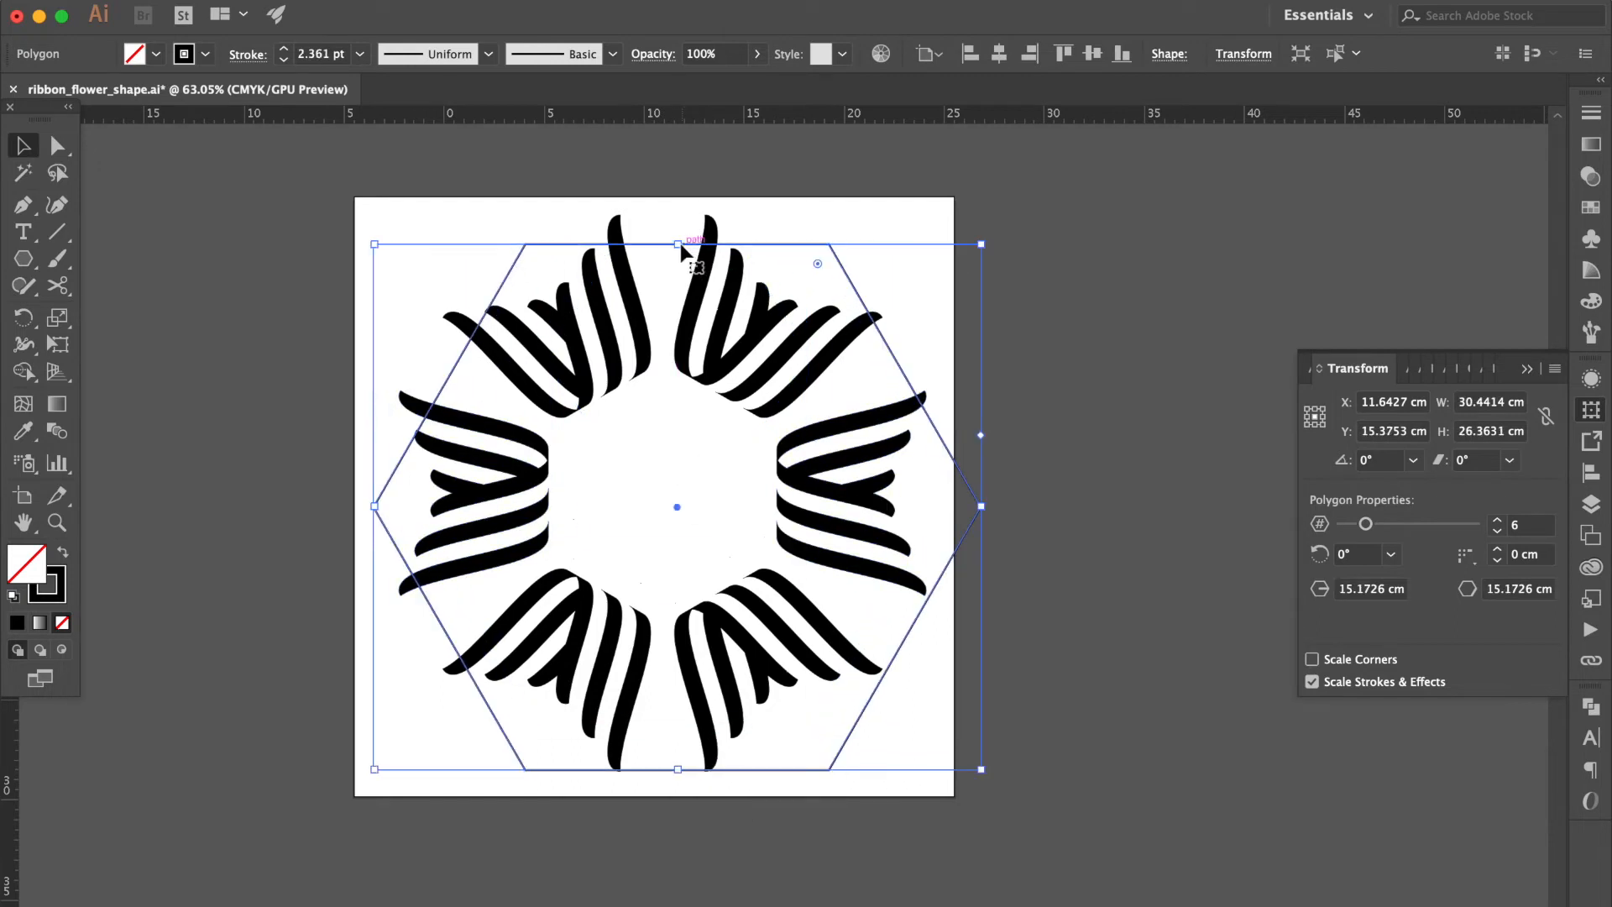
left_click_drag(677, 245, 678, 212)
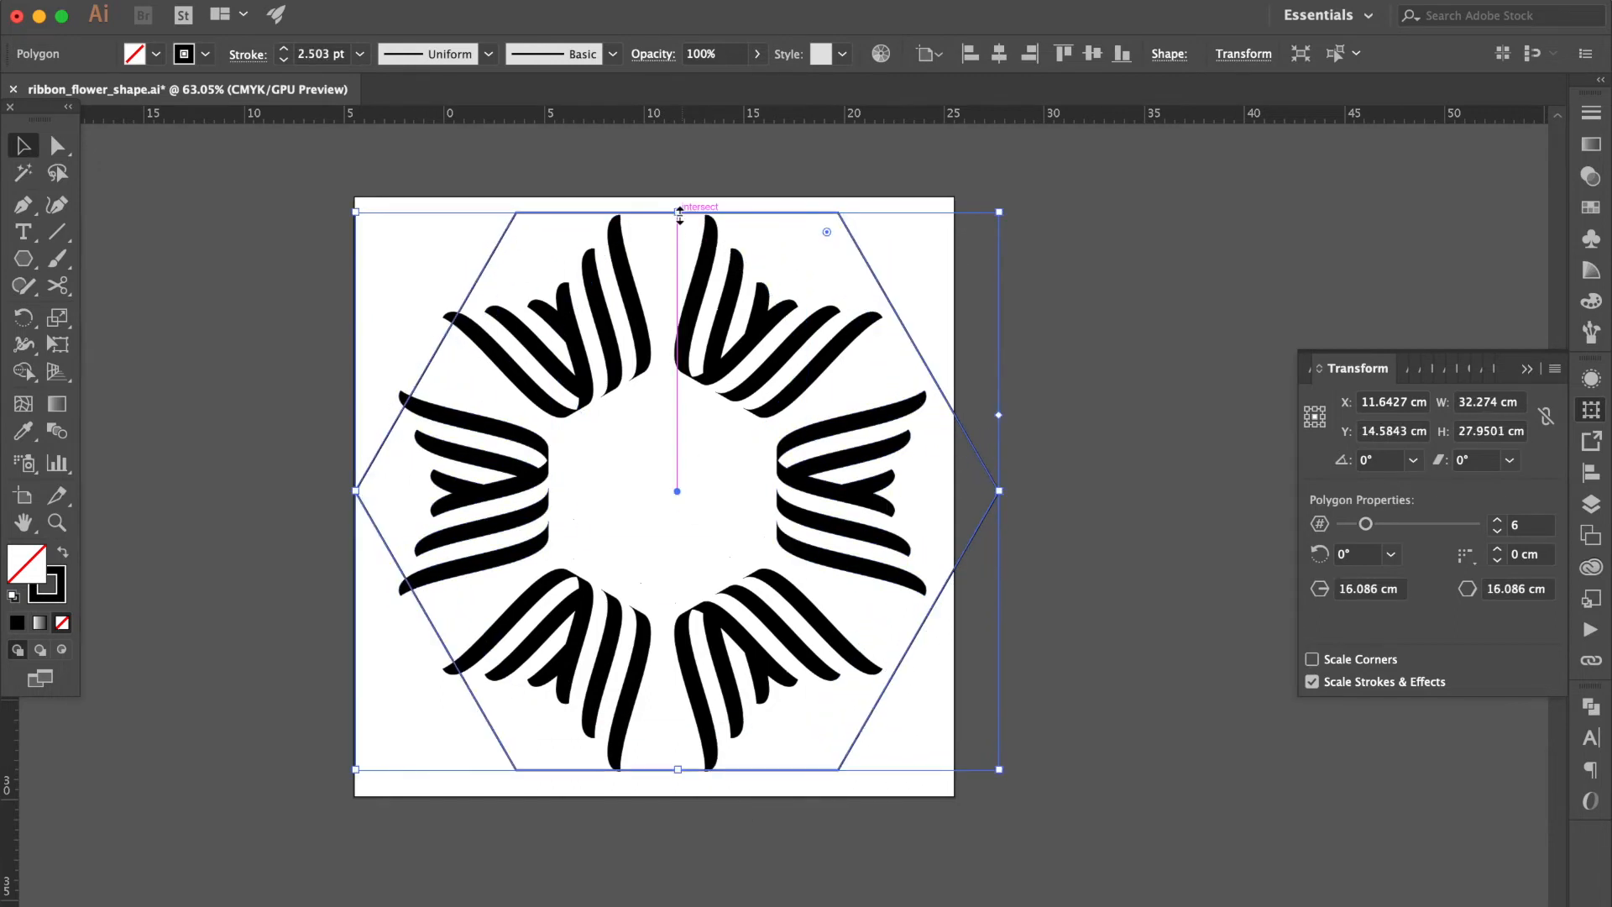
right_click(678, 215)
mouse_move(849, 568)
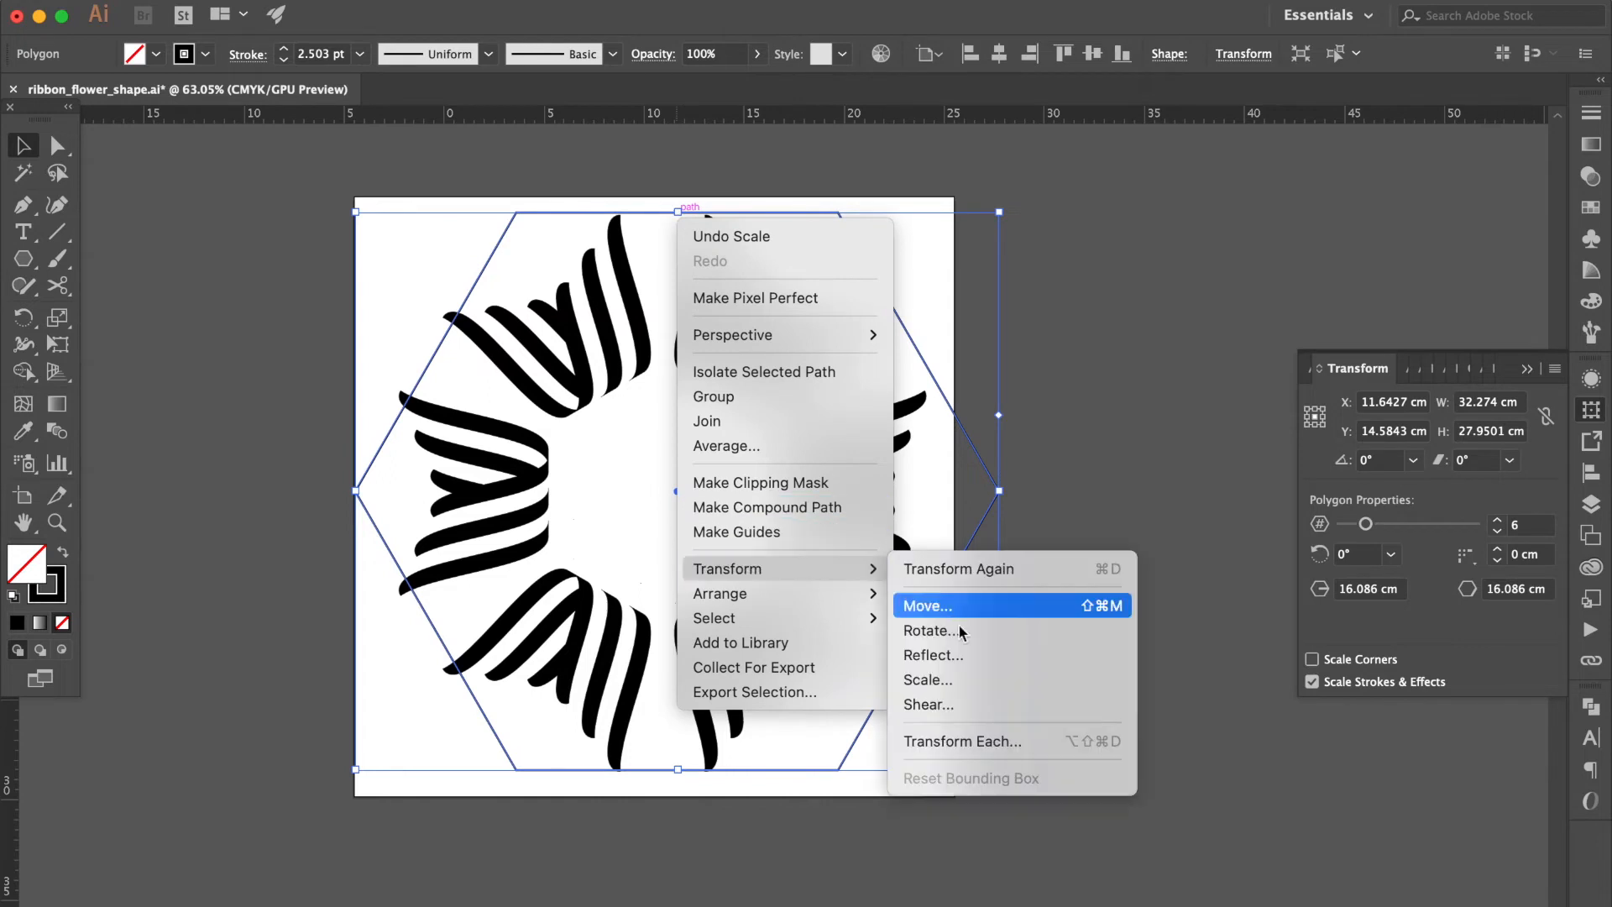
left_click(965, 632)
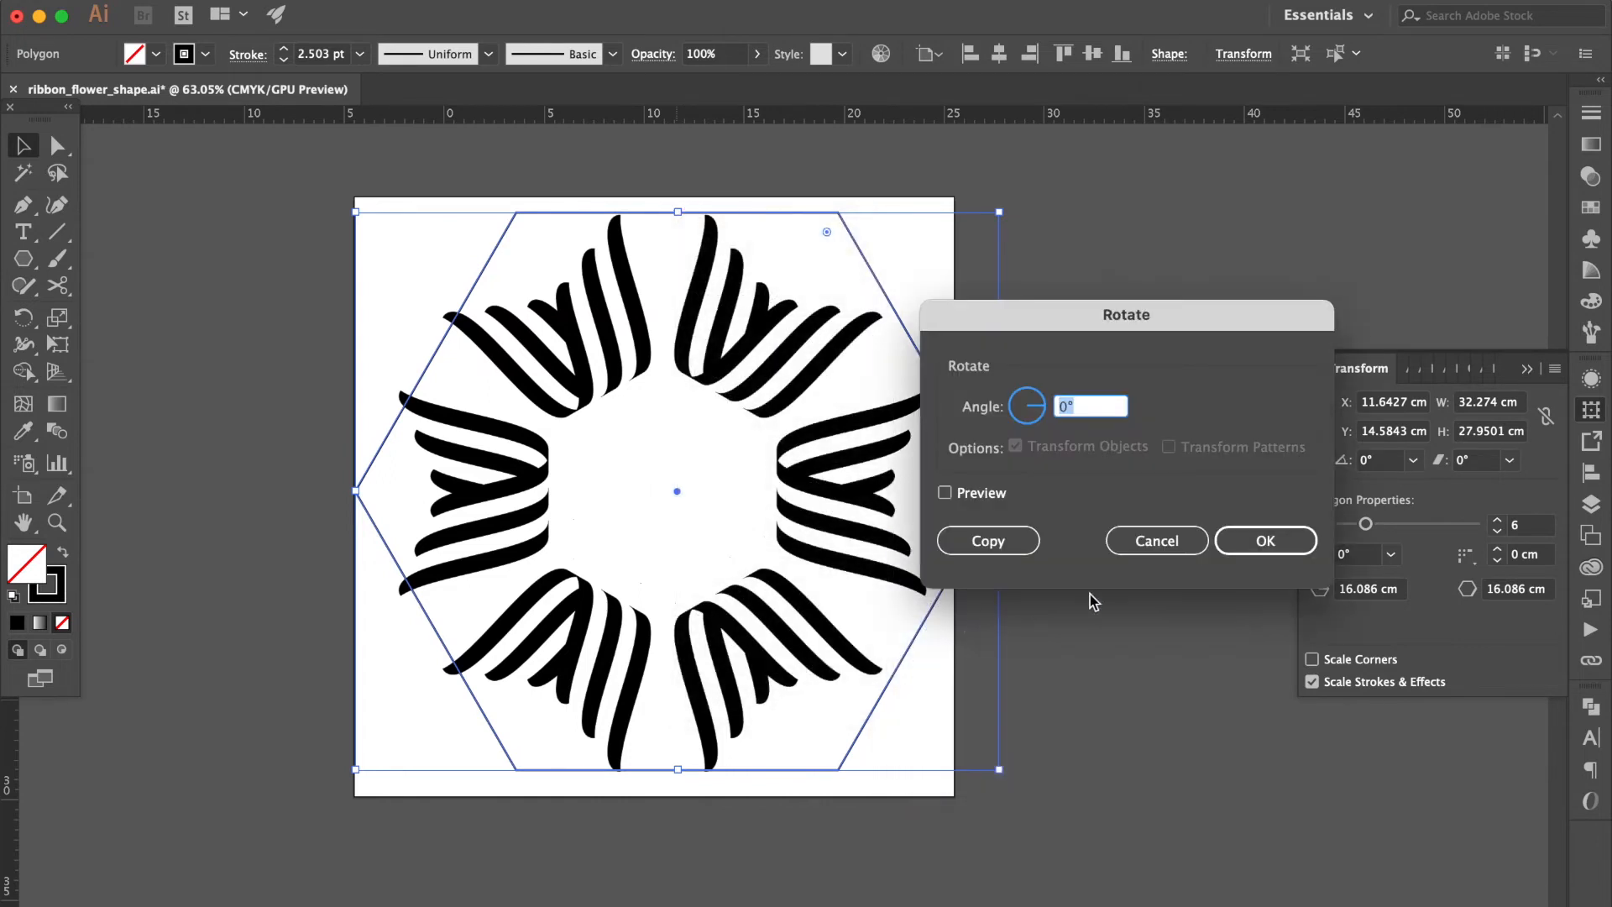
type("90")
key("Return")
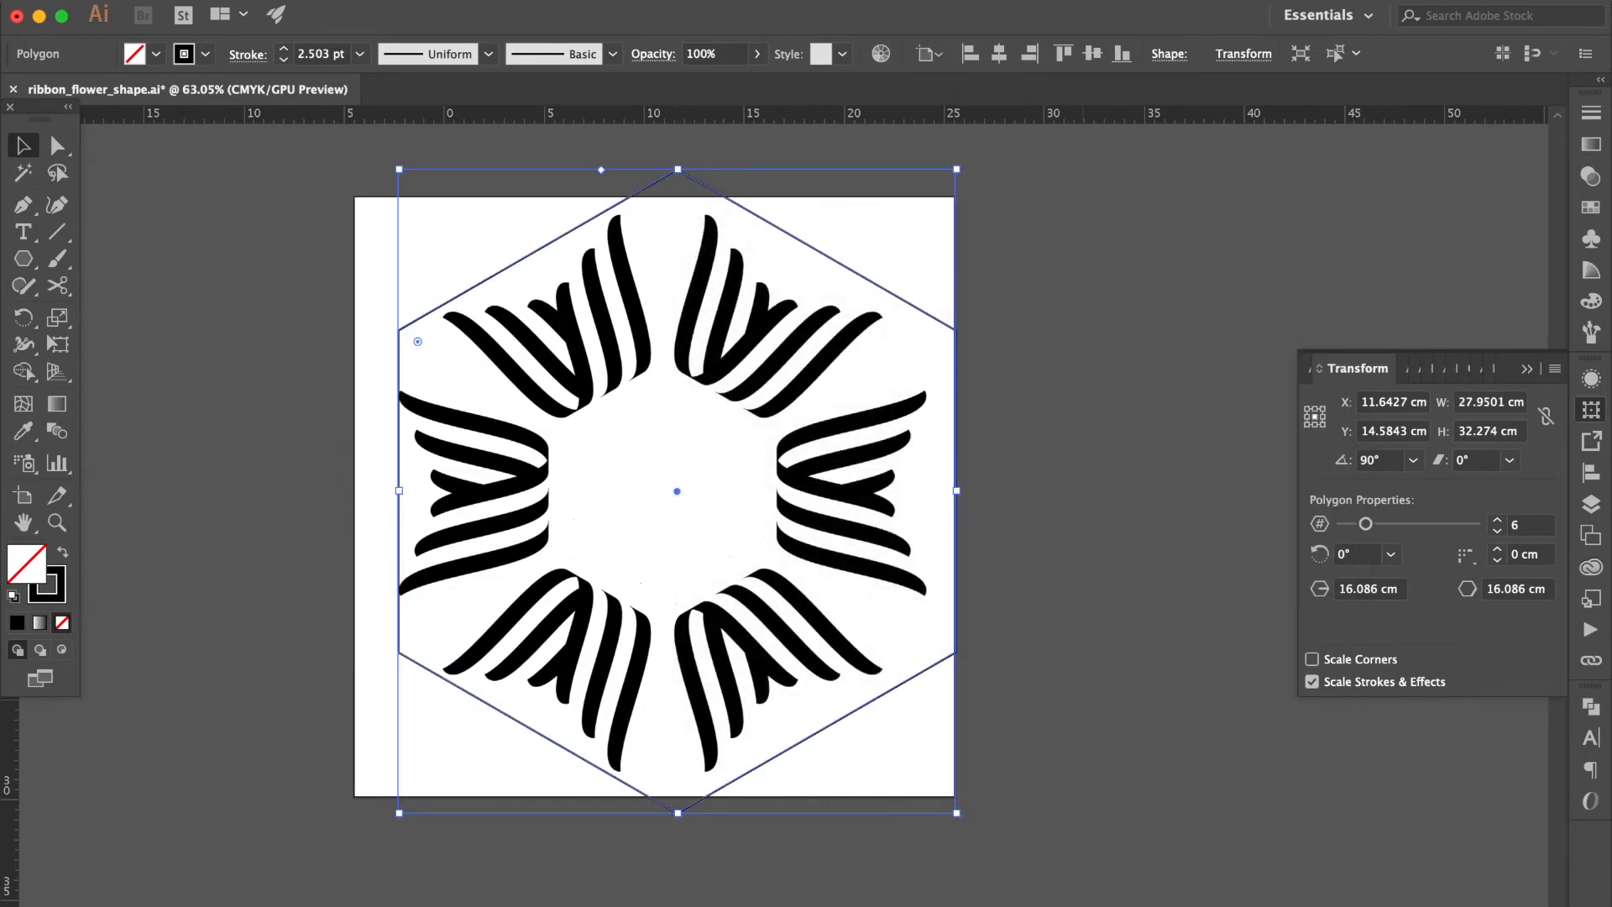
Expand the appearance of the ribbon group so the rotated copies become real shapes
key("super+0")
left_click(737, 426)
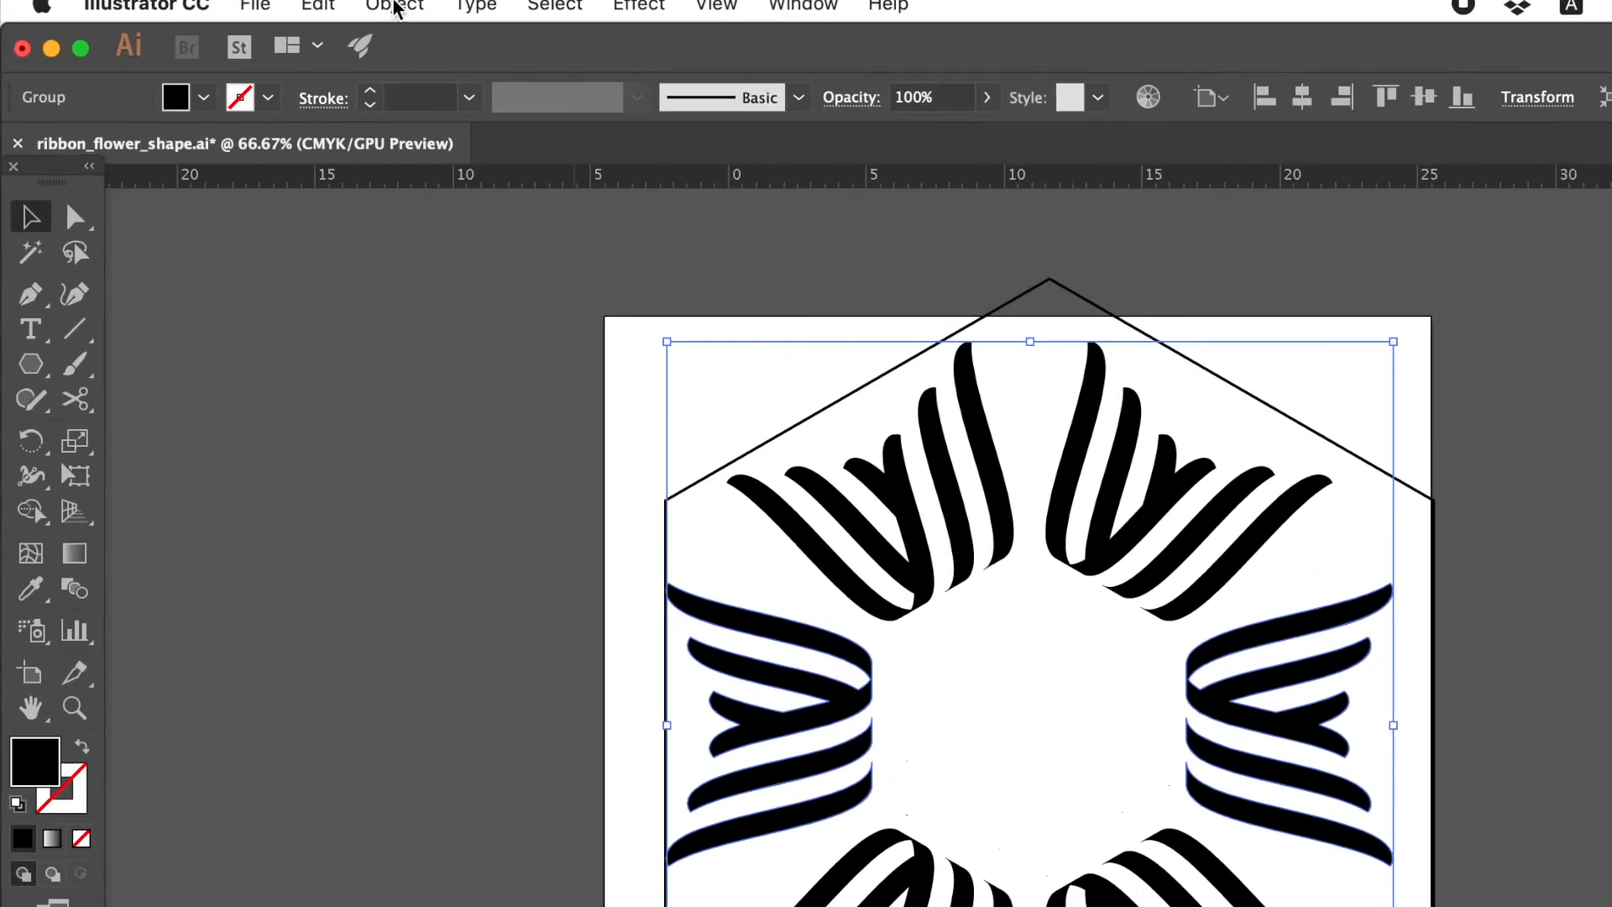
left_click(394, 7)
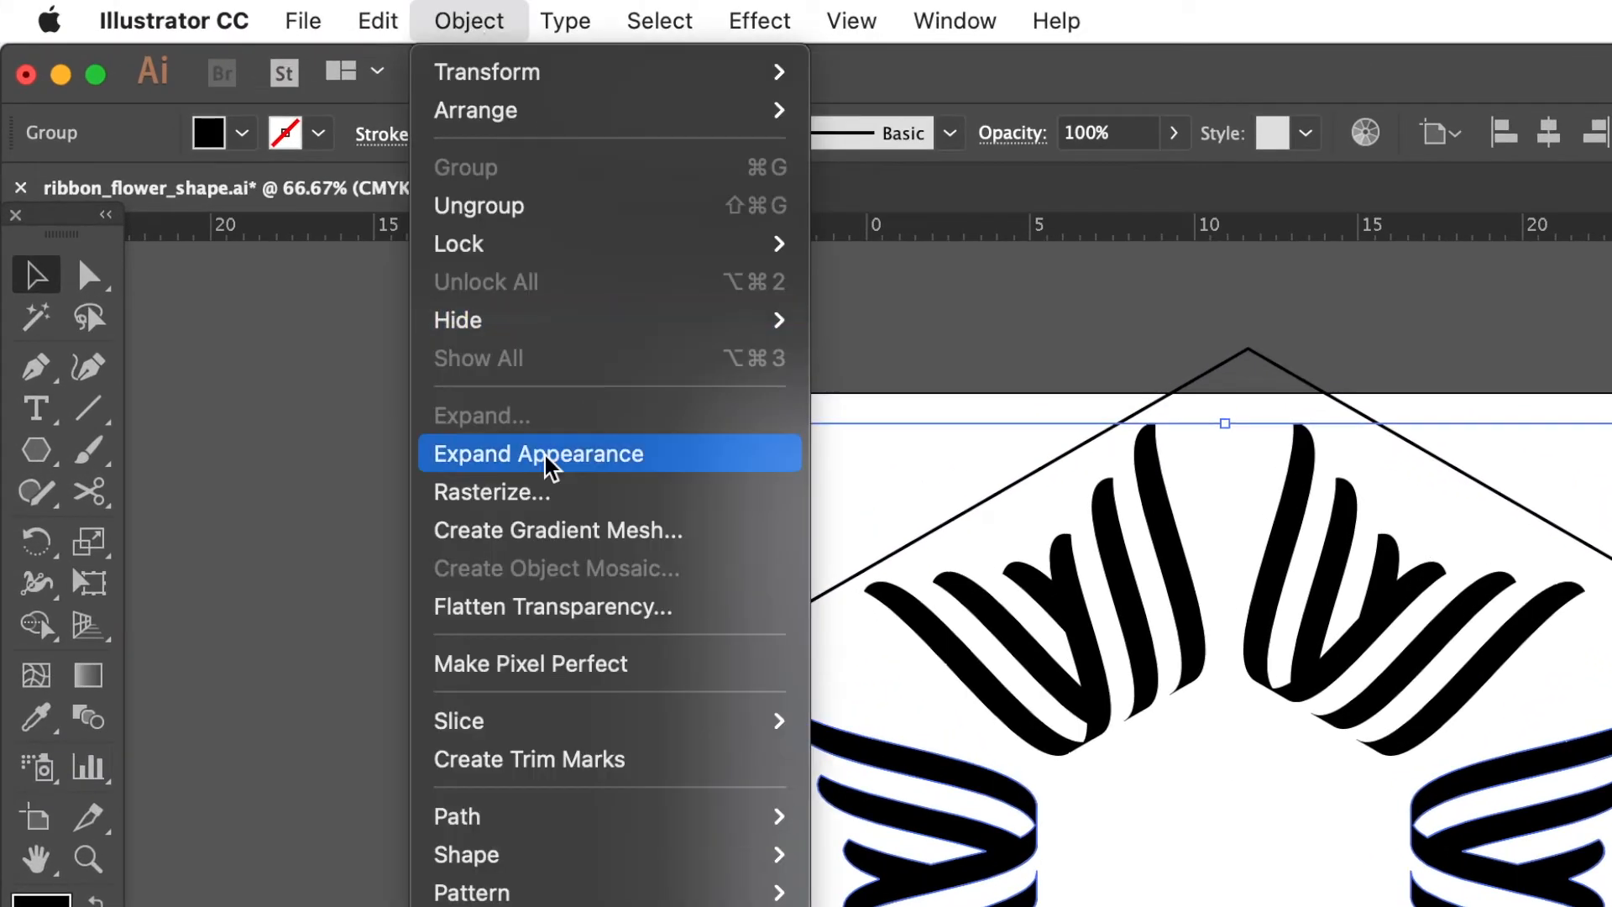
left_click(463, 376)
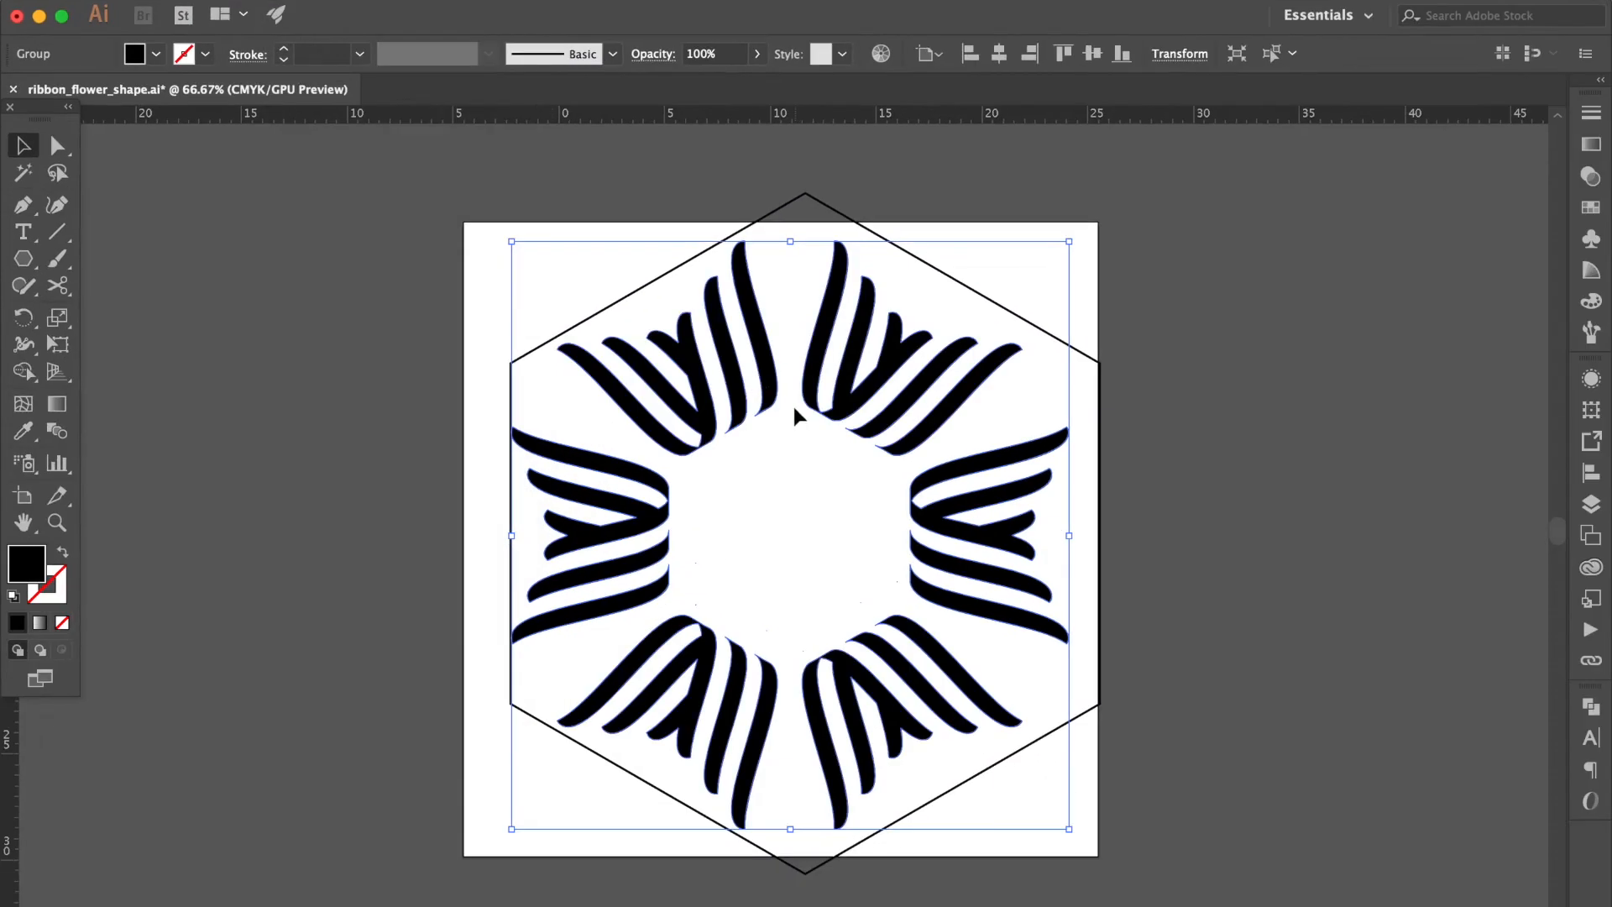
left_click(972, 286)
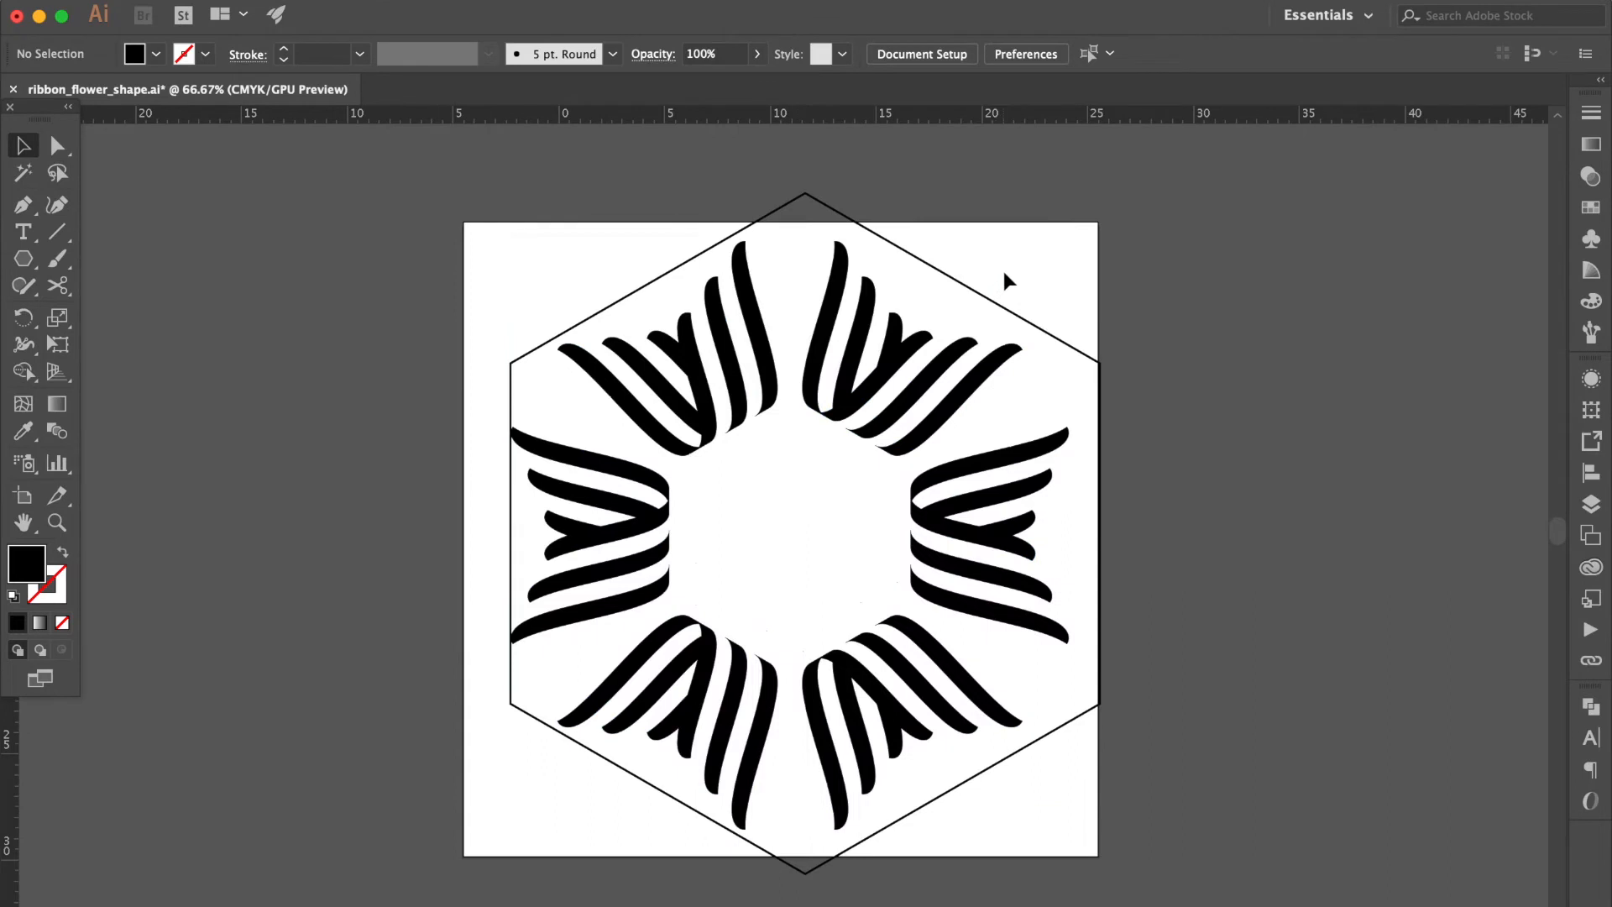
Select the hexagon and the ribbon ring and centre both horizontally on the artboard
key("super+a")
left_click(1591, 472)
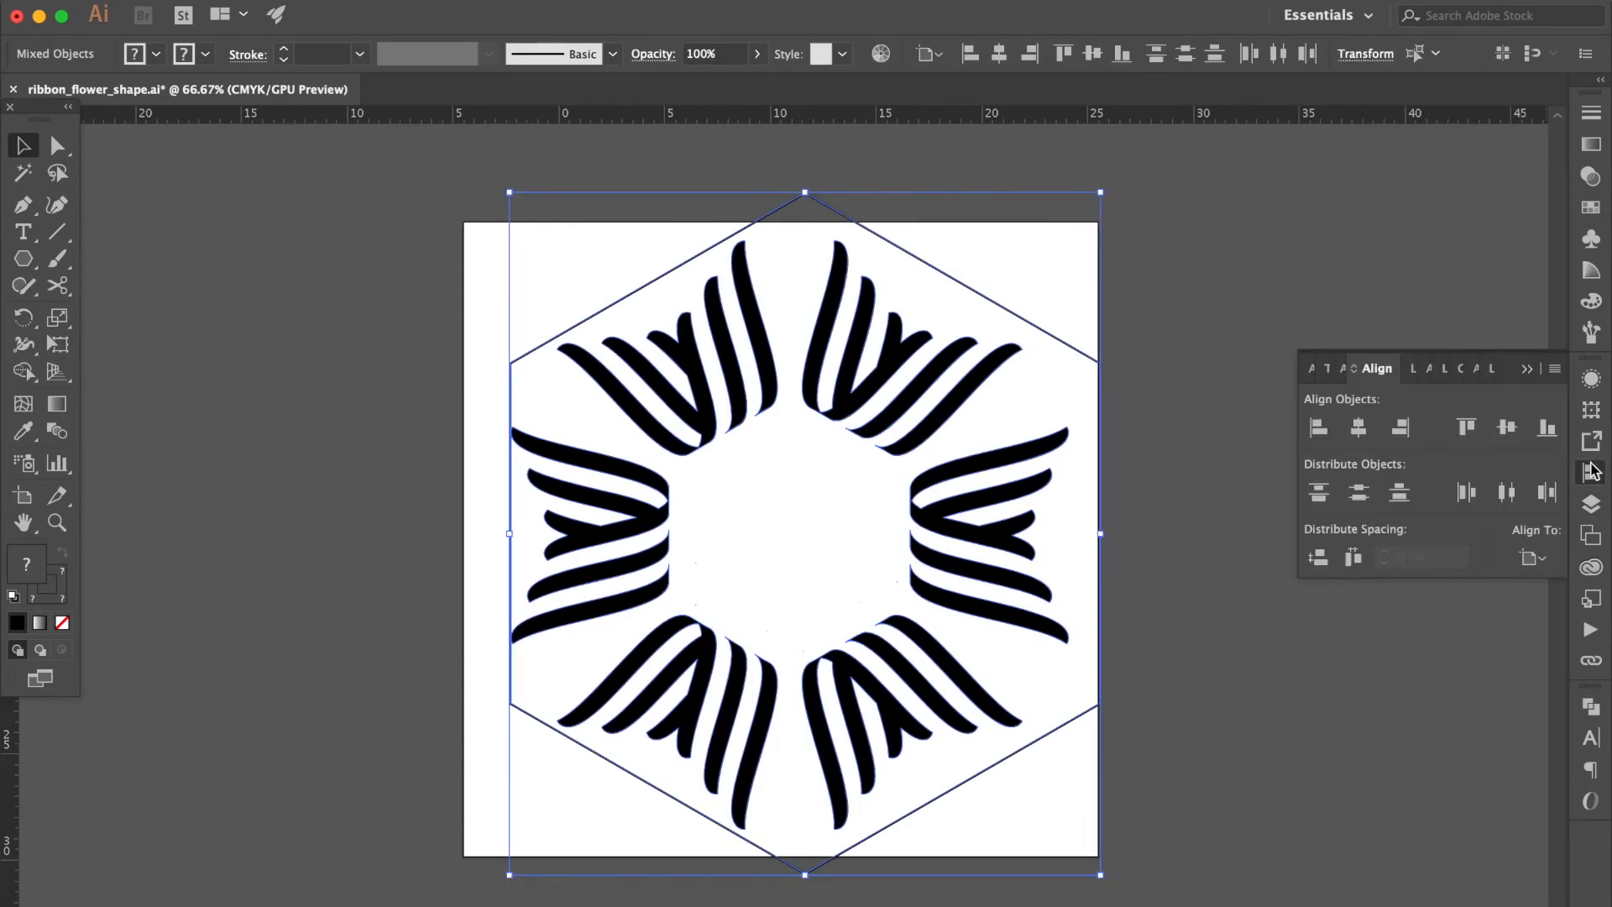
left_click(1359, 427)
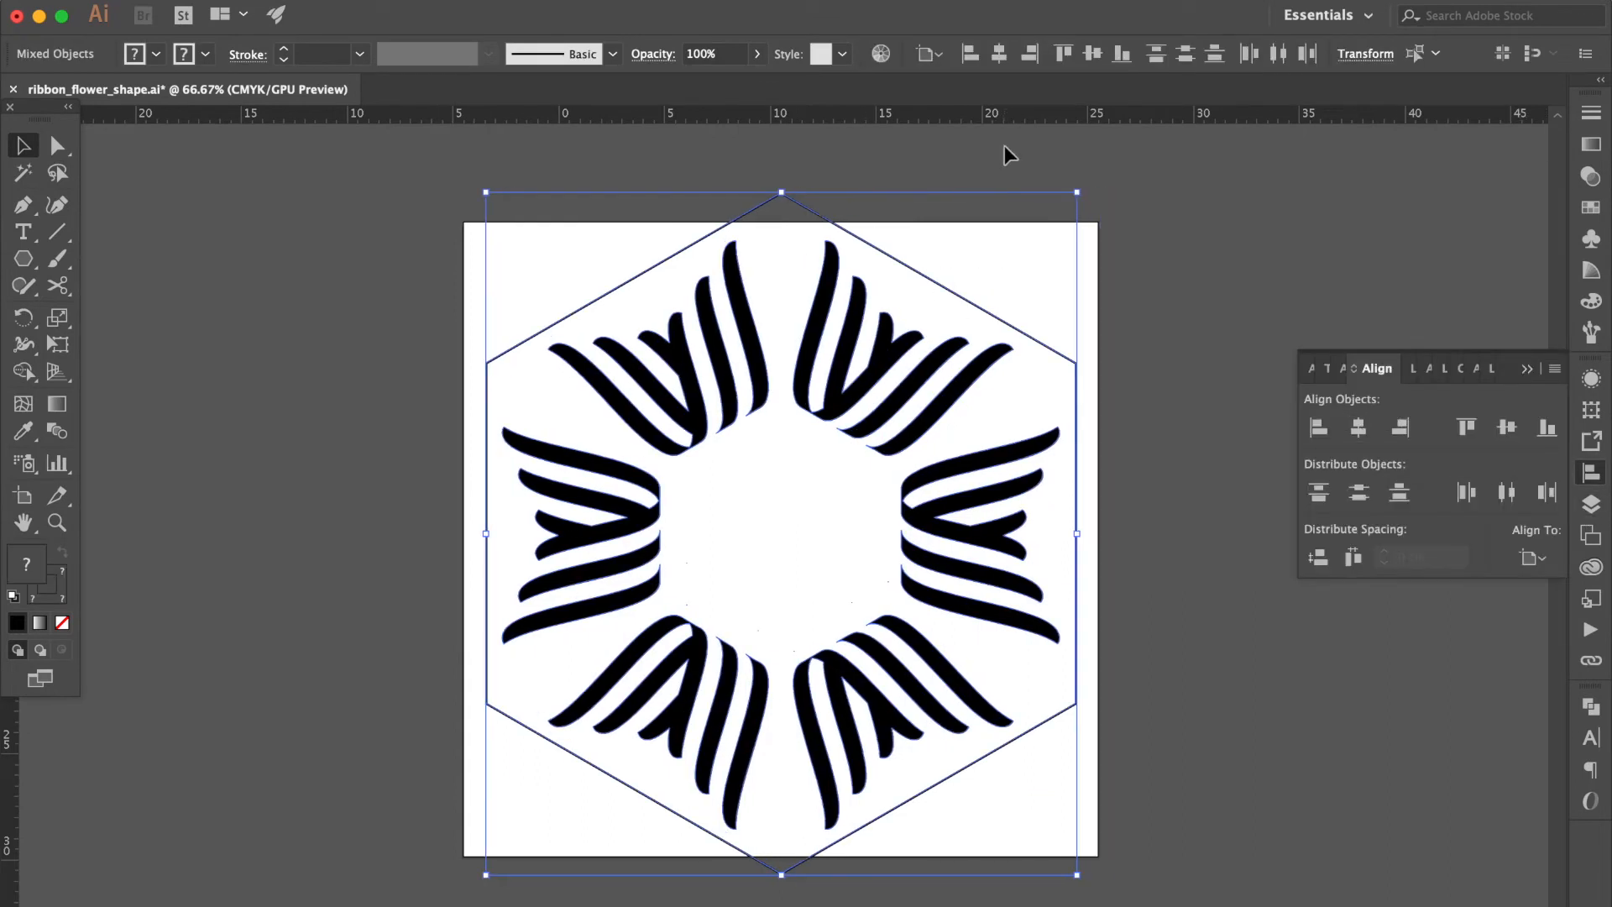
Move the hexagon down until its upper edges touch the ribbon tips, fine-tuning its position in outline view
left_click(876, 187)
left_click_drag(873, 246, 872, 262)
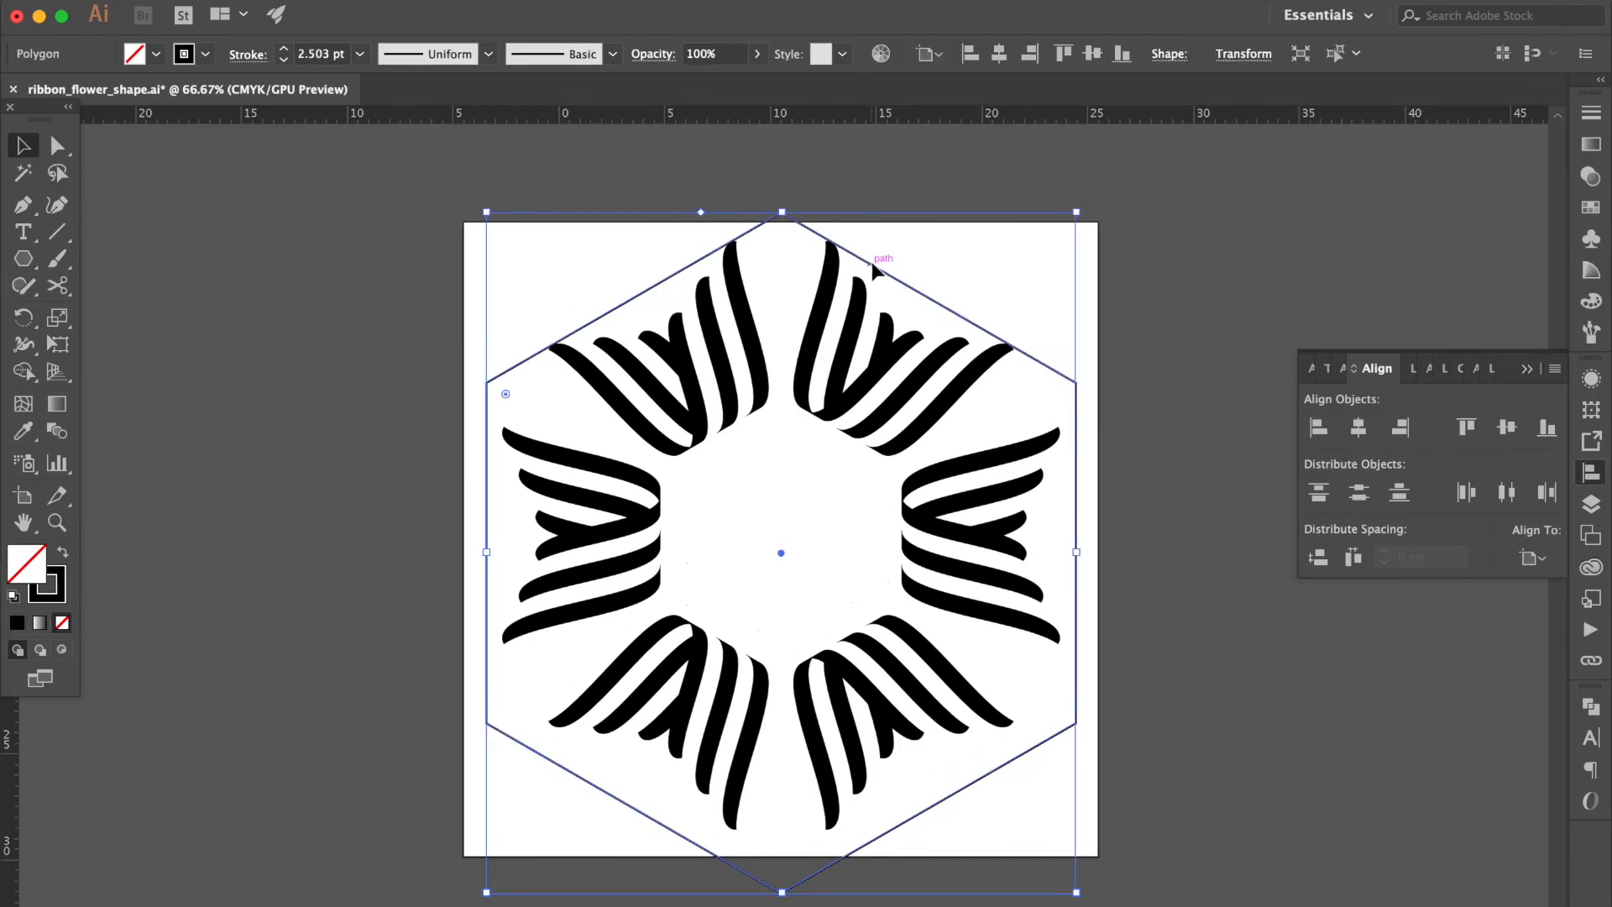
scroll(871, 262, "up", 8)
scroll(871, 262, "up", 3)
scroll(871, 262, "left", 3)
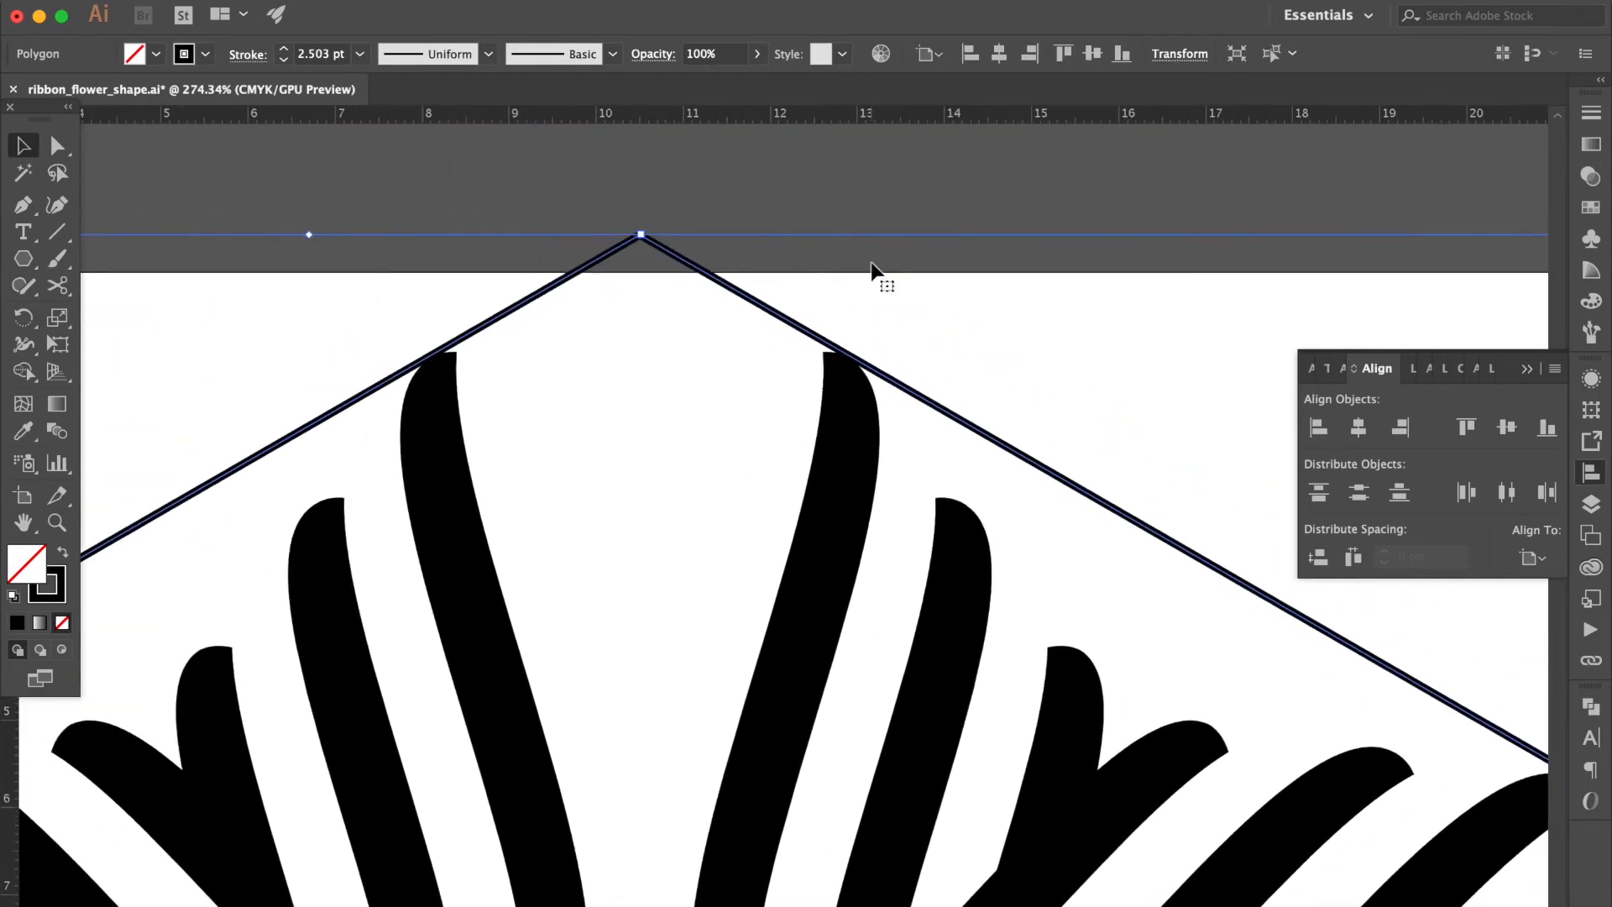
key("super+y")
key("Down")
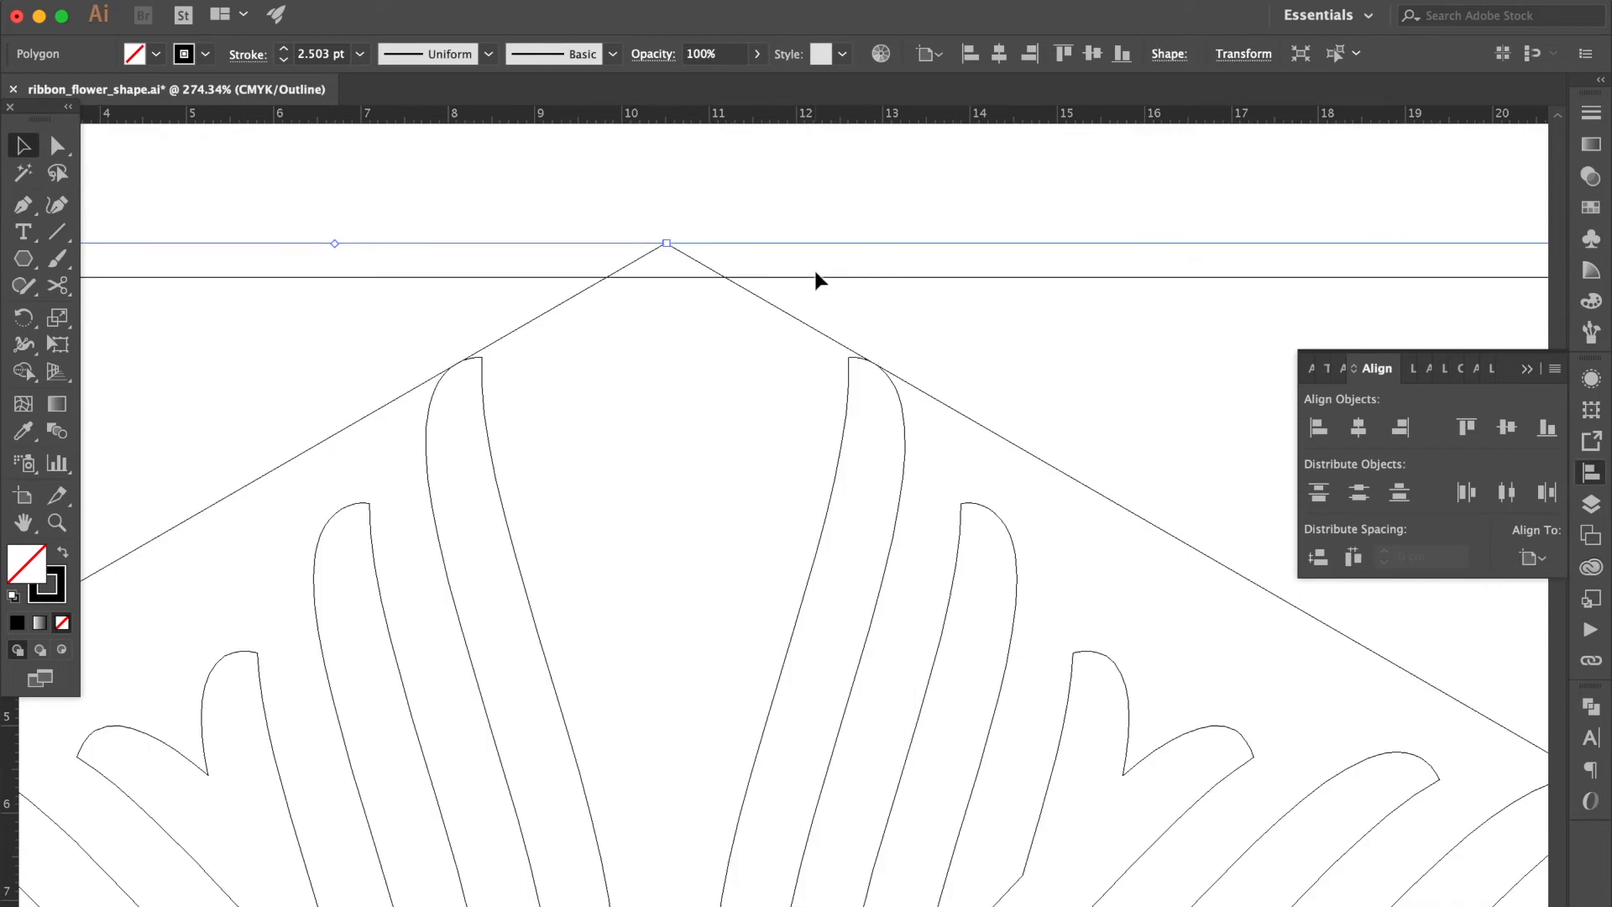
Round all the hexagon's corners until the curves start at the outer ribbon tips, and return to preview mode
scroll(813, 267, "down", 2)
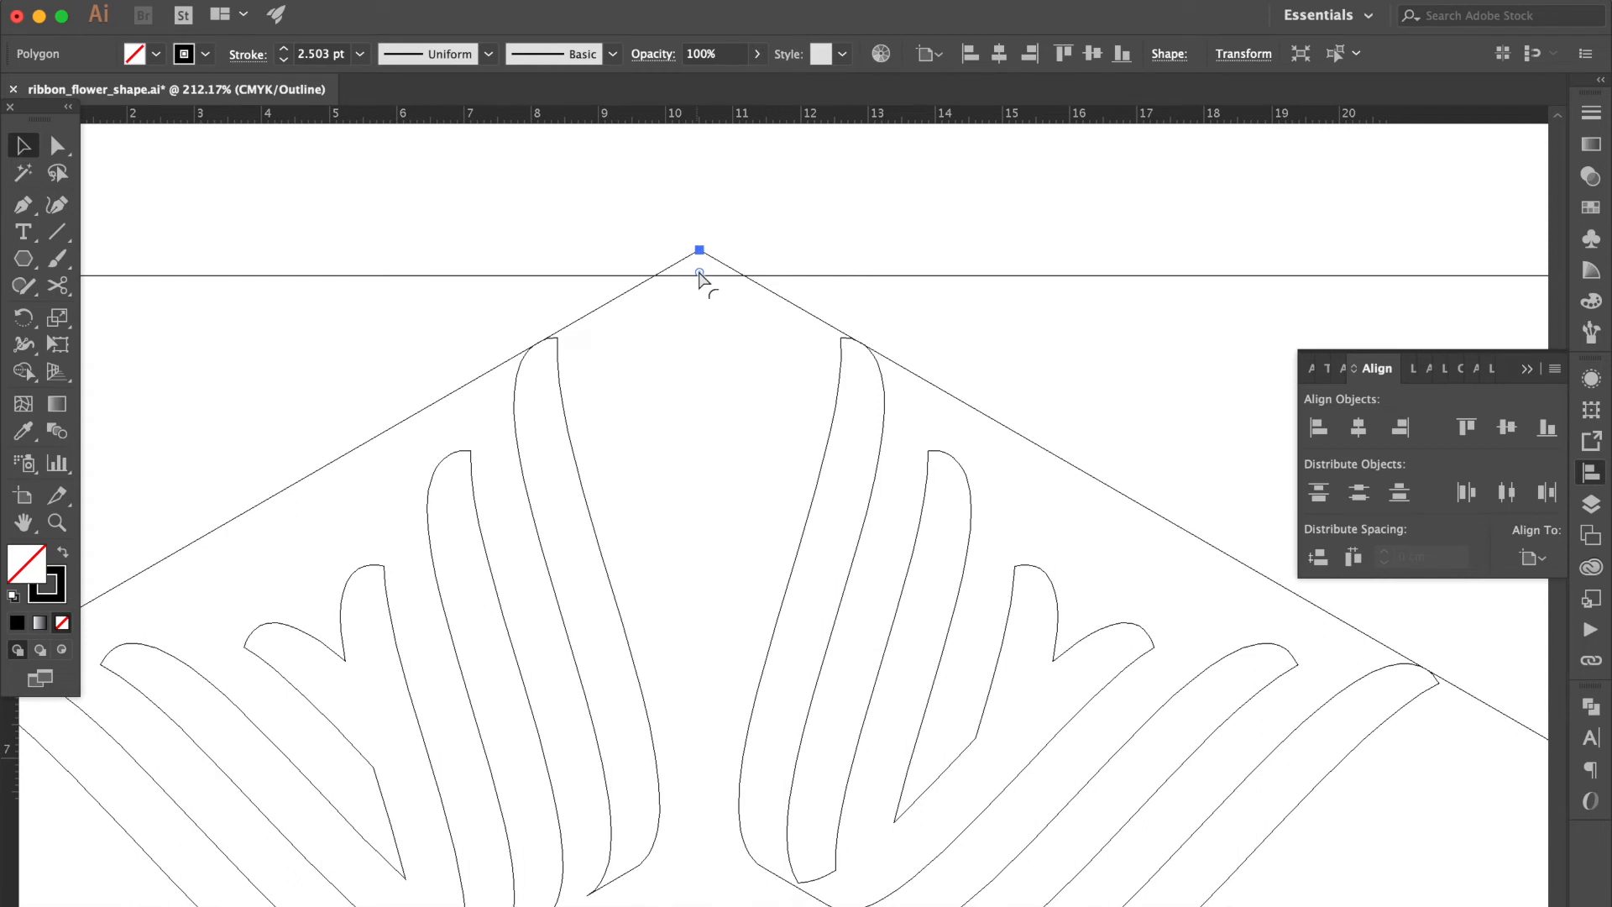
left_click_drag(699, 274, 718, 558)
key("super+y")
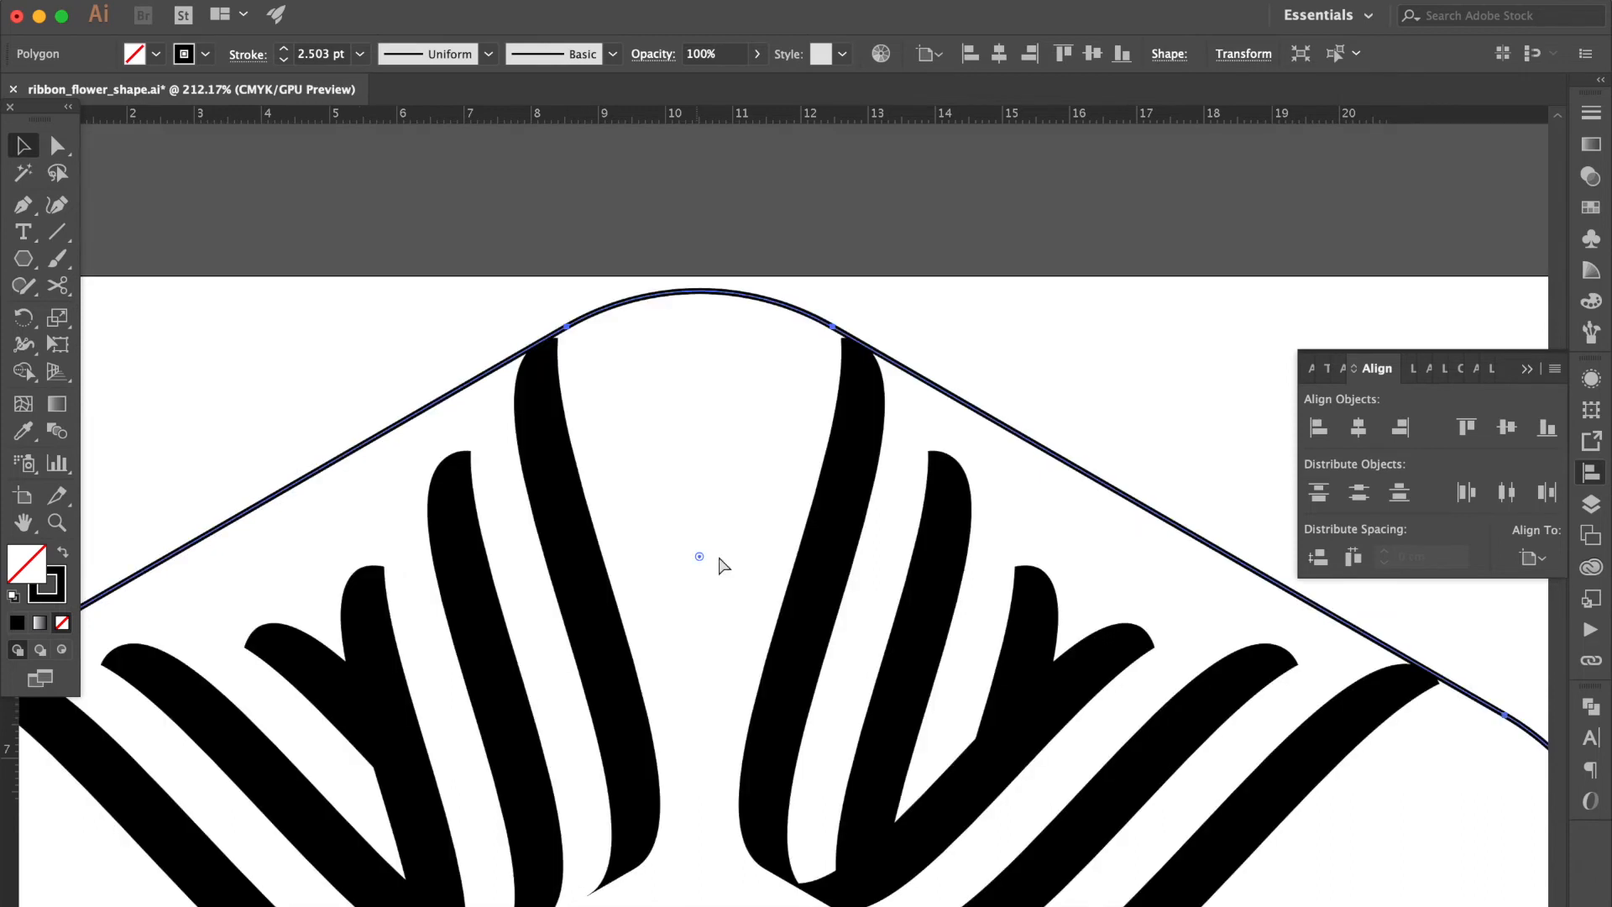
left_click_drag(701, 559, 702, 665)
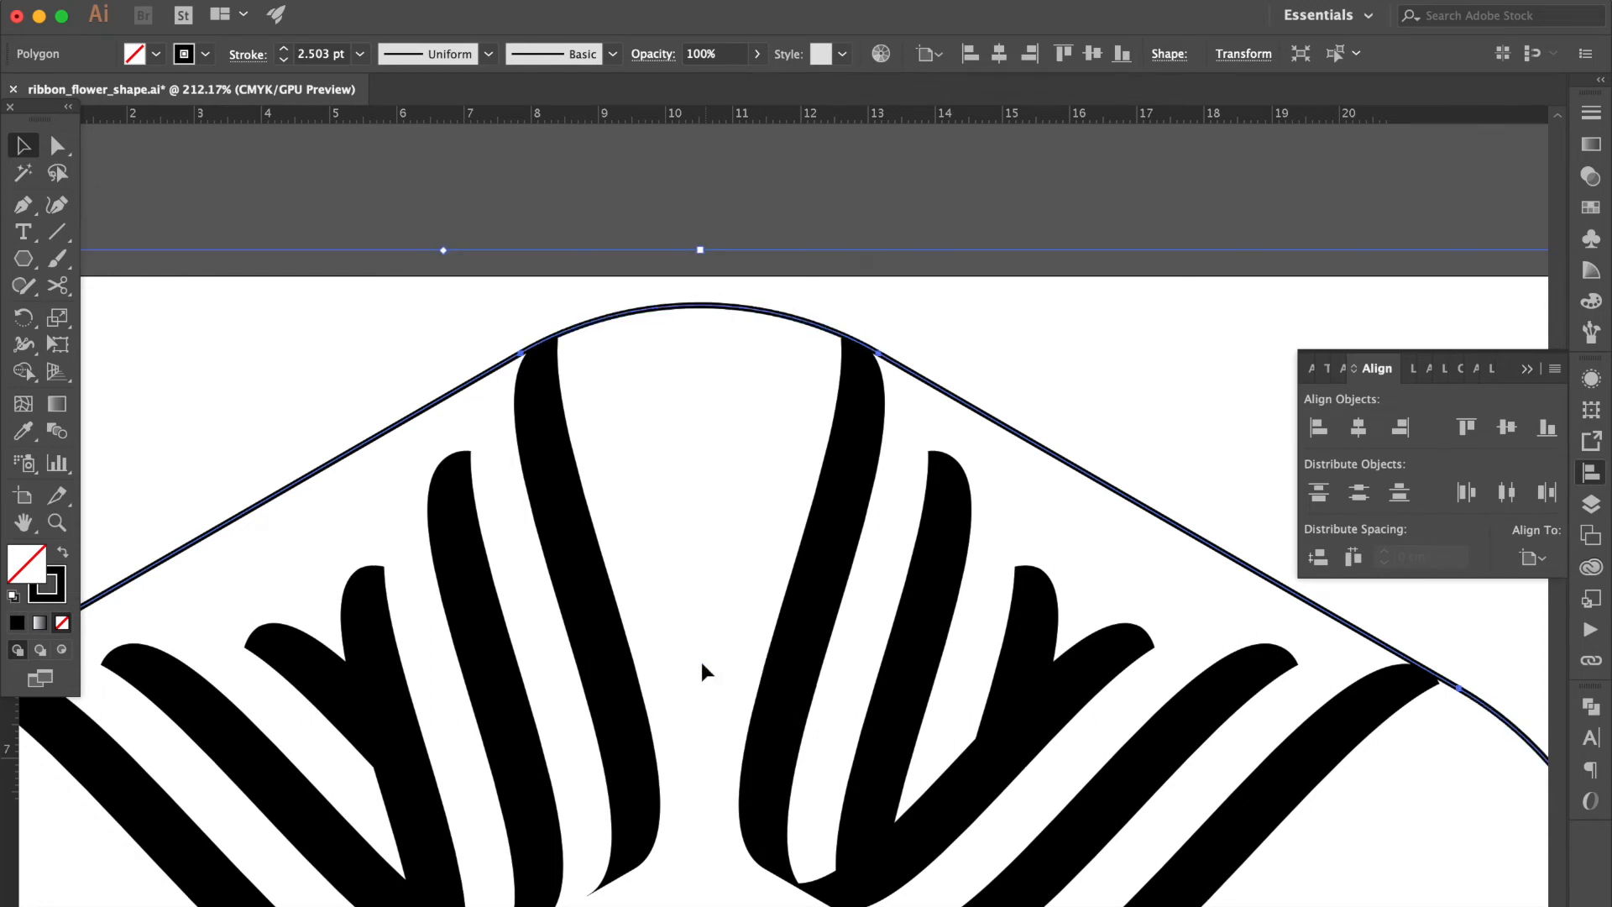
Scale the pasted copy of the rounded hexagon uniformly to 94%, previewing it against the second ribbon tips
right_click(729, 320)
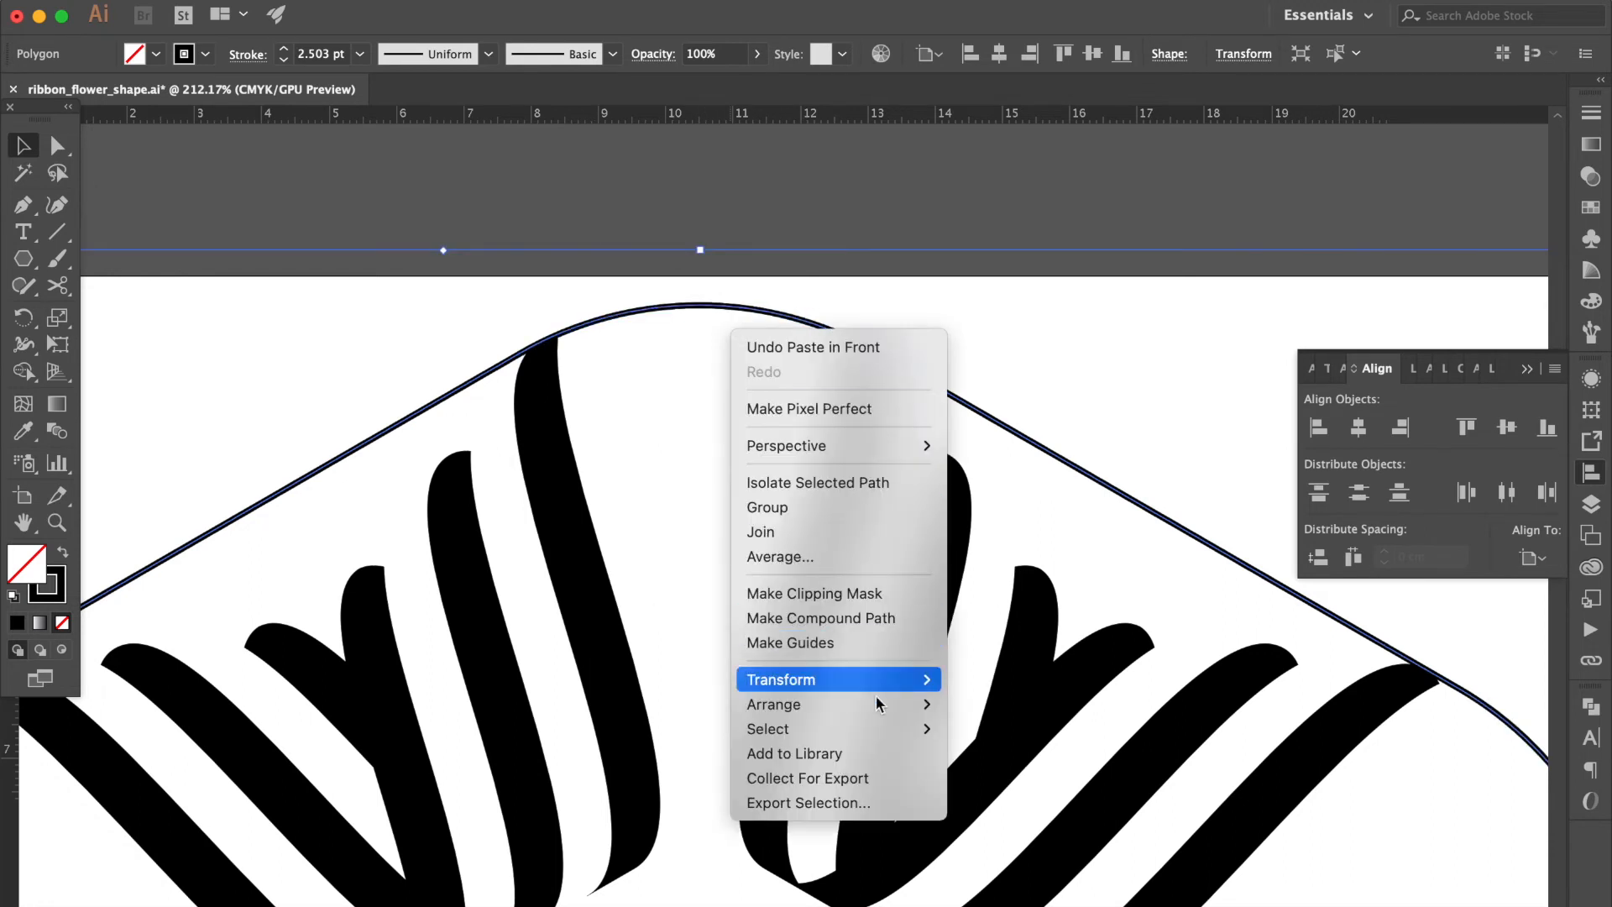
mouse_move(923, 680)
left_click(1016, 791)
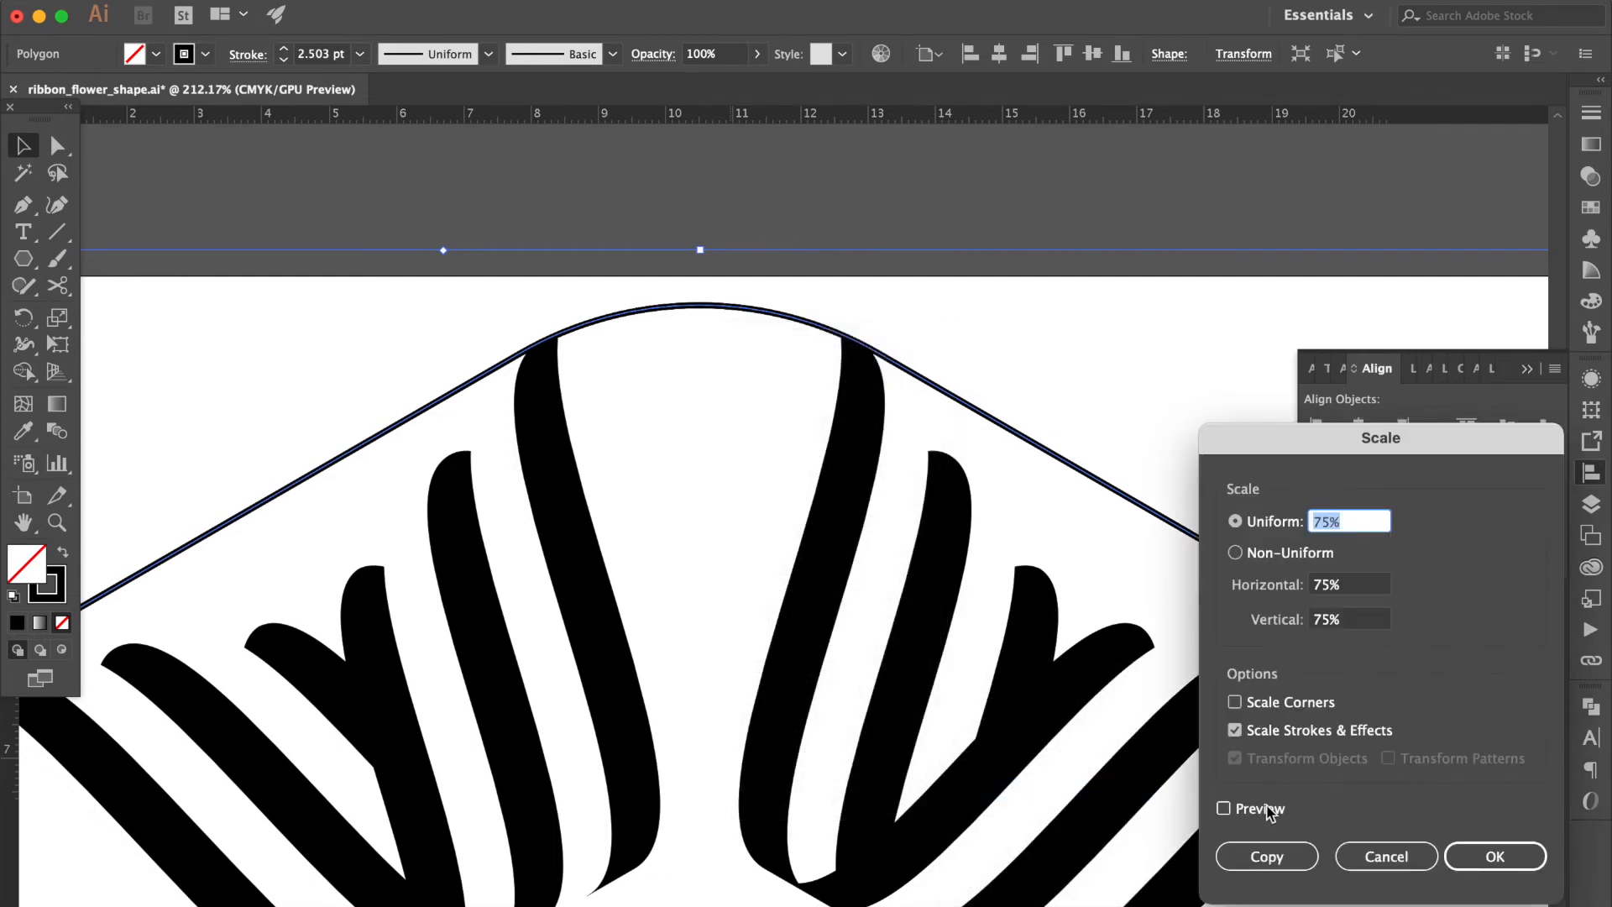
left_click(1269, 812)
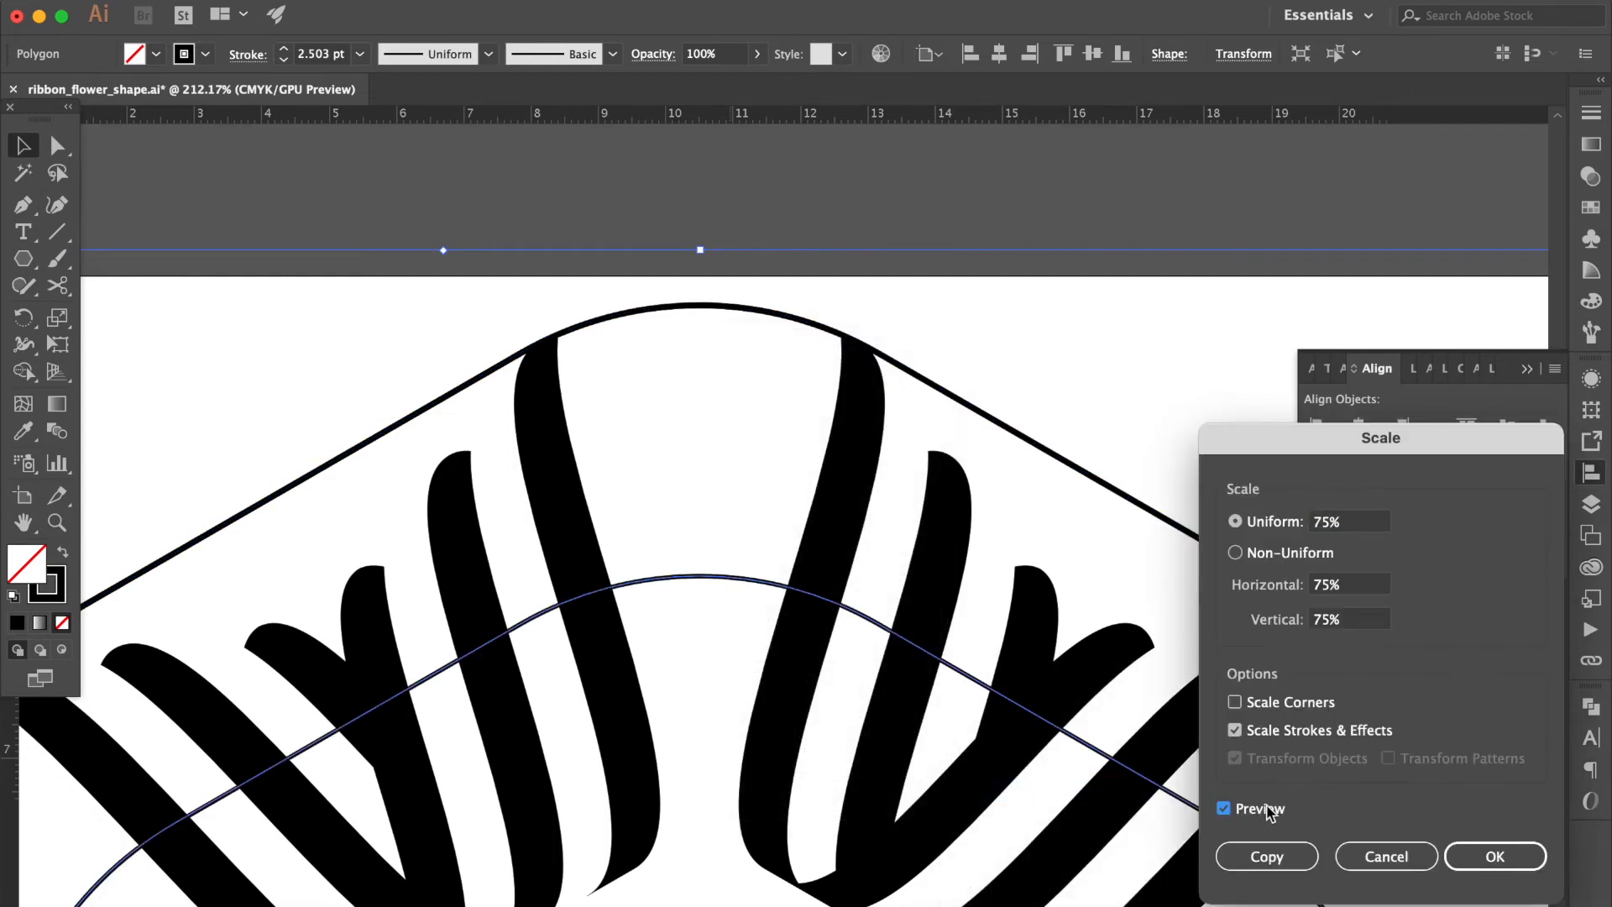
left_click(1347, 522)
key("Up")
key("Up")
key("Up")
key("Up")
key("Up")
key("Up")
key("Up")
key("Up")
key("Up")
key("Up")
key("Up")
key("Up")
key("Up")
key("Up")
key("Up")
key("Up")
key("Up")
key("Up")
key("Up")
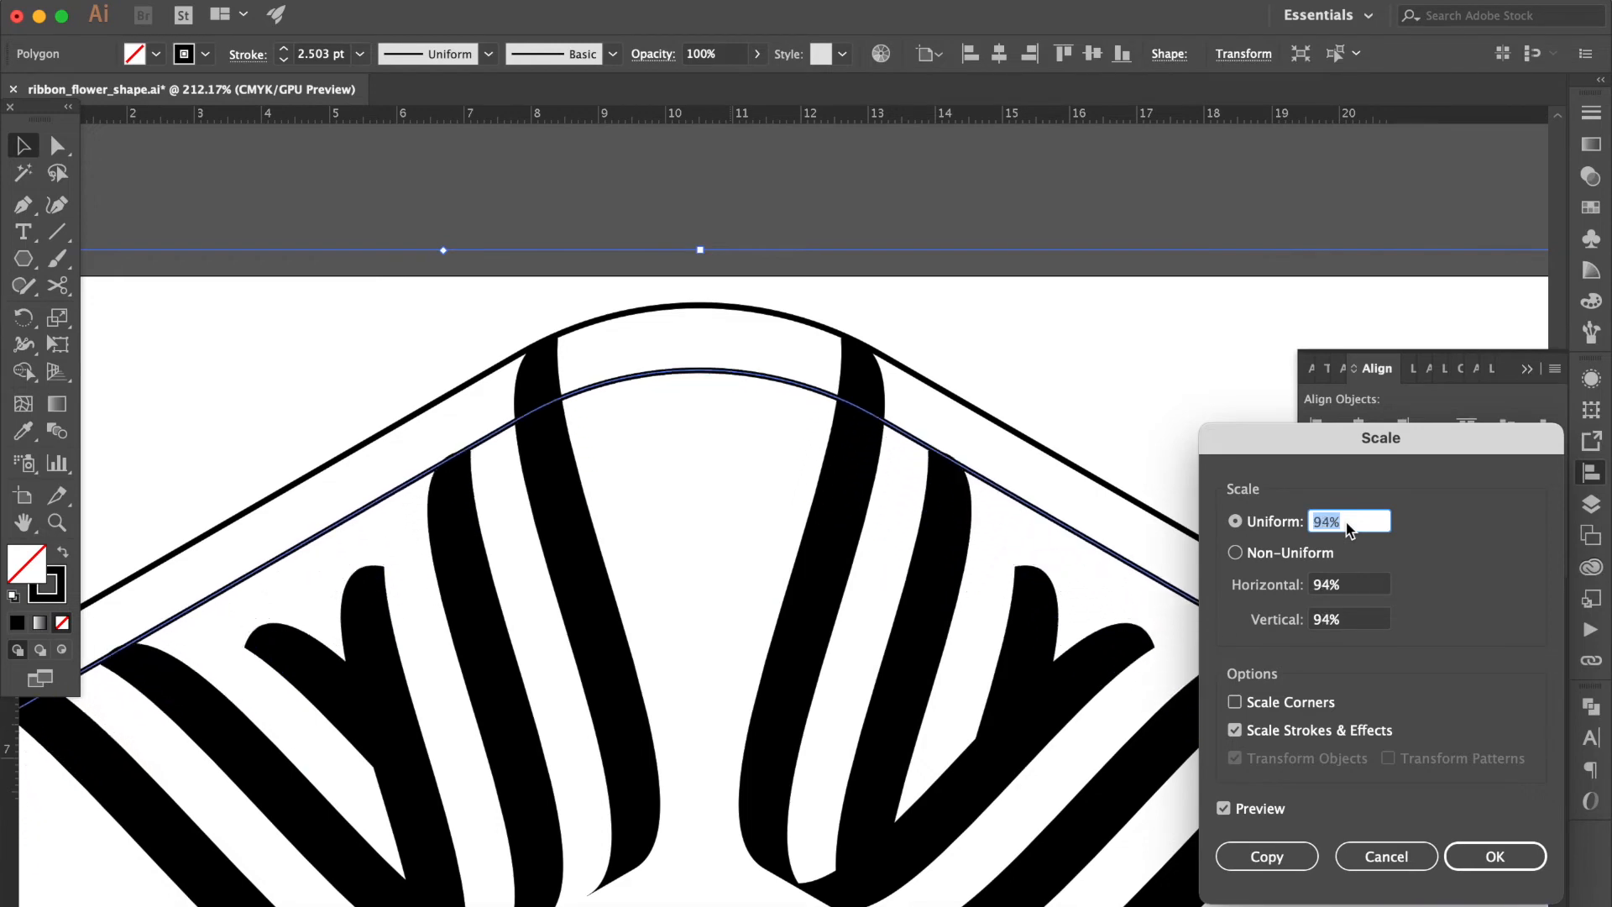
key("Return")
Subtract the inner hexagon from the outer one with Minus Front and swap fill and stroke to make a solid black frame
scroll(1031, 460, "down", 3)
scroll(840, 419, "up", 3)
left_click_drag(787, 409, 758, 581)
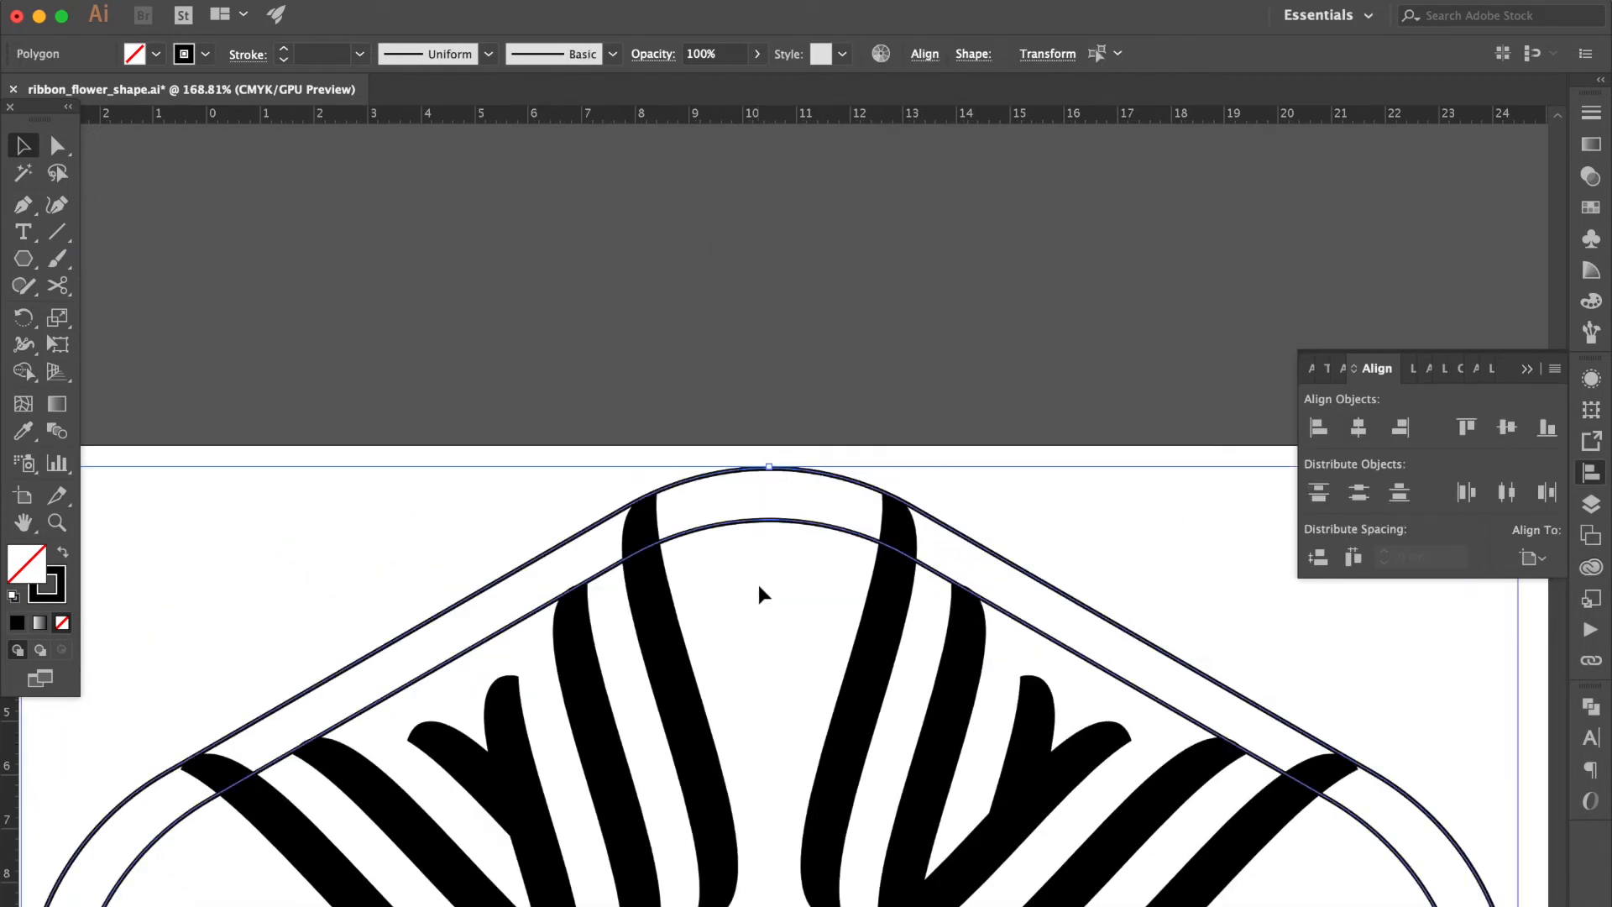
scroll(757, 581, "down", 2)
scroll(758, 581, "right", 1)
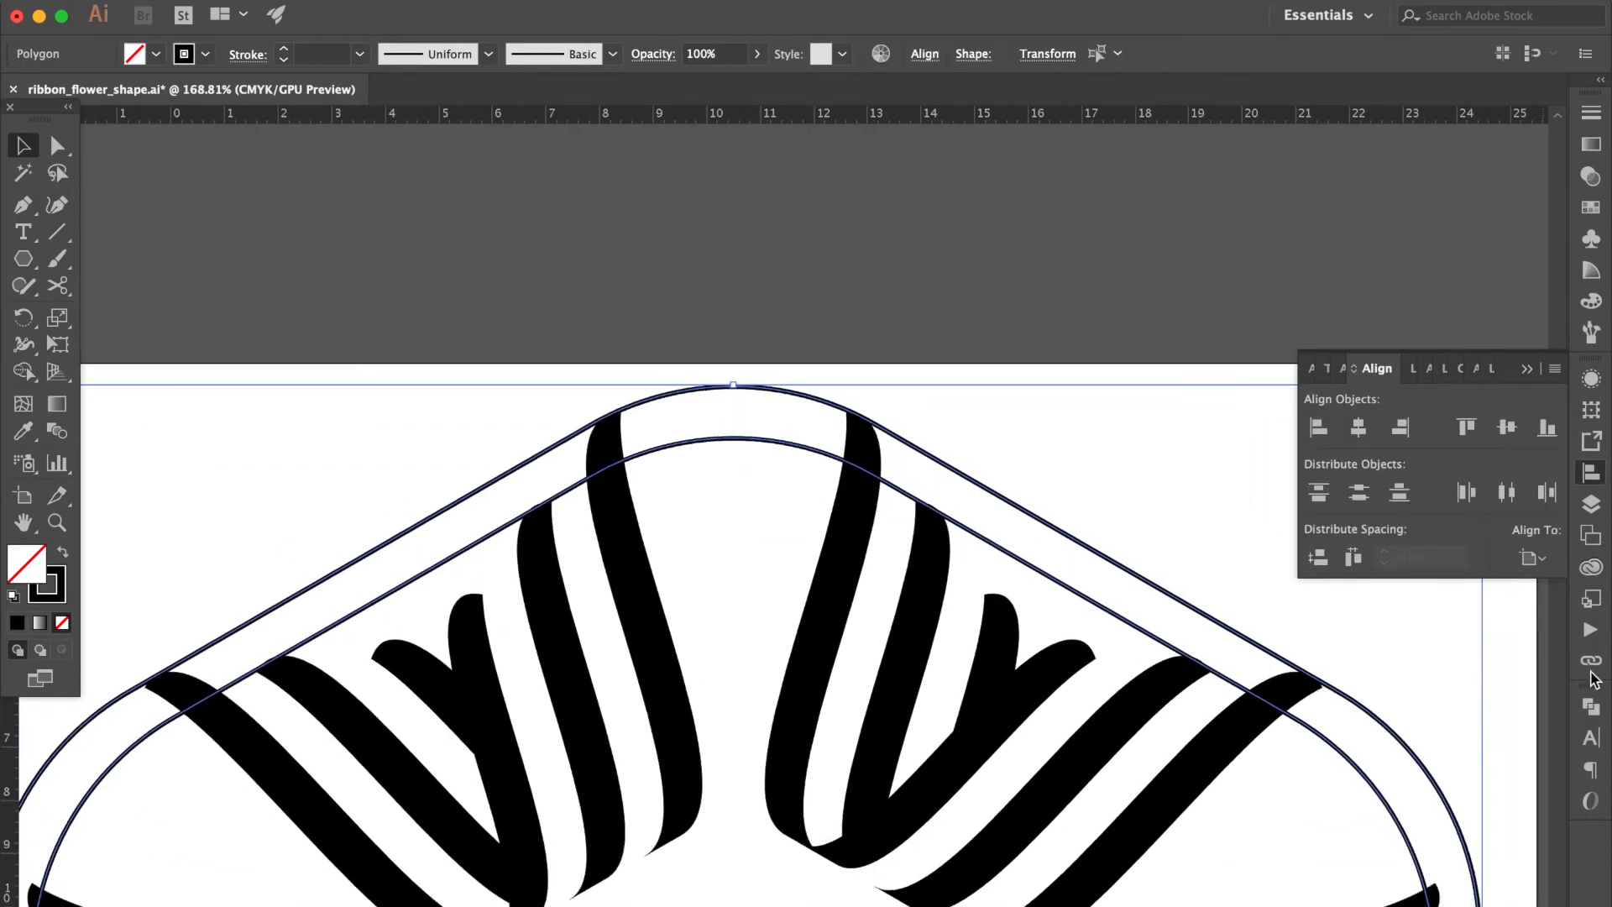
left_click(1591, 707)
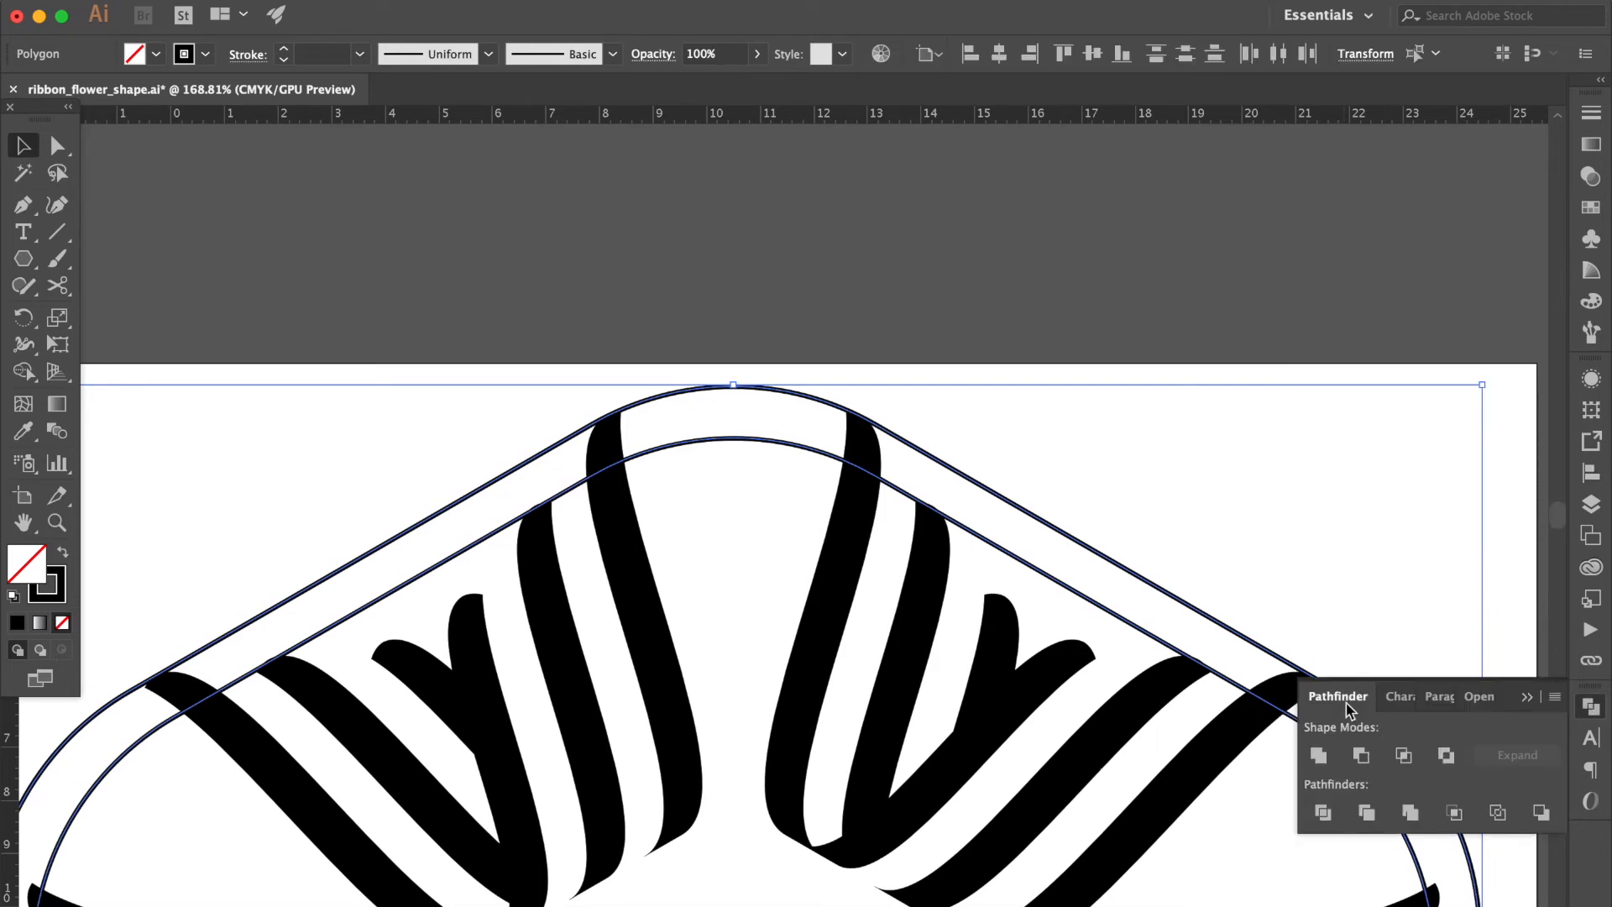
left_click(1360, 754)
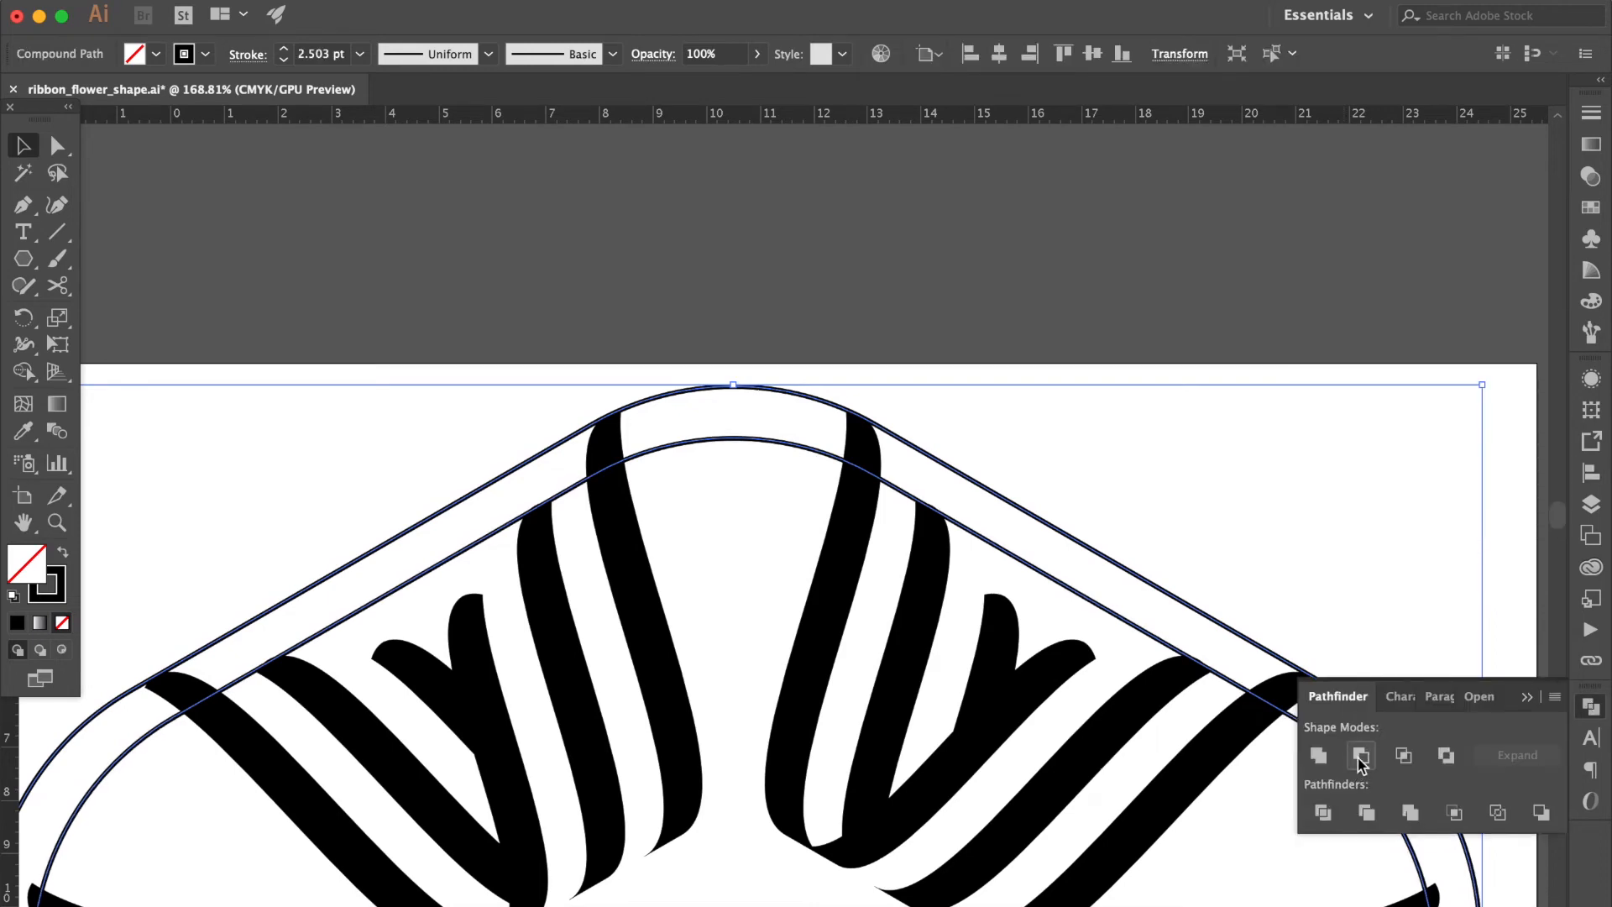
left_click(65, 558)
left_click(501, 386)
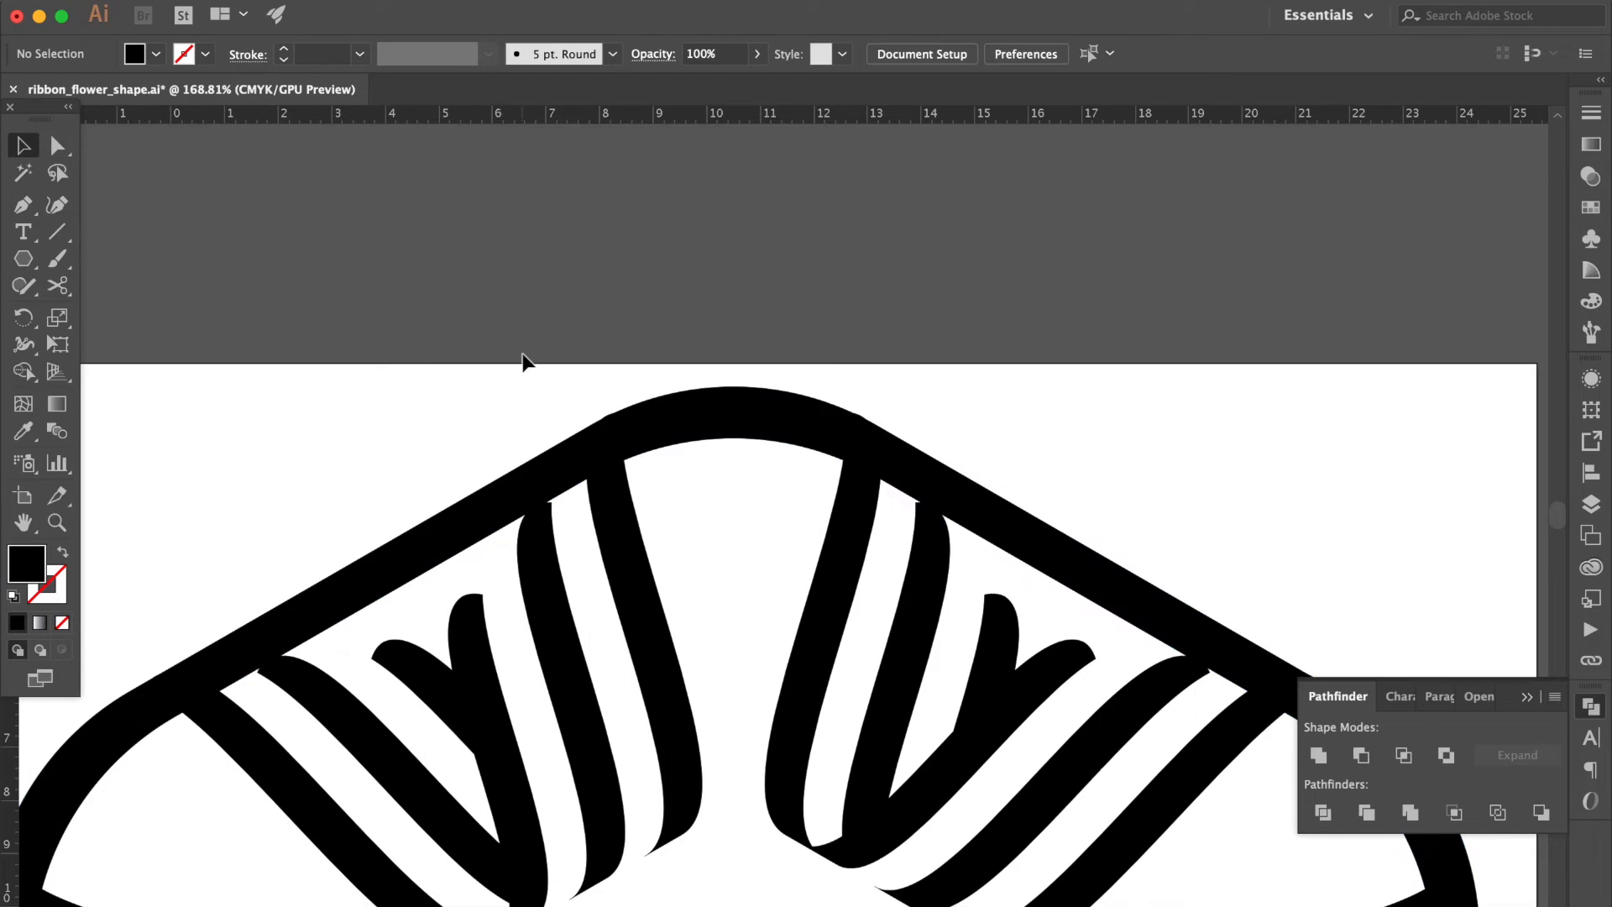
With Shape Builder, remove the straight frame segments on both sides of the top petal, across all the artwork
key("super+a")
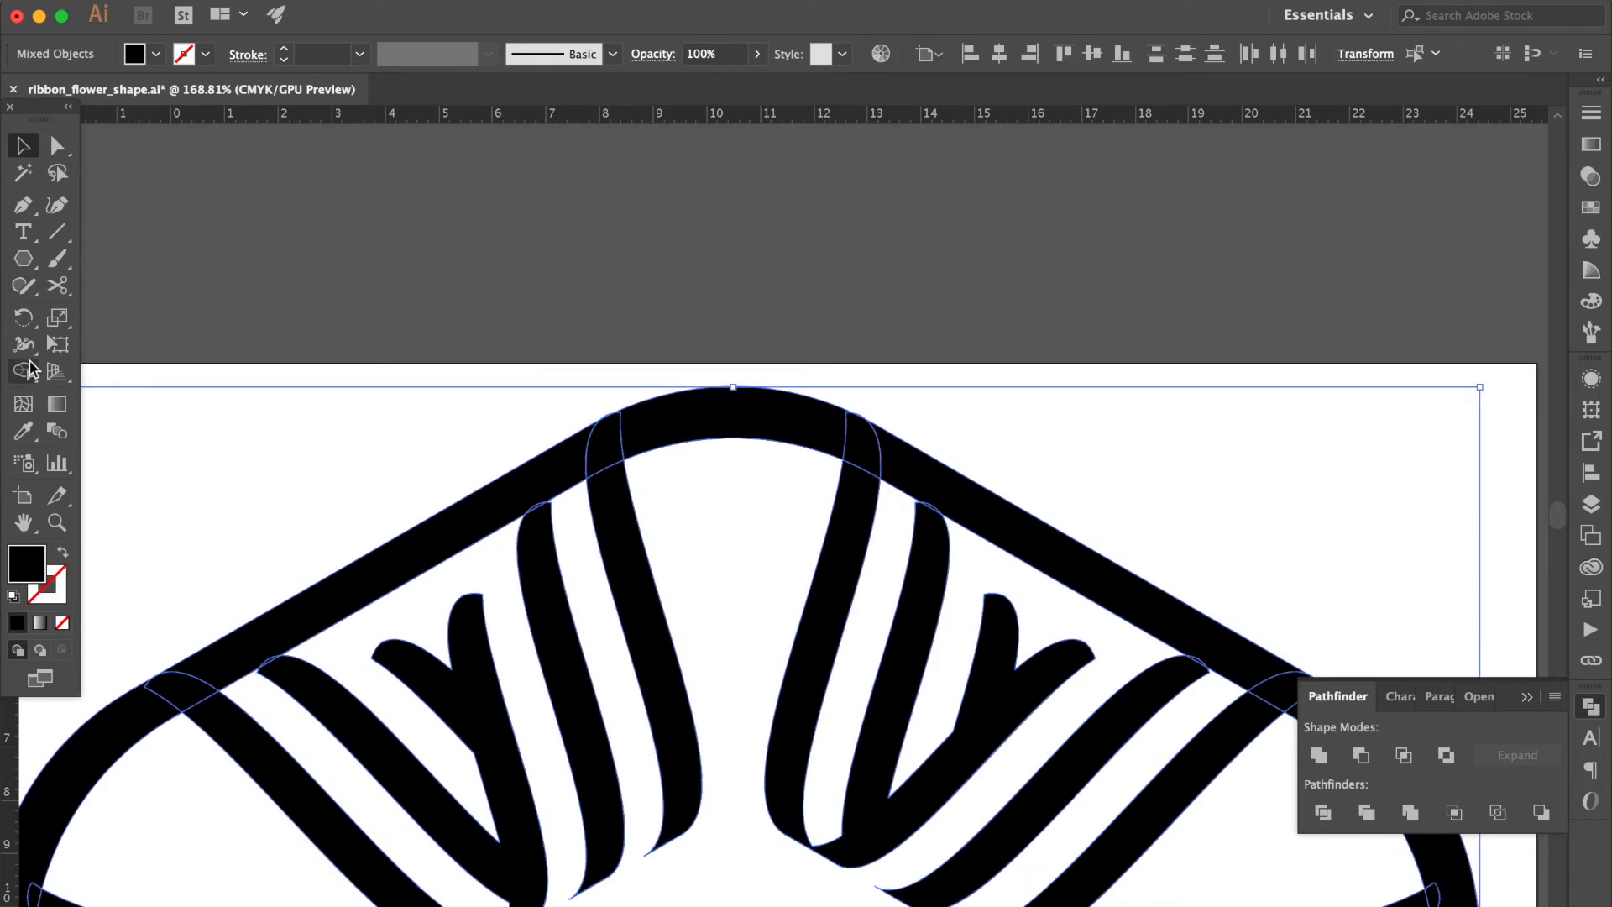
left_click(24, 371)
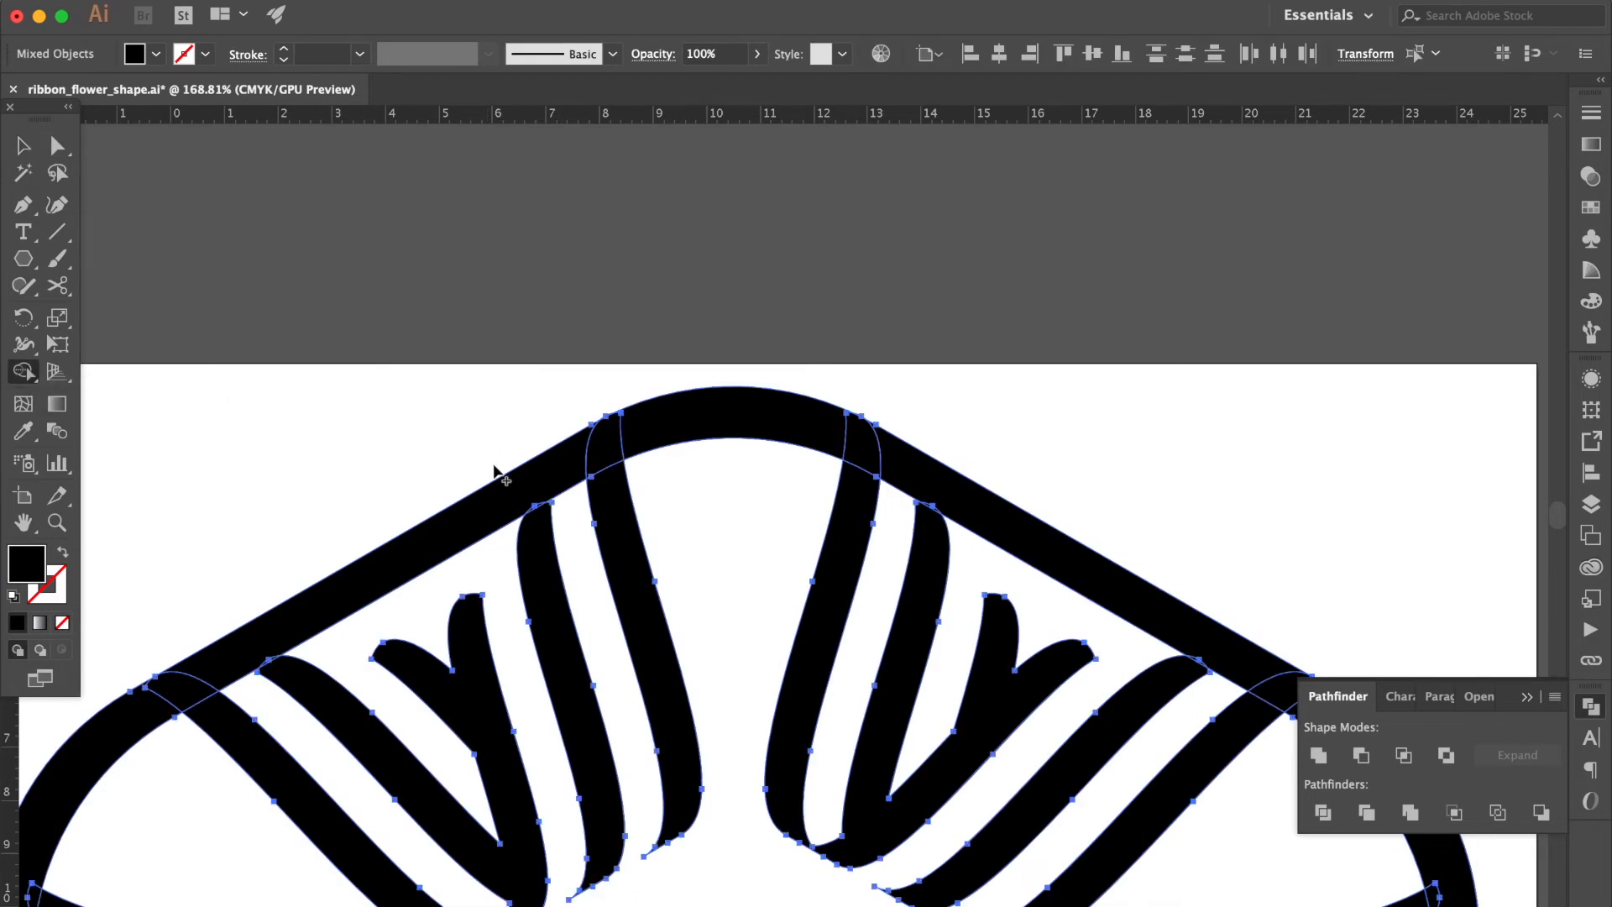
left_click(556, 470, "alt")
left_click(919, 484, "alt")
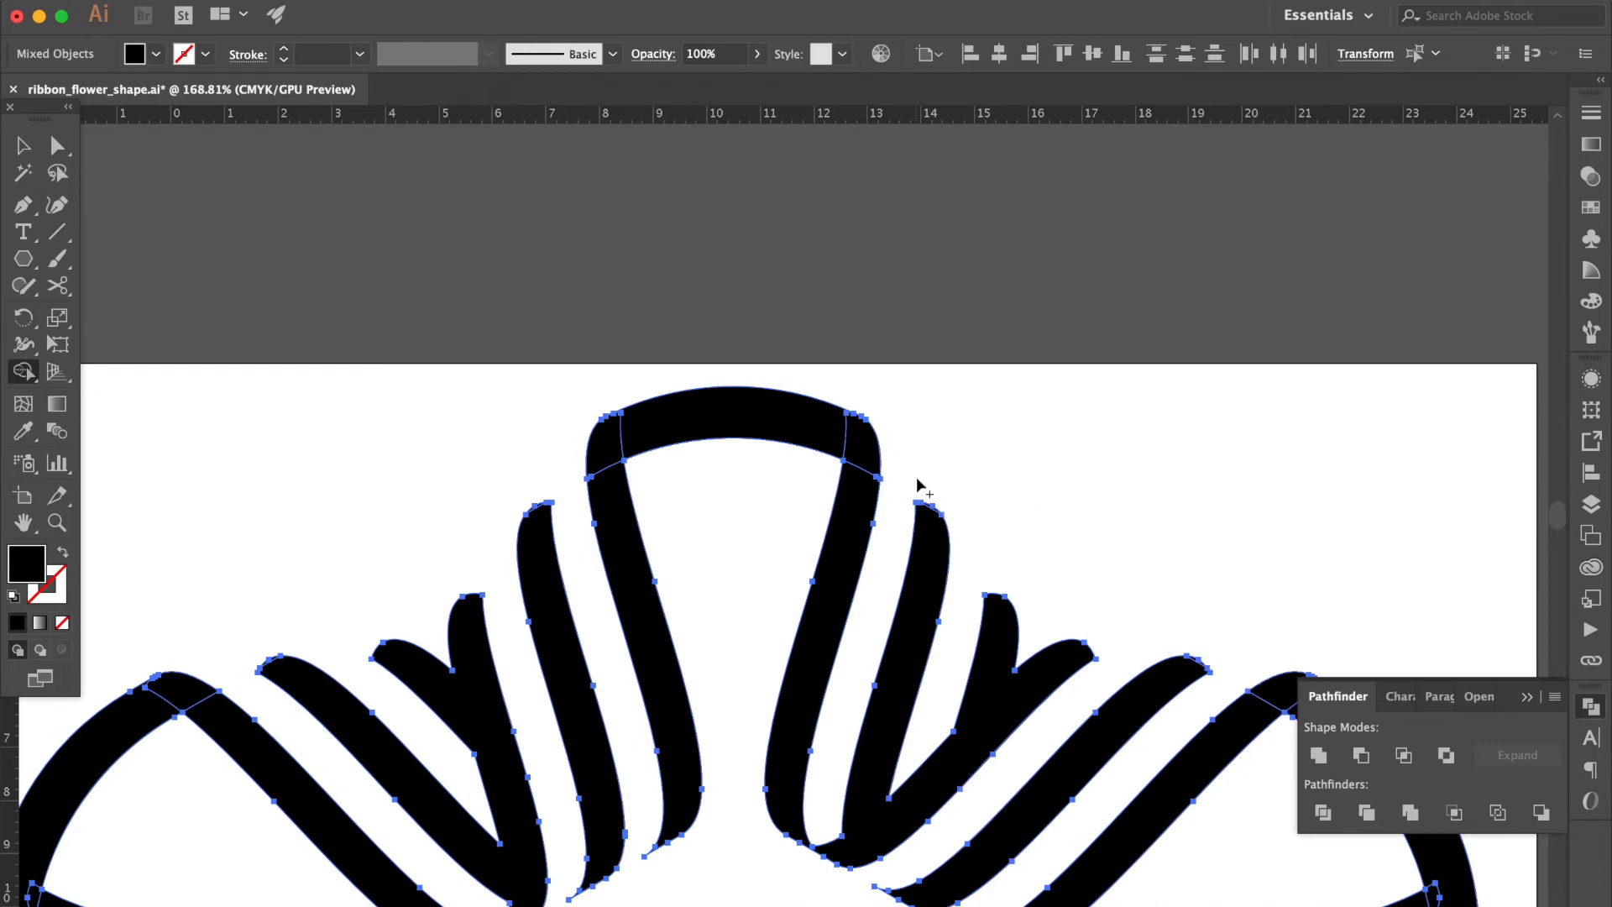
key("v")
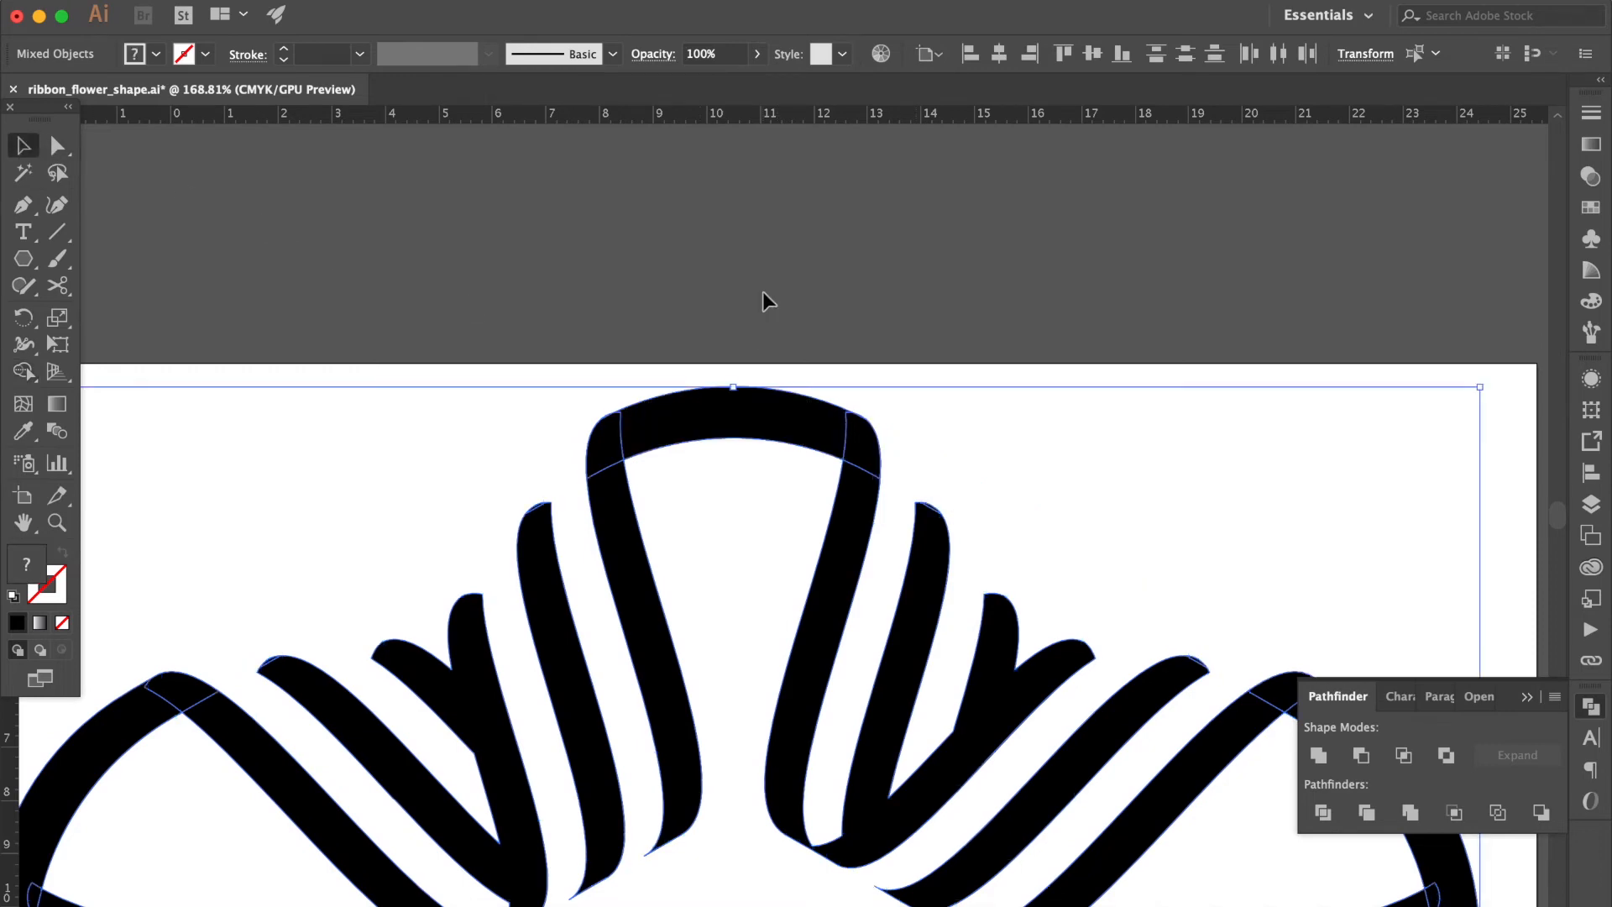
left_click(762, 290)
Release the frame's compound path and delete all its pieces except the top band joining the two upper ribbons
left_click(716, 448)
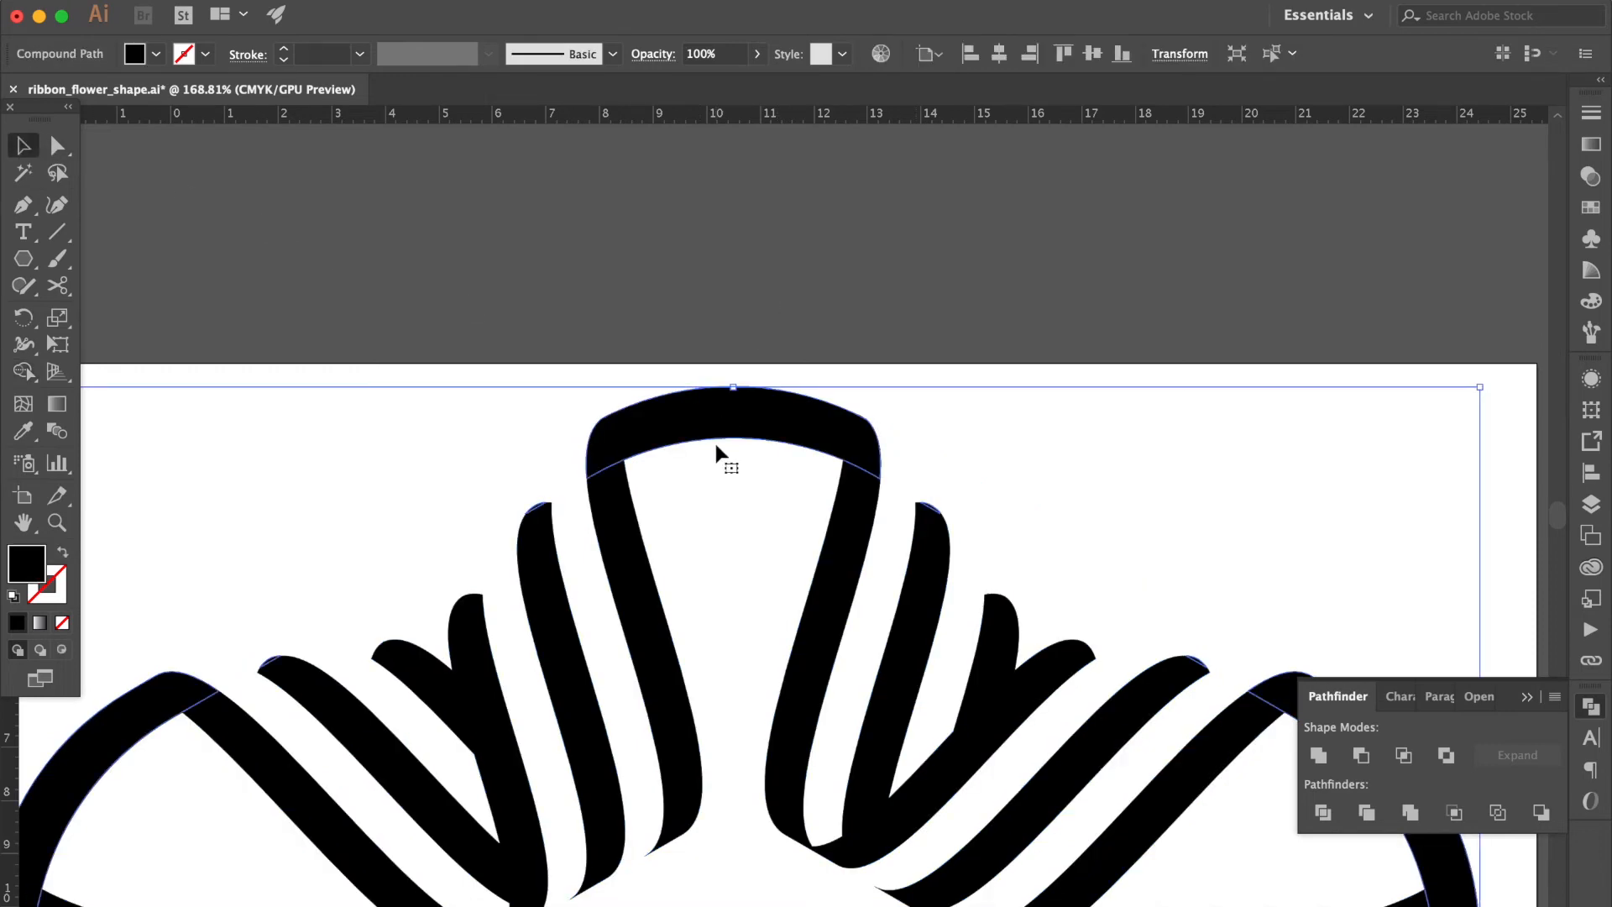
right_click(716, 448)
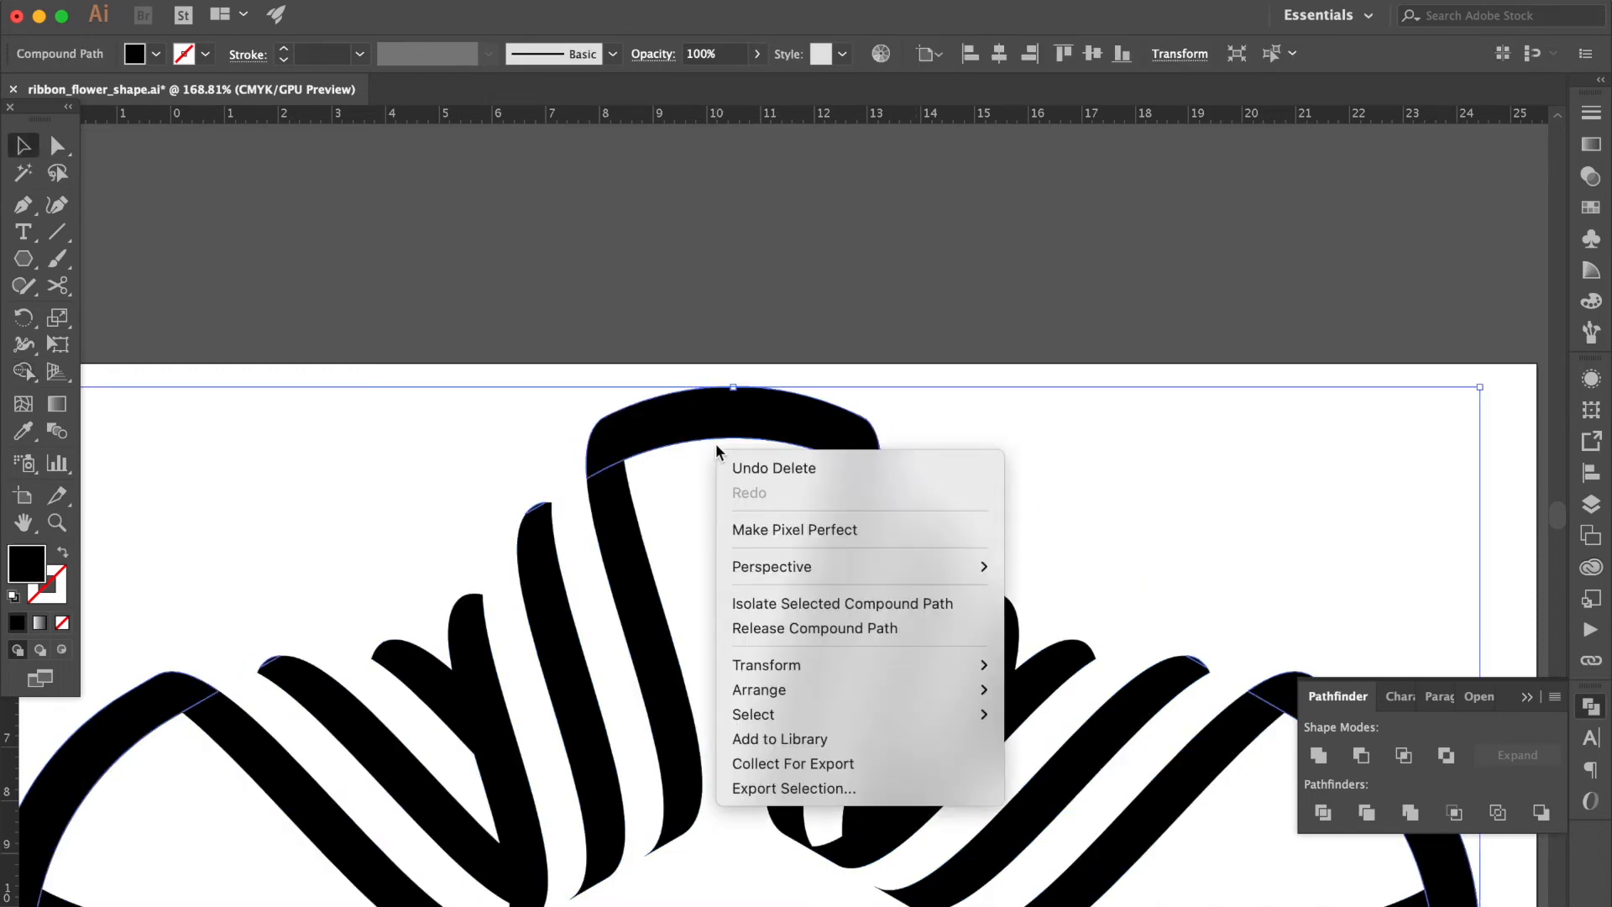
left_click(819, 630)
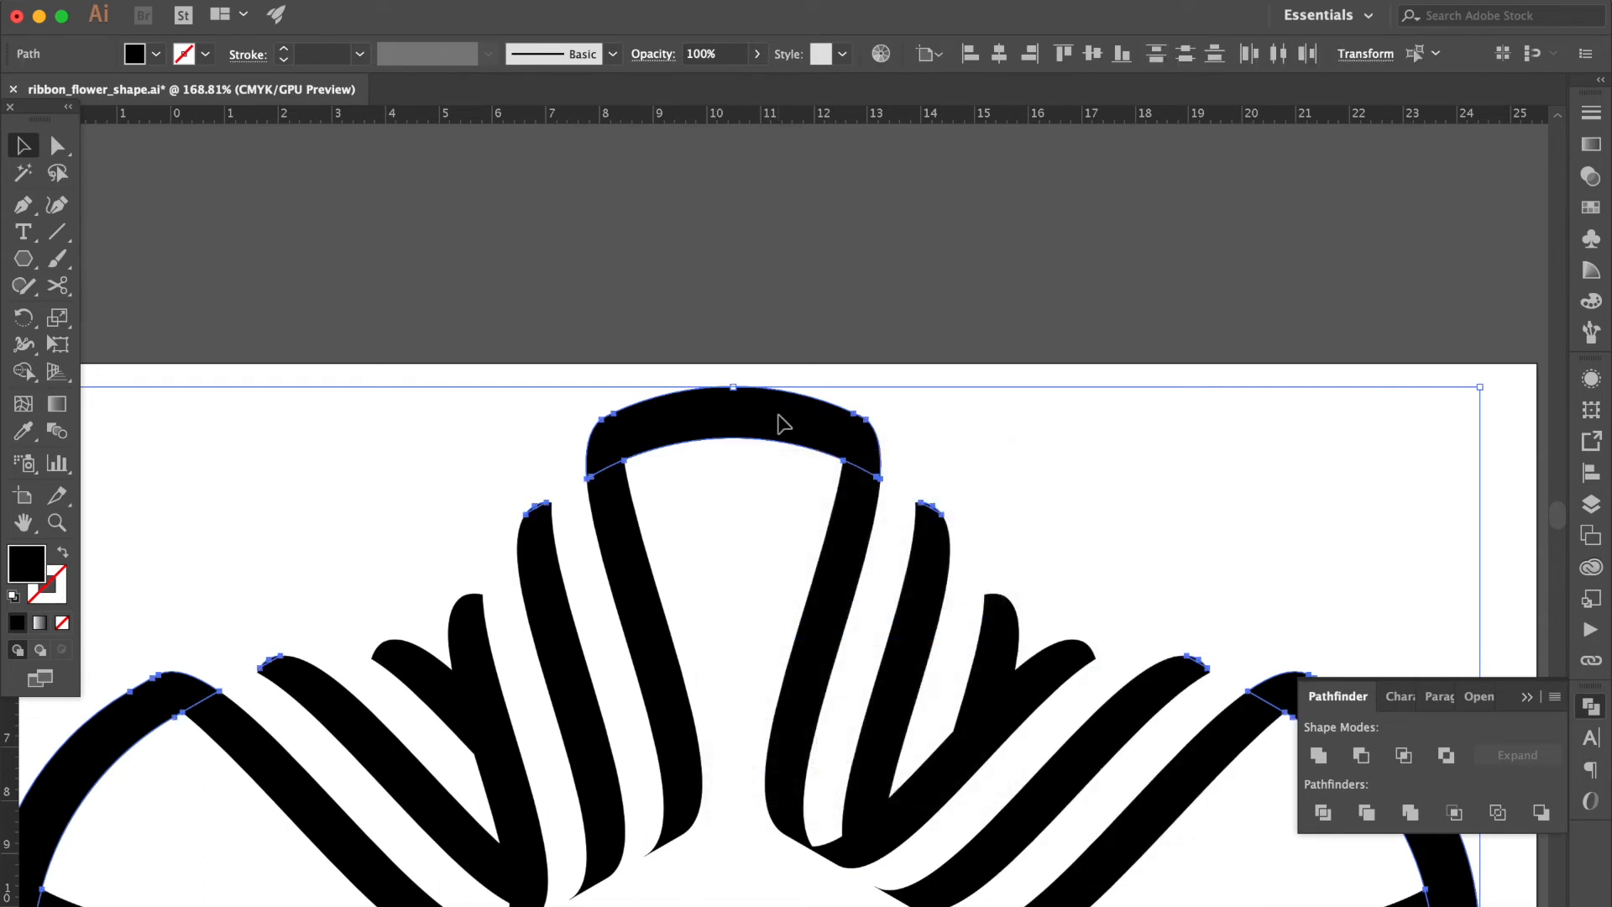
left_click(783, 426, "shift")
key("super+shift+a")
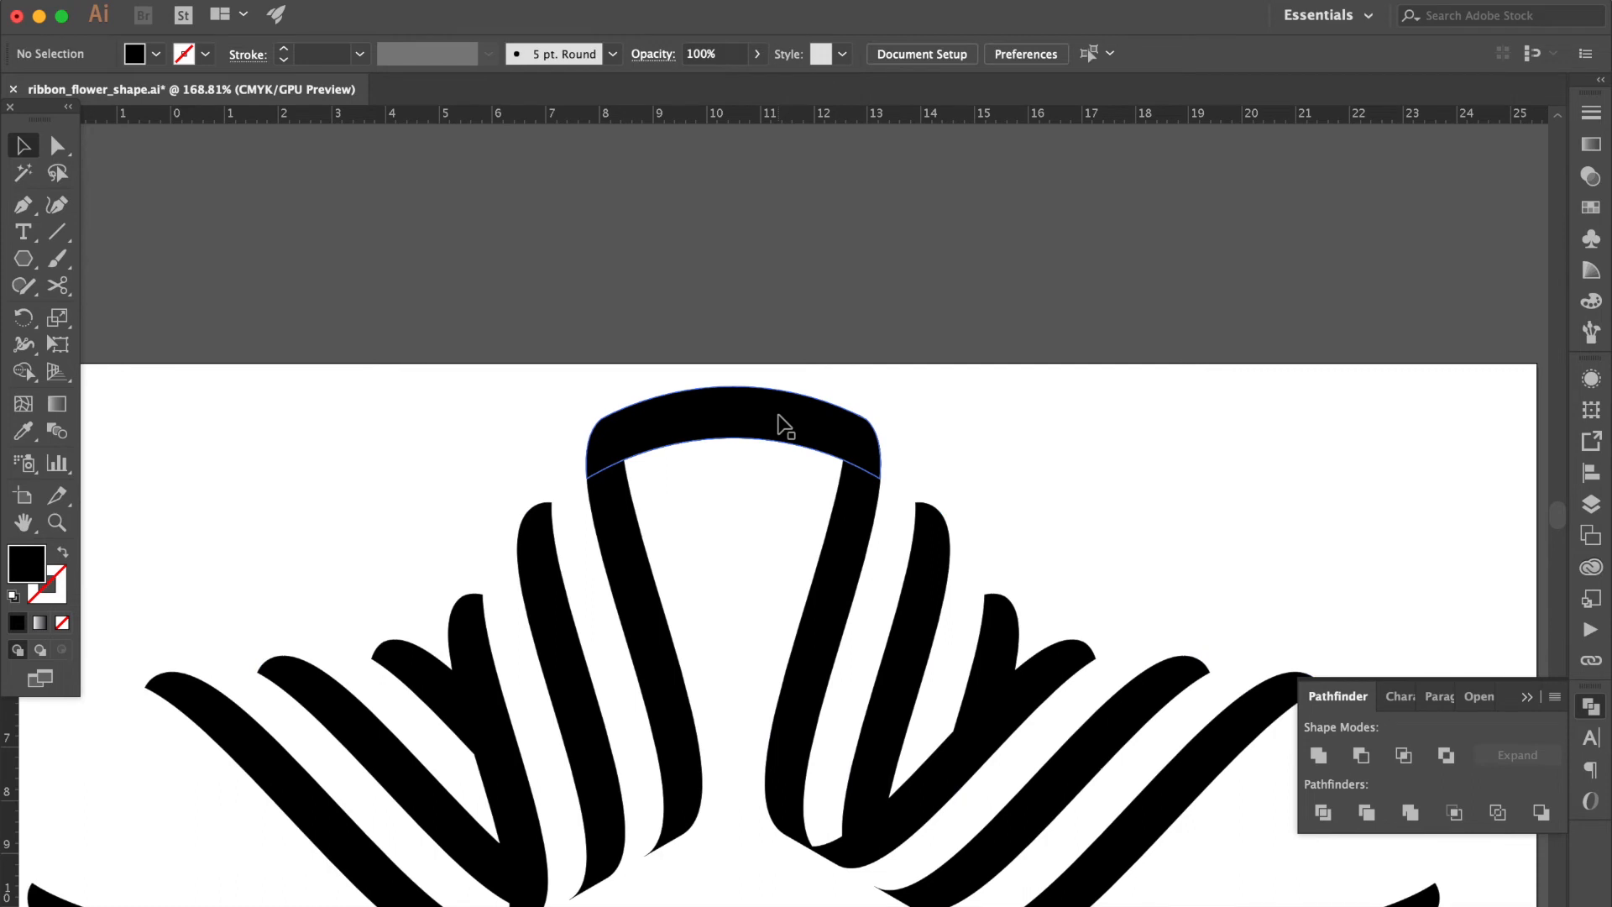
Copy the top band straight down so the copy abuts it, and repeat the transformation three more times
left_click(735, 424)
left_click(738, 360)
left_click_drag(729, 387, 734, 443)
key("super+d")
key("super+d")
key("super+d")
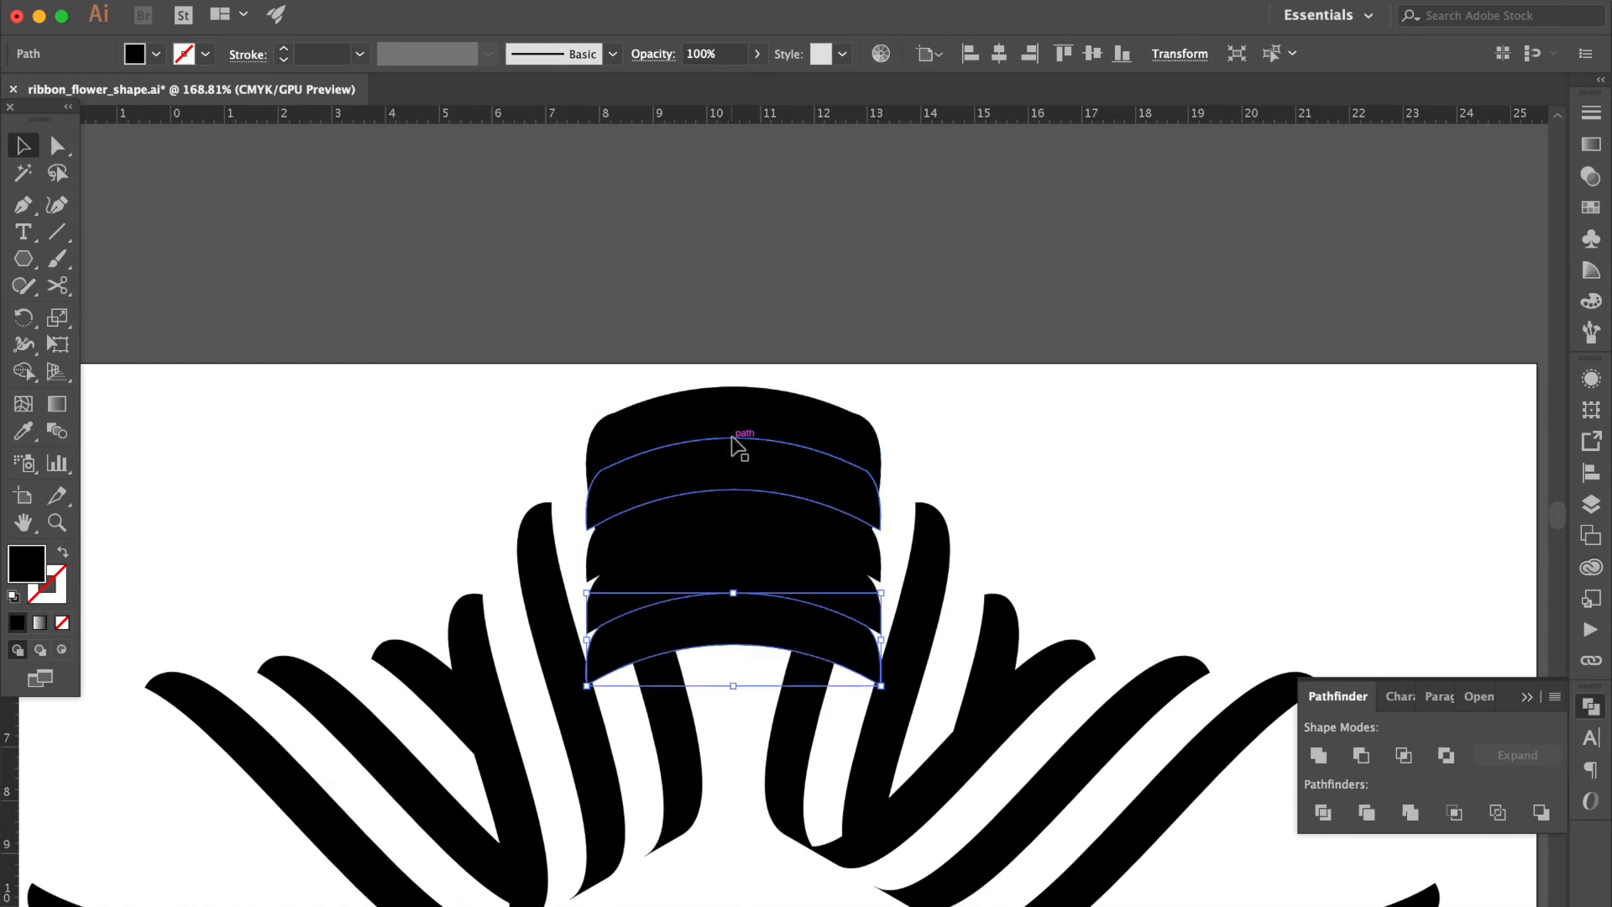
Delete the second and fourth bands, keeping three evenly spaced bands across the top petal
left_click(745, 455)
key("Delete")
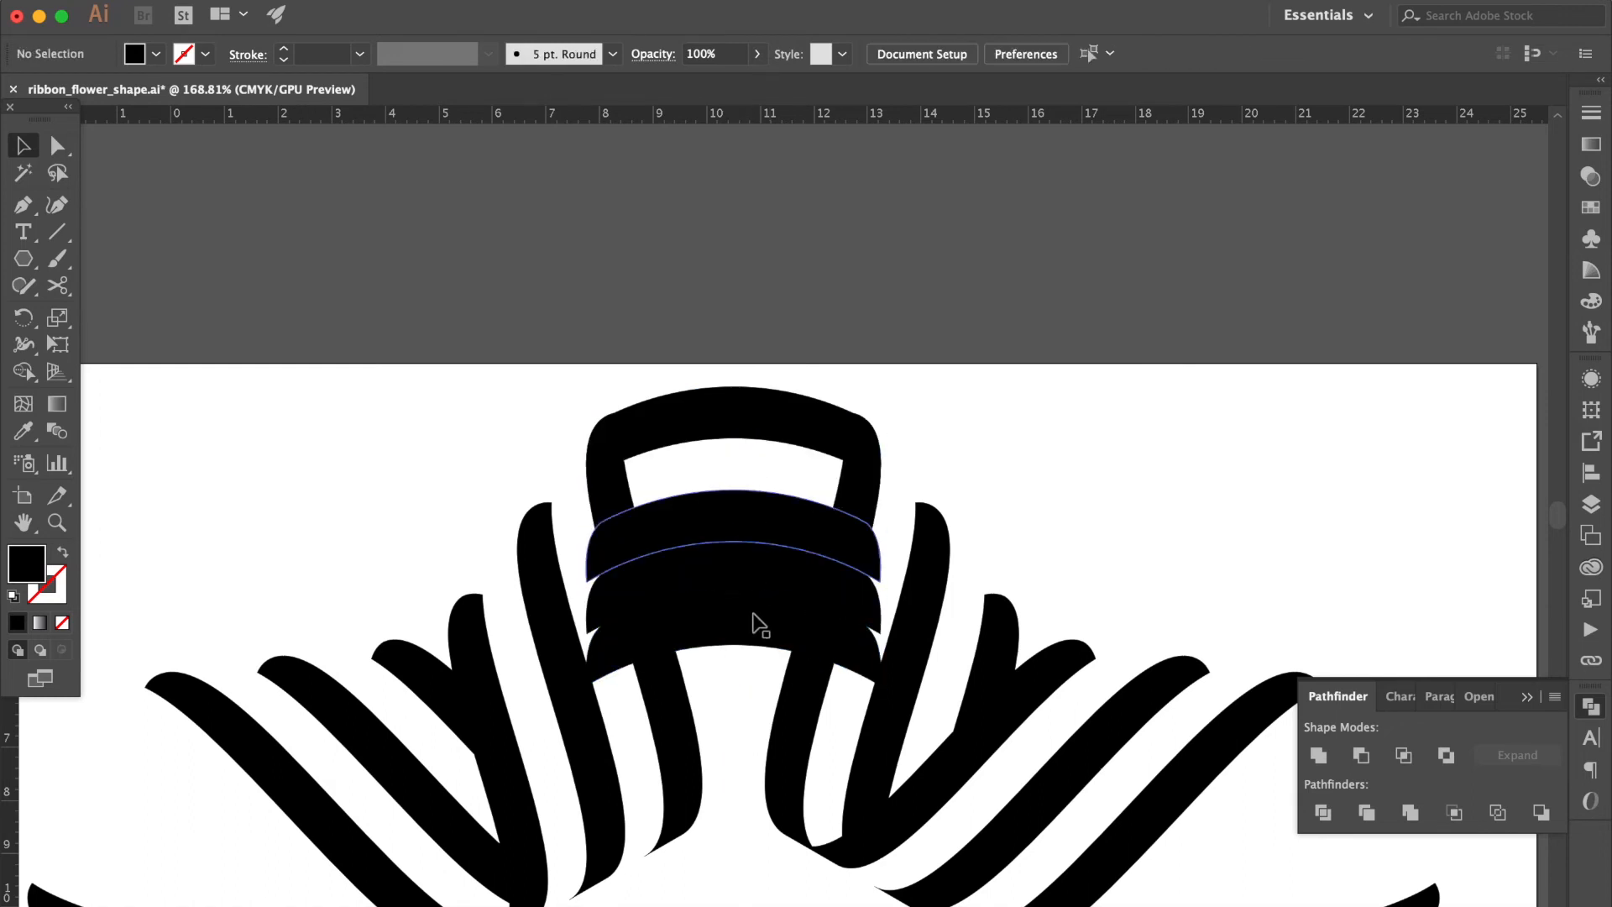
left_click(774, 591)
key("Delete")
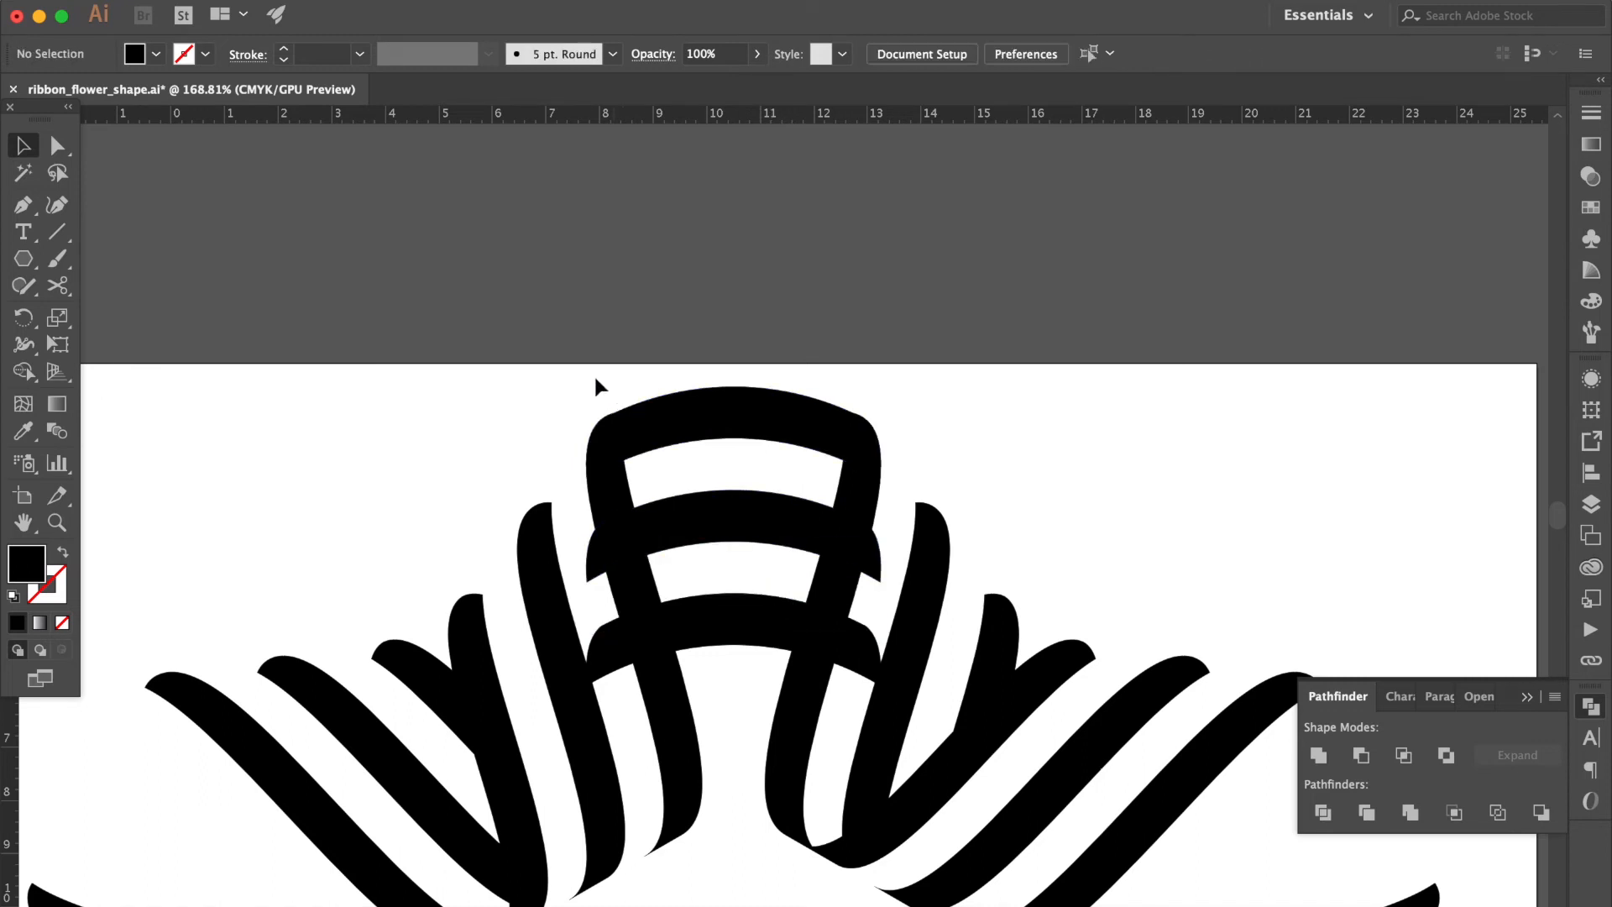
Trim the band ends projecting beyond the two upper ribbons with Shape Builder, and deselect the artwork
left_click_drag(589, 375, 844, 657)
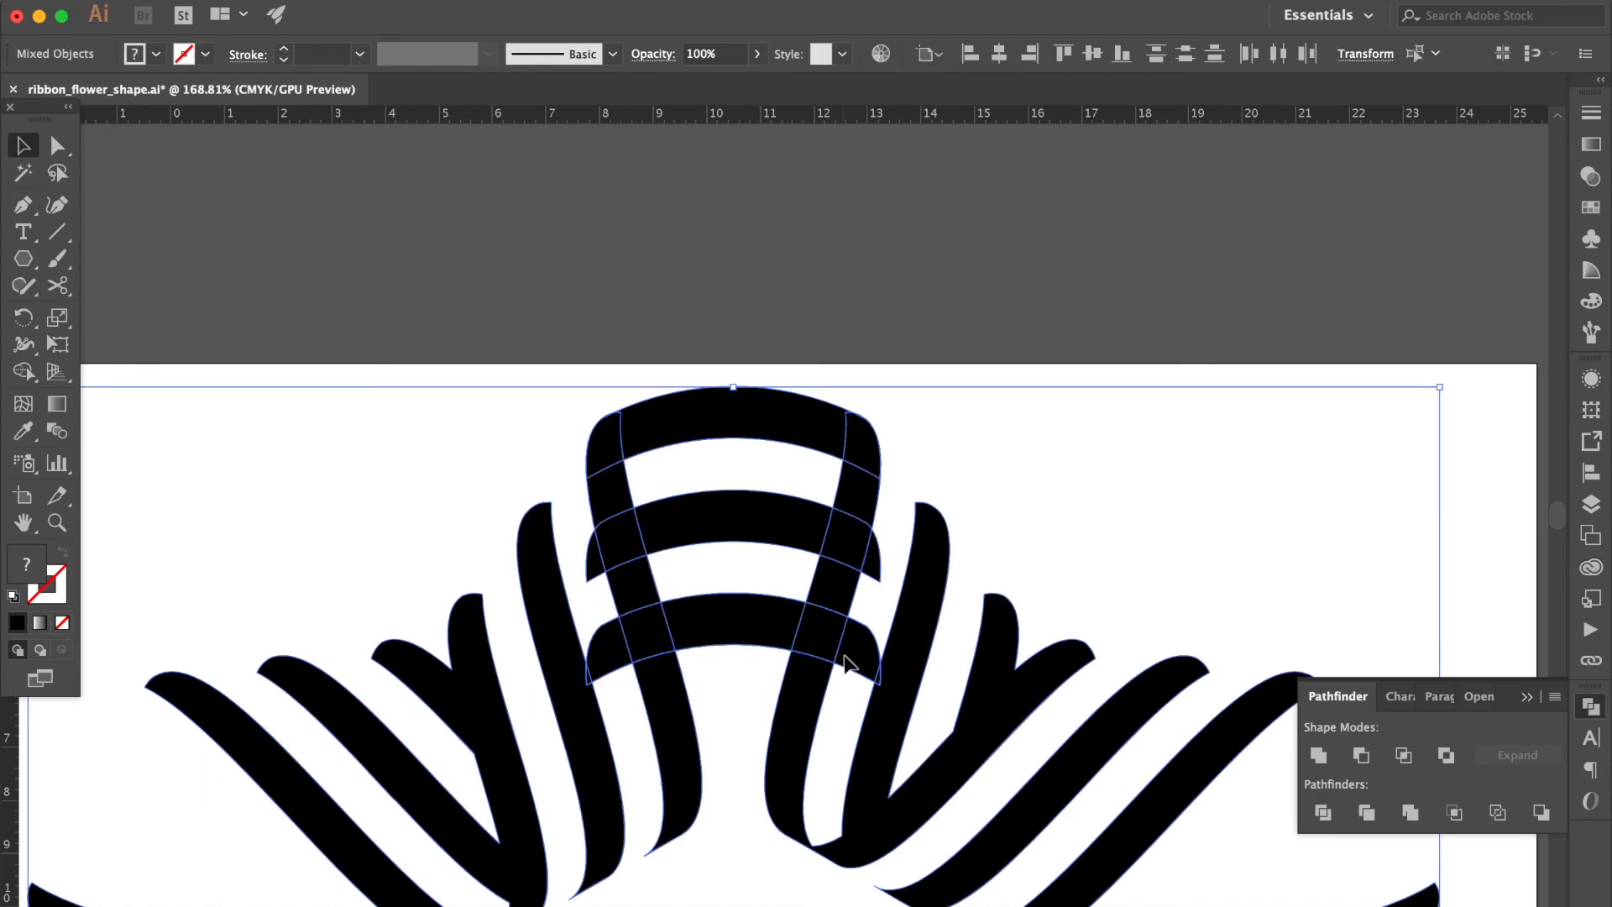
left_click(23, 370)
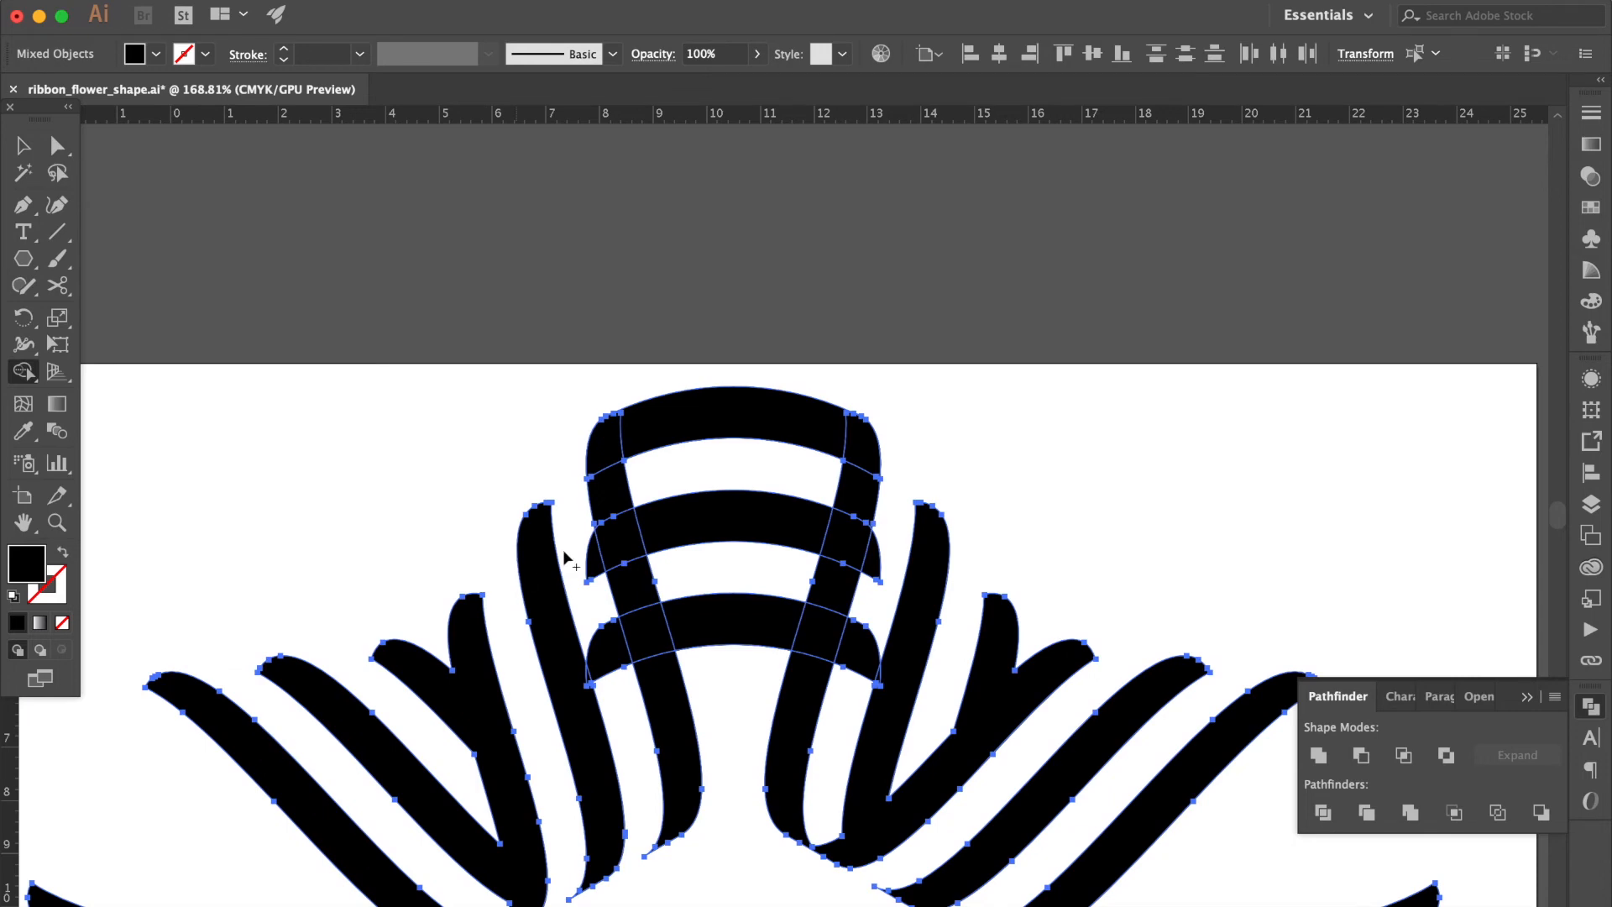
scroll(572, 549, "up", 1)
scroll(573, 549, "up", 1)
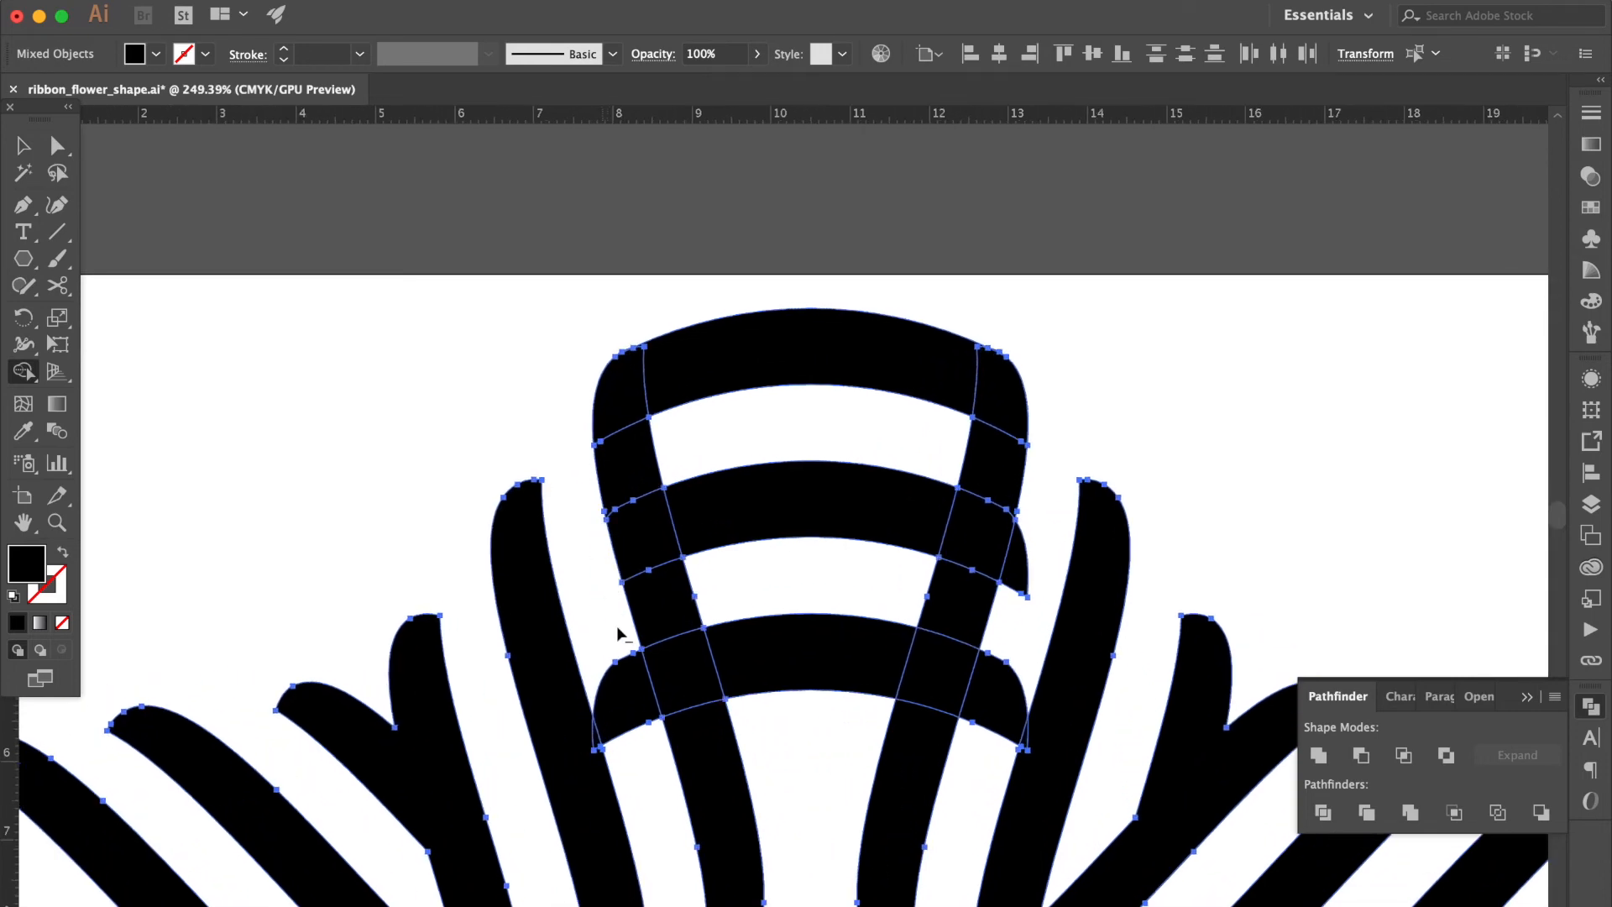
left_click(631, 715, "alt")
left_click(1003, 701, "alt")
left_click(1019, 578, "alt")
left_click(24, 146)
left_click(373, 346)
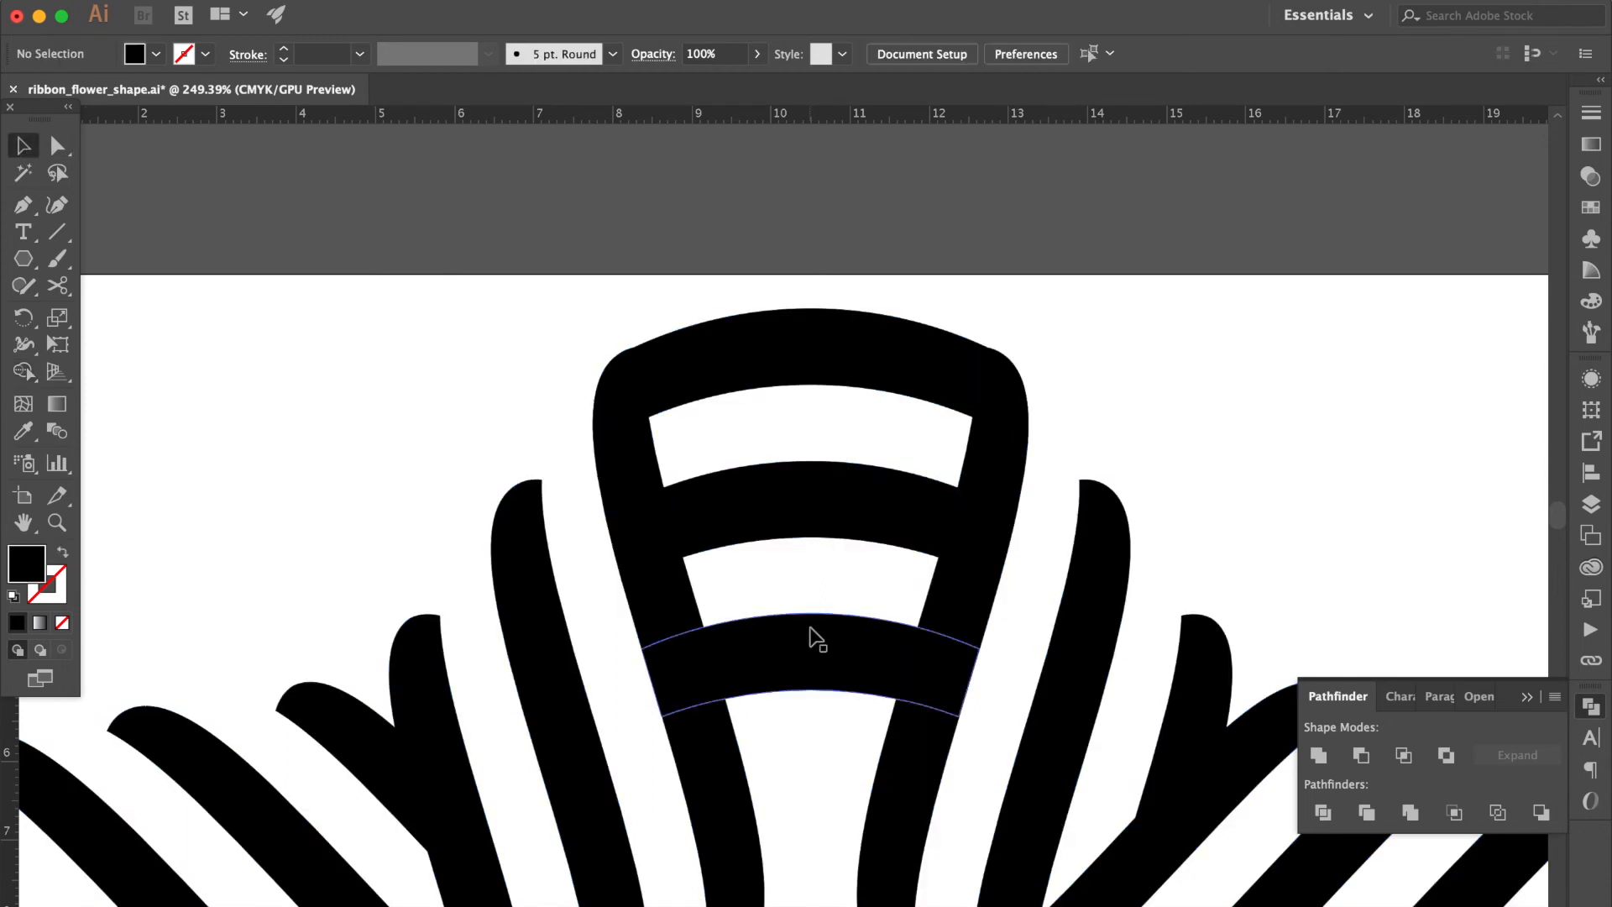
Group the three trimmed bands and place a copy of the group straight below in the centre of the ring
left_click(777, 313)
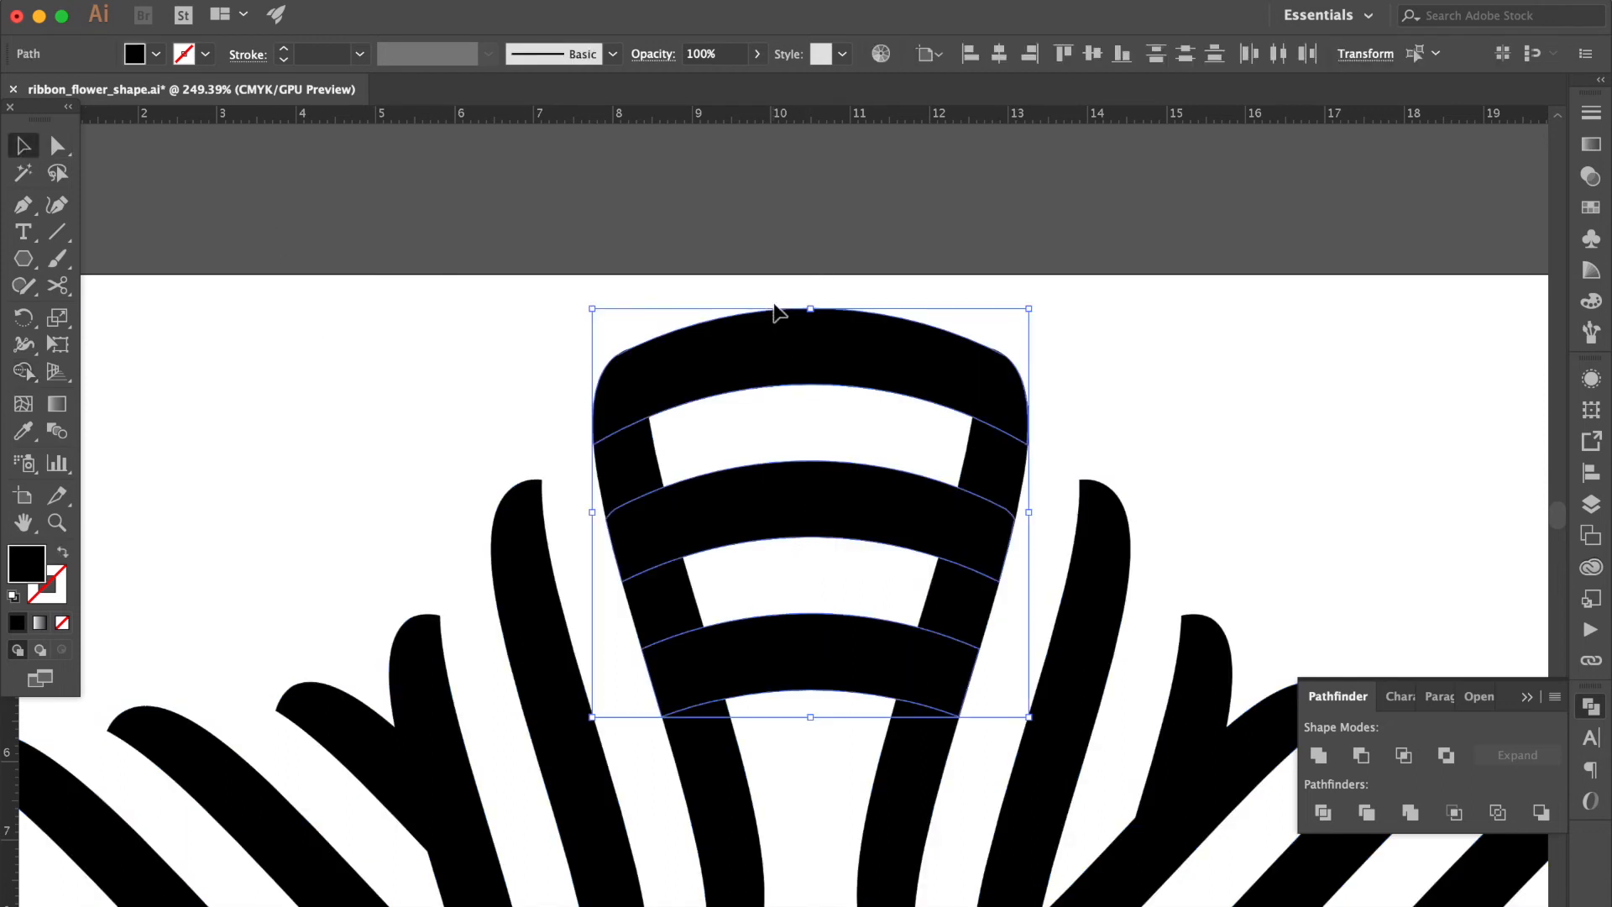
key("super+0")
key("super+0")
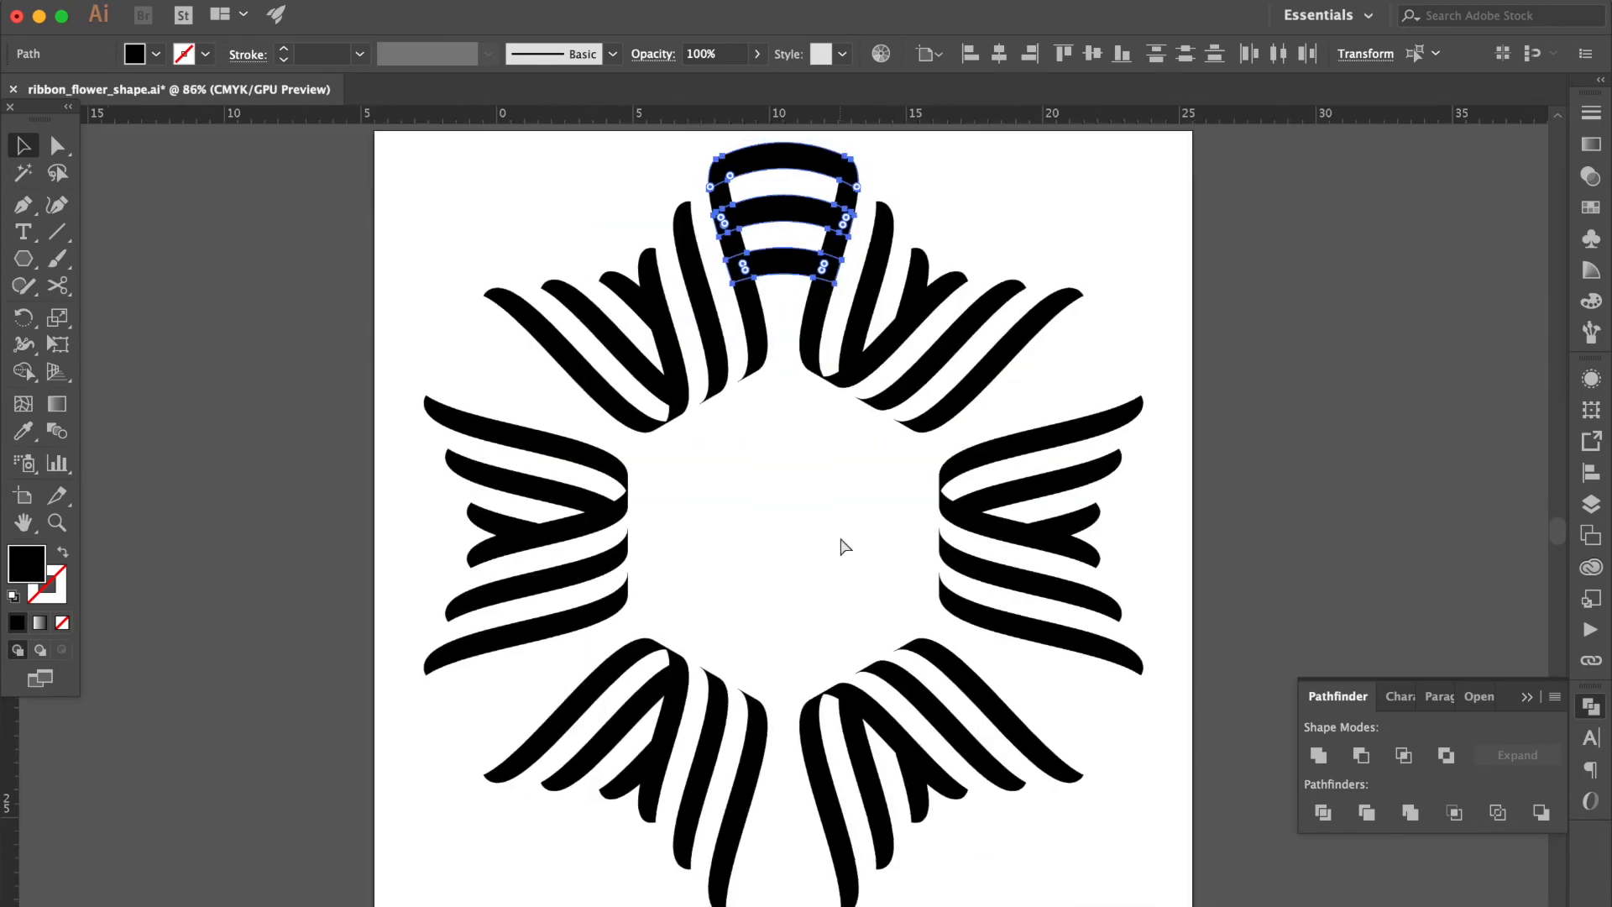
left_click(819, 165)
left_click_drag(819, 165, 821, 538)
Reflect the copied band group across the horizontal axis
right_click(821, 534)
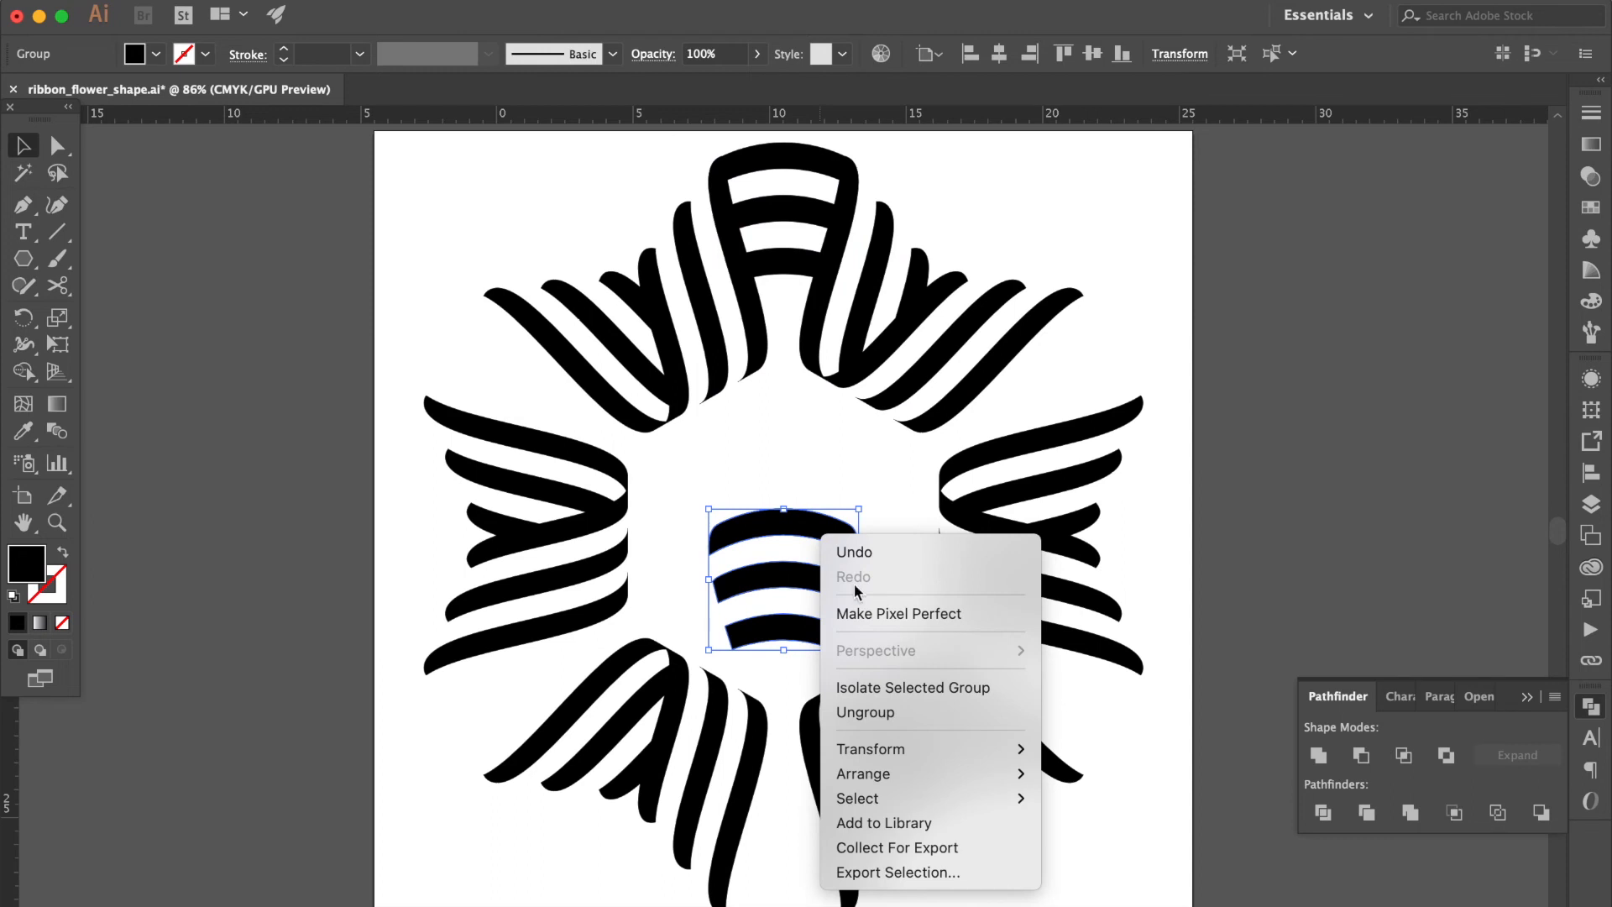
mouse_move(918, 748)
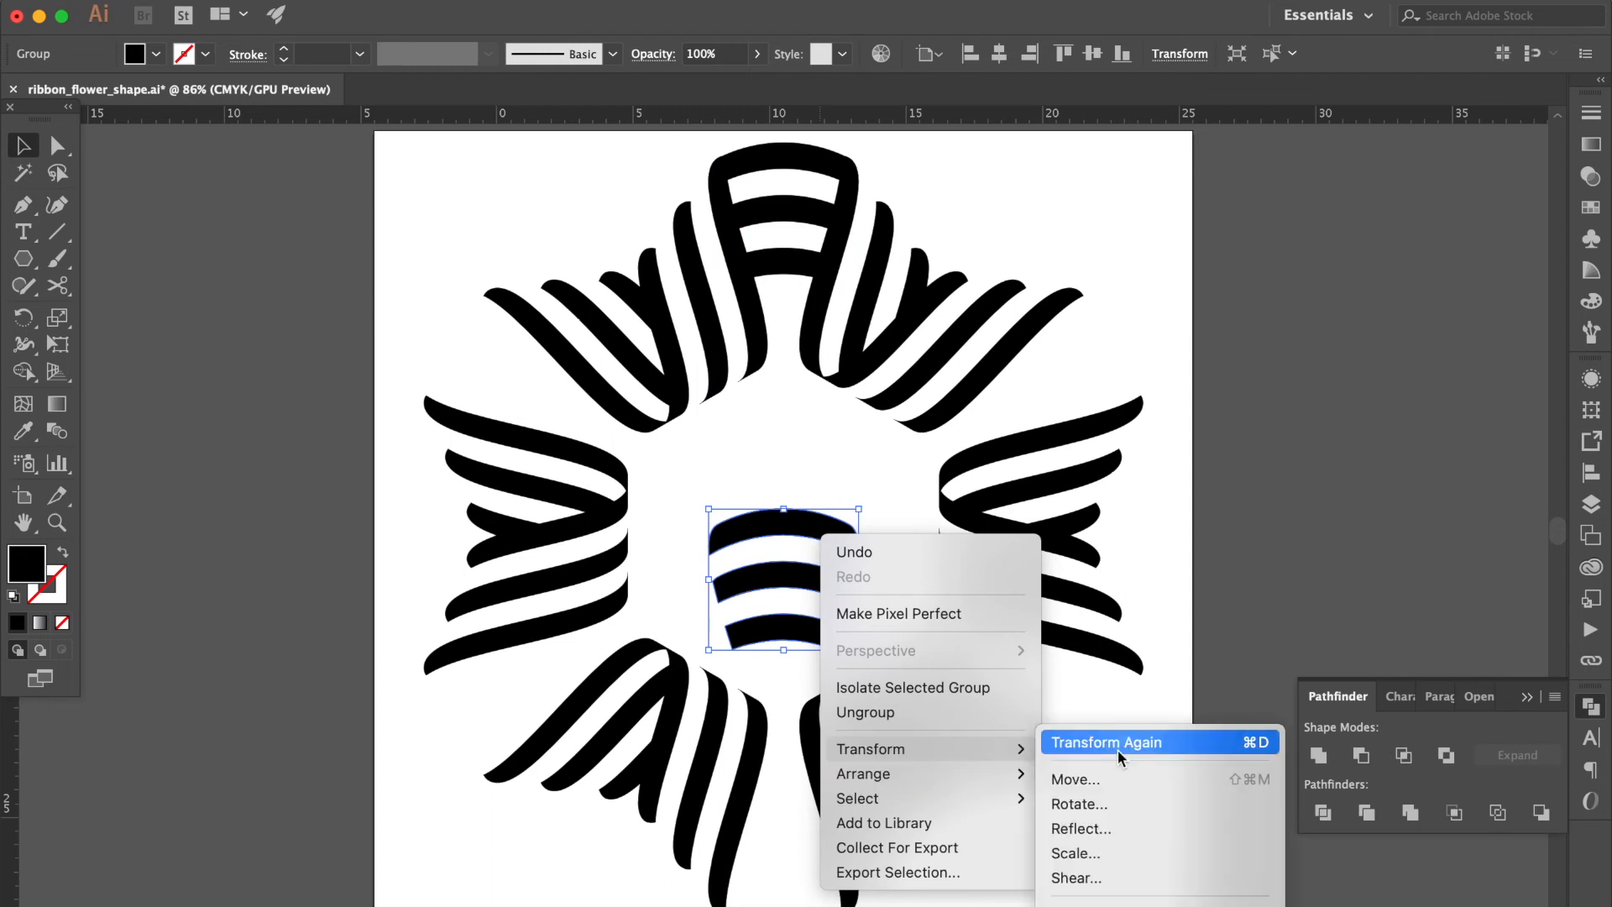
left_click(1111, 829)
left_click(1121, 506)
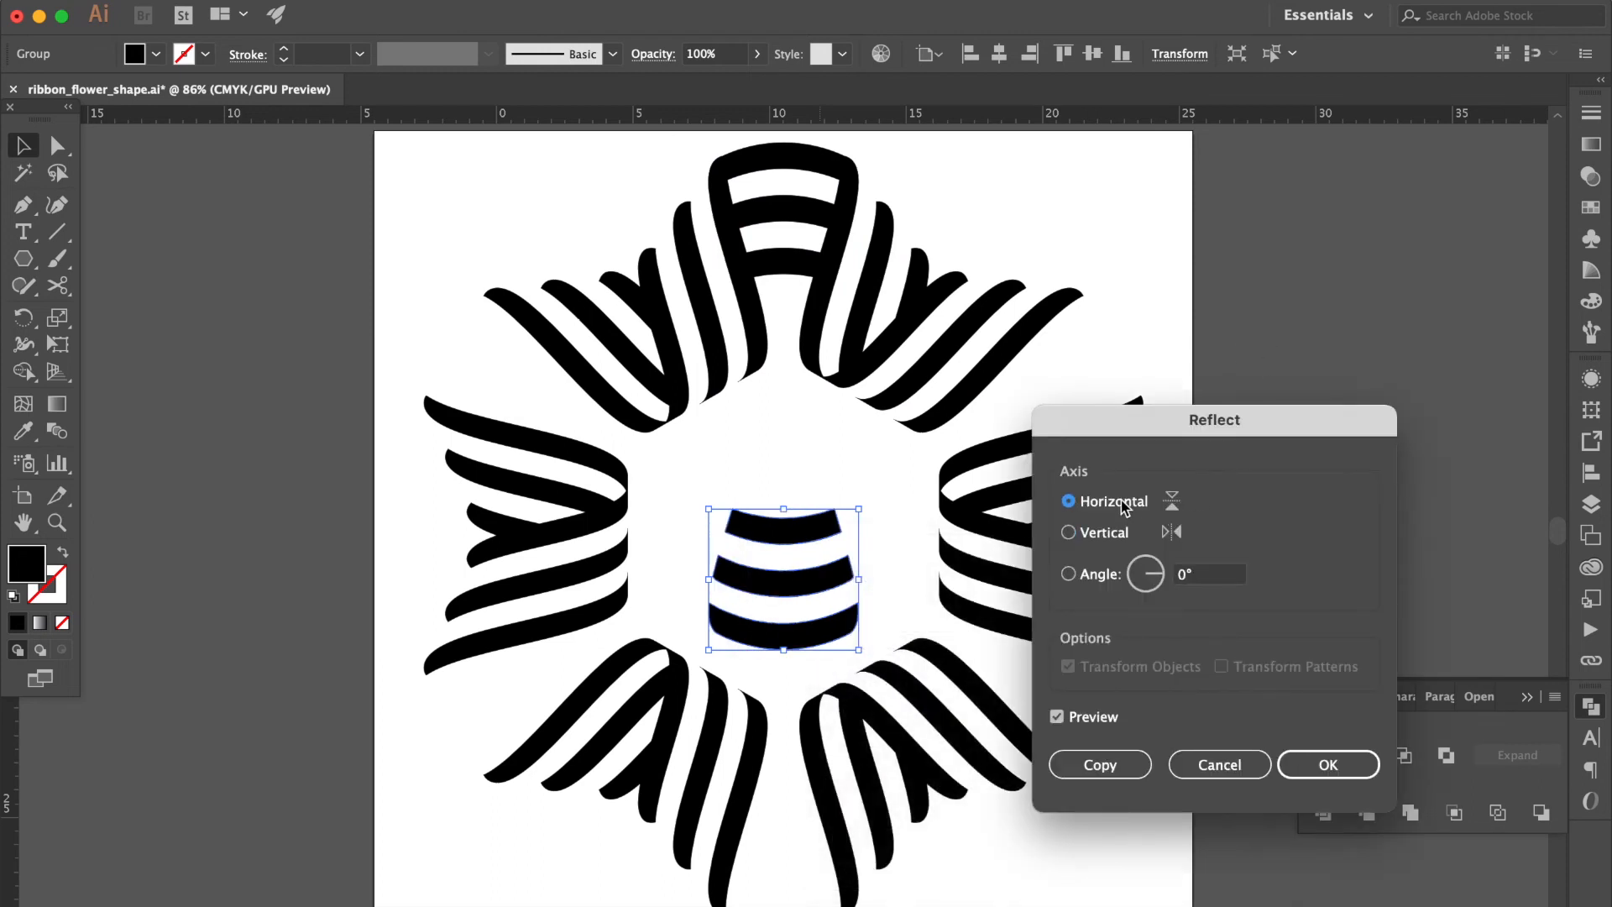
key("Return")
Move the reflected bands down between the two lowest ribbons, aligning their ends with the ribbons' outer edges
scroll(756, 718, "up", 3)
scroll(756, 718, "down", 5)
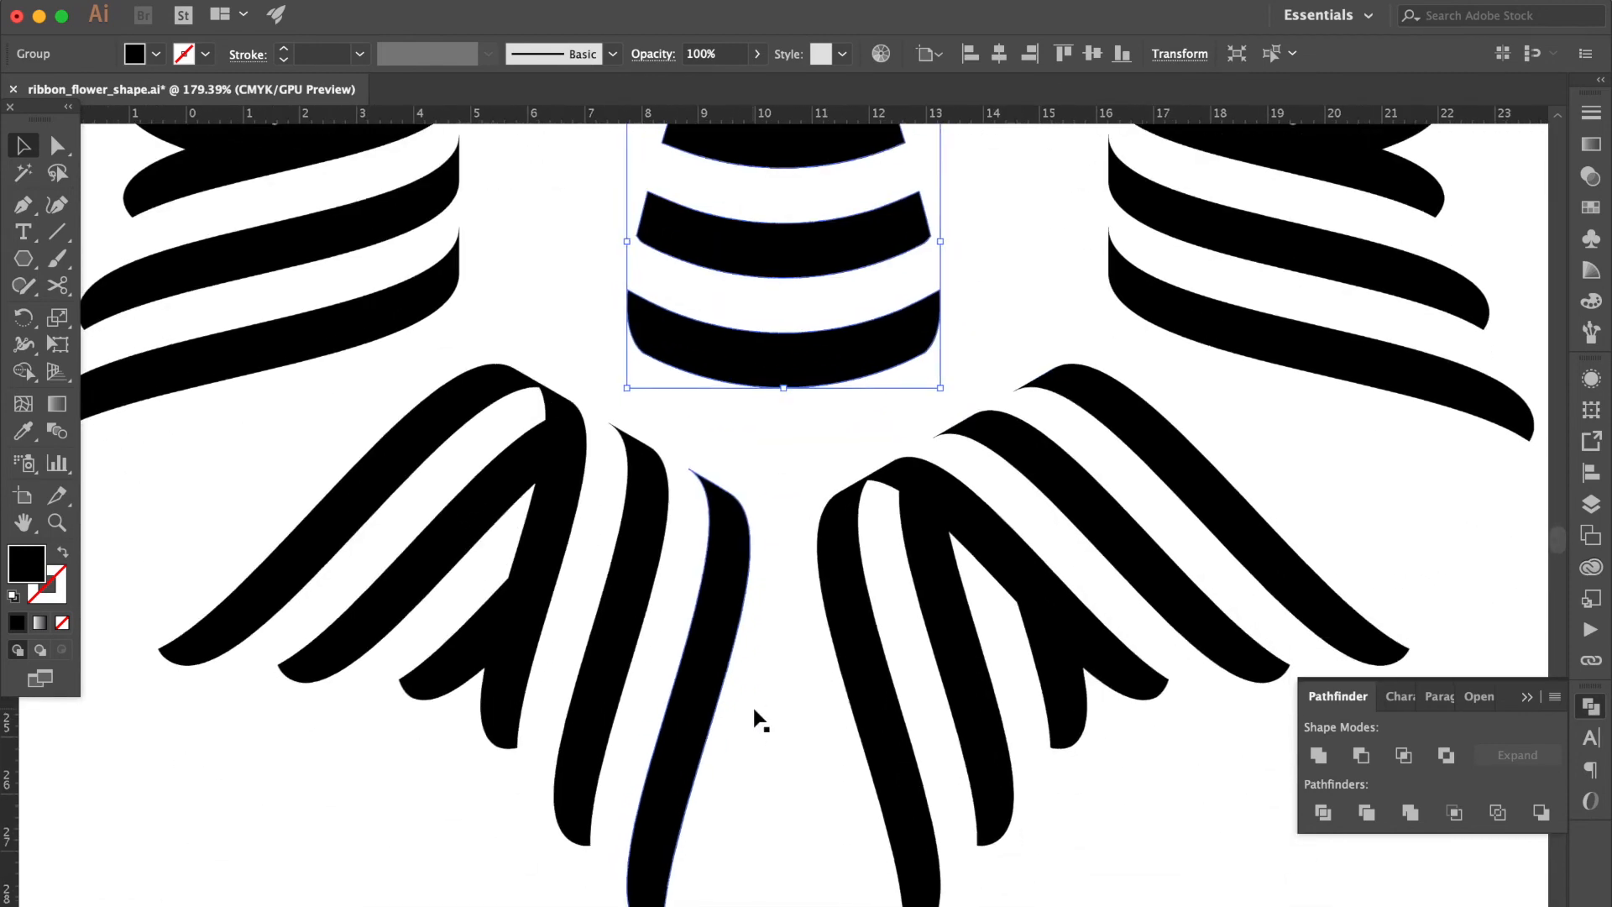
left_click_drag(892, 290, 960, 864)
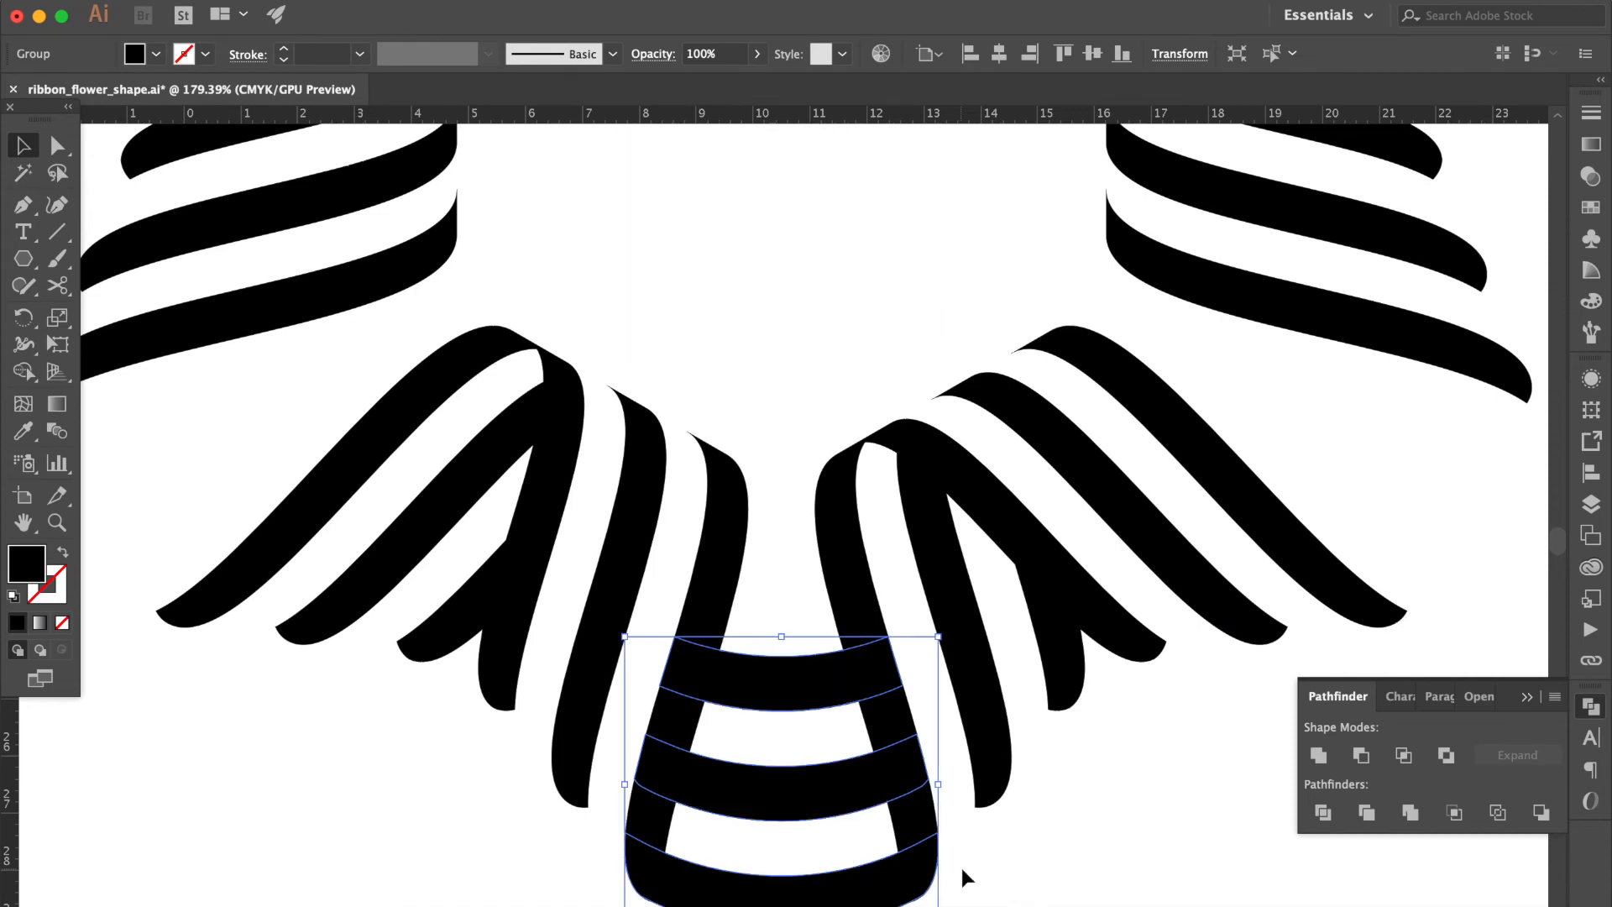
left_click(1015, 853)
Group the upper and lower band sets together and paste a copy of the pair in front
scroll(1014, 853, "down", 2)
scroll(1015, 859, "down", 2)
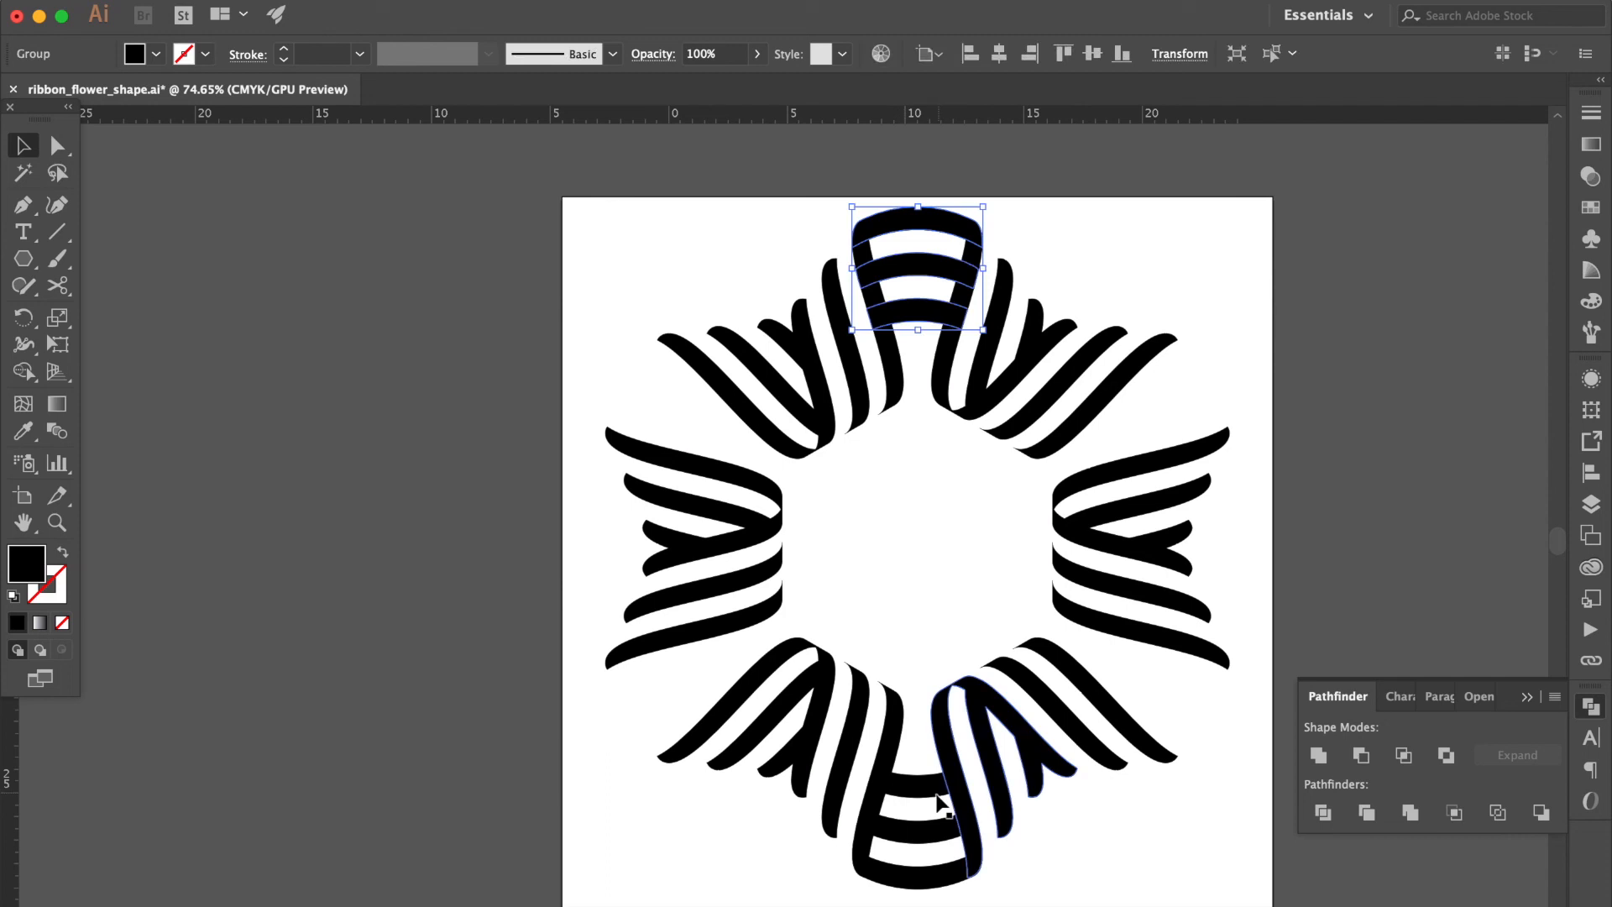
left_click(925, 788, "shift")
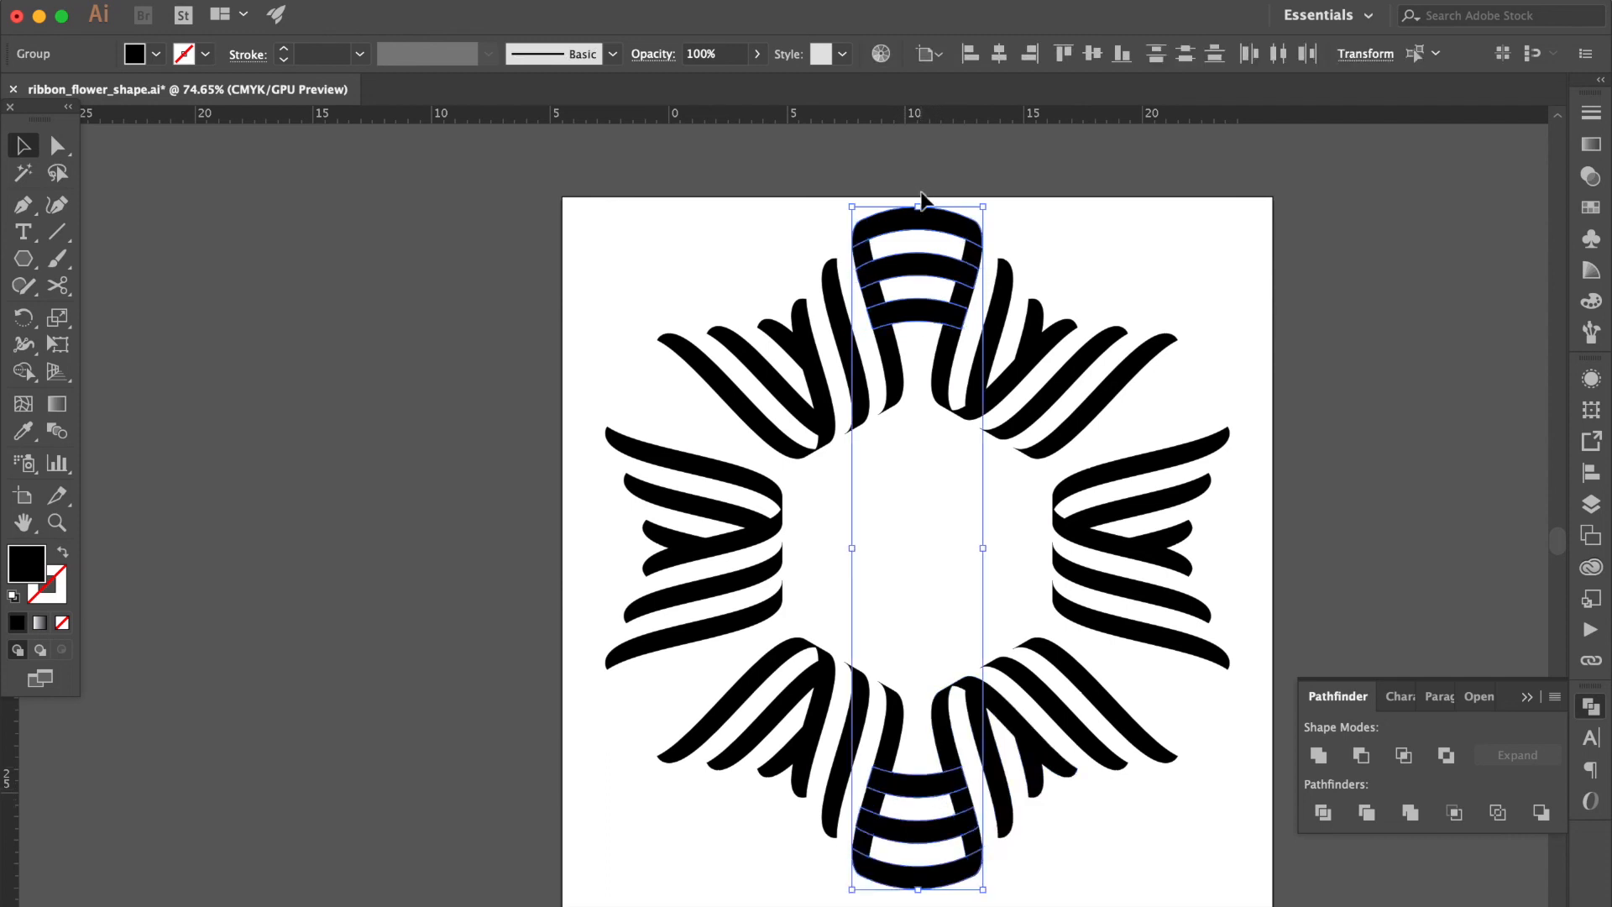
key("super+g")
Rotate the copied pair of band sets by 60° around the centre of the ring, checking the preview
right_click(906, 280)
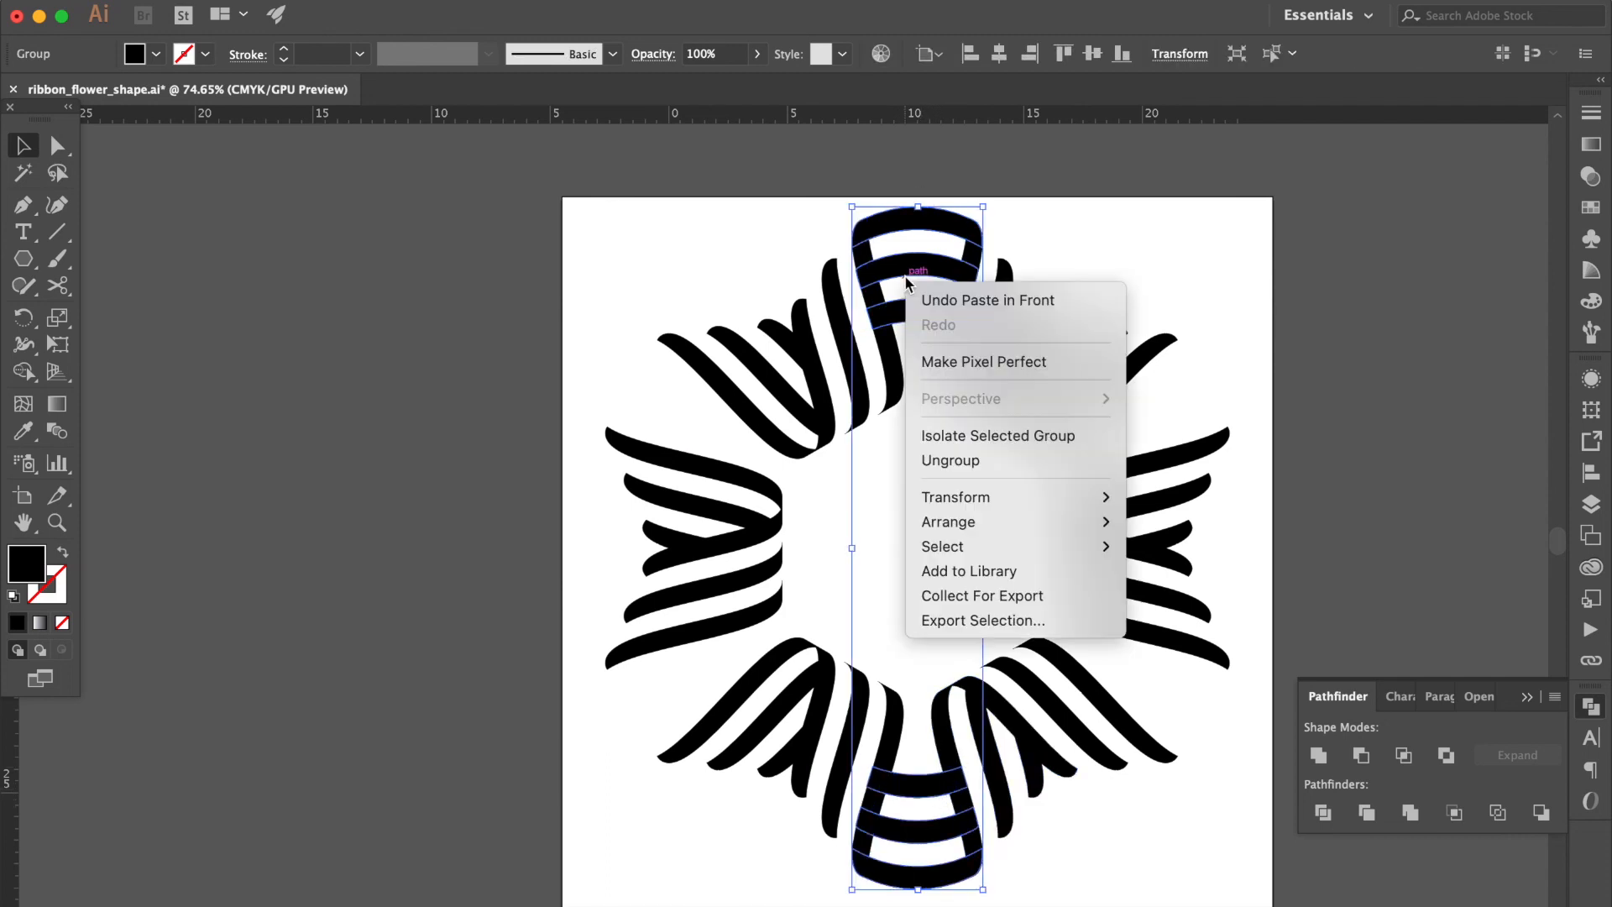
mouse_move(1004, 496)
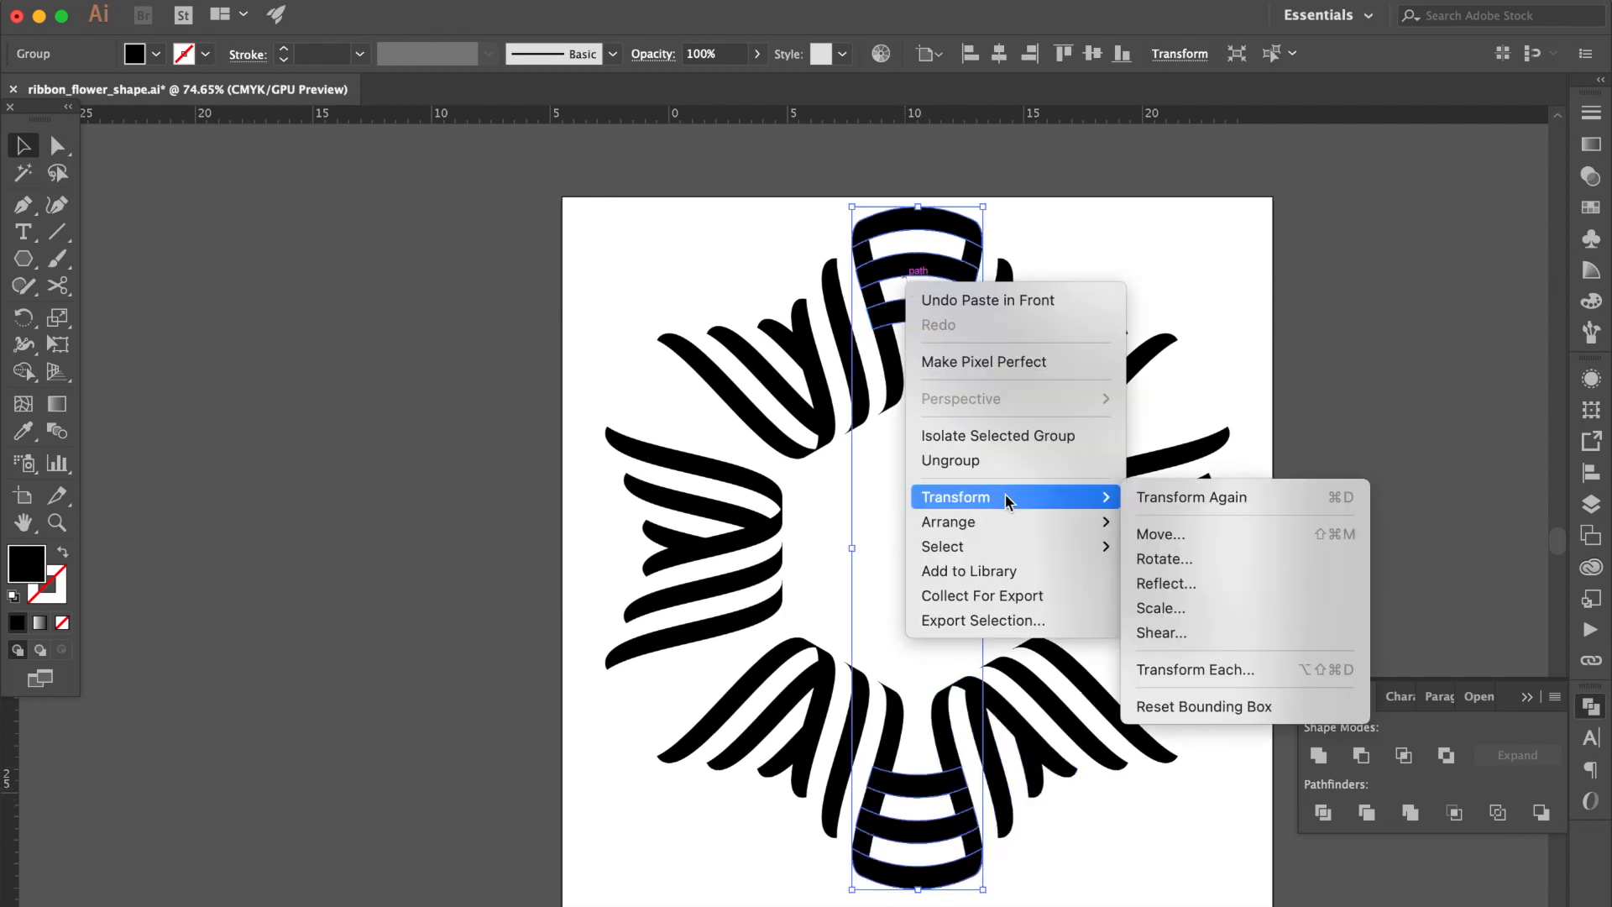
left_click(1181, 560)
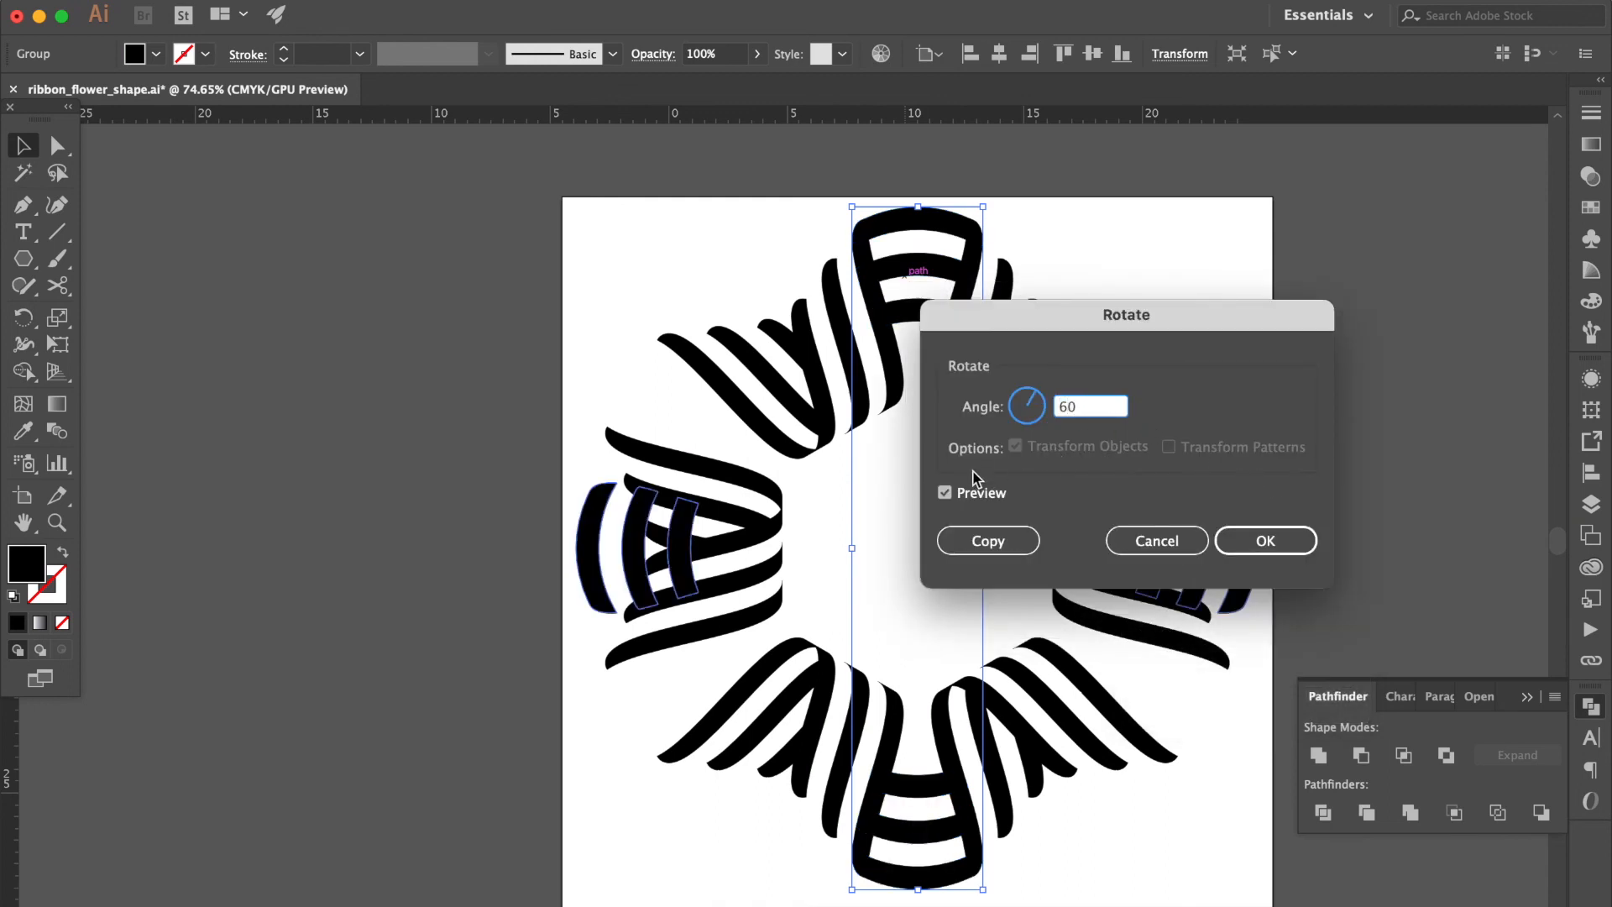
left_click(984, 494)
left_click(984, 494)
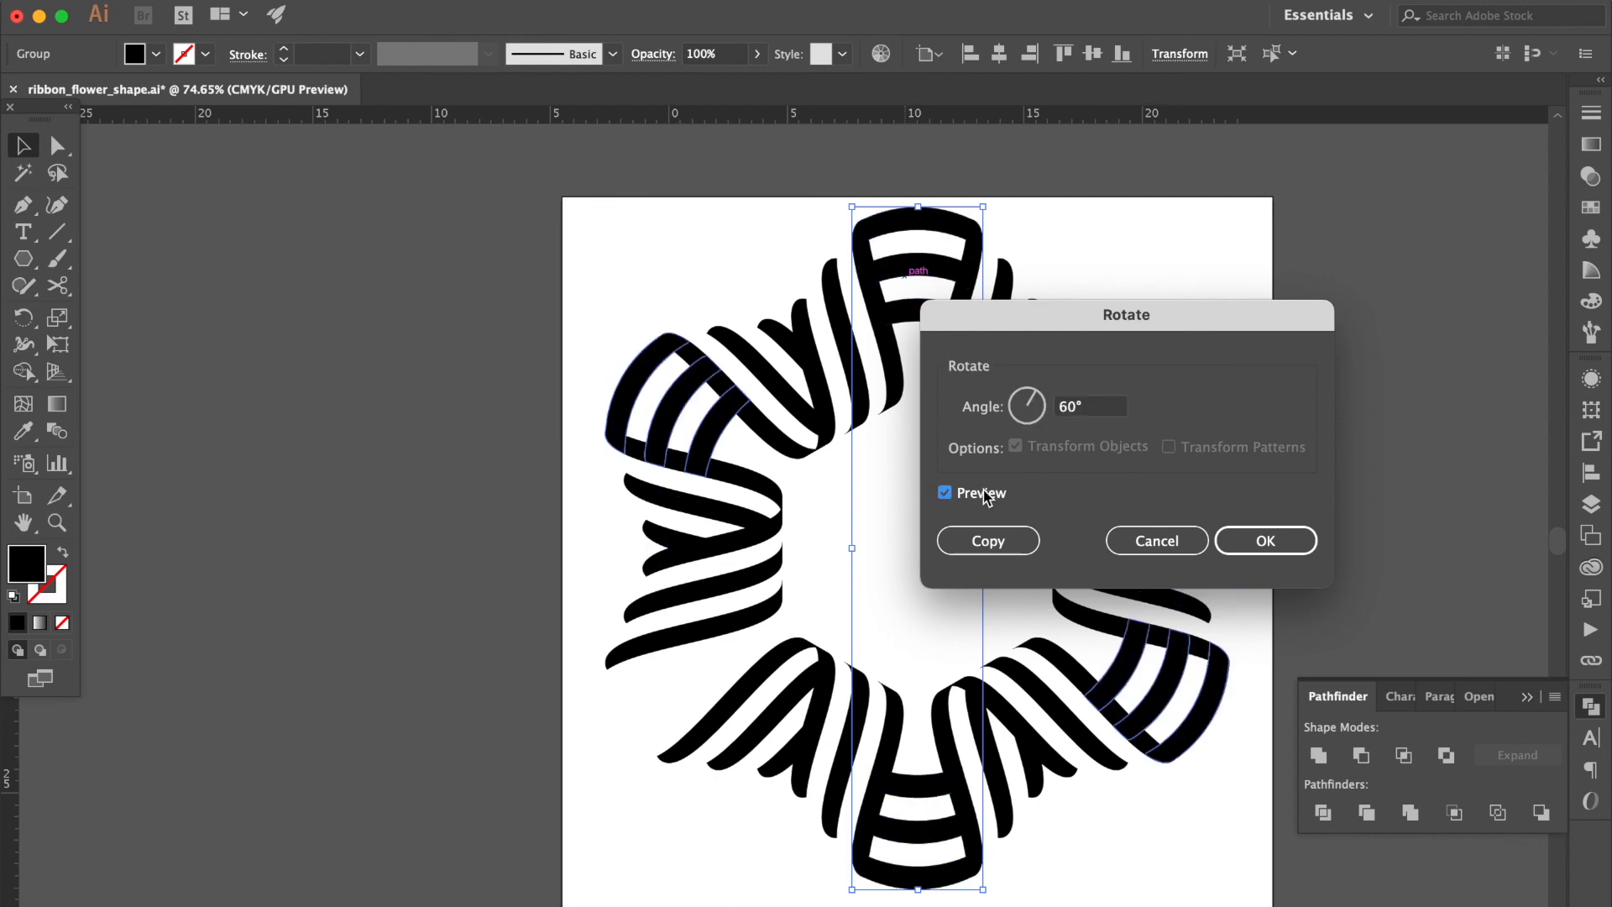
left_click(1297, 546)
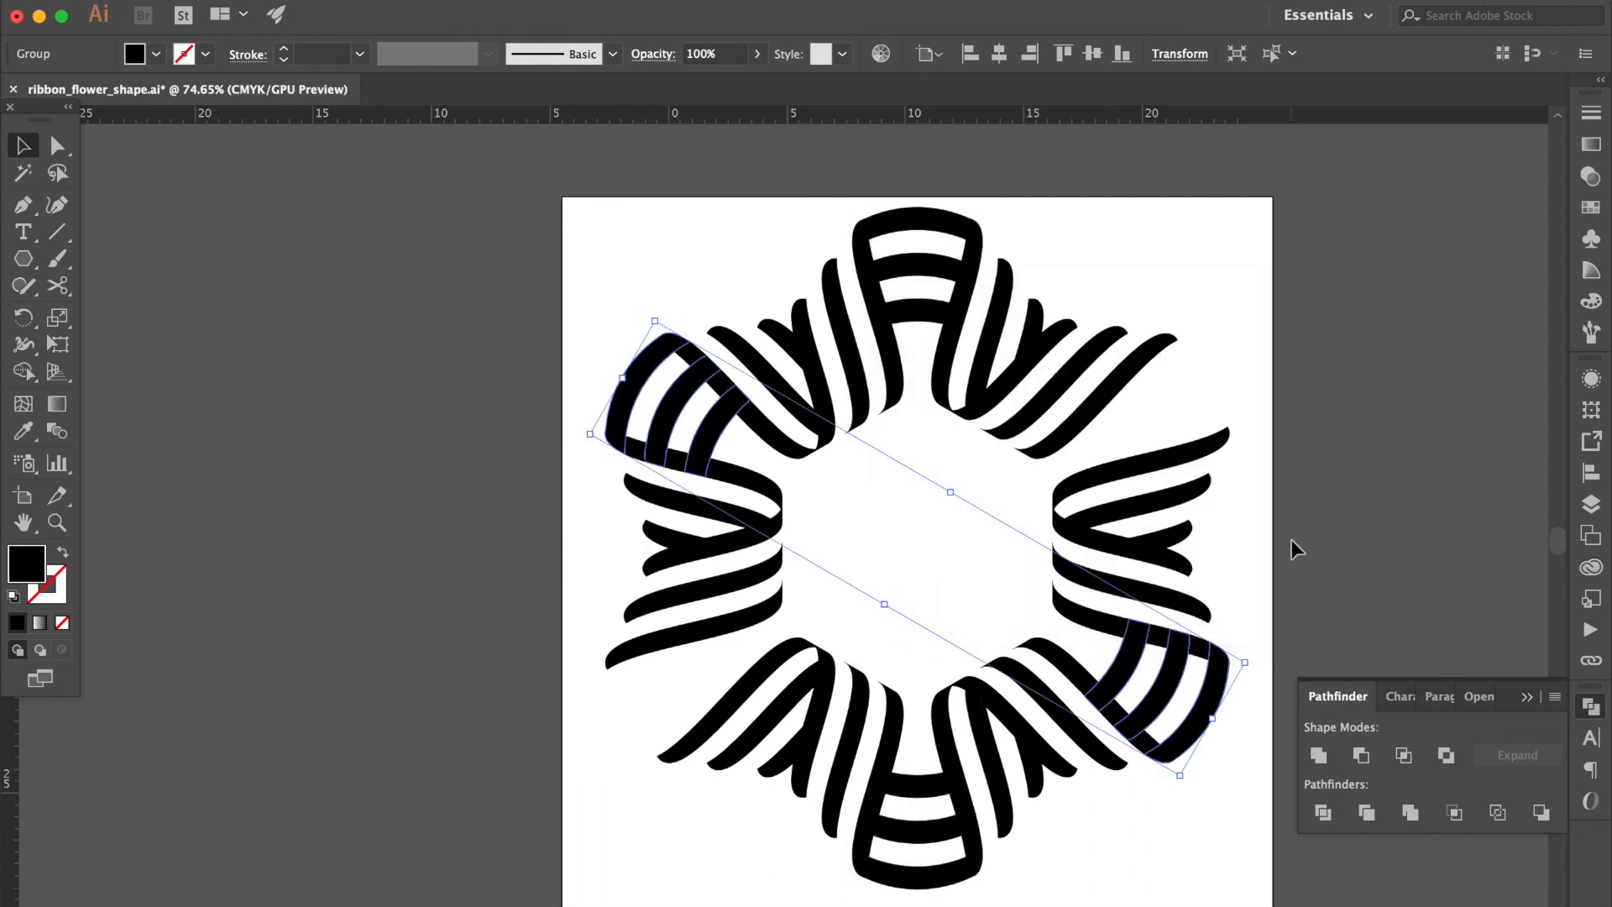
Paste another copy of the rotated pair in front and rotate it a further 60° to fill the last two gaps
right_click(1016, 579)
mouse_move(1126, 795)
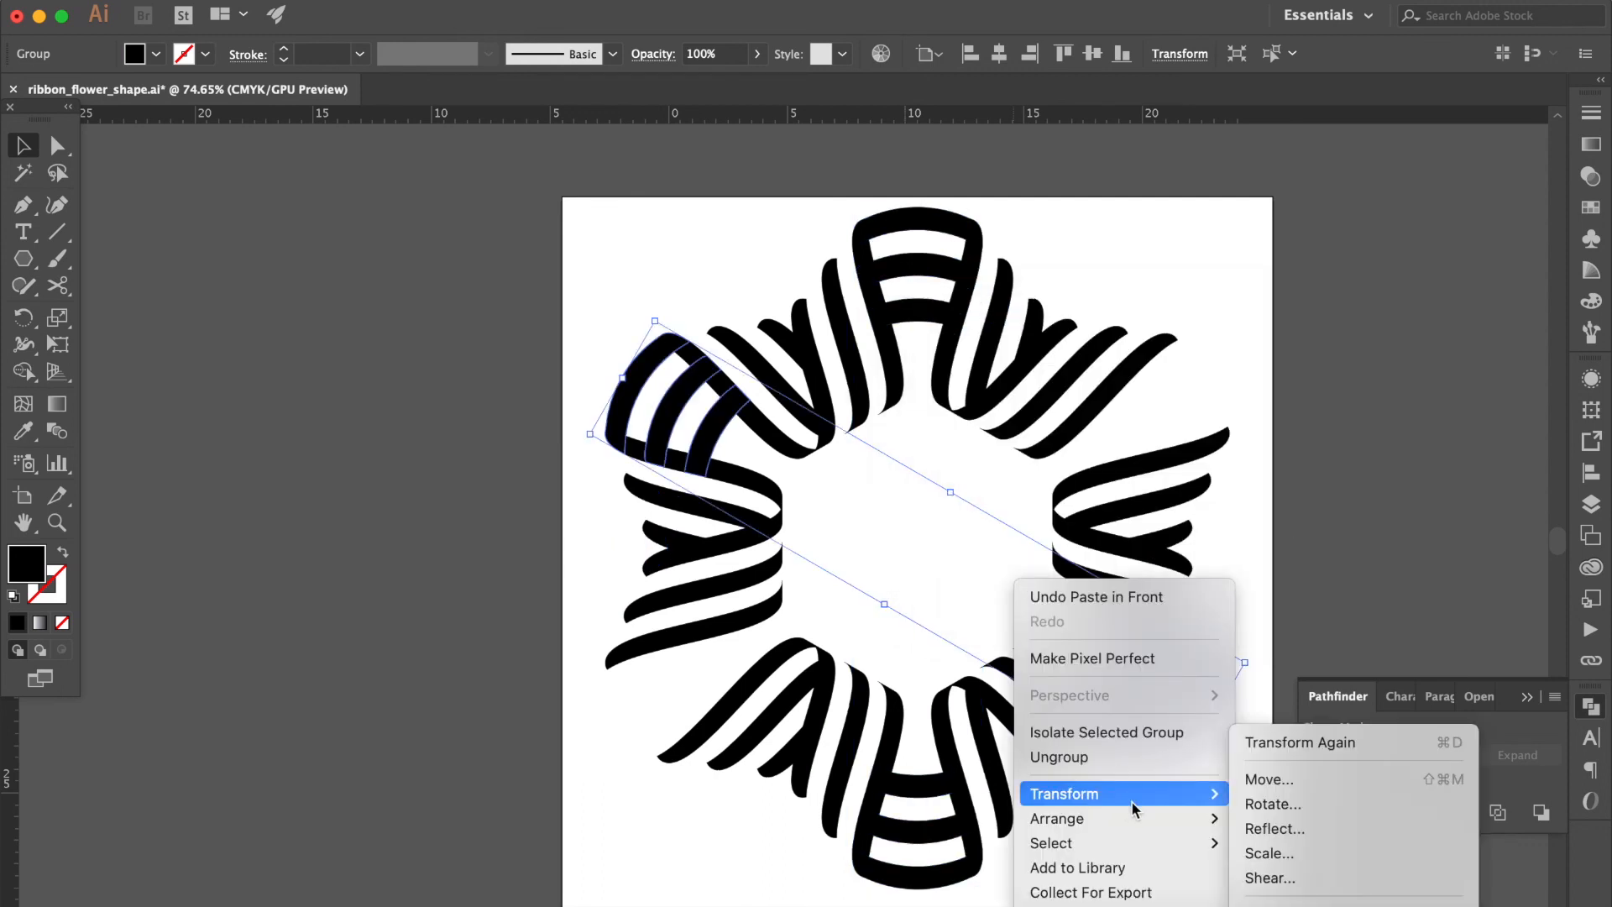
left_click(1270, 803)
key("Return")
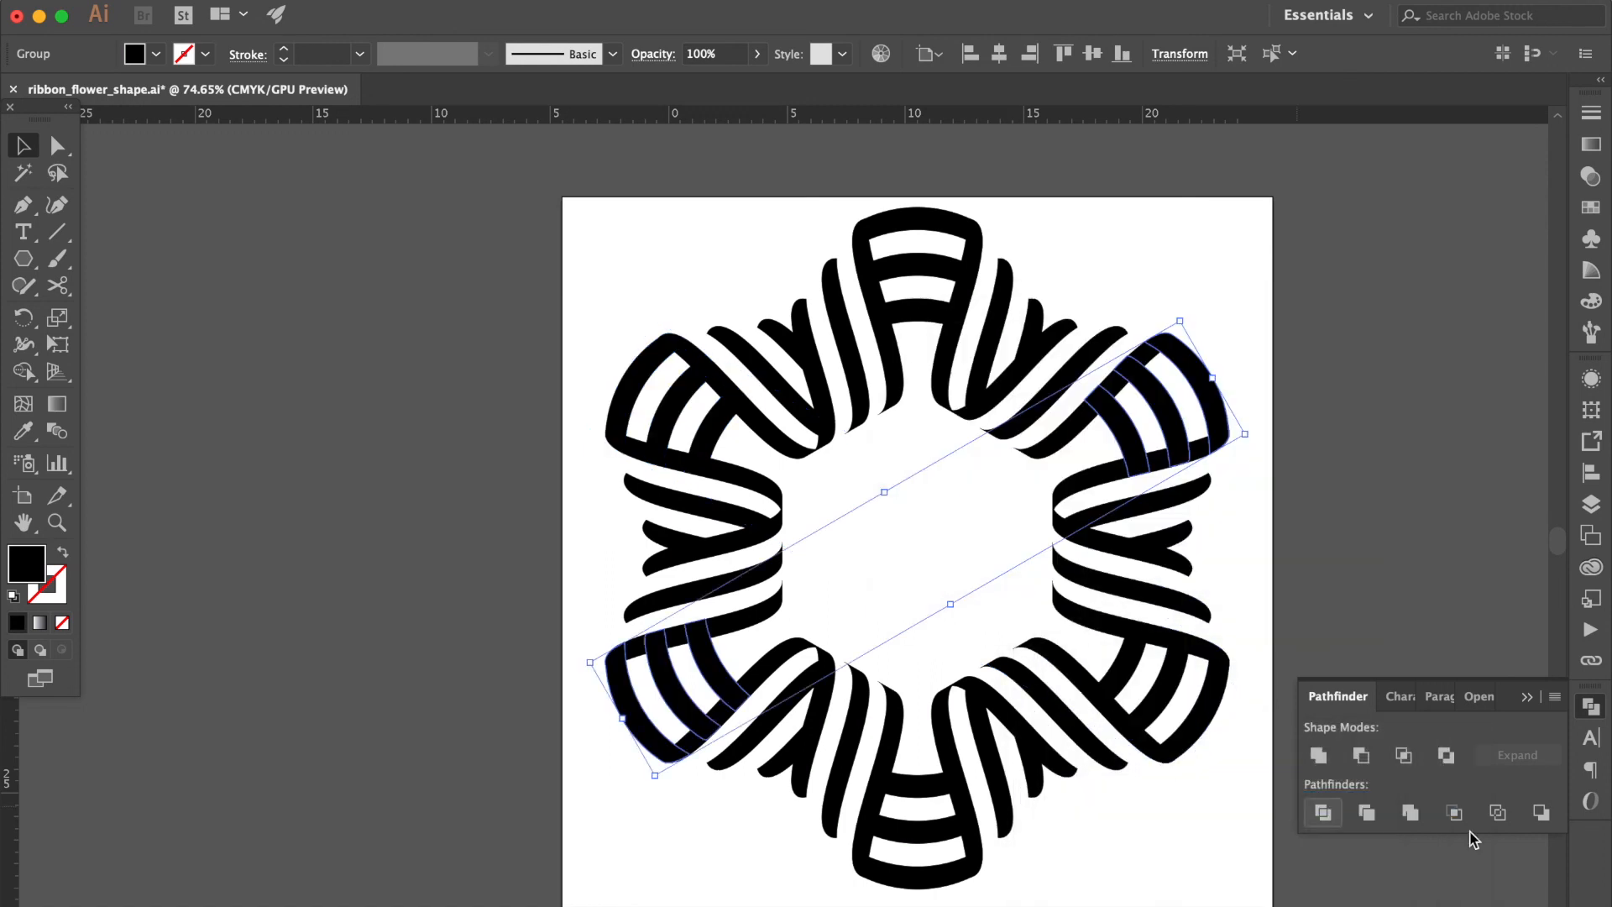
Collapse the Pathfinder panel and deselect the completed ribbon flower
left_click(1529, 697)
key("super+0")
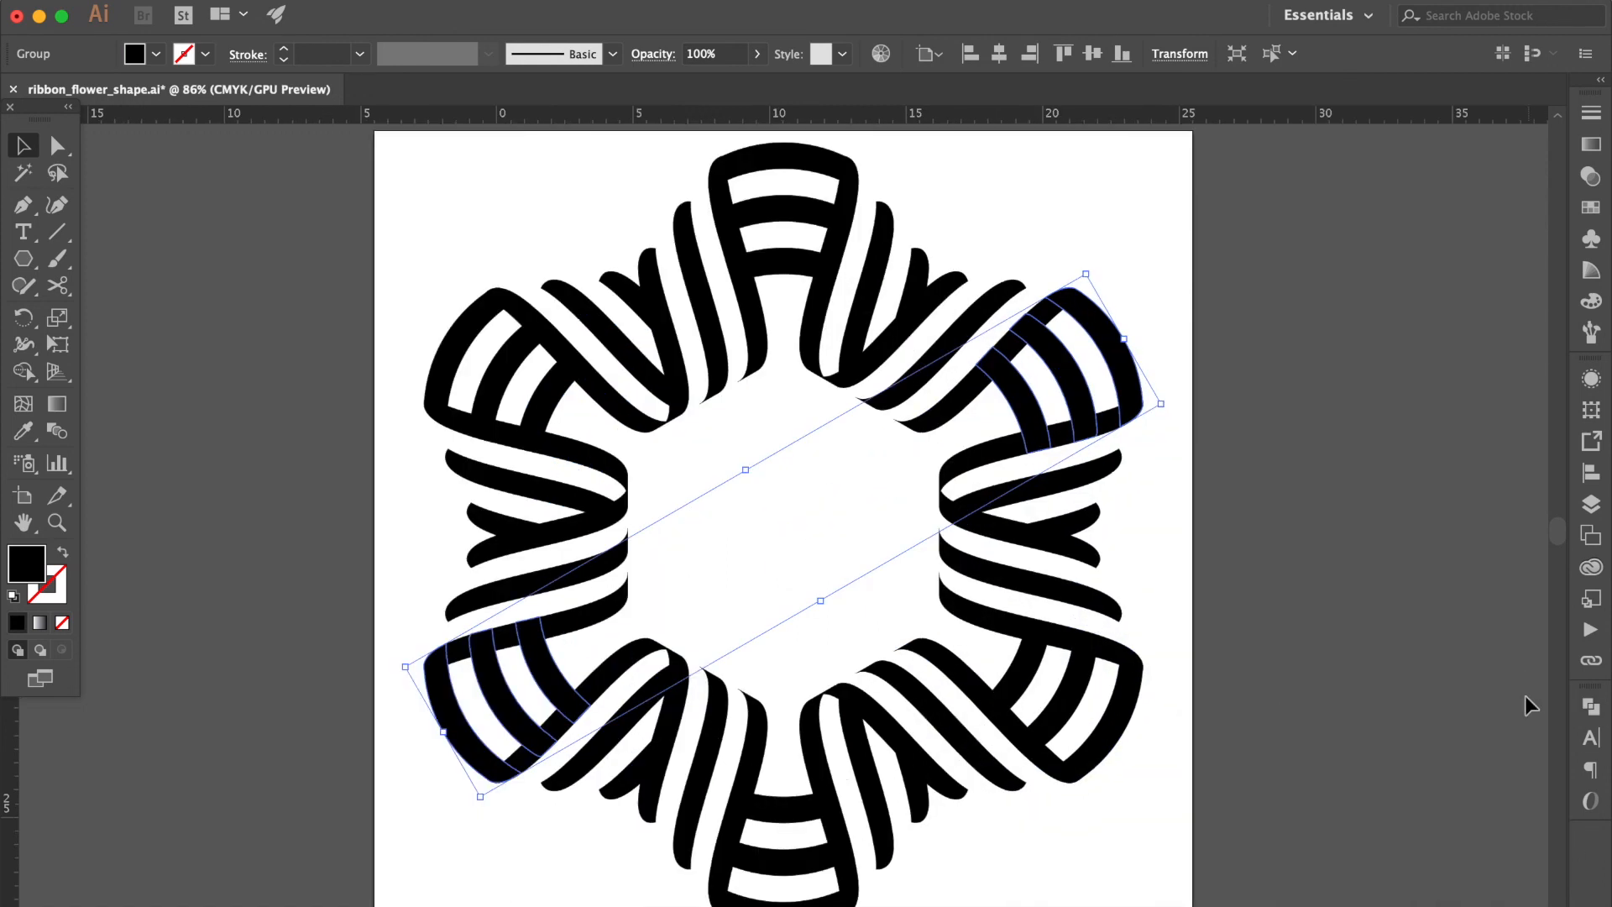
left_click(1293, 483)
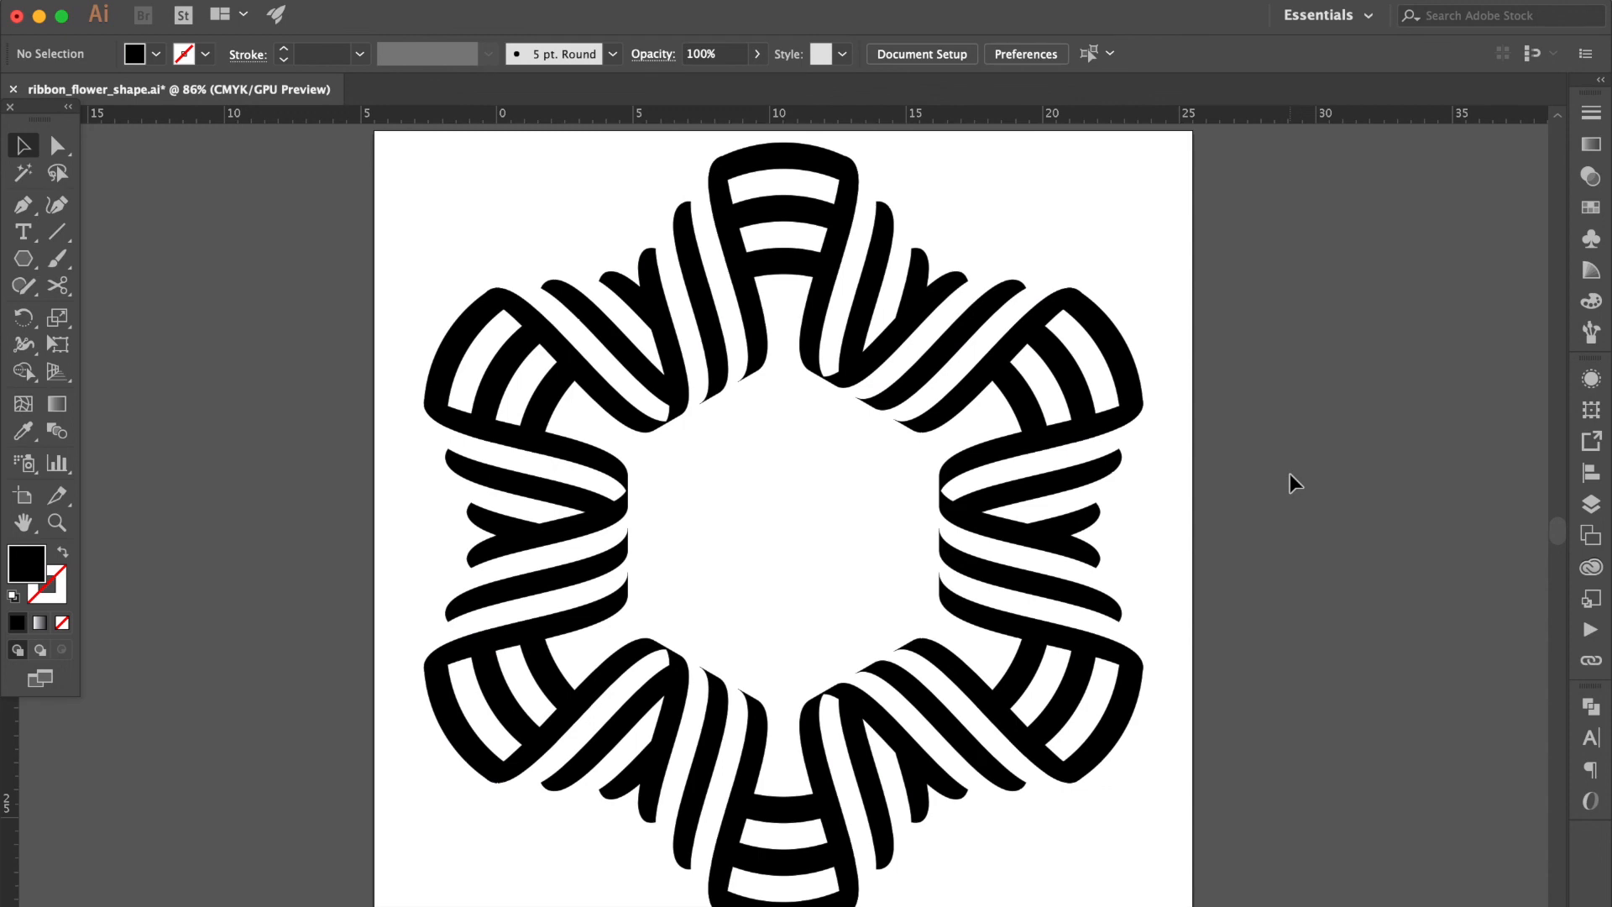
key("super+minus")
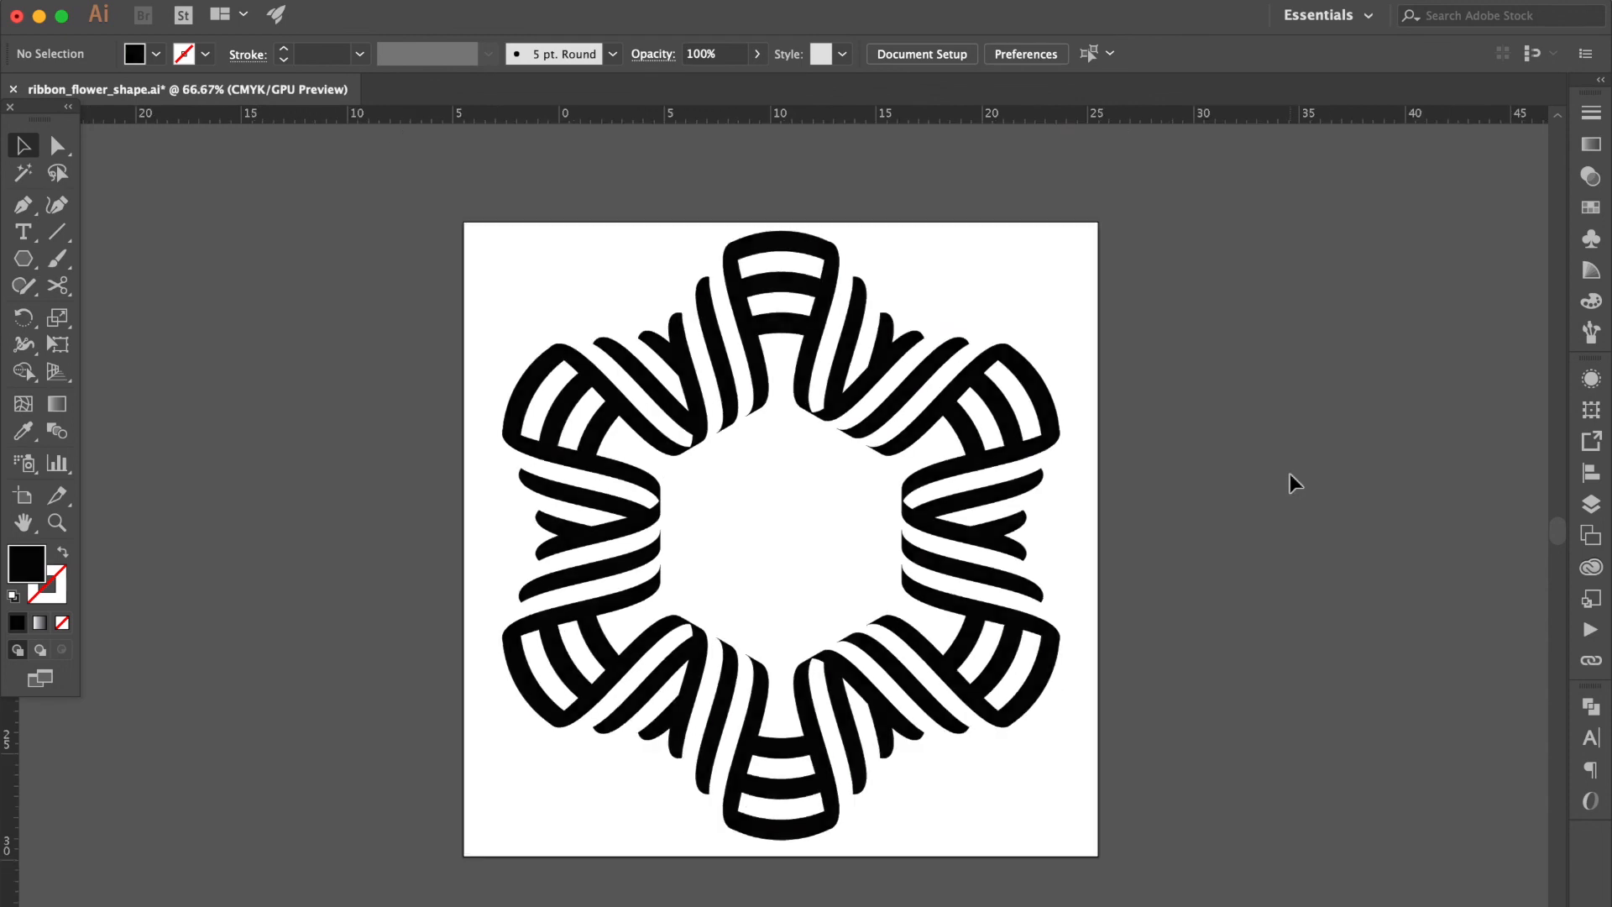